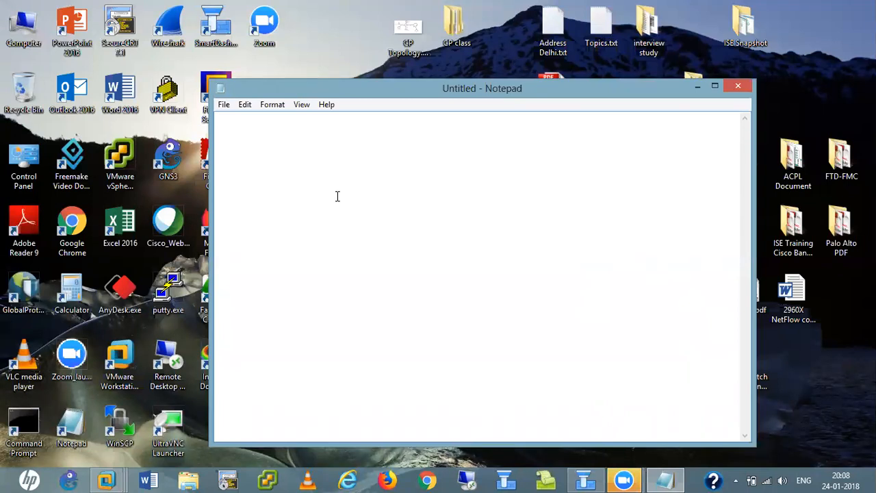
- Write 'Secondary MS' and 'Log server' on separate lines in Notepad, then minimize the note
type("Secondary M")
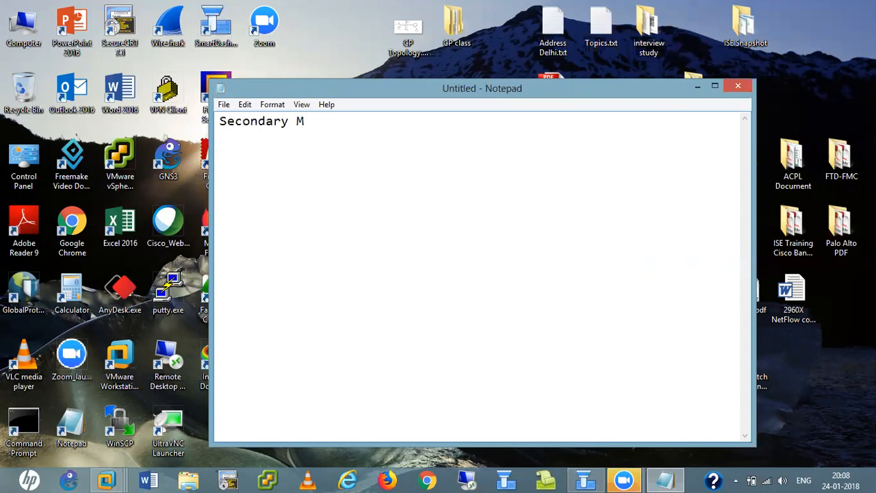
type("S")
key("Return")
type("Log server")
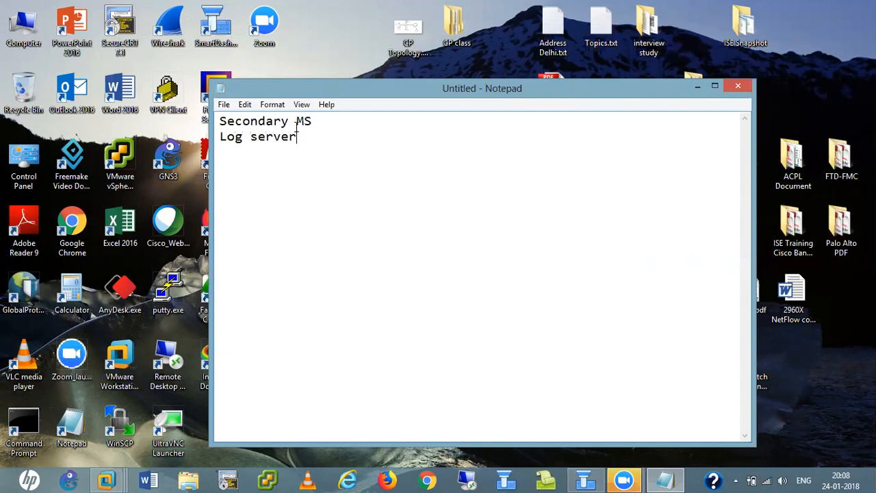
left_click(313, 121)
key("Return")
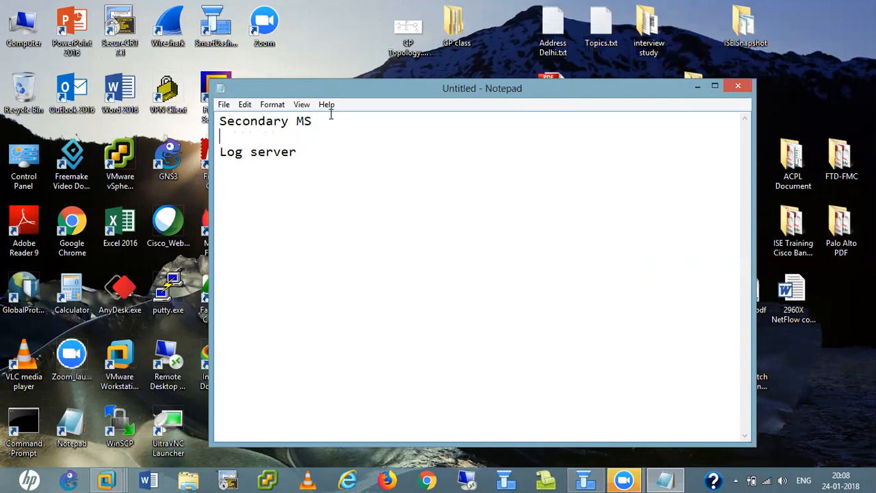
left_click_drag(218, 151, 312, 160)
left_click(307, 186)
key("Return")
left_click(699, 86)
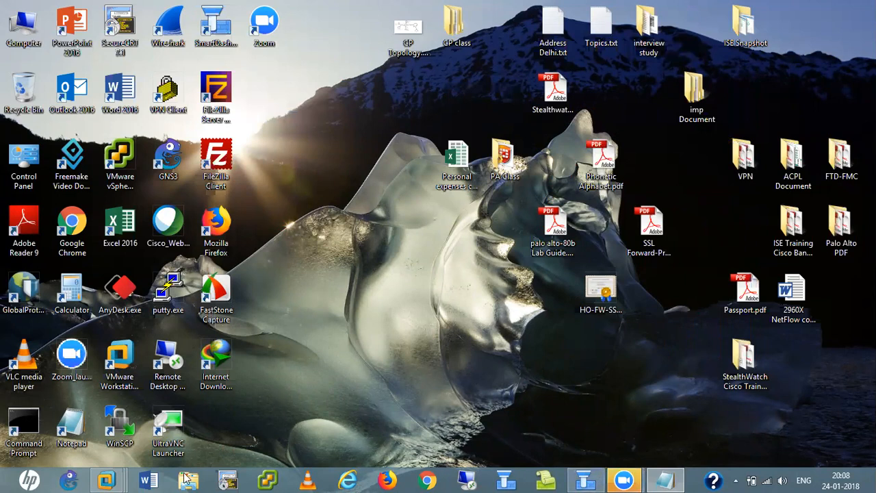
- Bring VMware Workstation forward and check the CP-MS-Backup and CP-Log-Server consoles
mouse_move(106, 481)
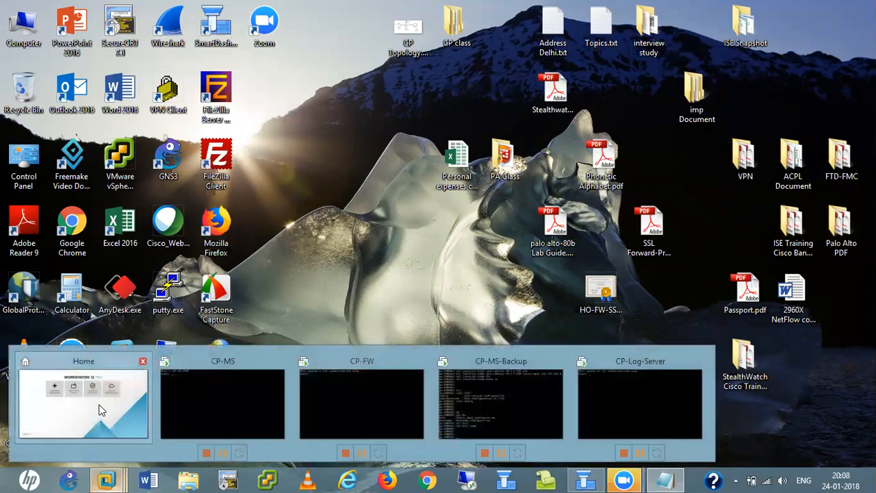
left_click(99, 410)
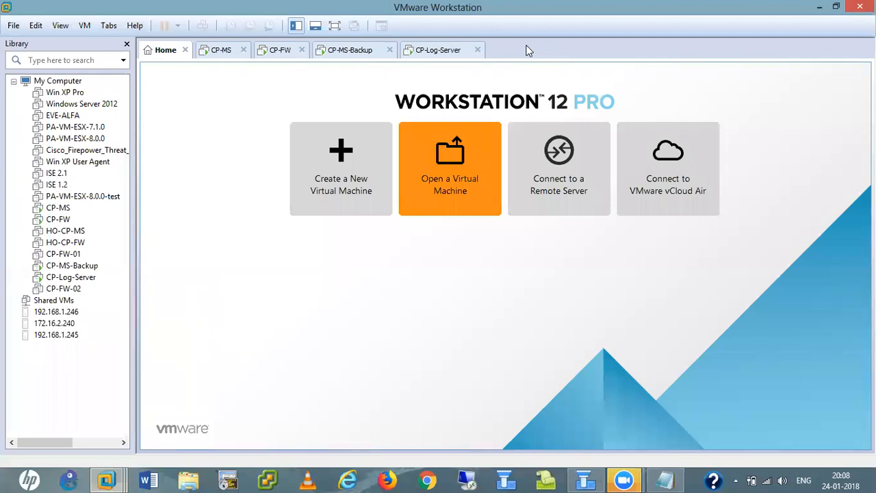
left_click(349, 50)
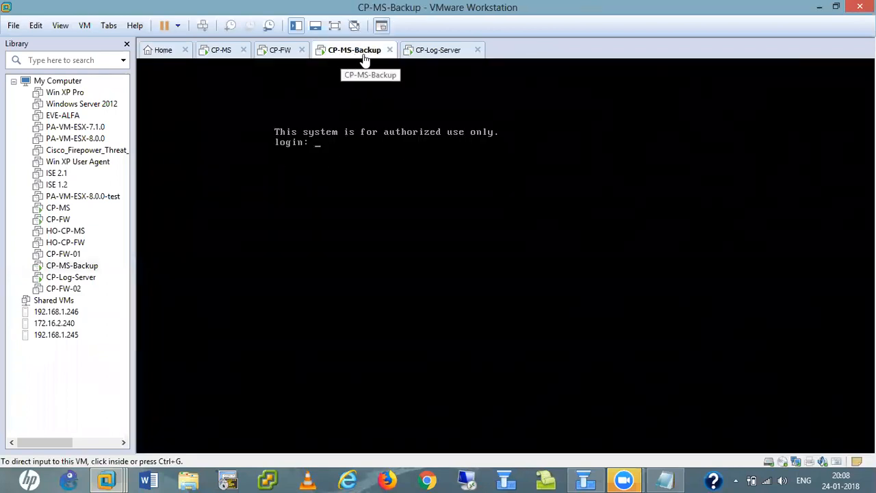
left_click(425, 50)
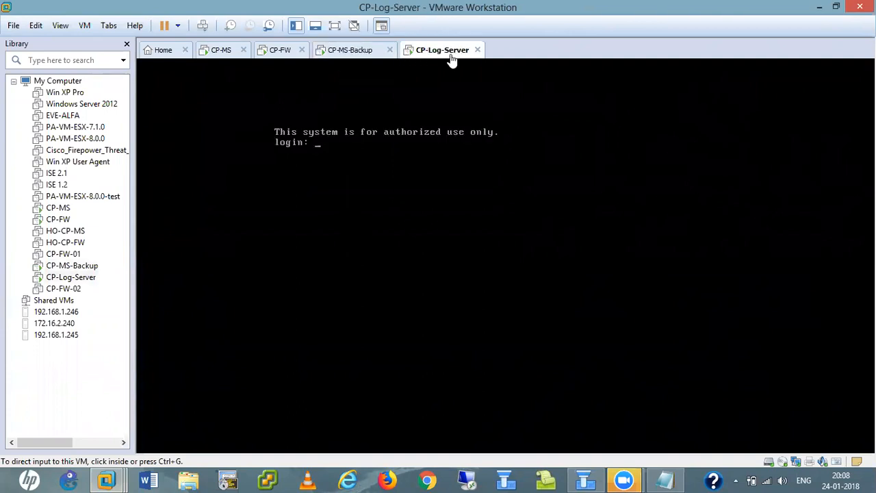
left_click(354, 53)
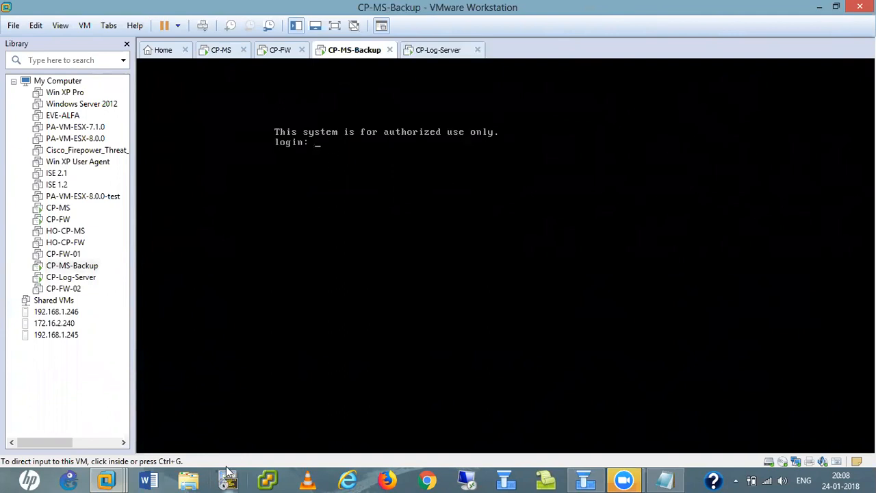
- Launch Google Chrome, then return to VMware and end on the CP-Log-Server console
left_click(428, 481)
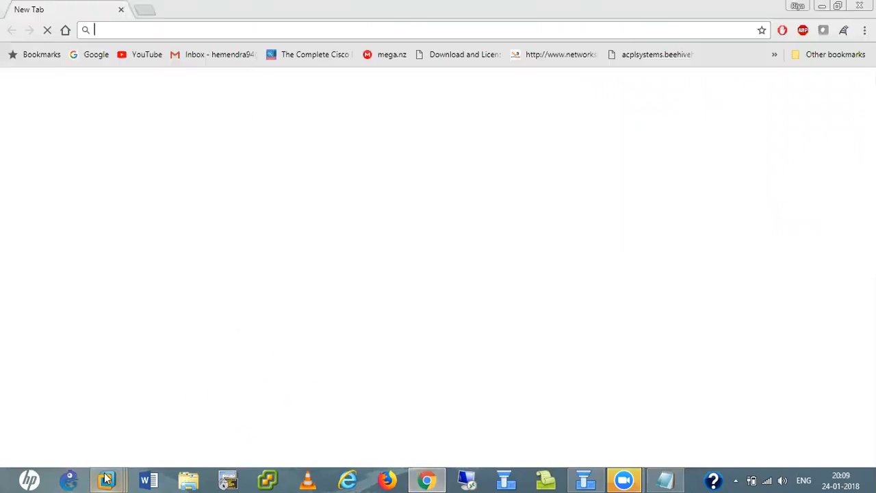
mouse_move(106, 479)
left_click(370, 383)
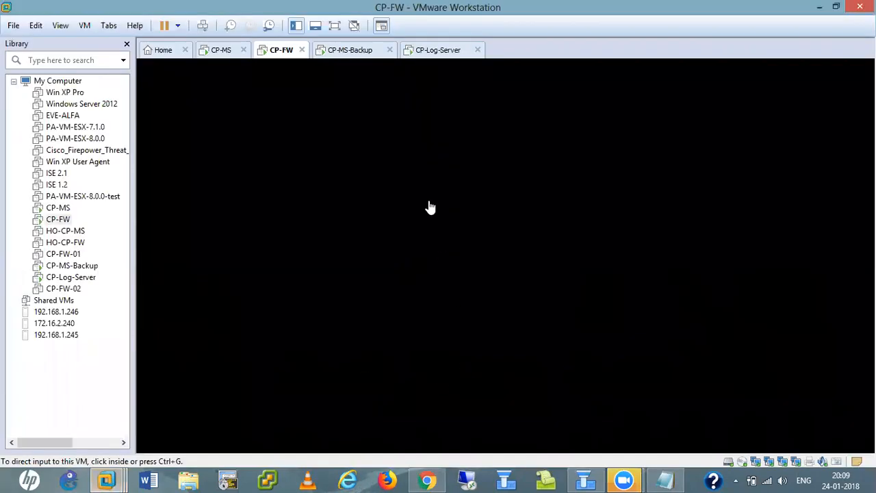
left_click(355, 62)
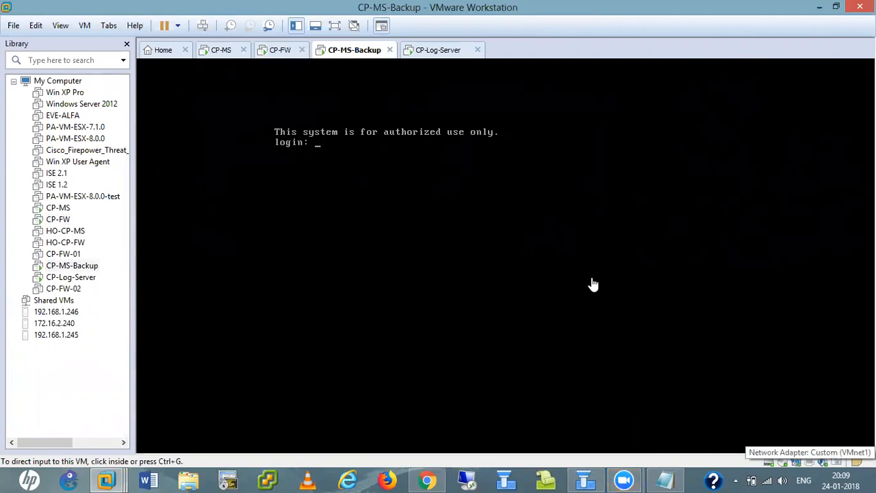
left_click(430, 53)
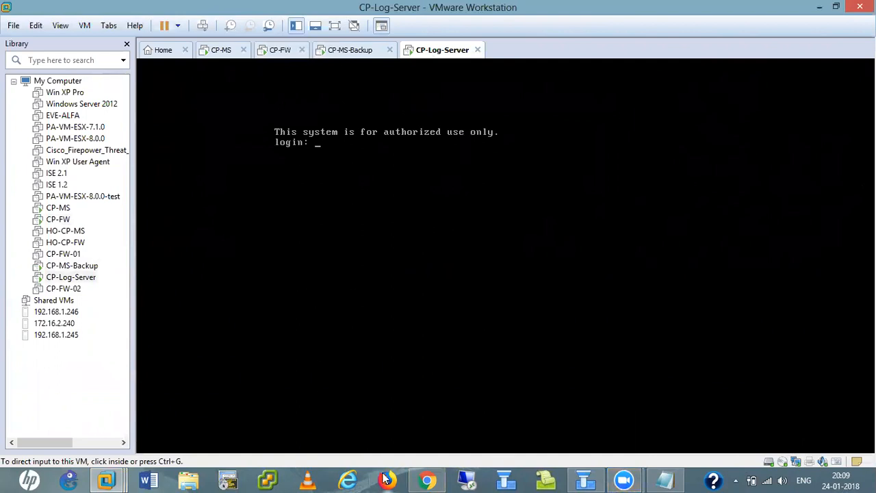
- Log in to the CP-MS-Backup console as admin
left_click(344, 56)
left_click(348, 166)
type("admin")
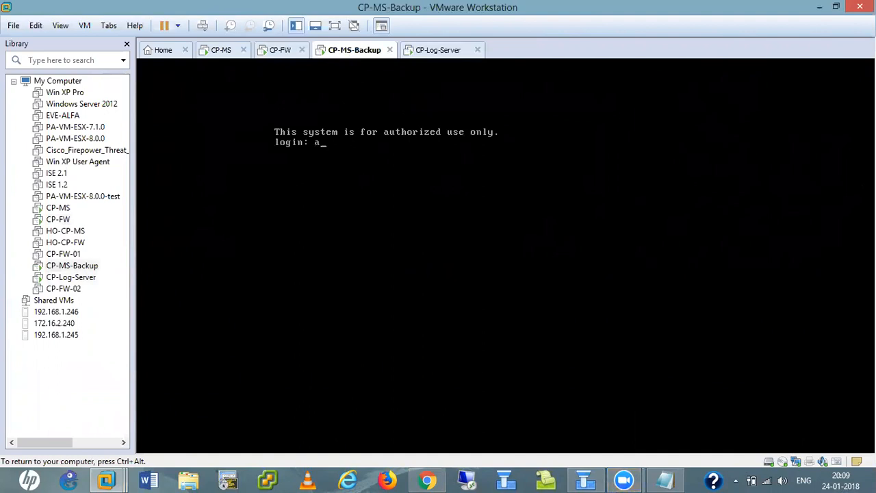
key("Return")
key("Return")
key("Return")
key("Return")
key("Return")
key("Return")
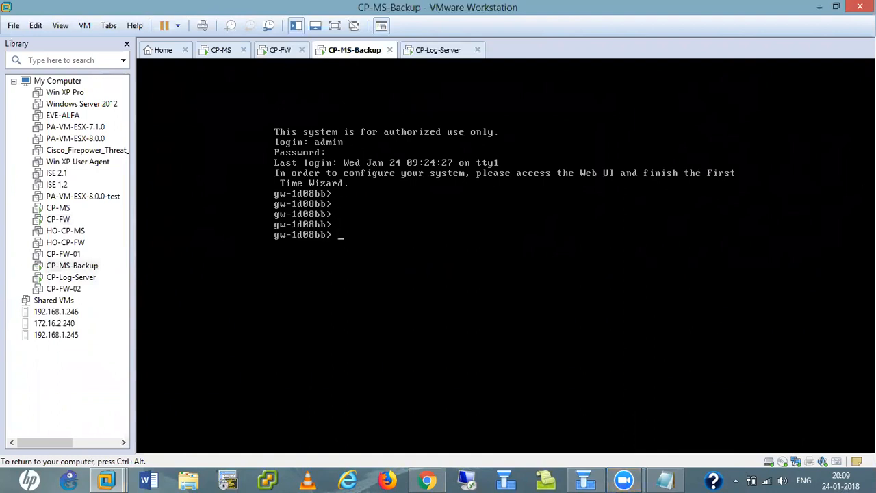
- Run 'show interface eth0' to confirm 10.1.1.240/24, then move to the CP-Log-Server console
type("sho")
key("Tab")
type("inter")
key("Tab")
type("eth0")
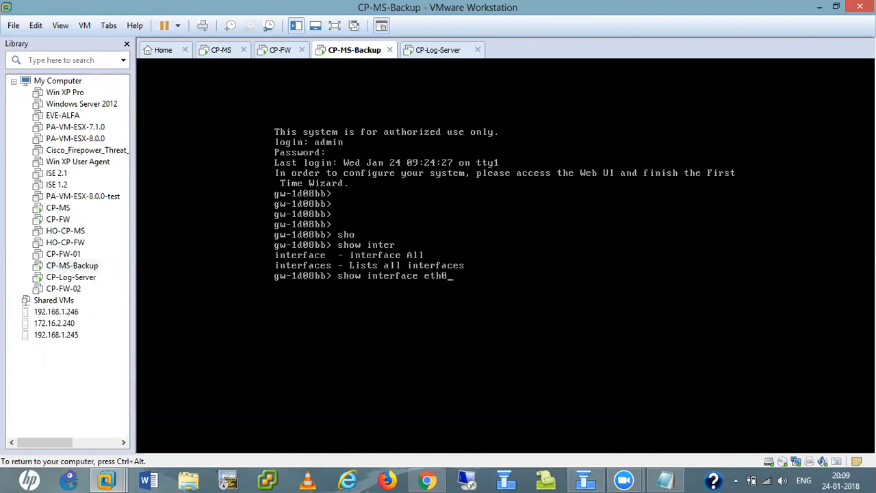
key("Return")
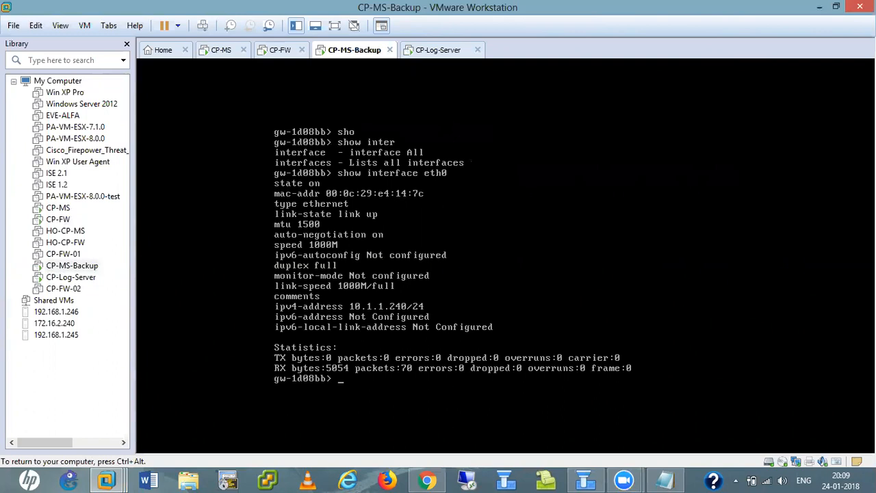
key("ctrl+alt")
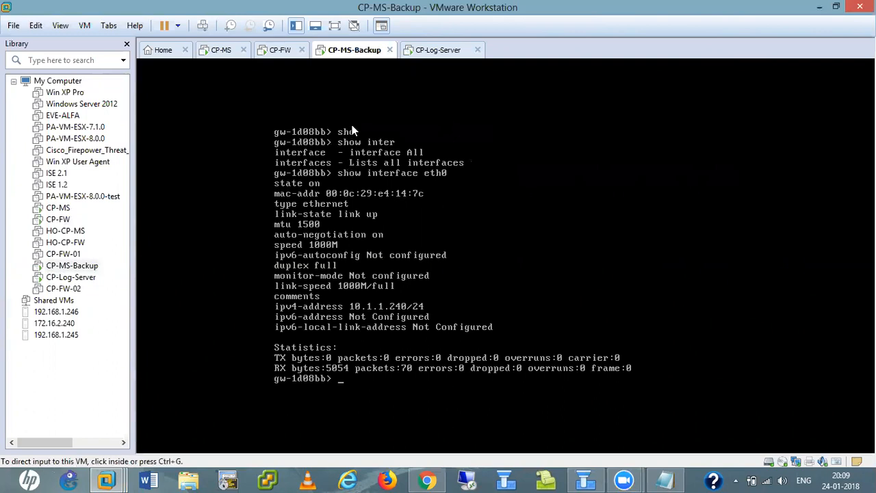
left_click(445, 51)
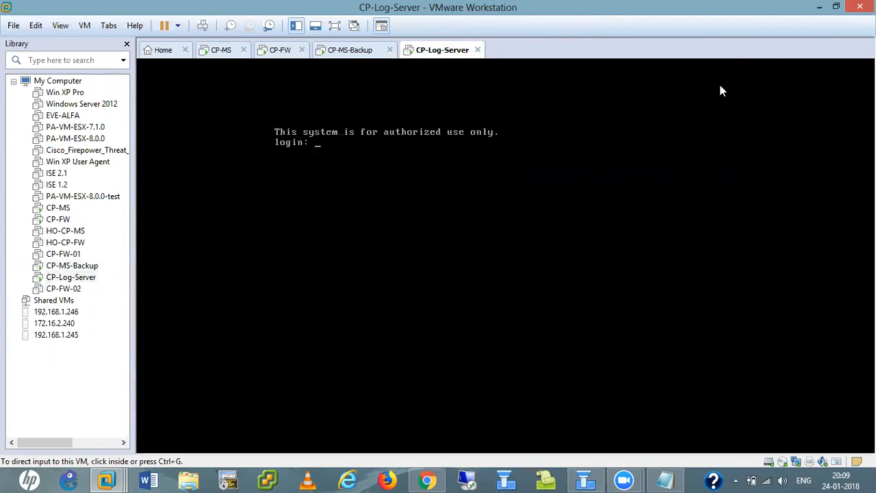
left_click(819, 8)
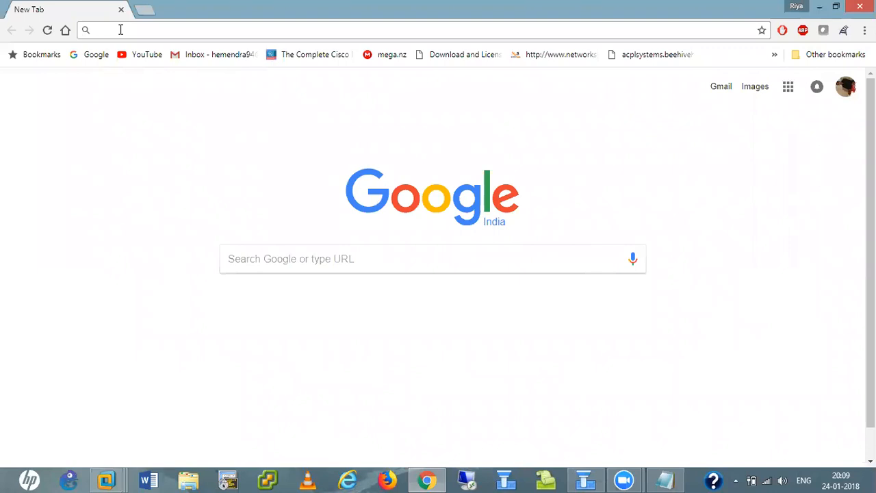
left_click(120, 30)
type("https")
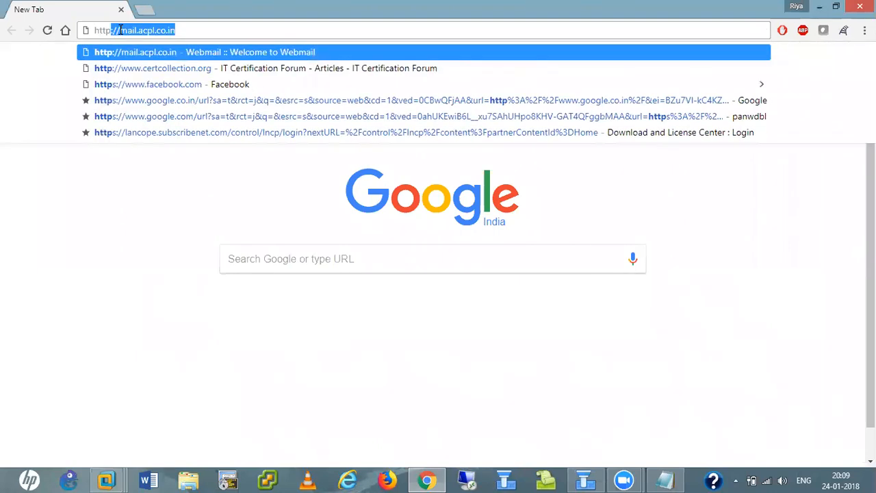
type("://")
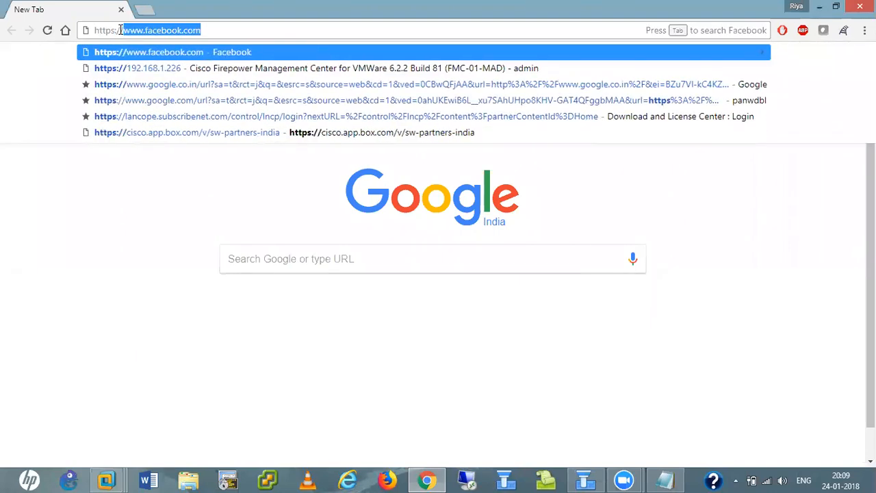
type("10.1.")
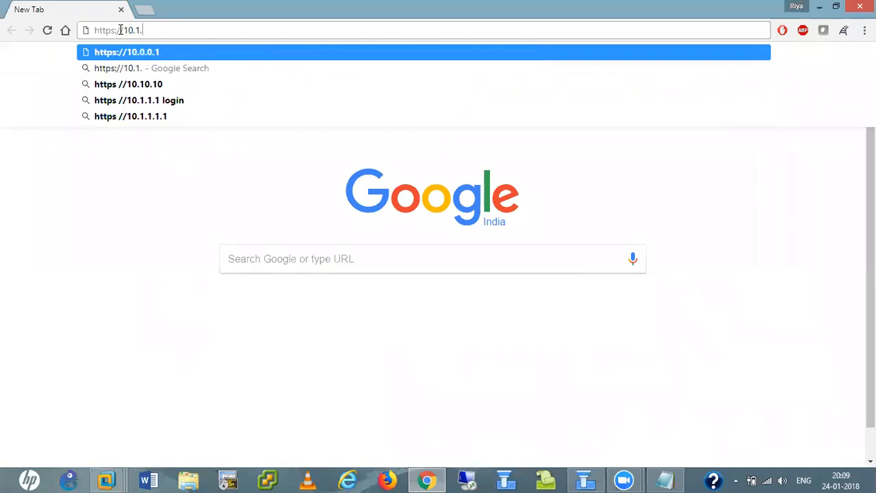
type("1.140")
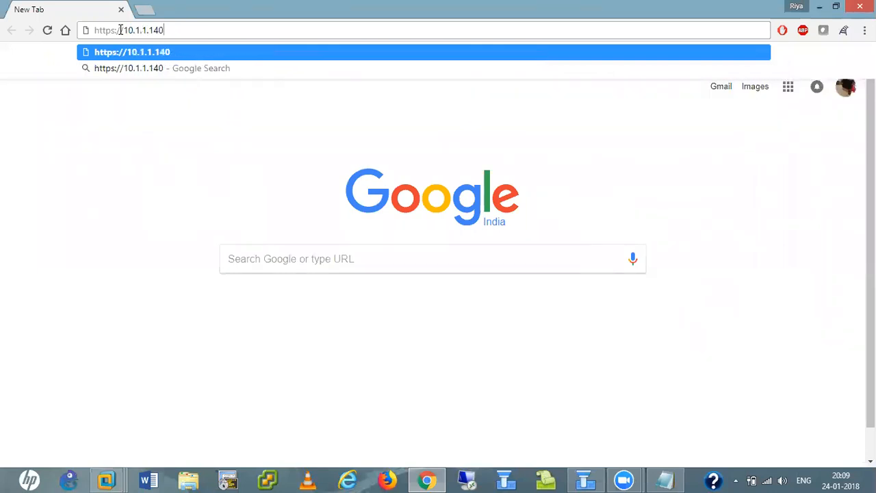
key("Return")
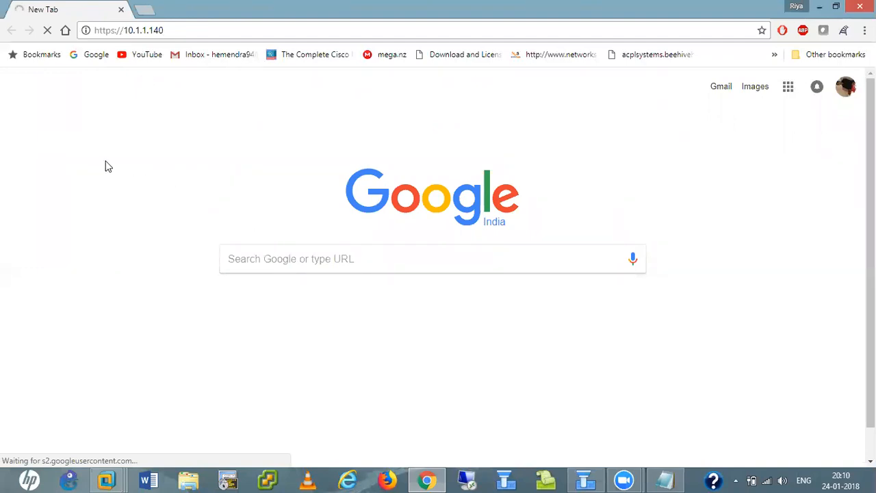
left_click(155, 34)
left_click(153, 30)
key("BackSpace")
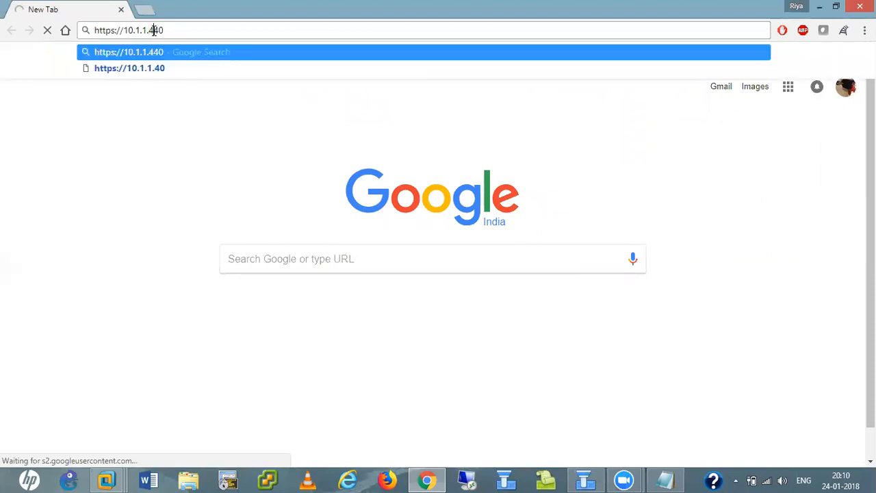
type("2")
key("Return")
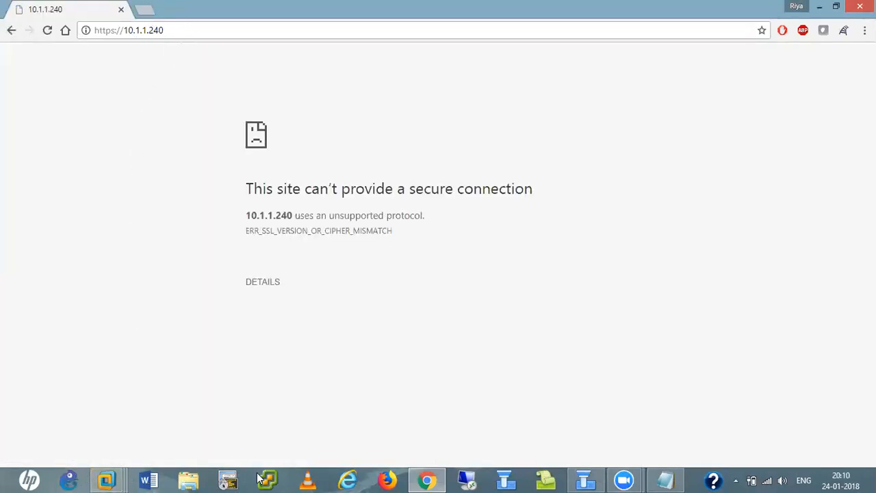
left_click(349, 479)
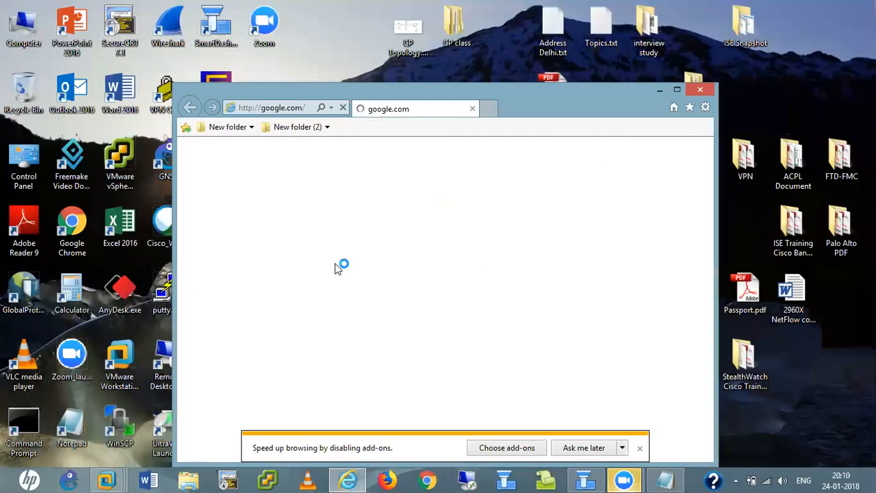
left_click(676, 89)
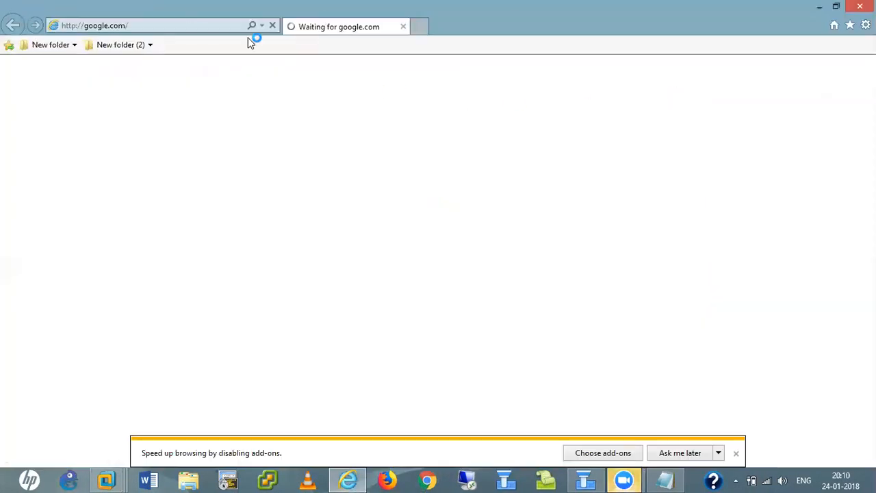
left_click(146, 23)
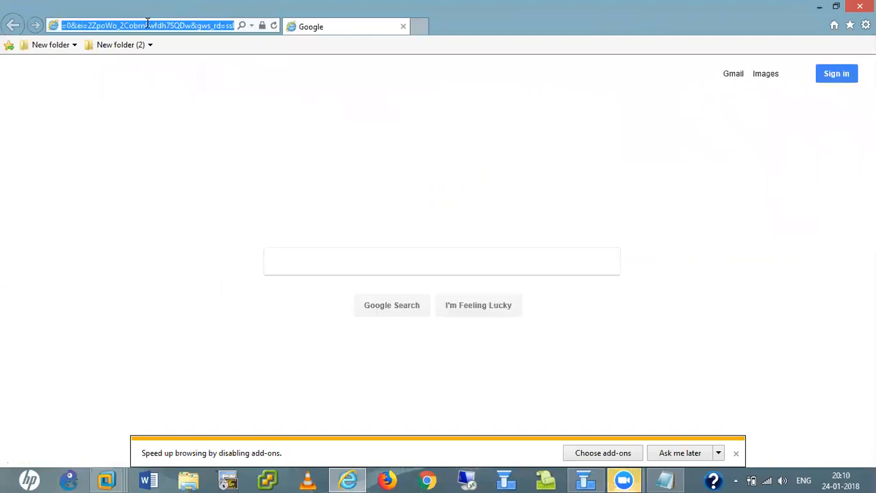
type("https://")
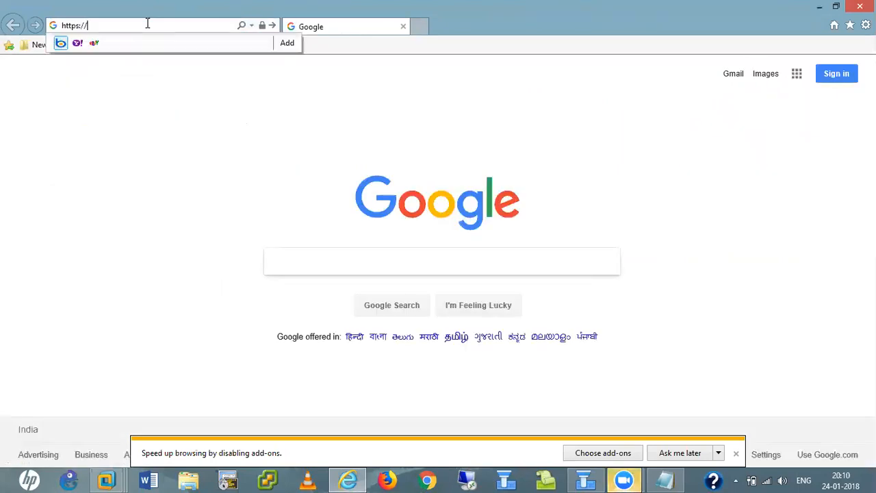
type("10.1.1.240")
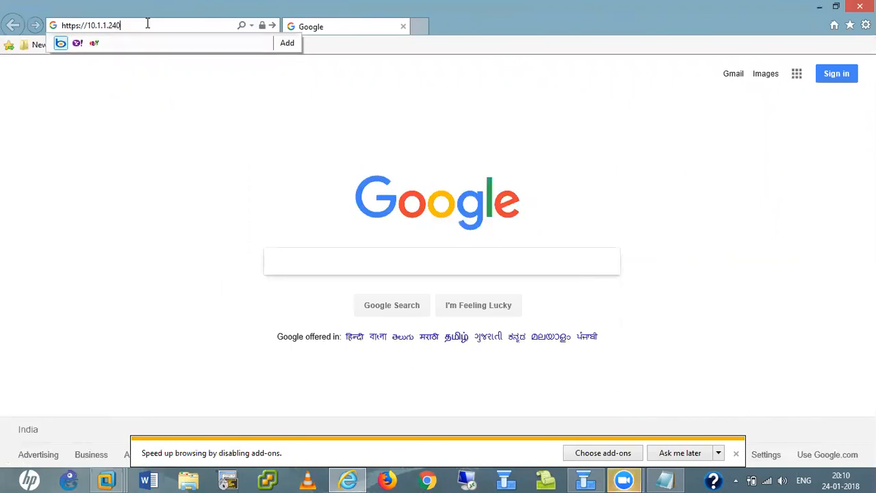
key("Return")
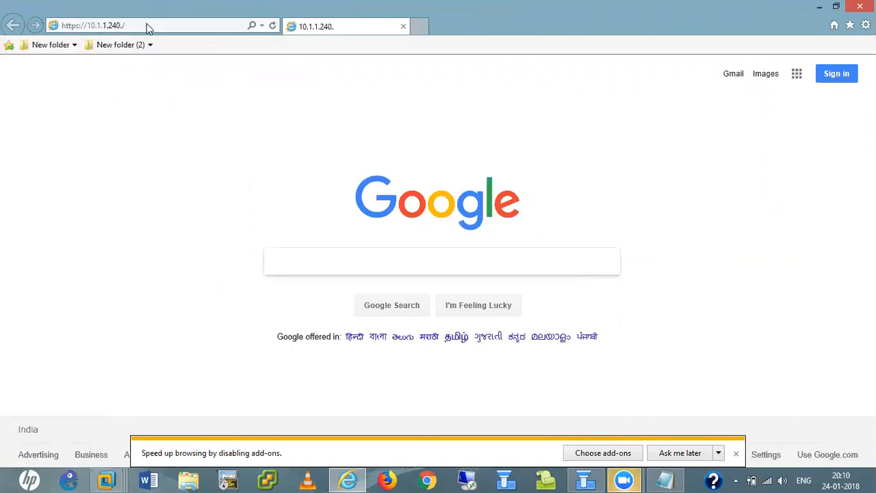
left_click(145, 25)
left_click(145, 26)
key("BackSpace")
type("/")
key("Return")
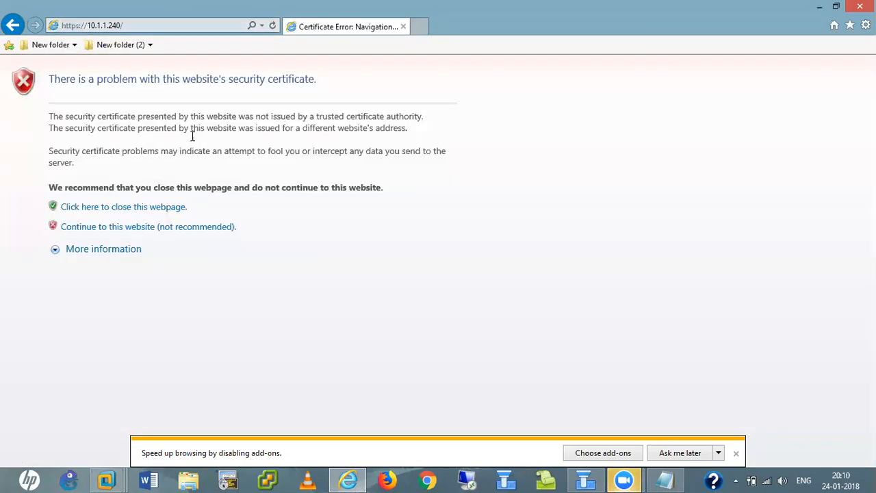
left_click(182, 230)
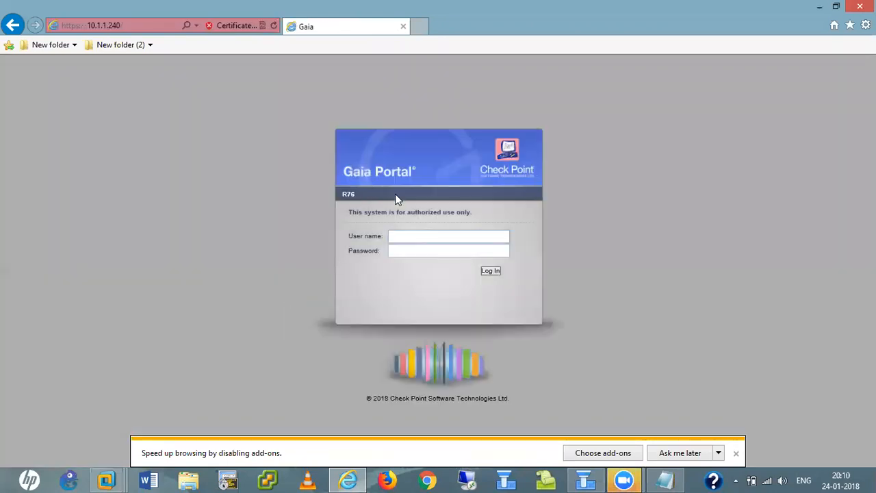
- Log in to the 10.1.1.240 Gaia Portal with the admin user name and password
left_click(412, 235)
type("admin")
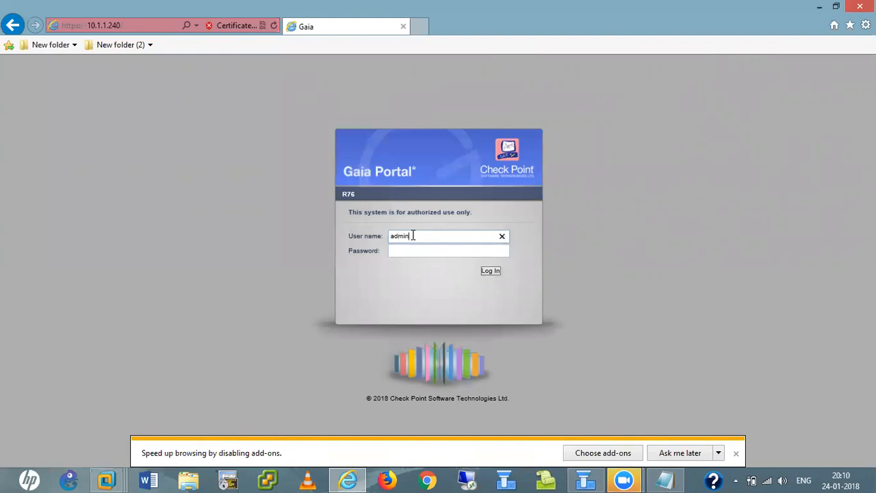
key("Tab")
key("Return")
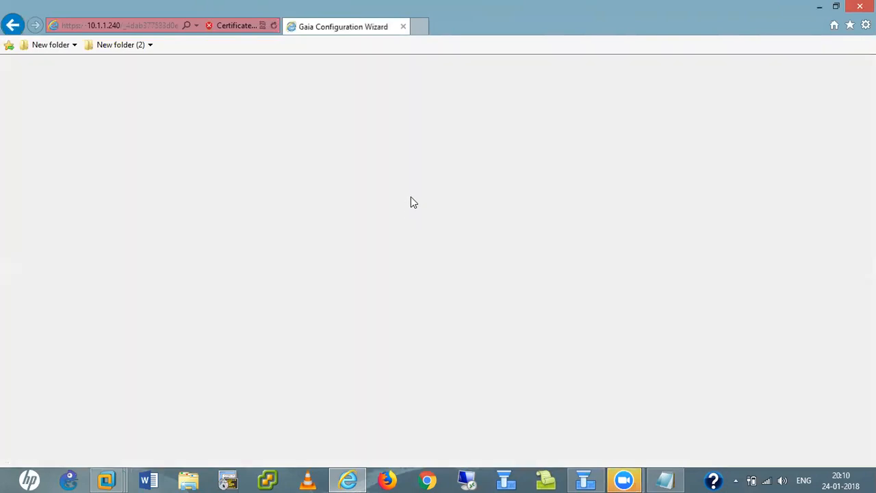
left_click(420, 29)
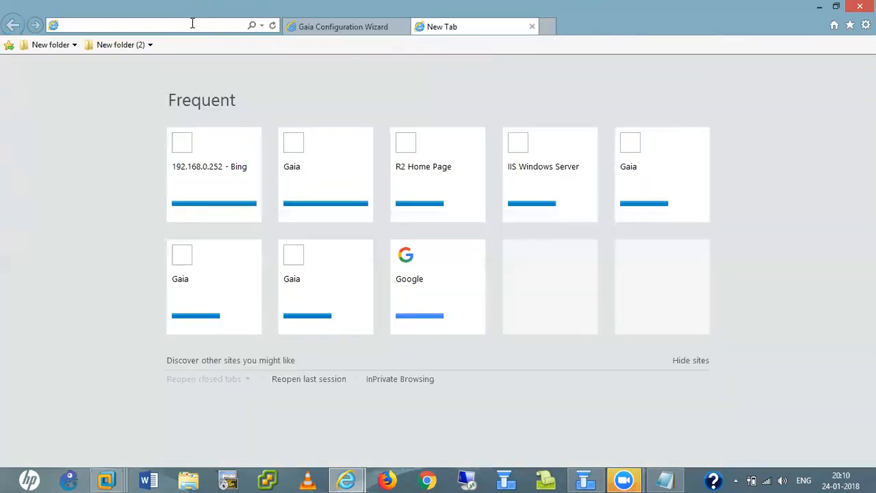
type("http")
type("s")
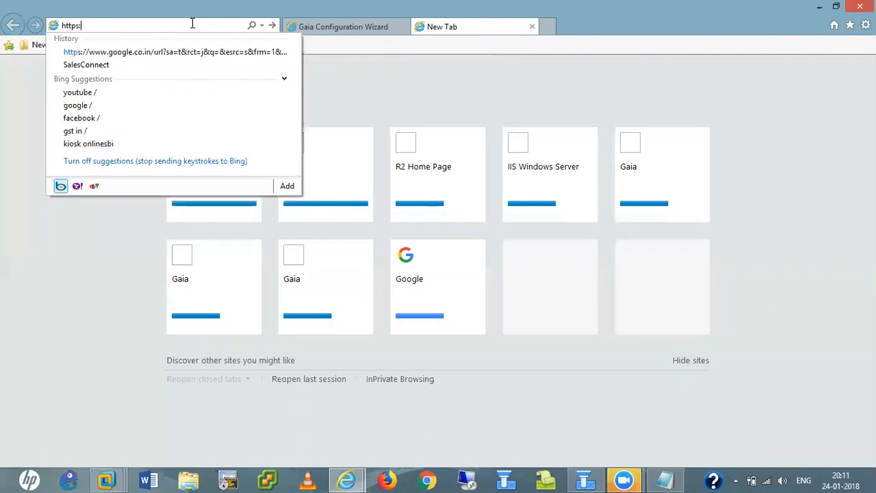
type("://10.1.1.")
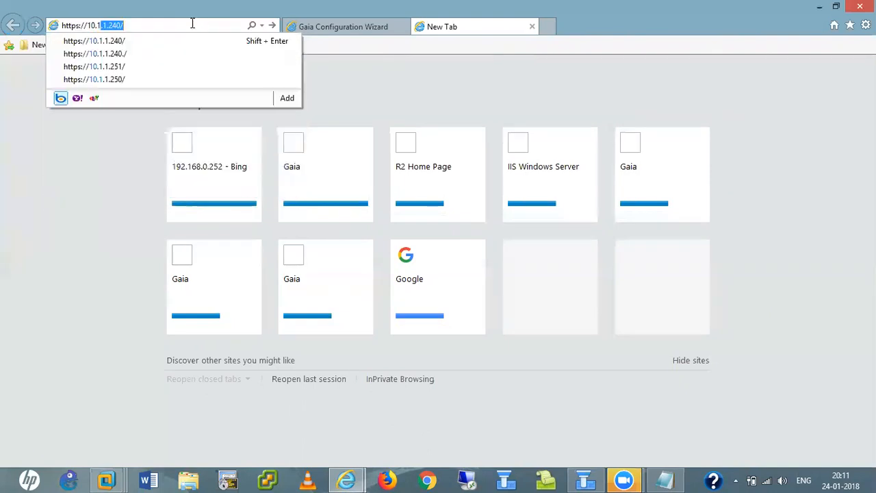
type("241")
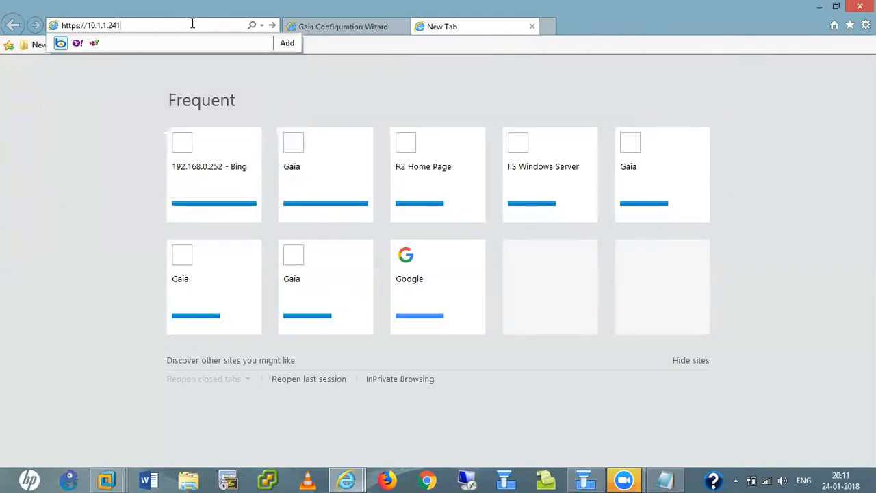
key("Return")
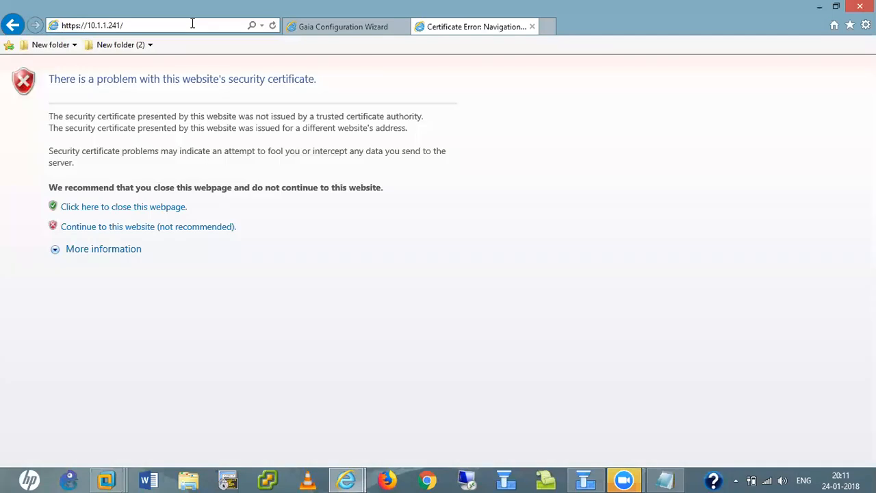
left_click(164, 228)
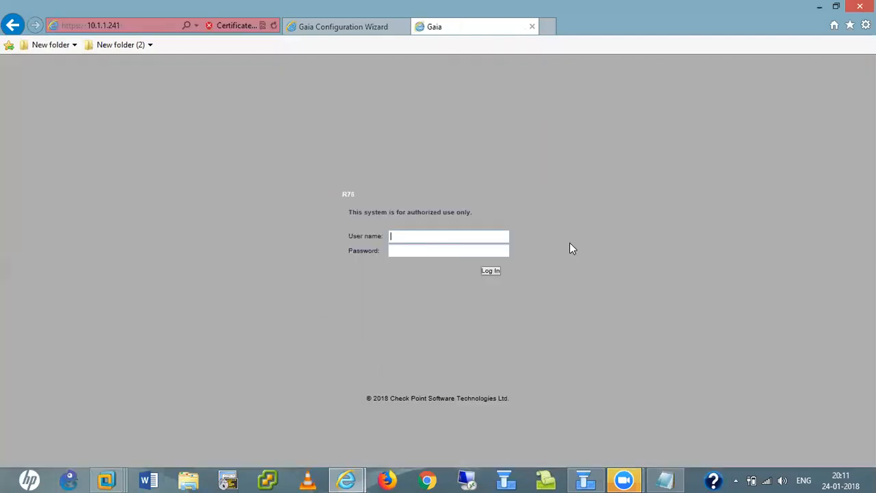
type("admin")
key("Tab")
type("*********")
key("Return")
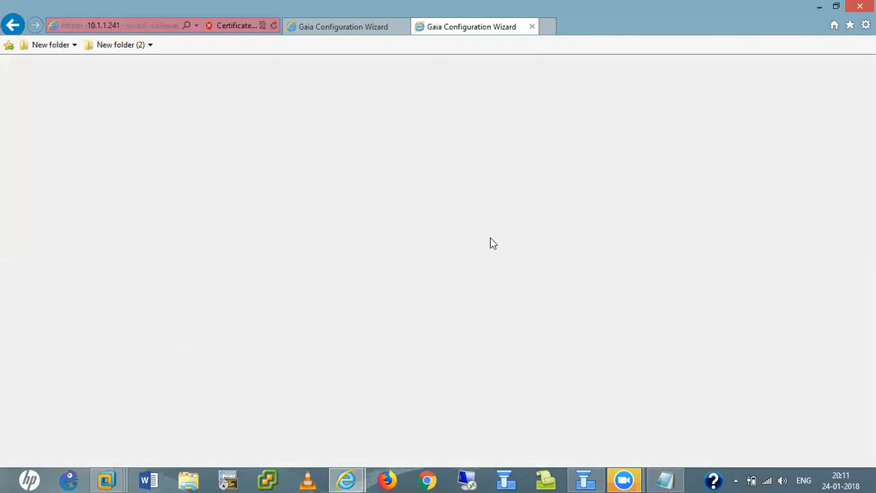
left_click(335, 27)
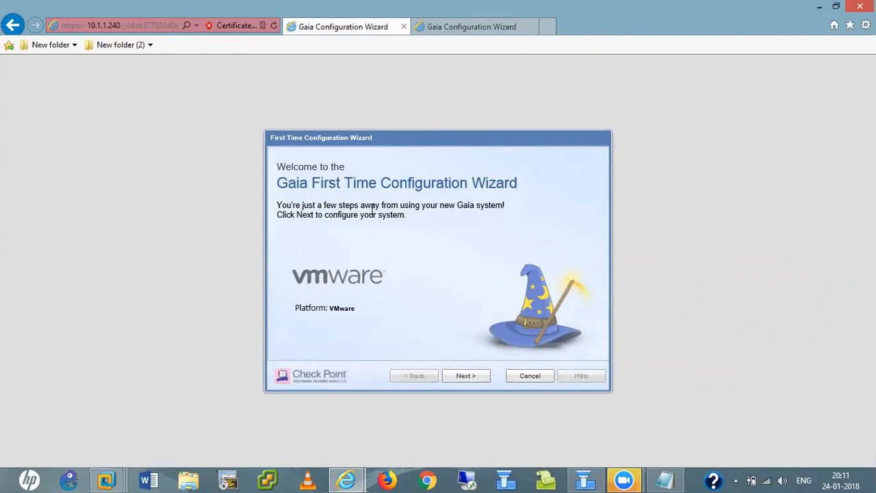
- Move past Welcome and Date and Time, and set the host name to CP--MS-Backup
left_click(469, 378)
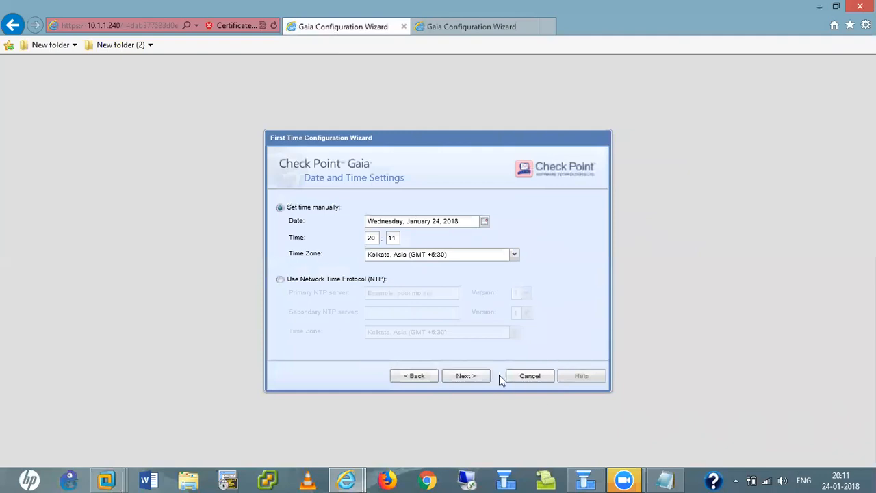
left_click(472, 377)
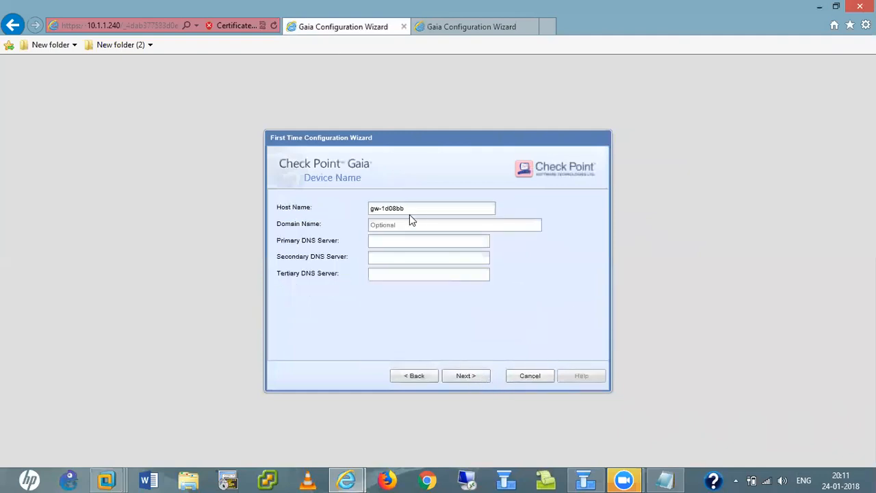
key("BackSpace")
key("BackSpace")
key("BackSpace")
key("BackSpace")
key("BackSpace")
key("BackSpace")
key("BackSpace")
key("BackSpace")
key("BackSpace")
type("CP--")
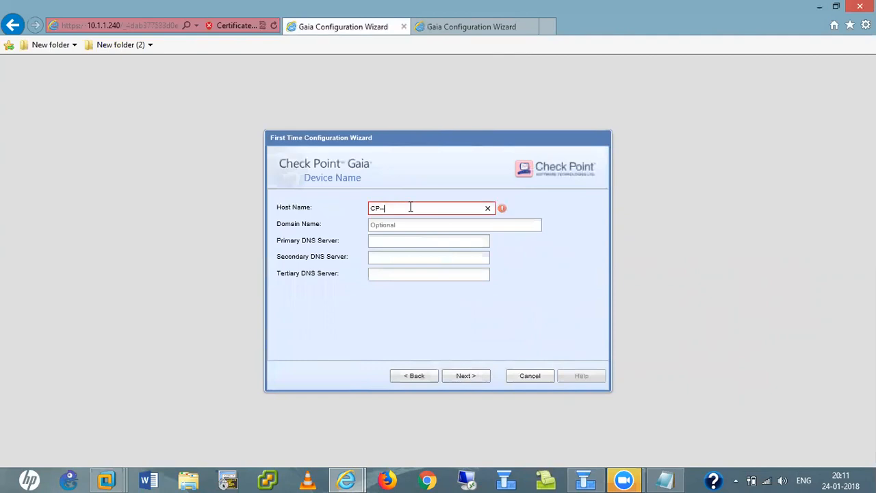
type("MS")
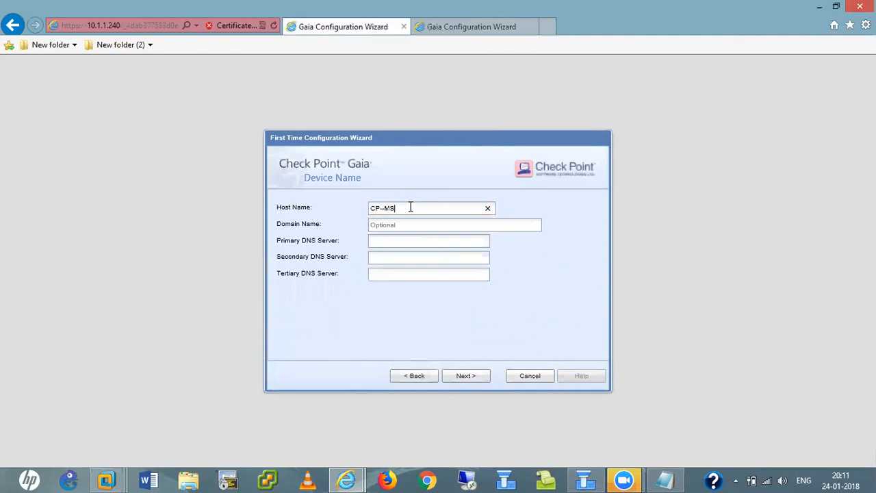
type("-Backup")
- Enter the domain name and DNS servers 10.1.1.221, 8.8.8.8 and 4.2.2.2, then continue
left_click(408, 223)
type("hemendra.net")
key("Tab")
type("10")
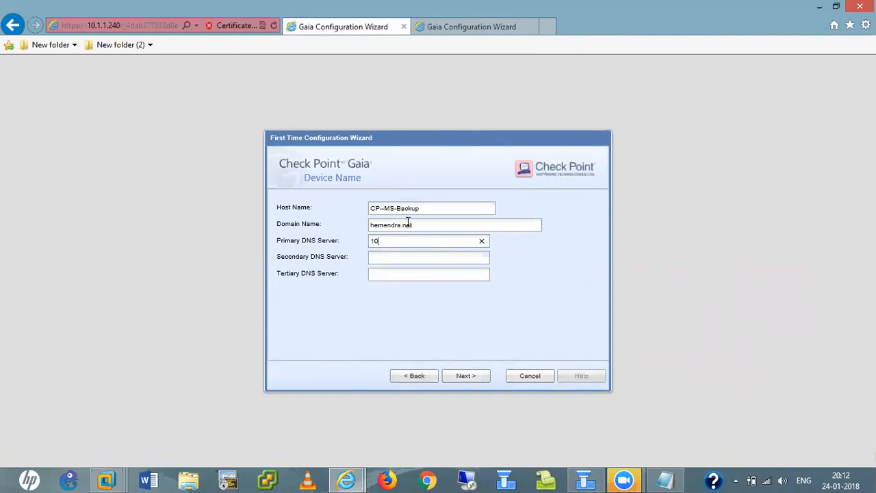
type(".1.1.221")
key("Tab")
type("8.8.8.8")
key("Tab")
type("4.2.2.2")
left_click(464, 379)
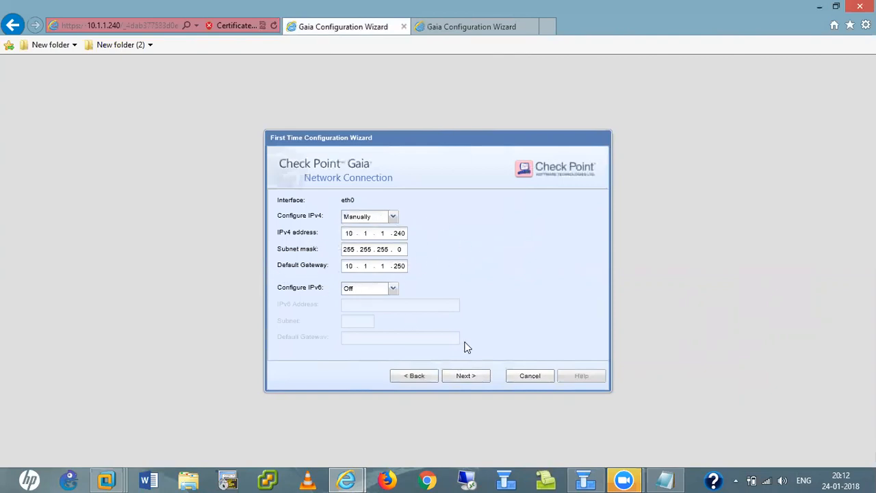
- Install Security Management only, without Security Gateway, defined as the Secondary server
left_click(466, 376)
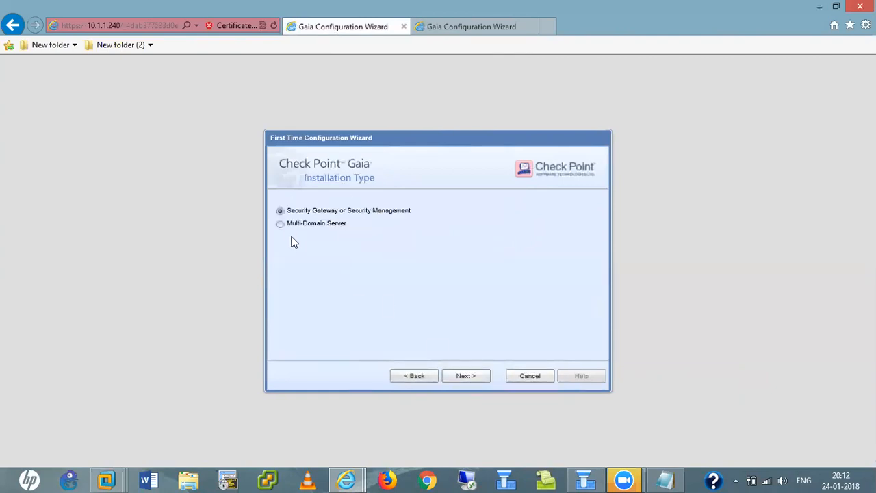
left_click(473, 383)
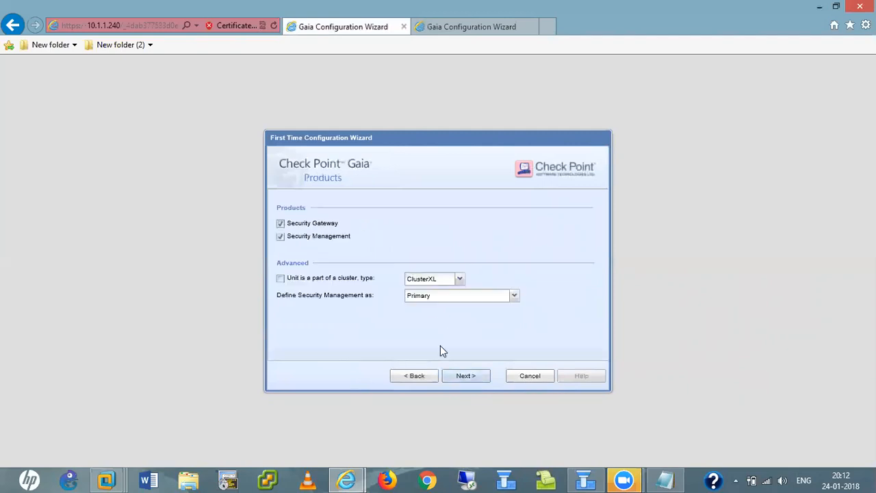
left_click(280, 224)
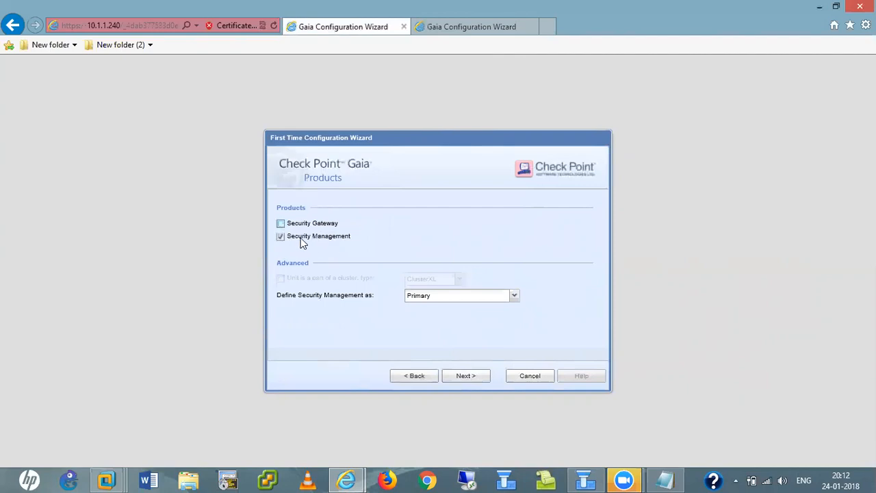
left_click(518, 303)
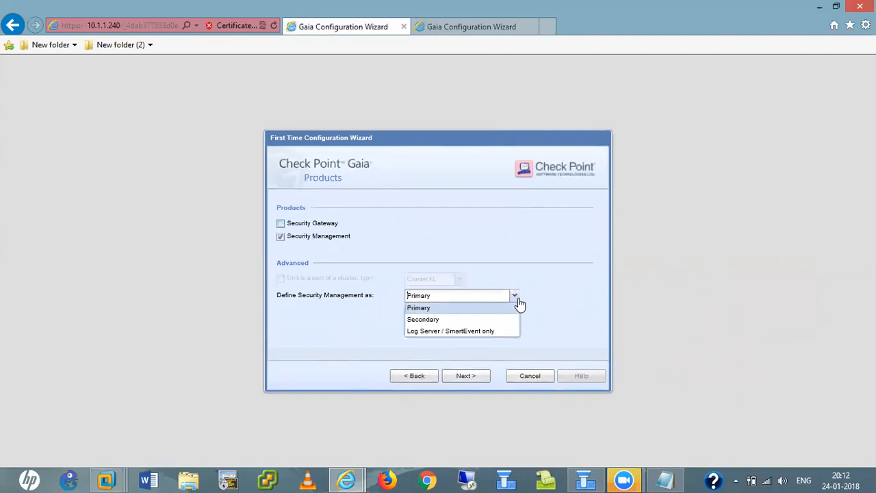
left_click(427, 320)
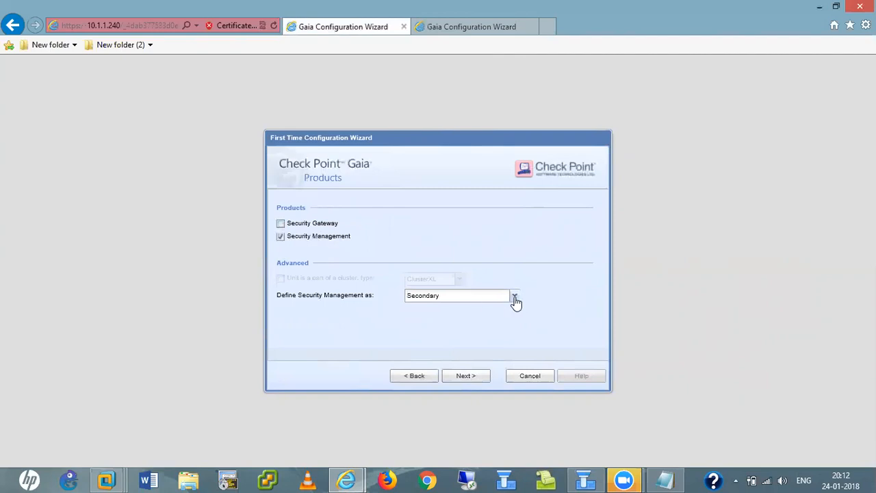
left_click(516, 303)
left_click(419, 321)
left_click(469, 380)
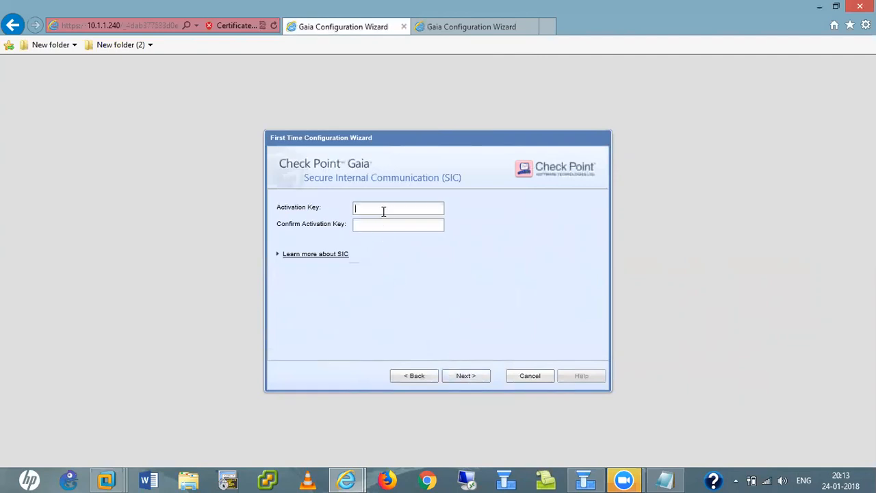
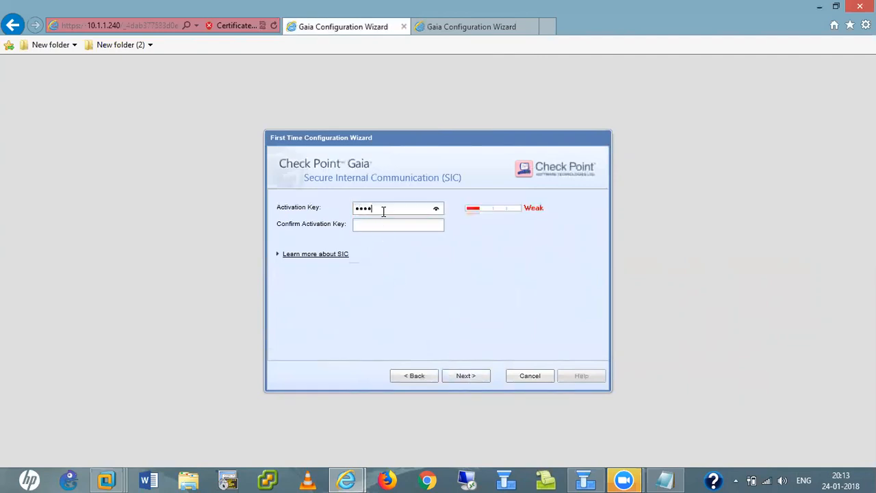
- Enter the SIC activation key, finish the wizard and confirm applying the configuration
left_click(471, 378)
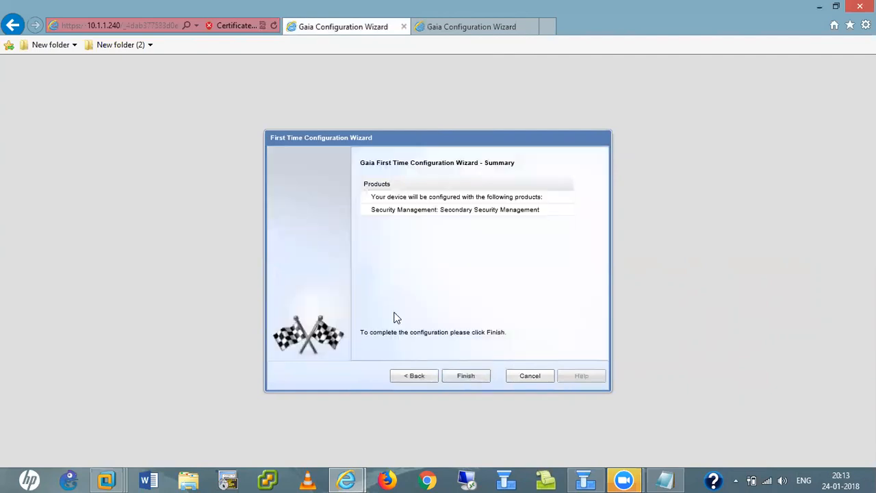
left_click(469, 385)
left_click(403, 286)
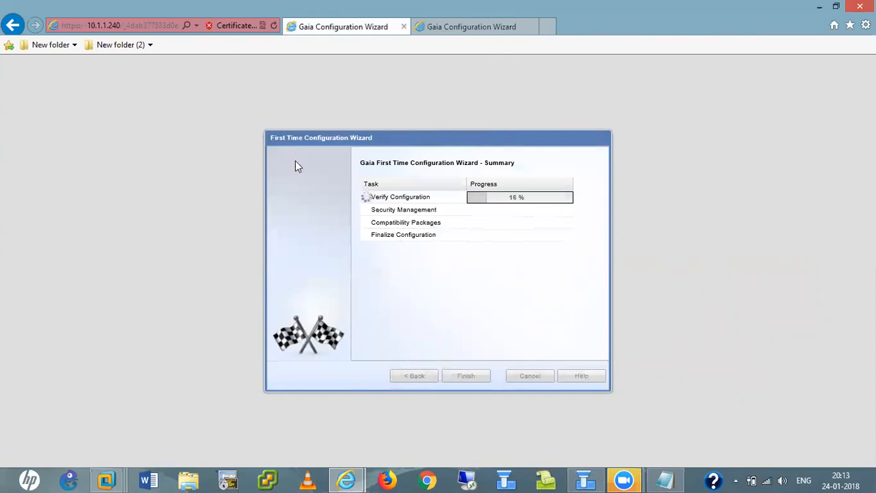
- On the 10.1.1.241 wizard, pass Welcome and Date and Time, and set host name CP-LOG-server
left_click(467, 27)
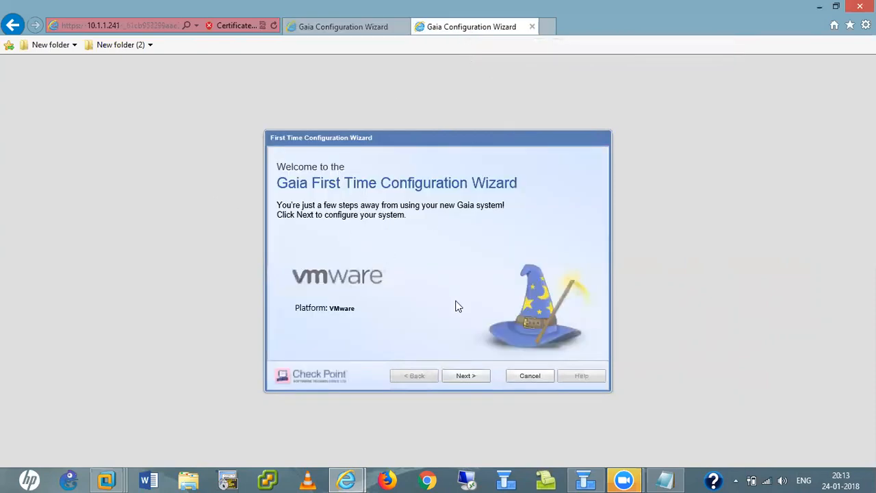
left_click(465, 378)
left_click(468, 380)
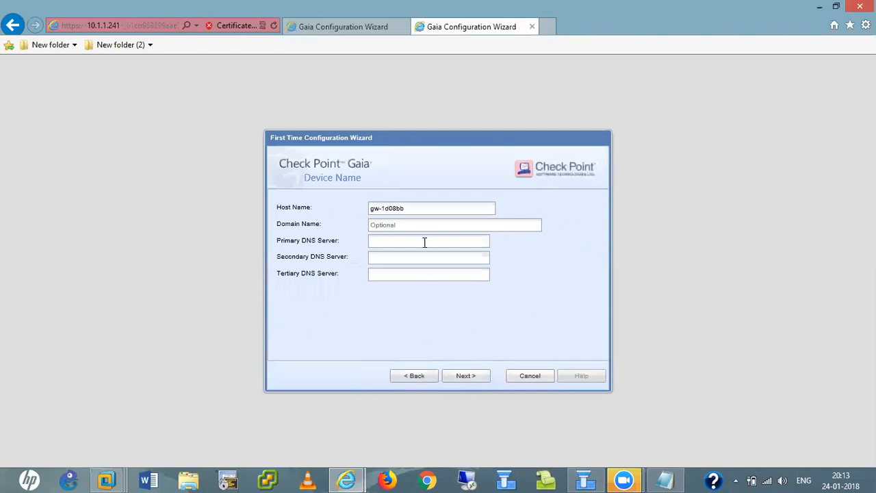
left_click(420, 207)
key("BackSpace")
key("BackSpace")
key("BackSpace")
key("BackSpace")
key("BackSpace")
key("BackSpace")
key("BackSpace")
key("BackSpace")
type("CP-")
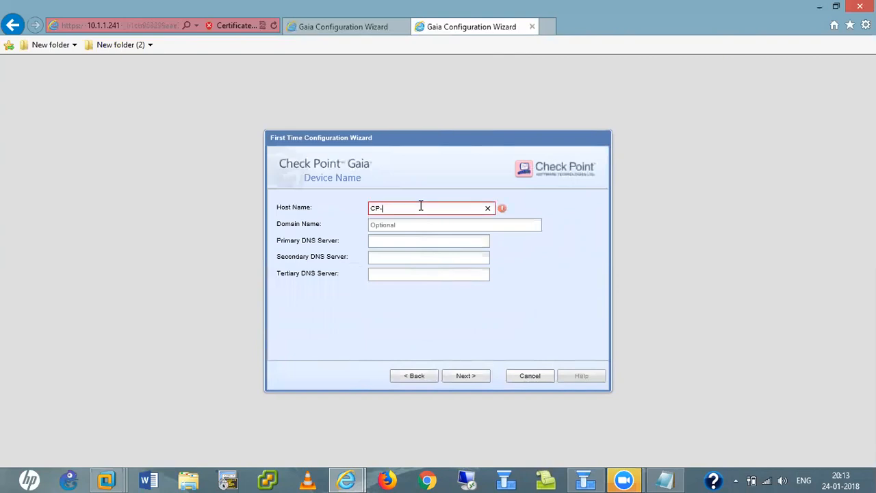
type("LOG")
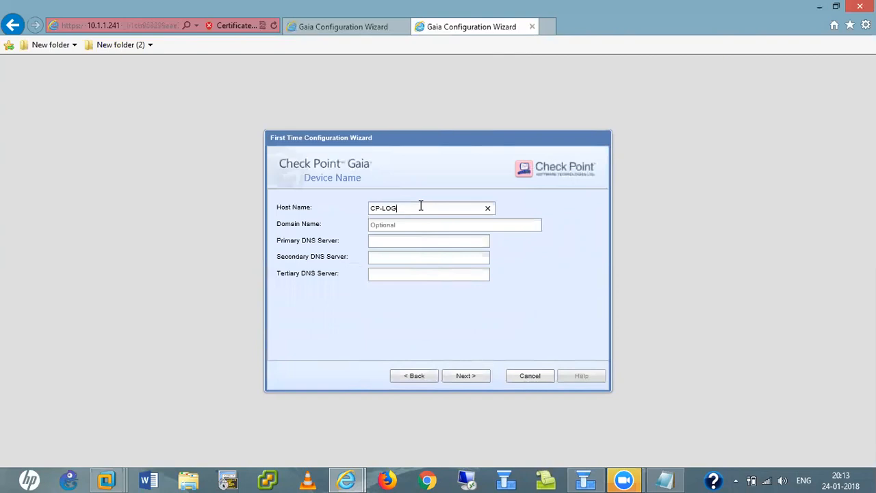
type("-server")
- Enter the domain name and DNS servers 10.1.1.221, 8.8.8.8 and 4.2.2.2
left_click(414, 228)
type("hemendra.net")
key("Tab")
type("10.")
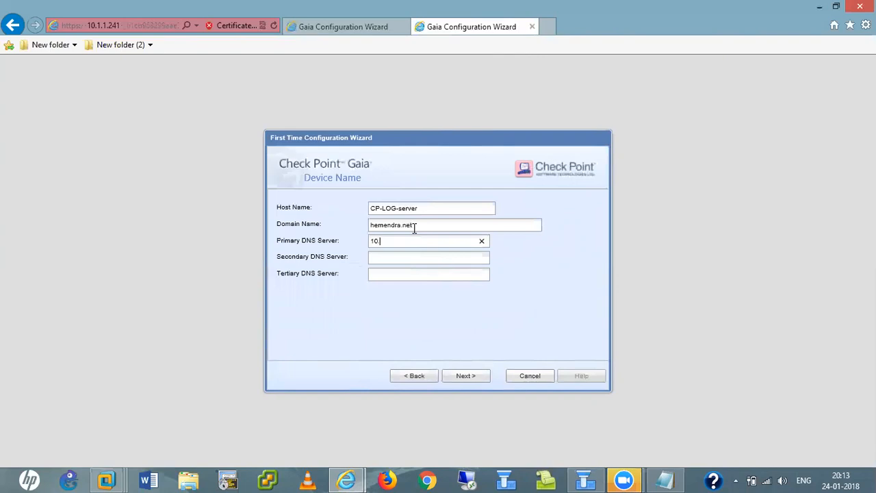
type("1.1.221")
key("Tab")
type("8.8.8.8")
key("Tab")
type("4.2.2.2")
- Accept device, network and installation pages, drop Security Gateway, and define management as Log Server / SmartEvent only
left_click(467, 380)
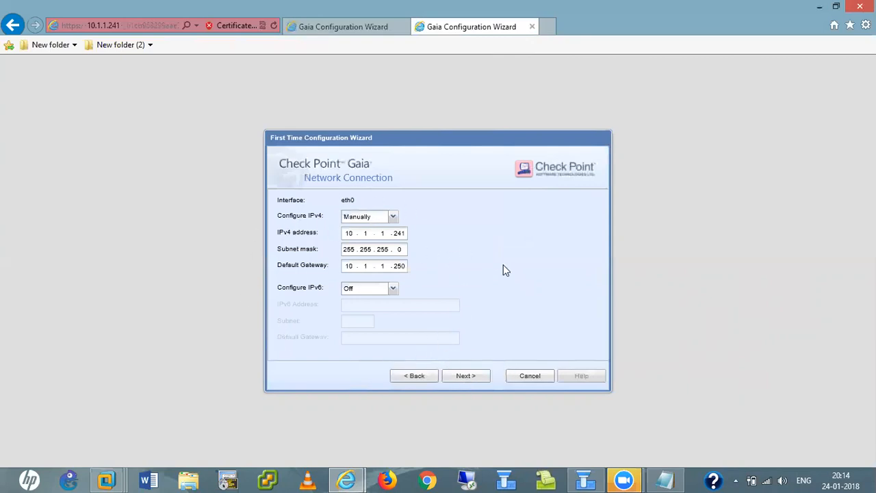
left_click(464, 378)
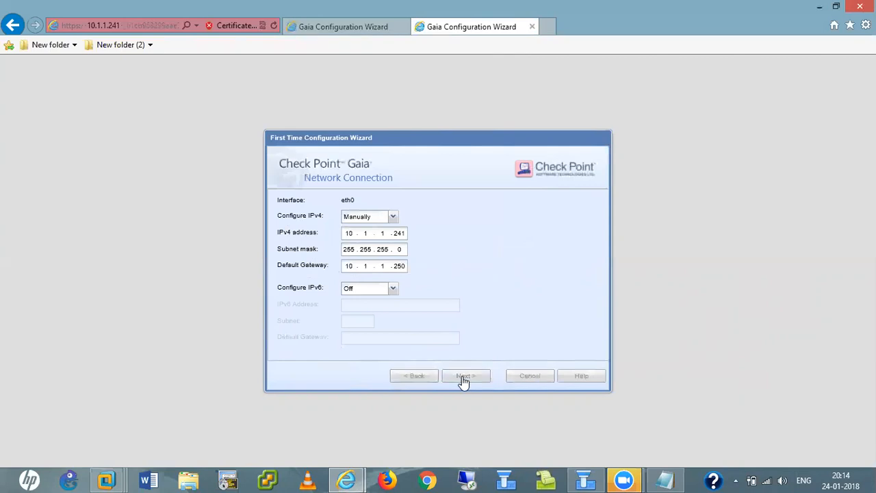
left_click(470, 378)
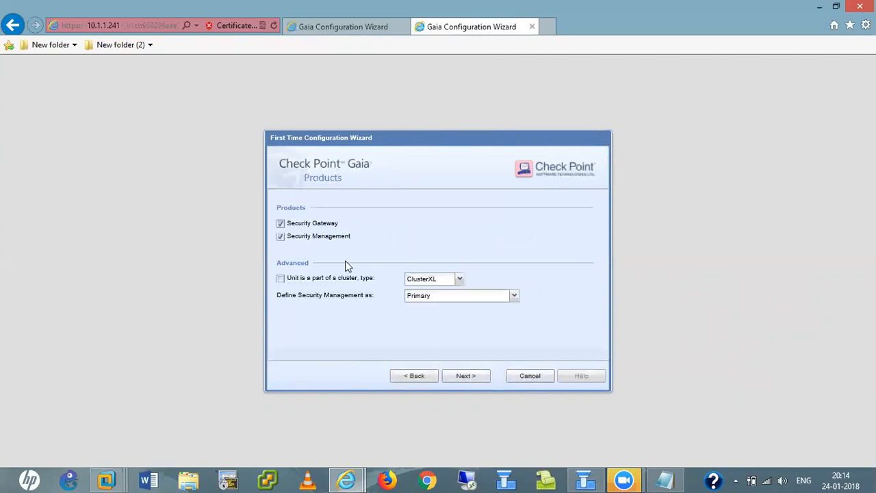
left_click(281, 223)
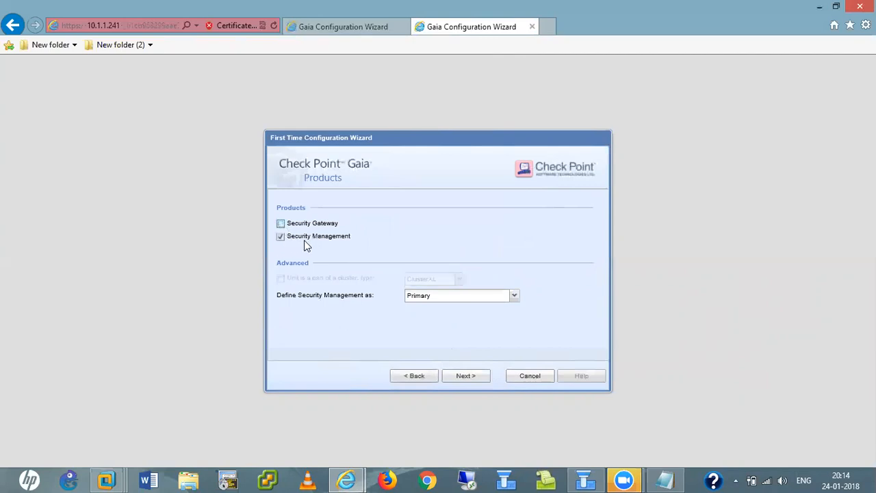
left_click(514, 295)
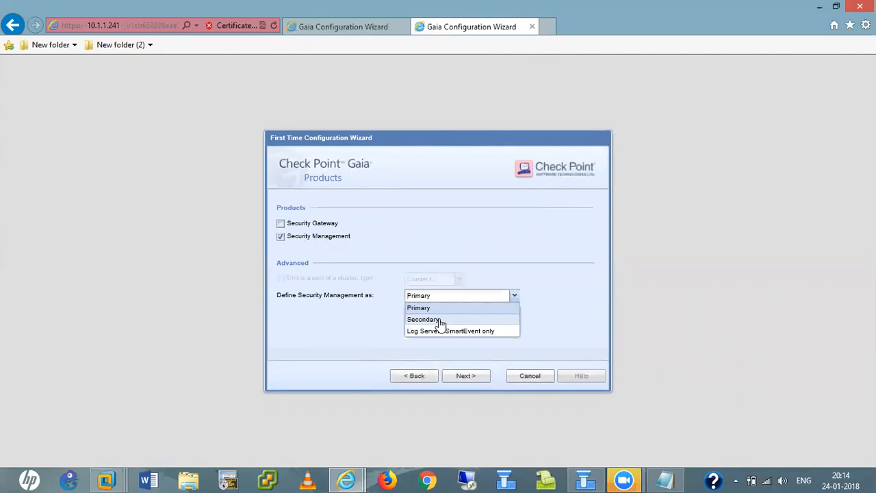
left_click(417, 320)
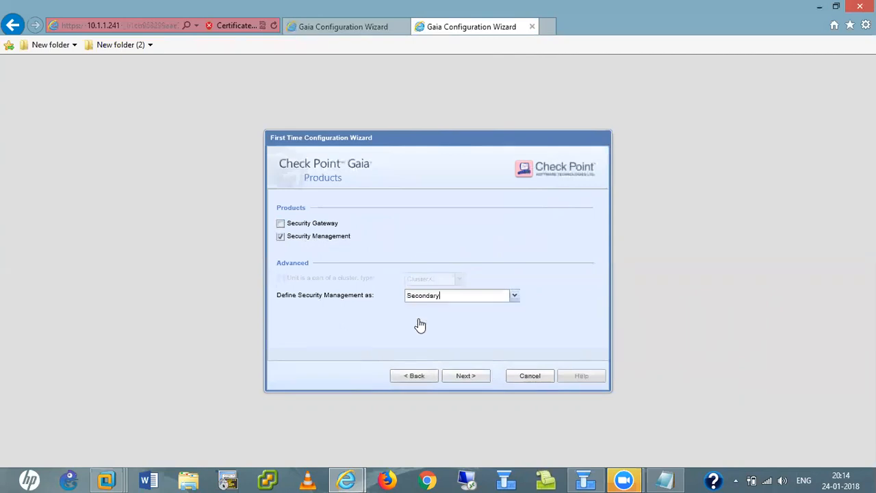
left_click(514, 297)
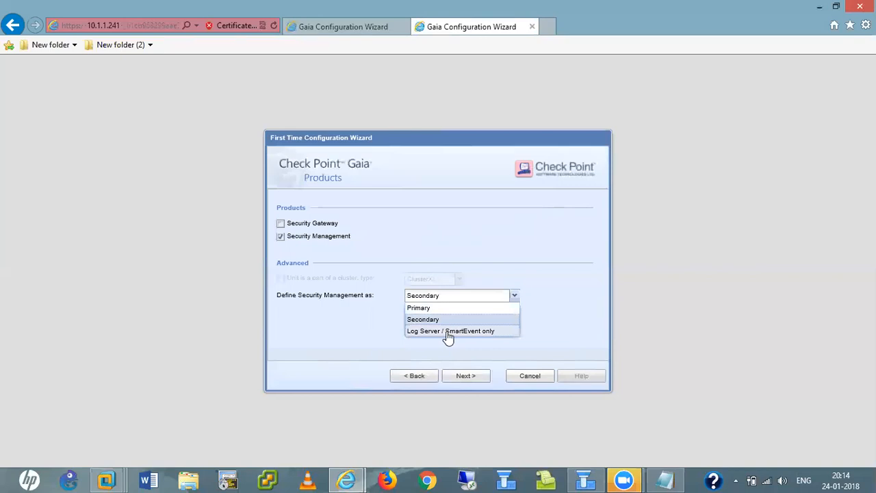
left_click(448, 331)
left_click(465, 378)
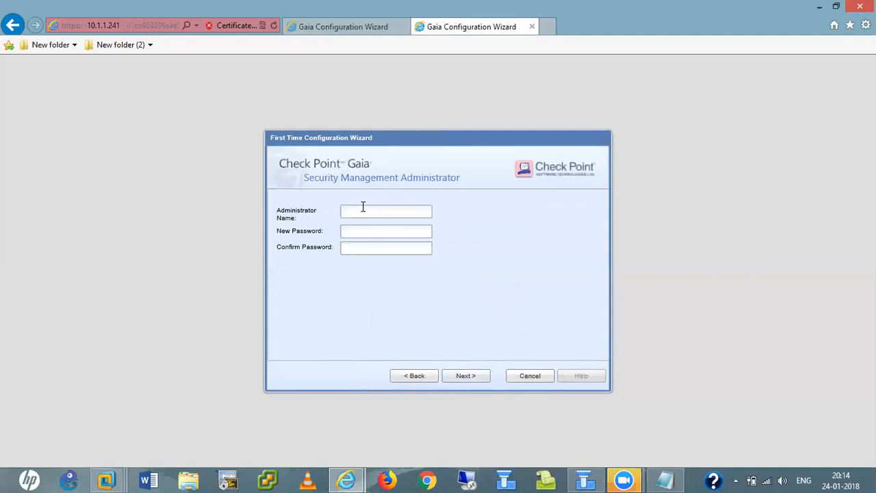
- Set the administrator account name, then enter and confirm its password
type("admin")
key("Tab")
left_click(373, 211)
key("BackSpace")
key("BackSpace")
key("BackSpace")
key("BackSpace")
key("BackSpace")
type("hemendra")
left_click(387, 227)
type("*********")
key("Tab")
type("**********")
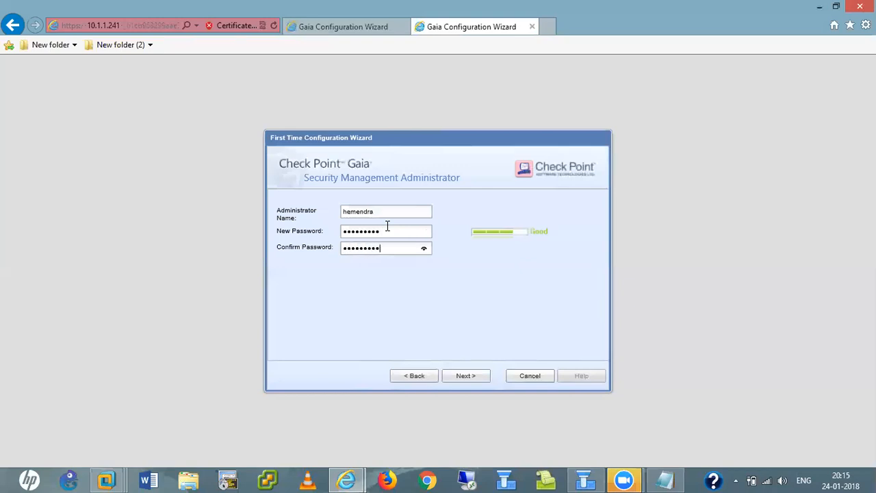
left_click(465, 376)
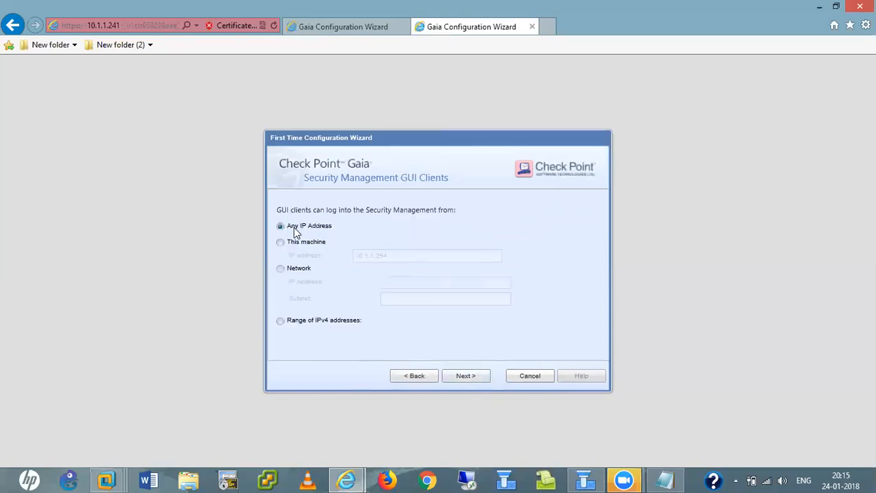
- Allow GUI clients from any IP address, then set and confirm the SIC activation key
left_click(462, 376)
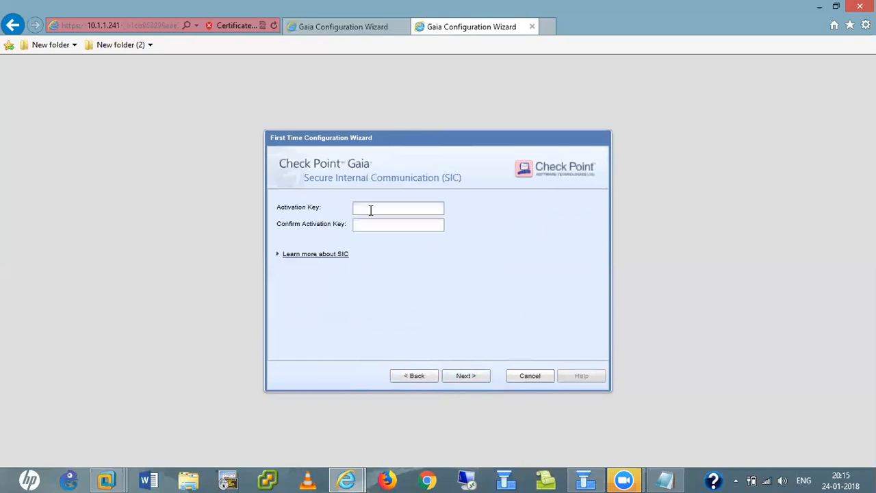
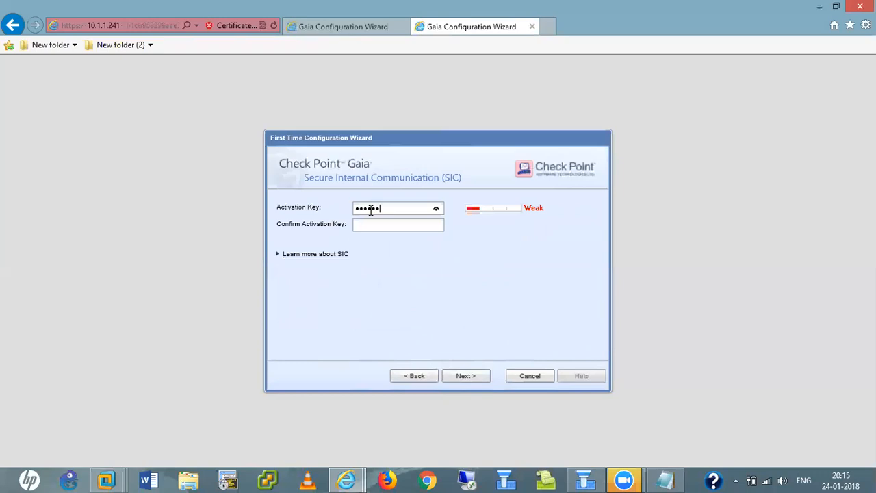
key("Tab")
left_click(437, 226)
left_click(468, 379)
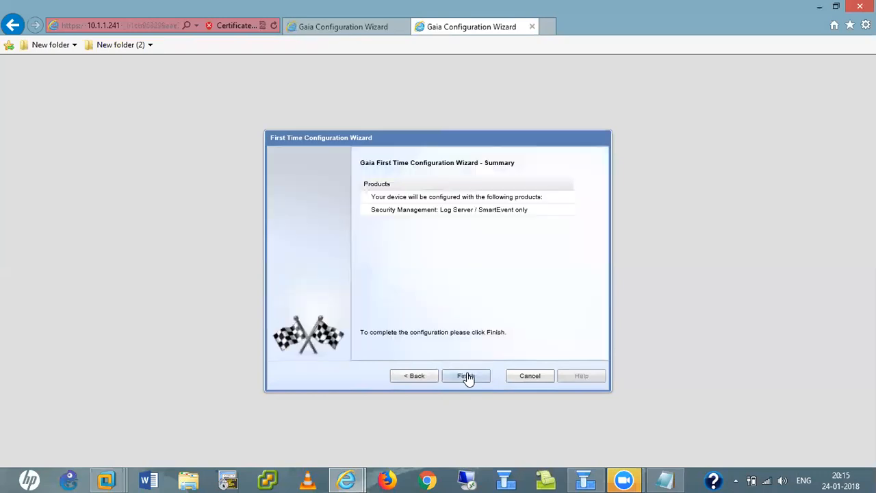
- Finish the 10.1.1.241 wizard, confirm the configuration, and monitor progress in both wizard tabs
left_click(467, 376)
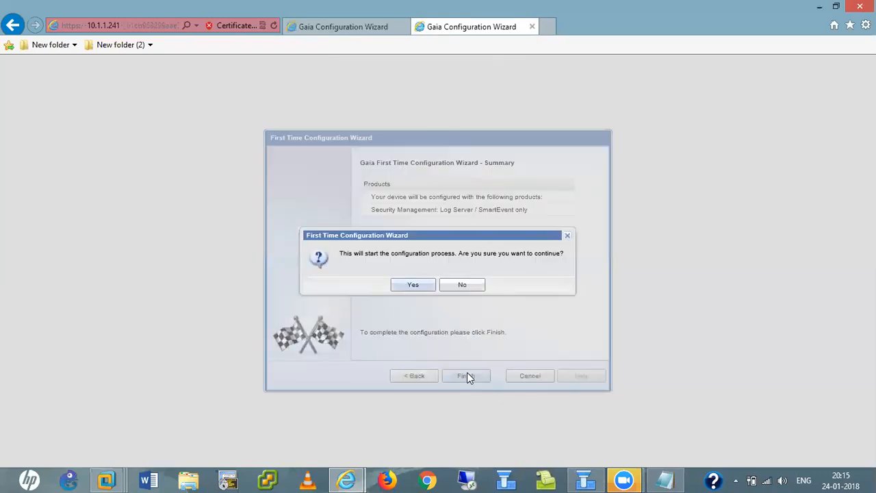
left_click(413, 286)
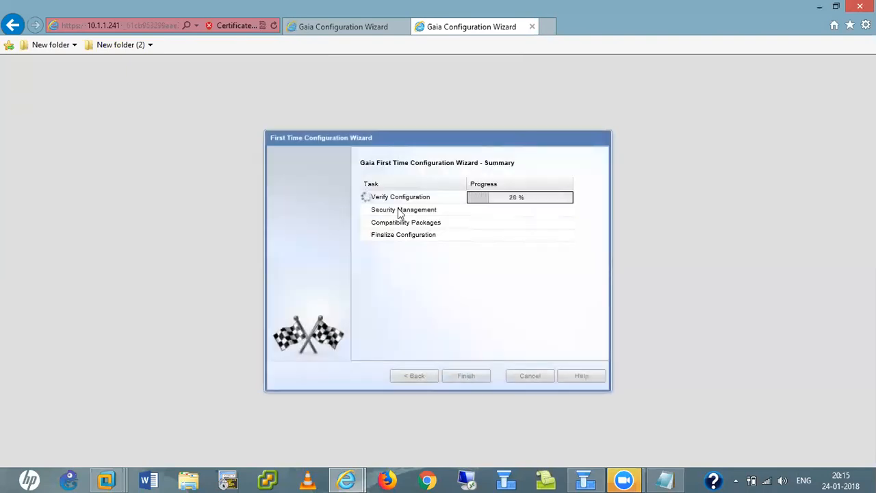
left_click(338, 31)
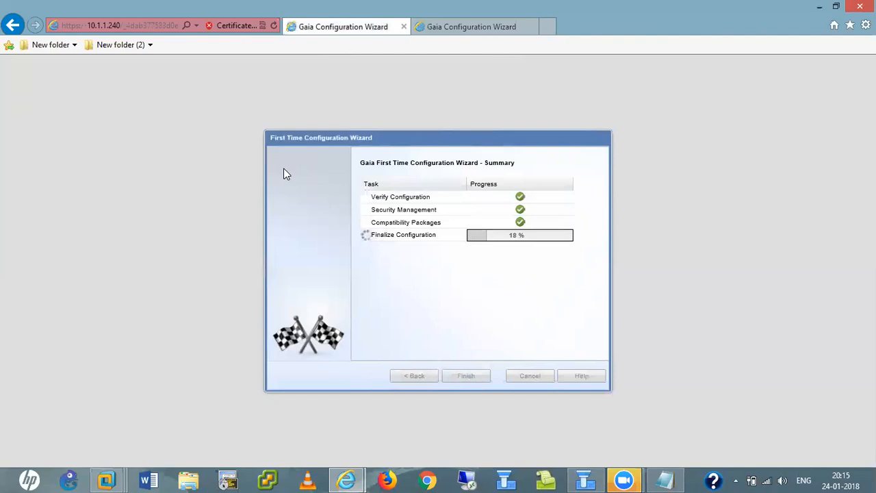
left_click(450, 30)
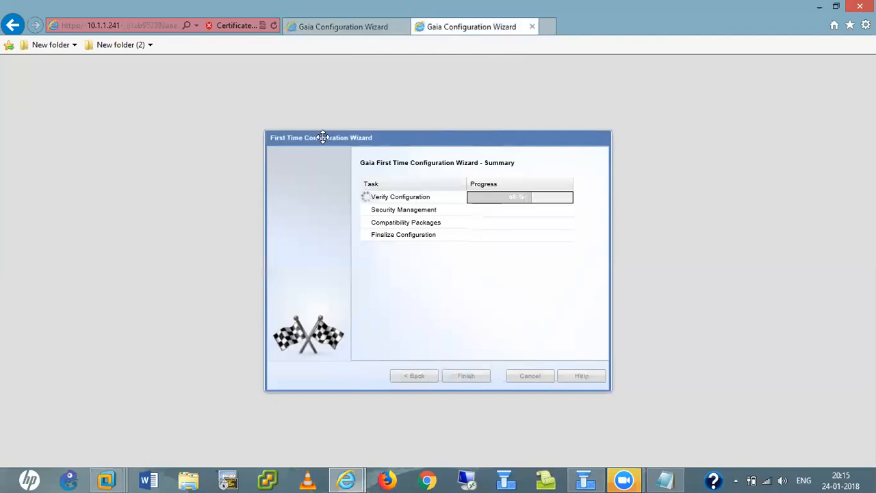
left_click(329, 28)
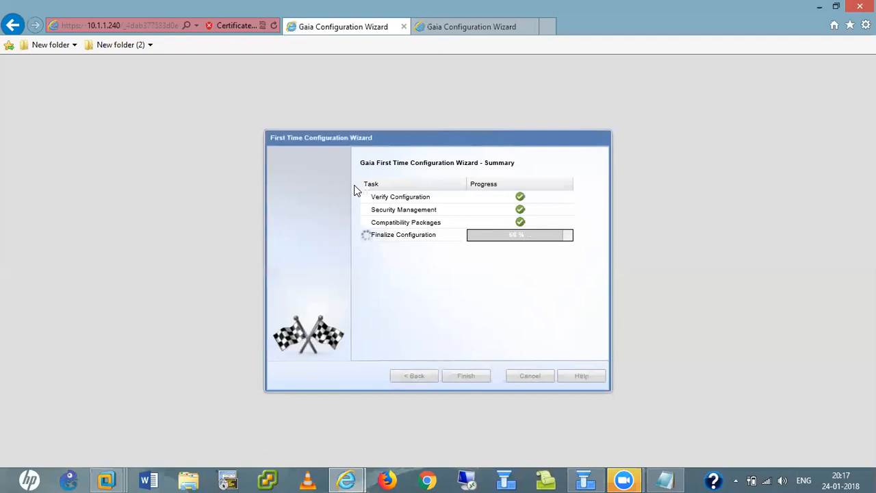
left_click(459, 30)
- In the 10.1.1.240 tab, acknowledge the 'Configuration completed successfully' message with OK
left_click(333, 28)
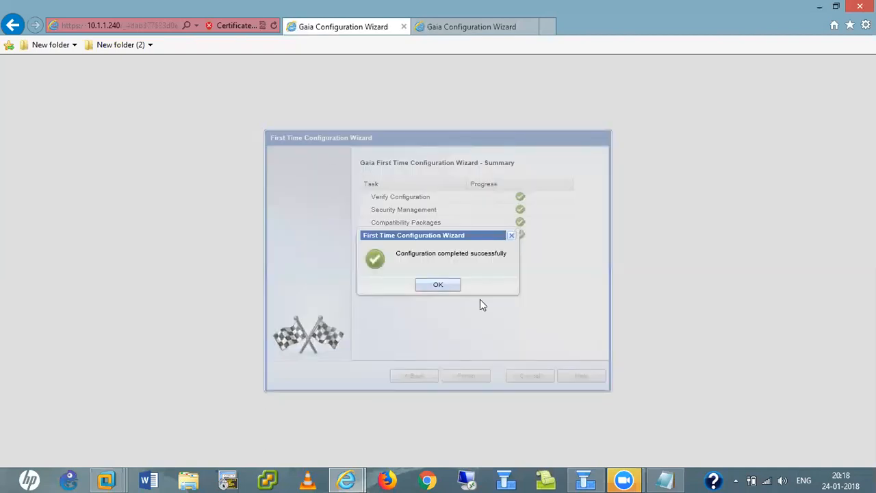
left_click(434, 284)
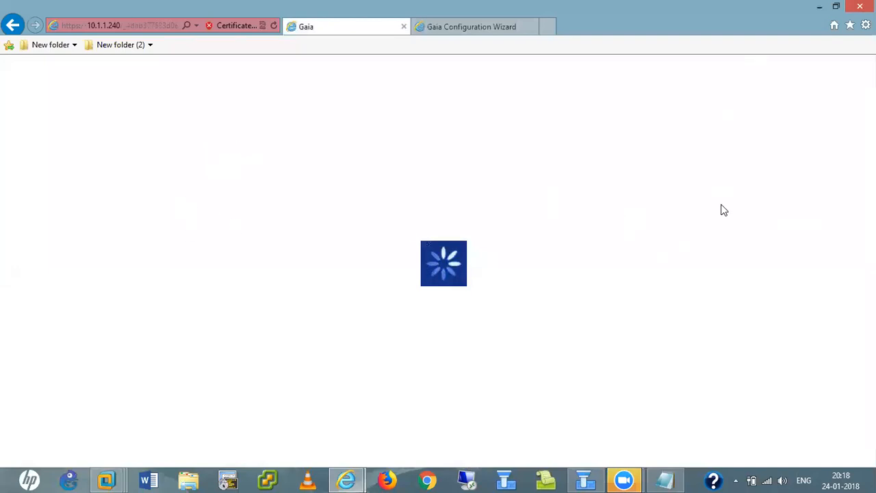
- Check the 10.1.1.241 wizard's progress while the 10.1.1.240 Gaia portal loads
left_click(467, 28)
left_click(336, 29)
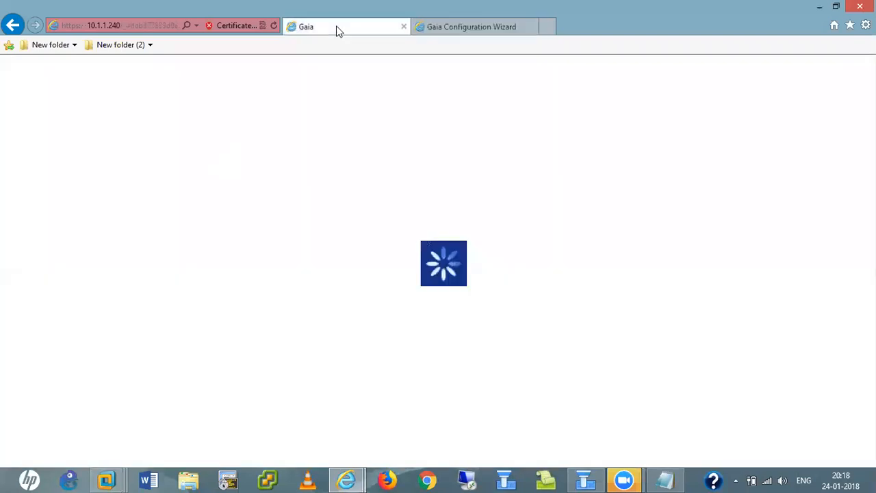
left_click(468, 28)
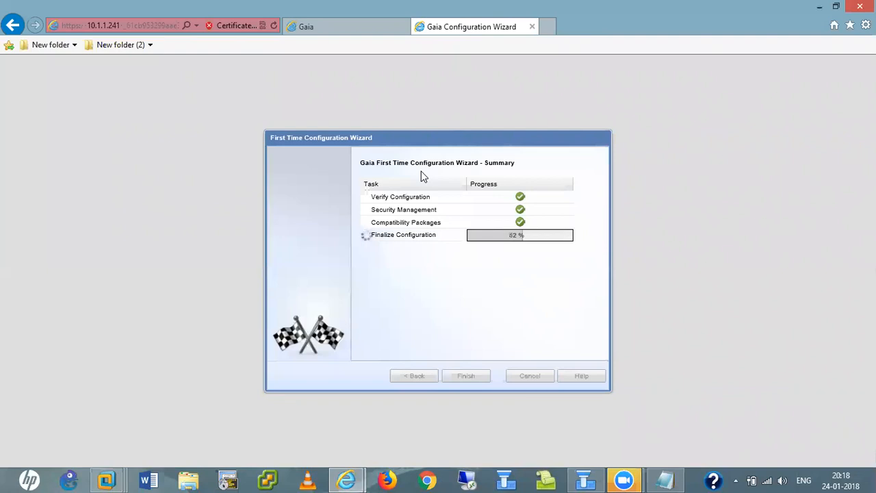
left_click(347, 26)
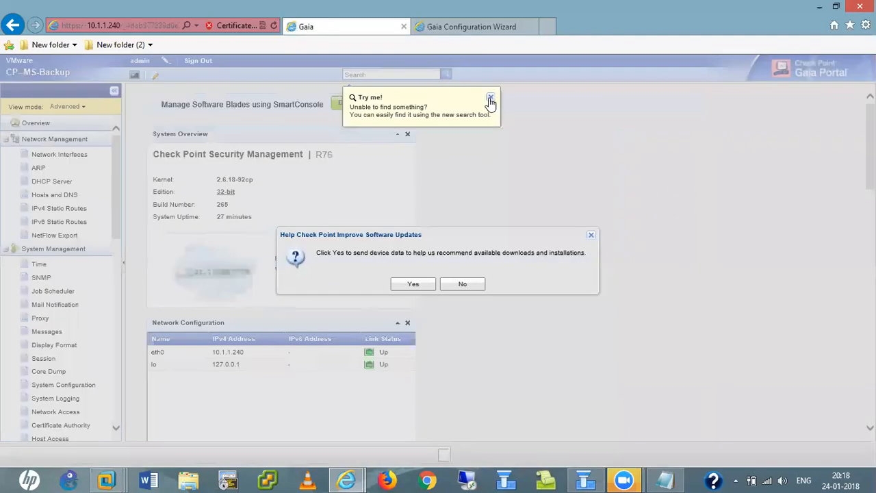
- Dismiss the search tip, agree to send device data, and return to the 10.1.1.240 overview
left_click(490, 97)
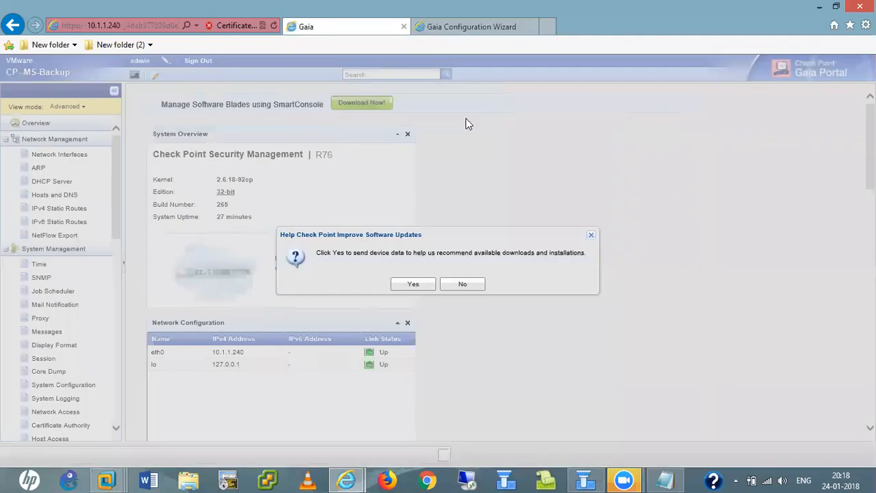
left_click(412, 283)
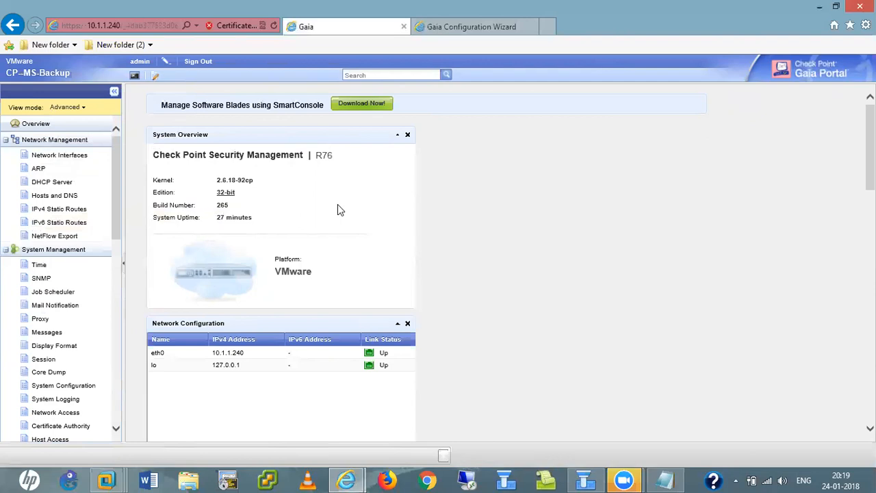
left_click(471, 27)
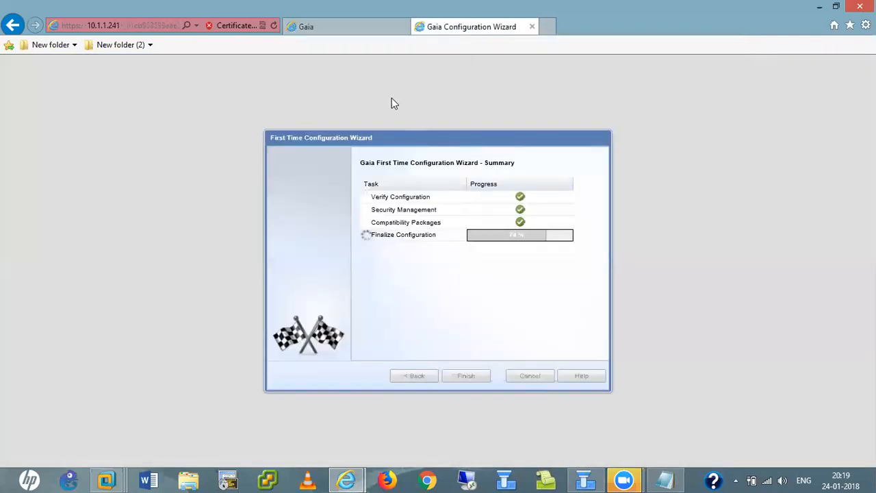
left_click(351, 32)
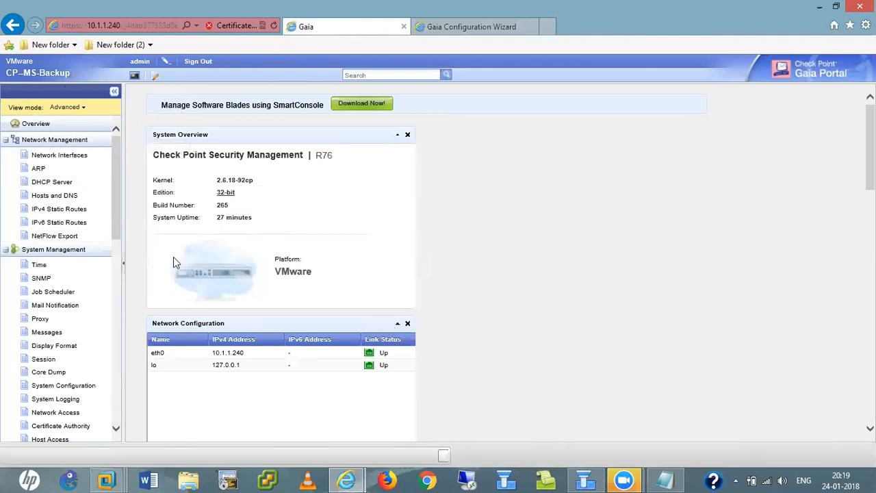
- In SmartDashboard, start a Classic Mode Security Gateway/Management object, then discard it and reopen the Check Point menu
left_click(585, 479)
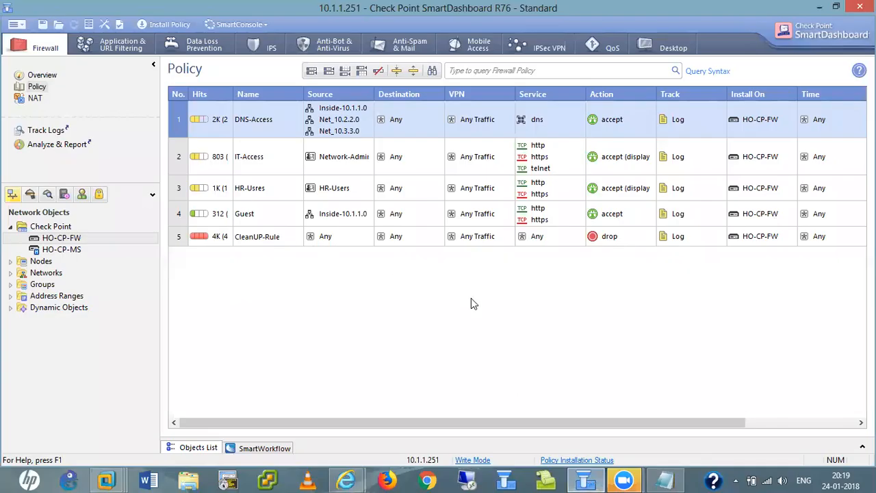
left_click(55, 226)
right_click(57, 228)
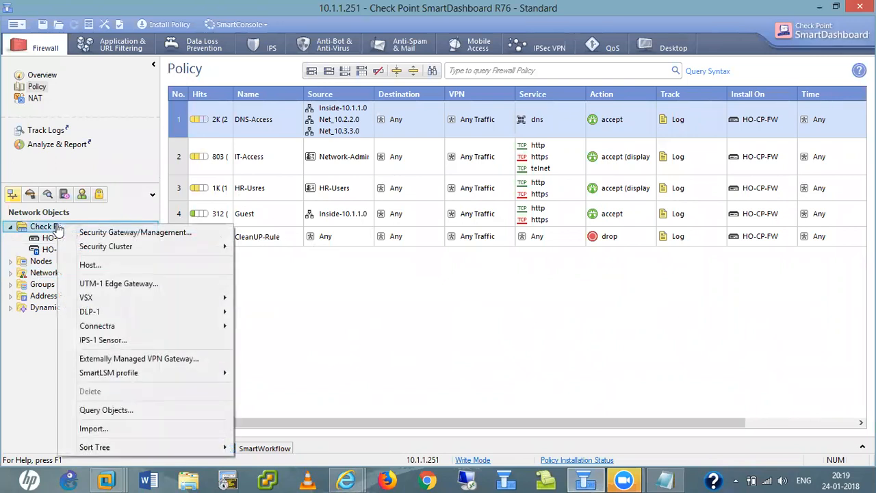
left_click(133, 233)
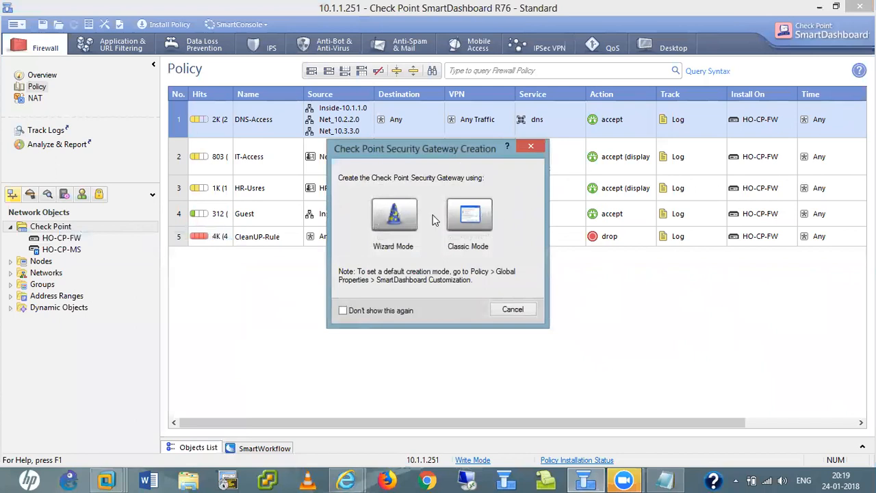
left_click(470, 218)
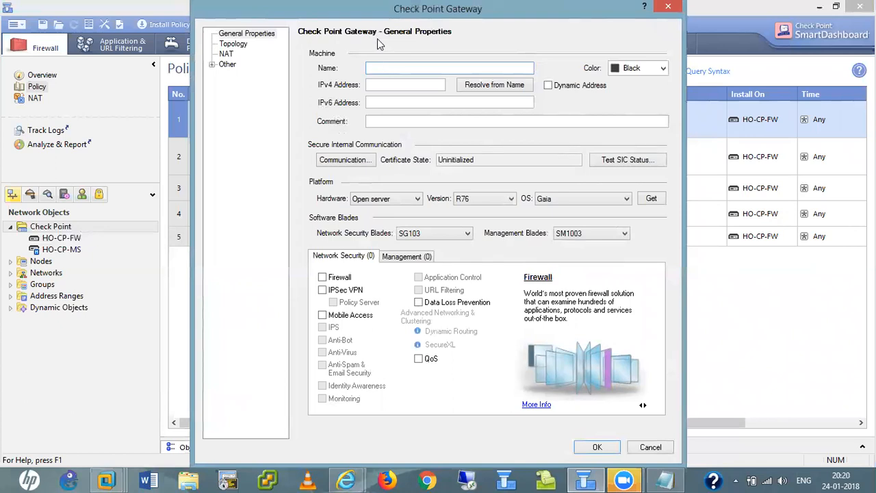
left_click_drag(400, 11, 377, 38)
left_click(646, 34)
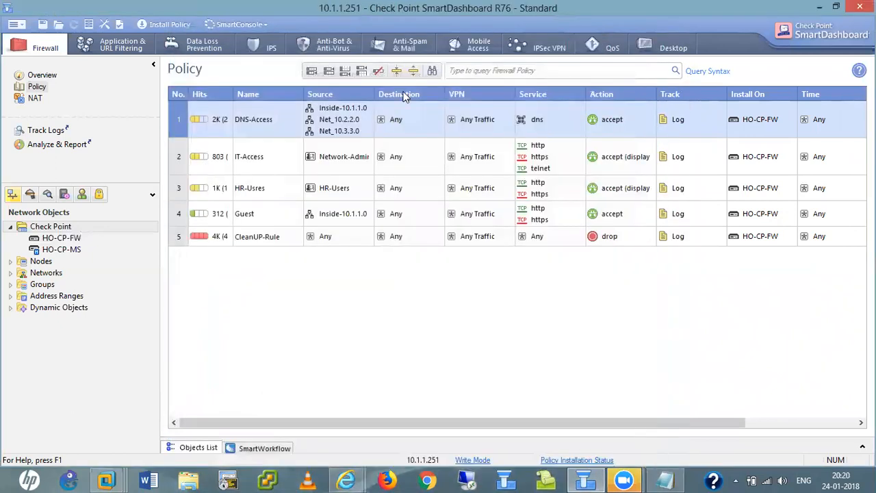
right_click(77, 231)
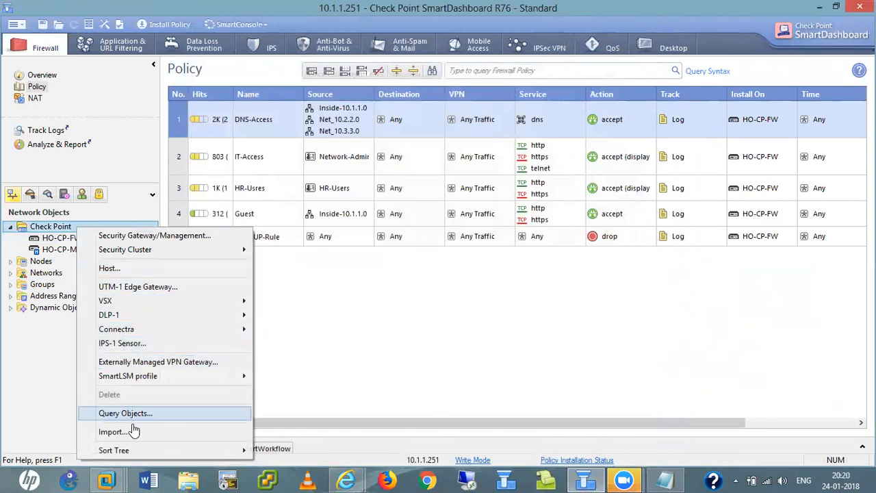
- Create a Classic Mode gateway named CP-MS-Backup with IPv4 address 10.1.1.240, verified against the Gaia portal
left_click(150, 237)
left_click(481, 219)
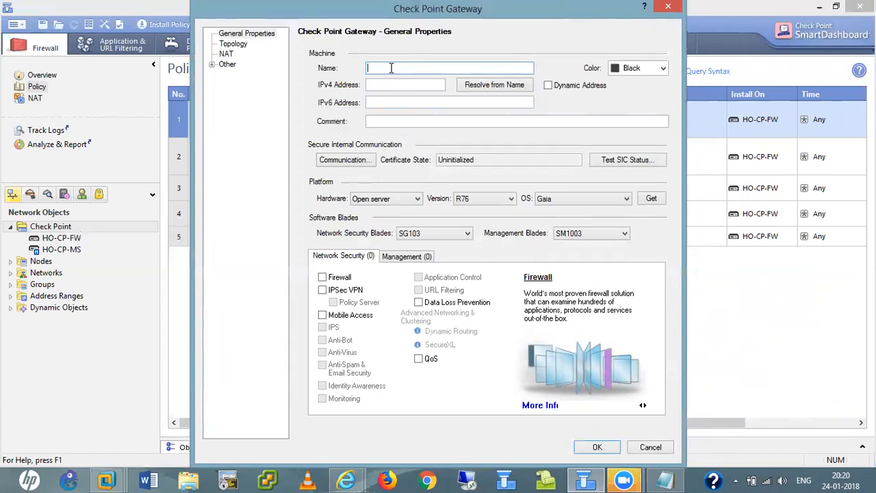
type("CP-MS-Backup")
left_click(403, 85)
type("10.1.1.240")
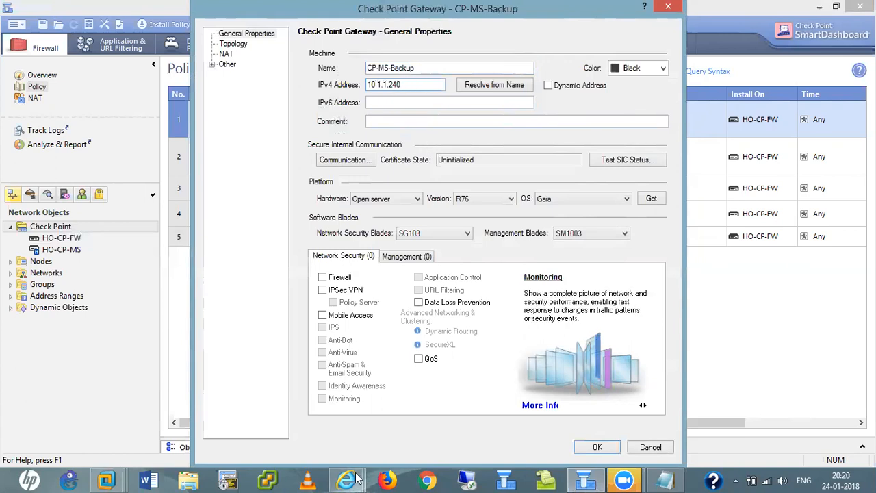
mouse_move(347, 479)
left_click(305, 422)
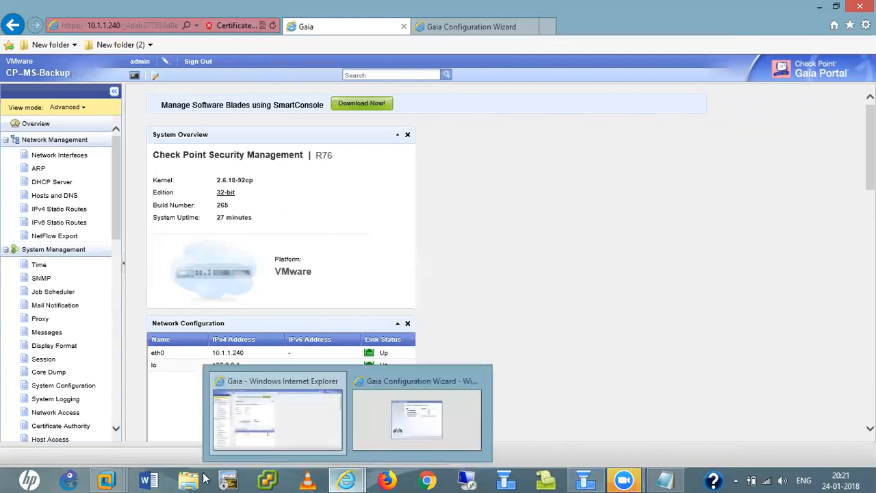
mouse_move(109, 479)
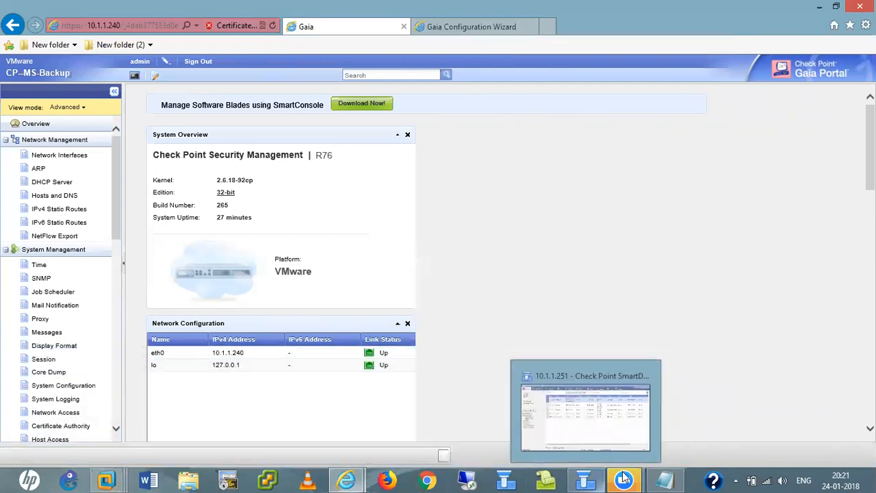
left_click(585, 479)
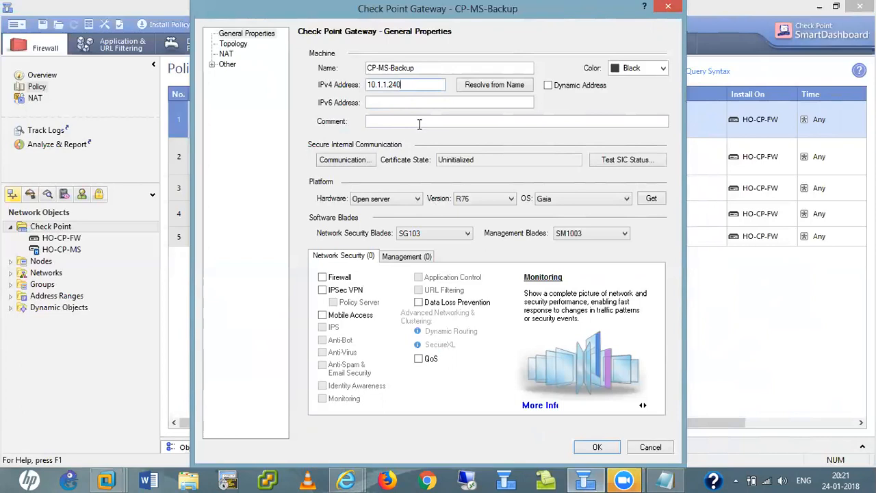
- Enable Network Policy Management as Secondary Server in CP-MS-Backup's management blades
left_click(406, 260)
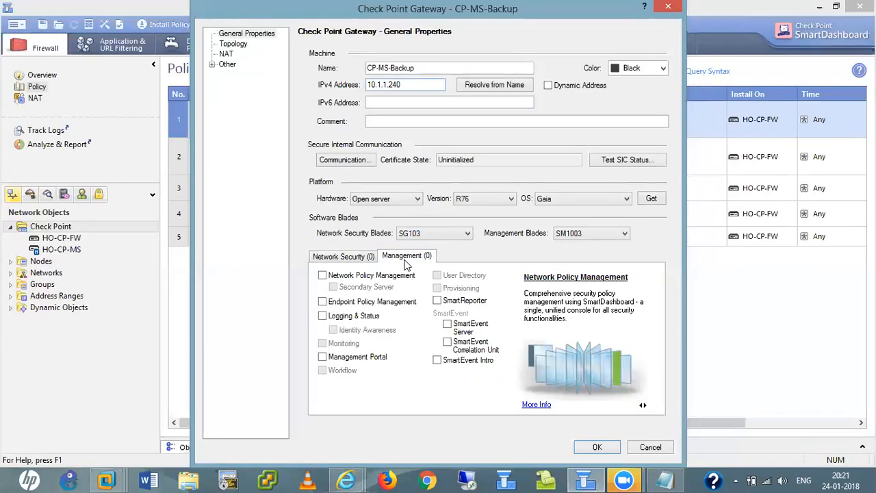
left_click(346, 257)
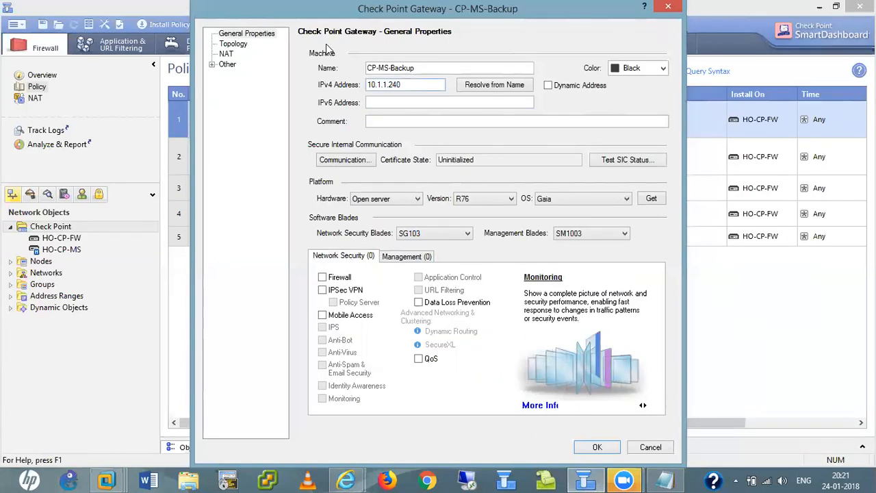
left_click(403, 257)
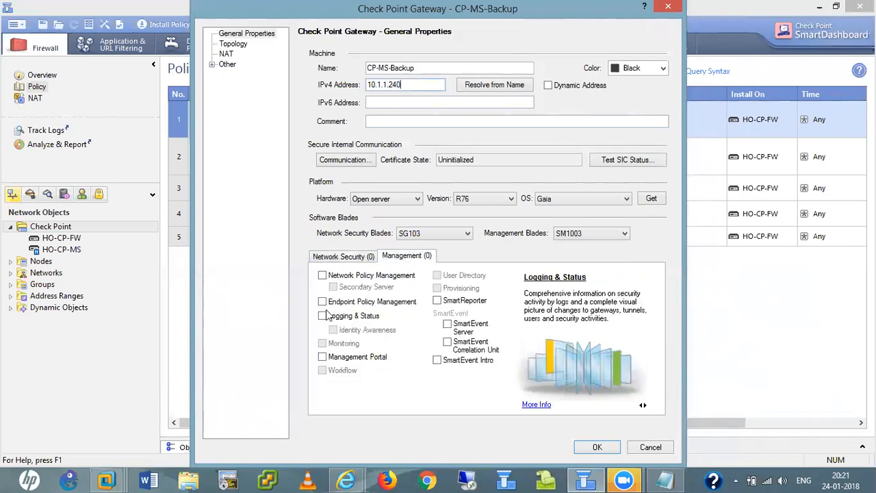
left_click(323, 277)
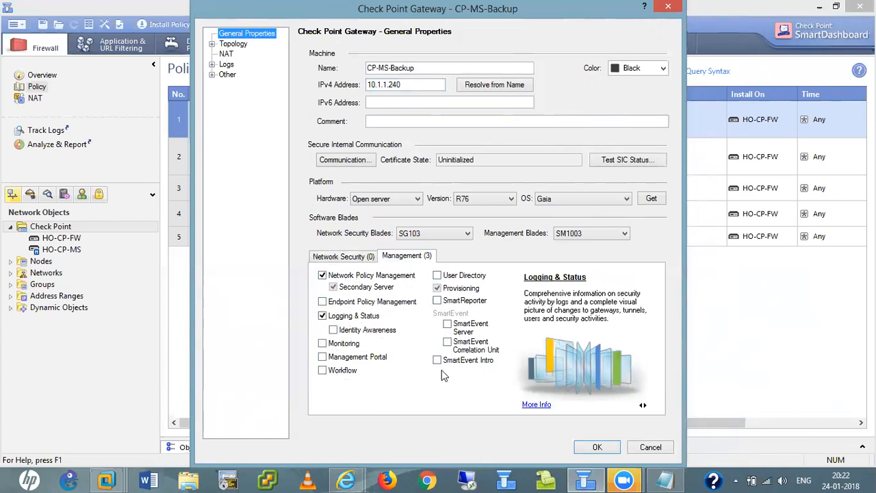
- Initialize CP-MS-Backup's trusted communication with a one-time password, then return to define interfaces
left_click(345, 161)
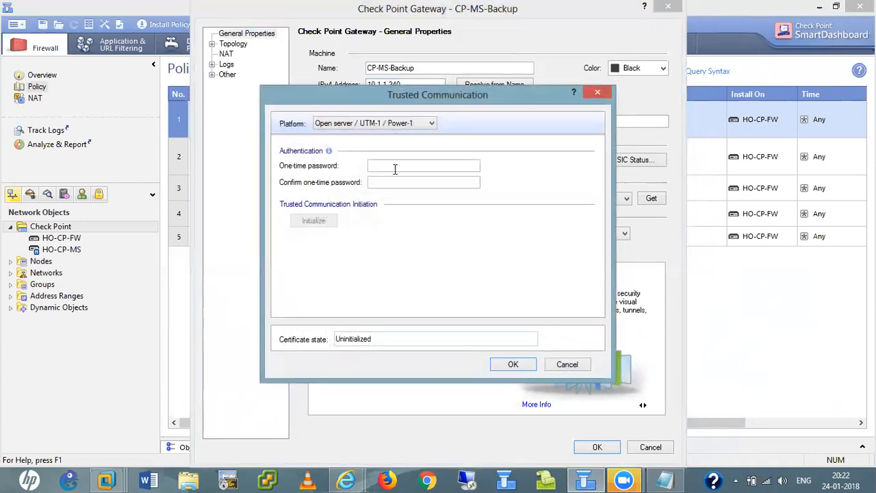
left_click(395, 168)
type("••••••")
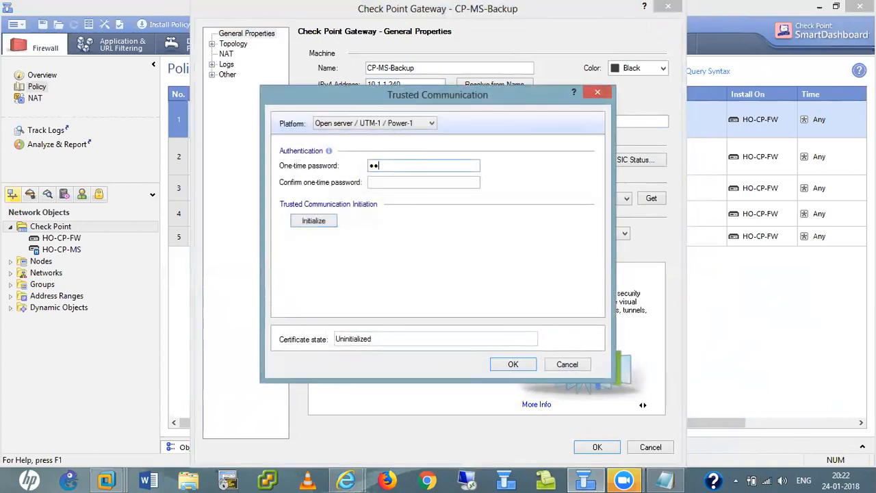
left_click(394, 183)
type("••••••")
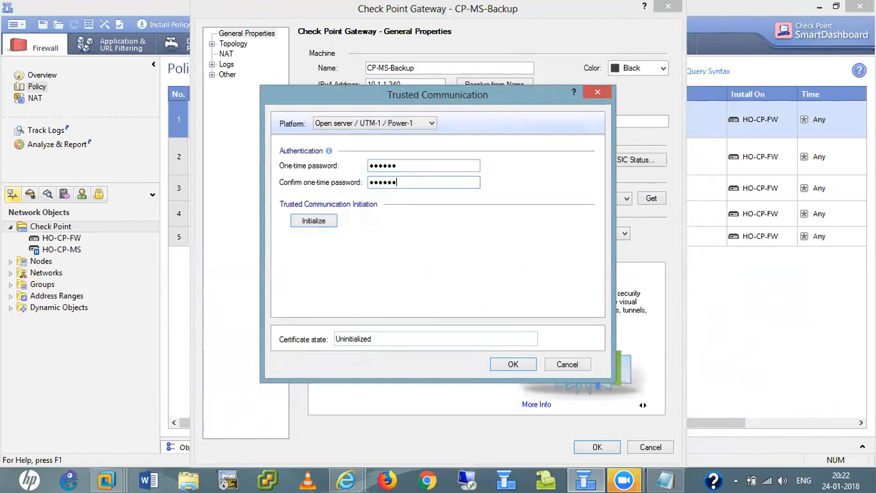
left_click(305, 225)
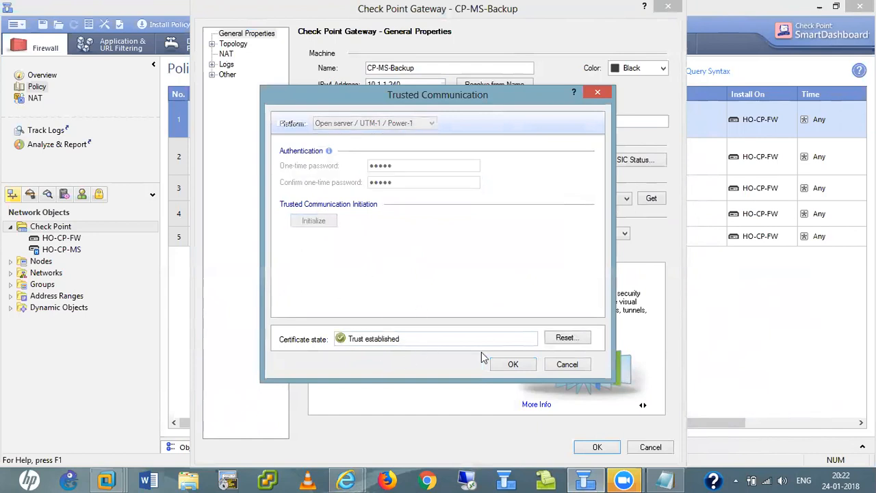
left_click(512, 366)
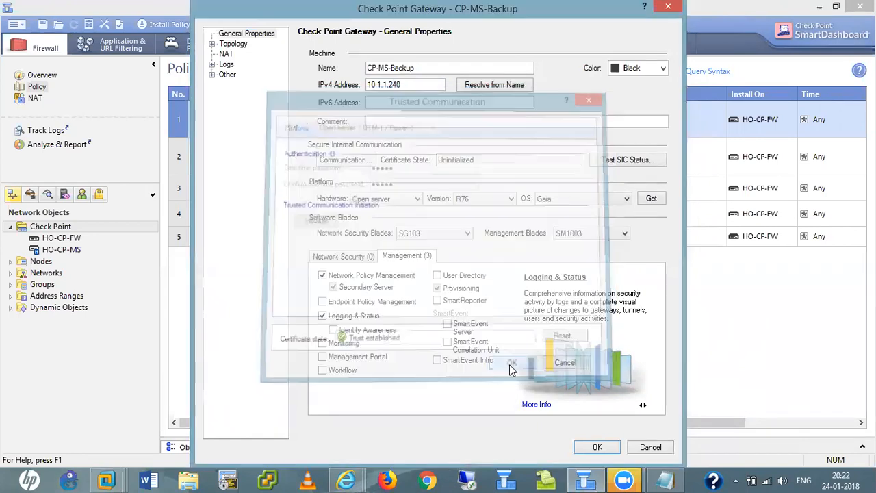
left_click(594, 448)
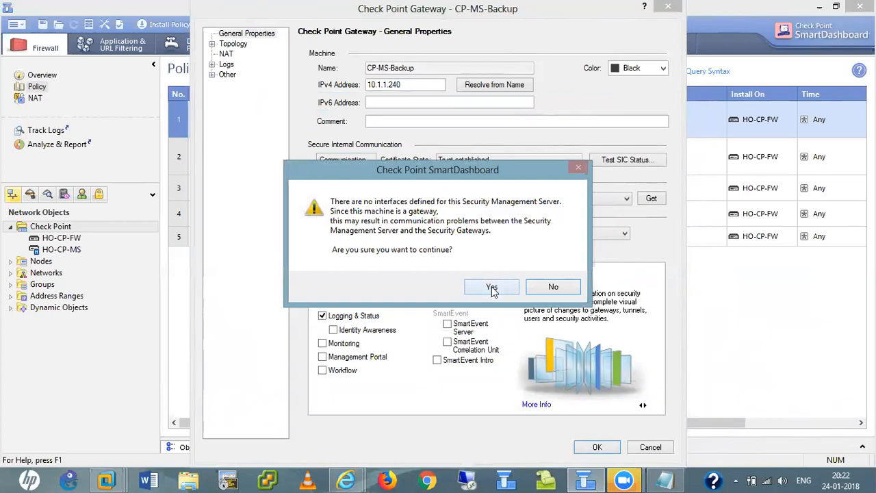
left_click(553, 287)
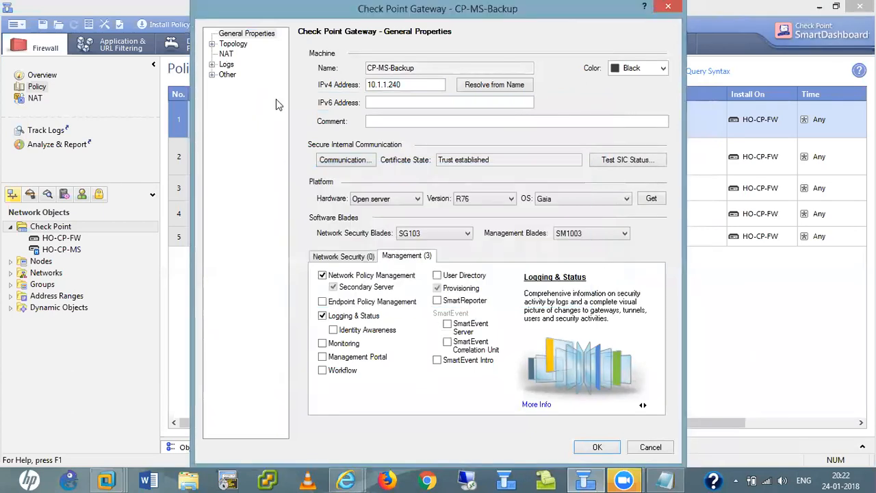
- Try fetching CP-MS-Backup's topology interfaces, dismiss the errors, and save it without interfaces
left_click(232, 44)
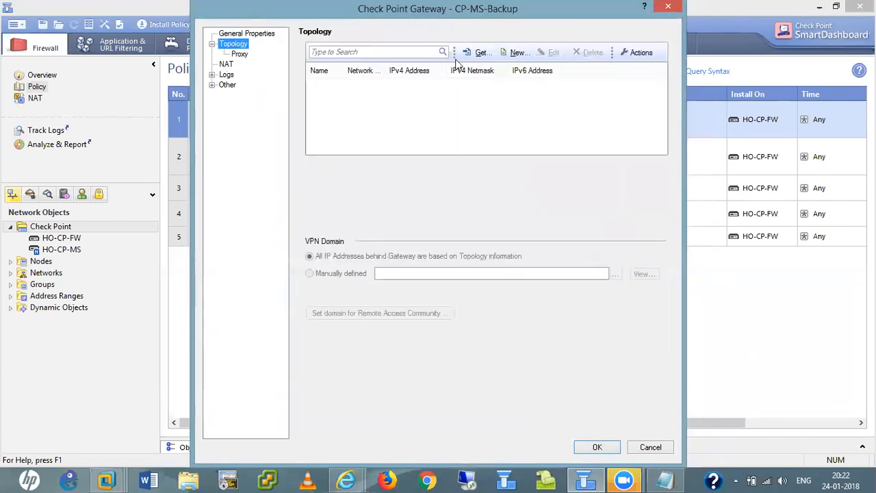
left_click(479, 53)
left_click(486, 83)
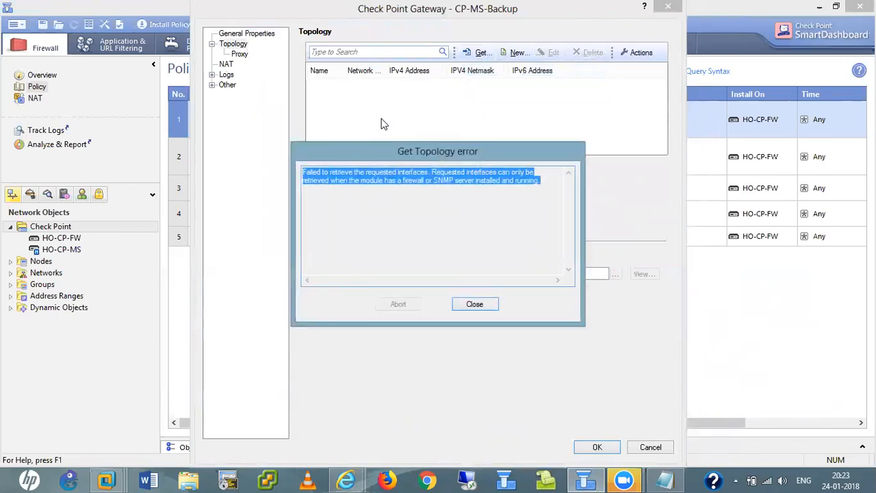
left_click(360, 204)
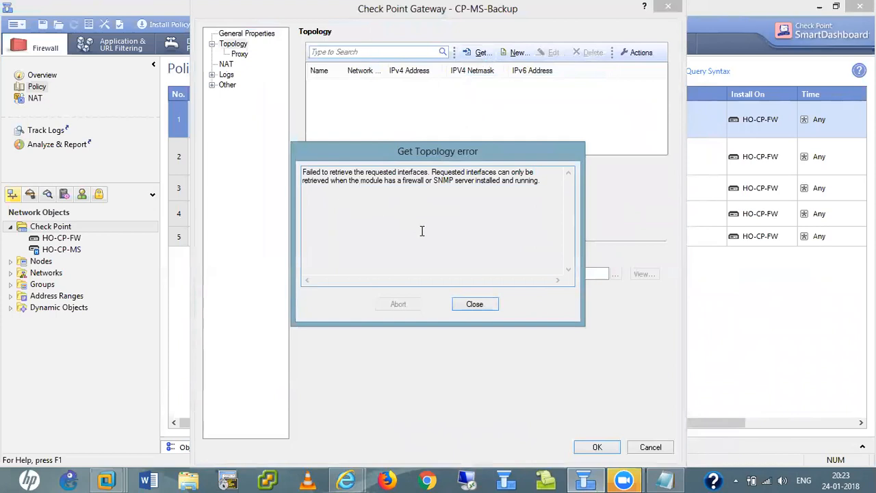
left_click(488, 304)
left_click(488, 271)
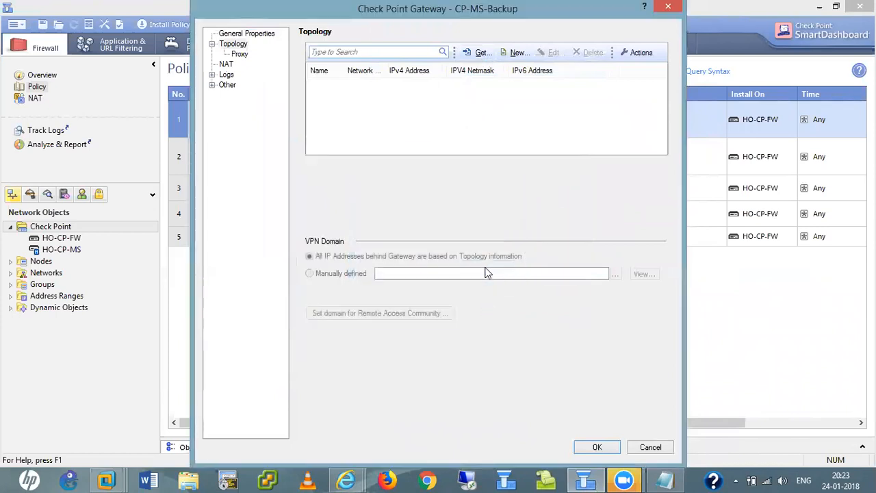
left_click(597, 449)
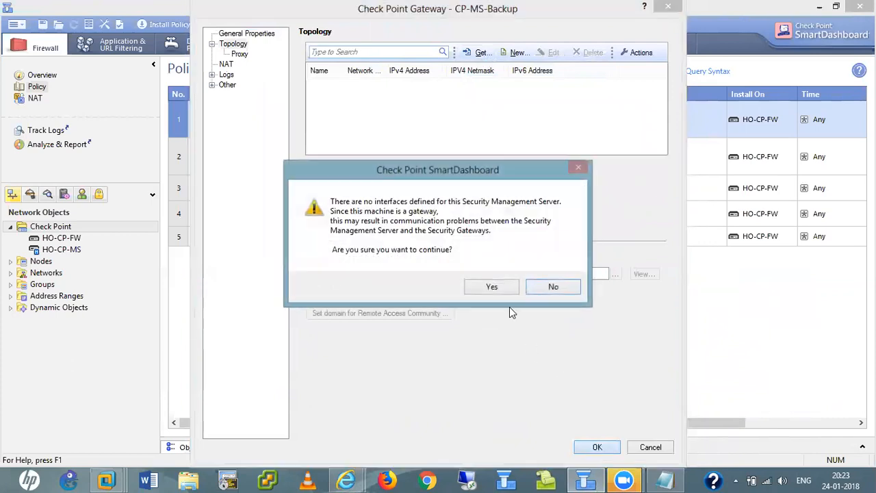
left_click(492, 288)
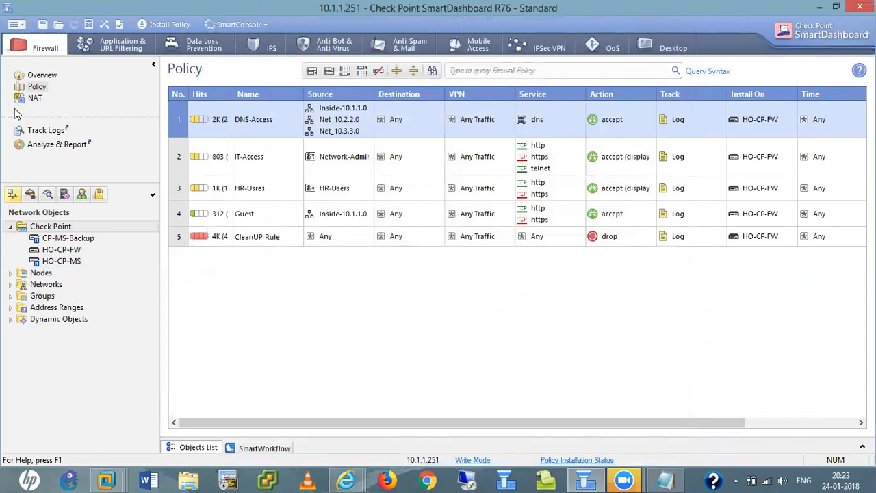
- Close the main program menu unused and bring up SmartDashboard's taskbar jump list
left_click(17, 24)
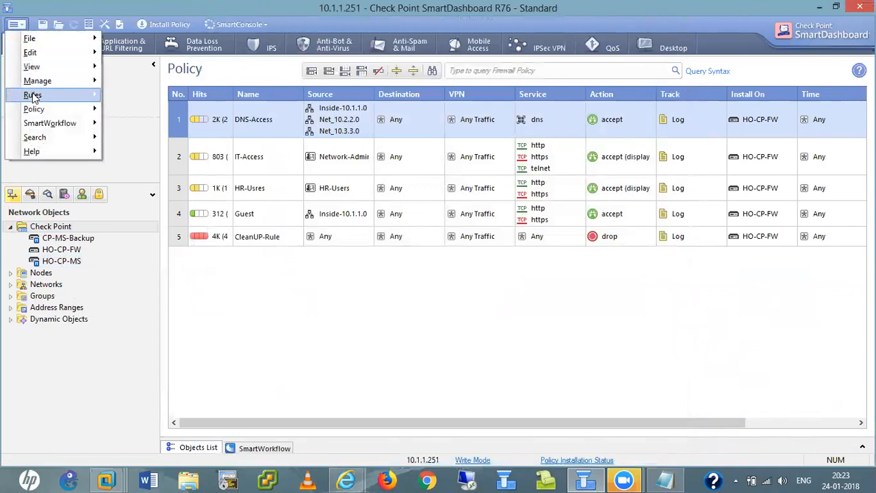
mouse_move(34, 112)
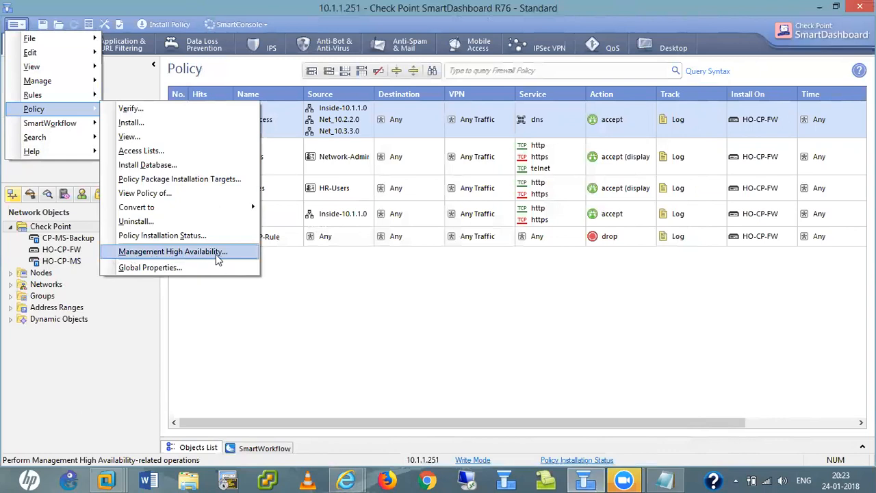
left_click(322, 267)
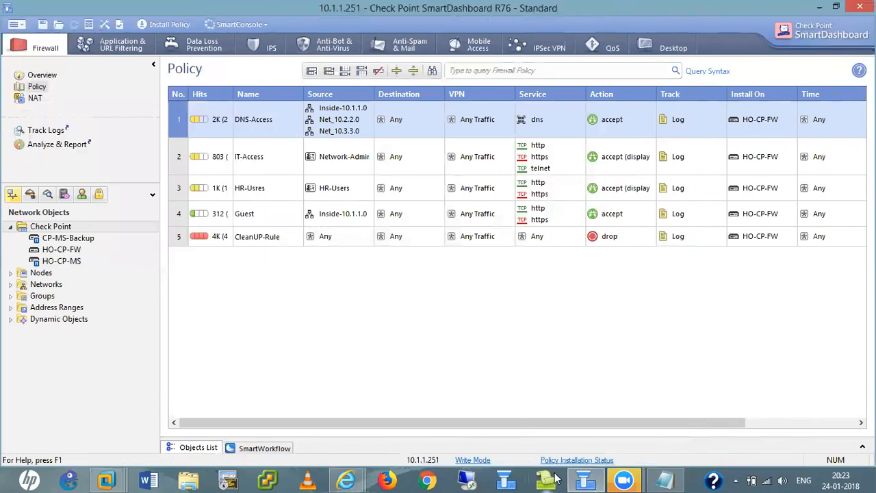
right_click(597, 479)
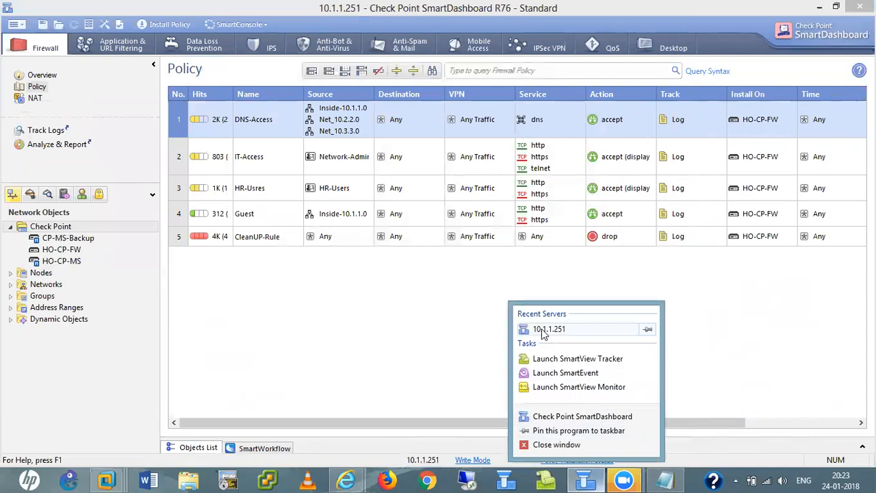
- Attempt a read-only login to server 10.1.1.240 in a second SmartDashboard session
left_click(570, 417)
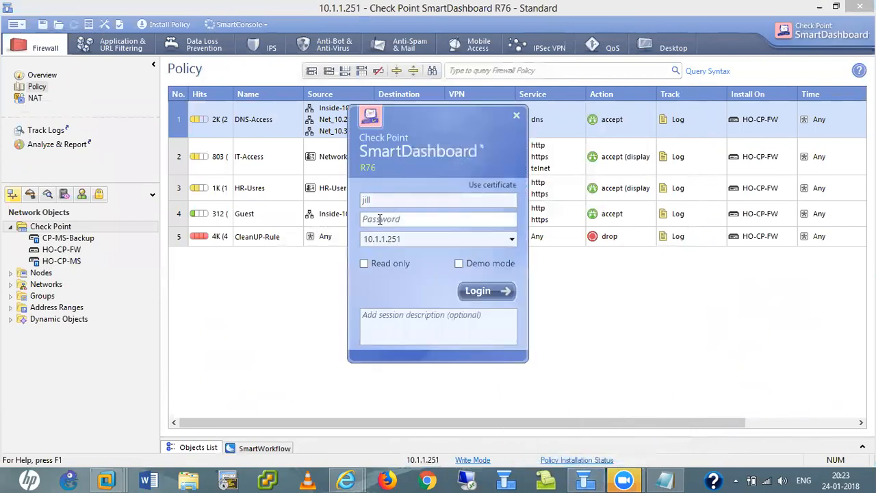
left_click(411, 239)
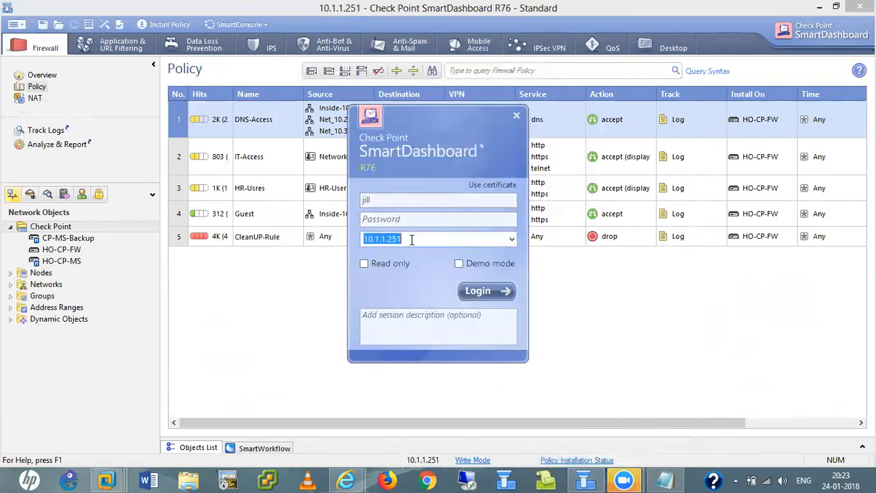
left_click(411, 239)
key("BackSpace")
type("40")
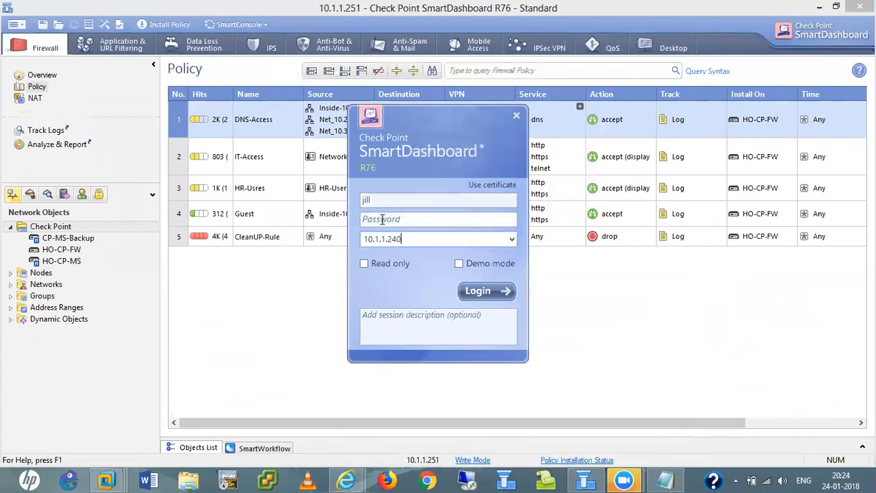
left_click(376, 198)
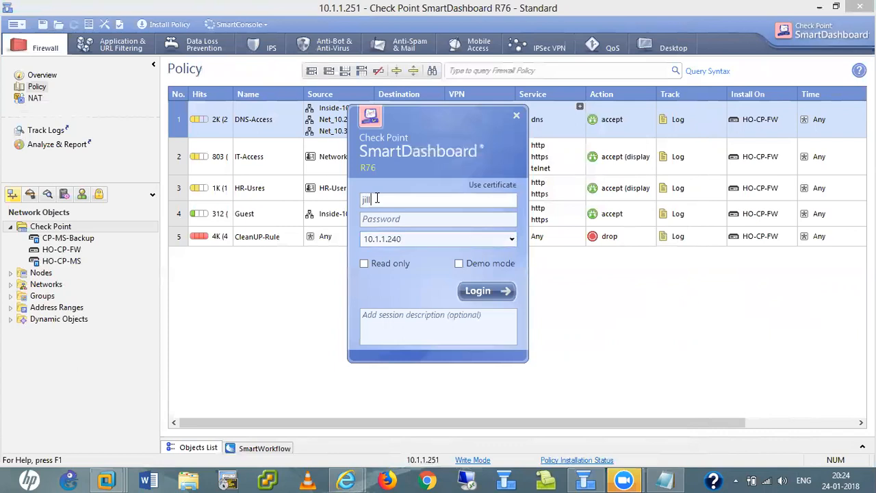
left_click(377, 219)
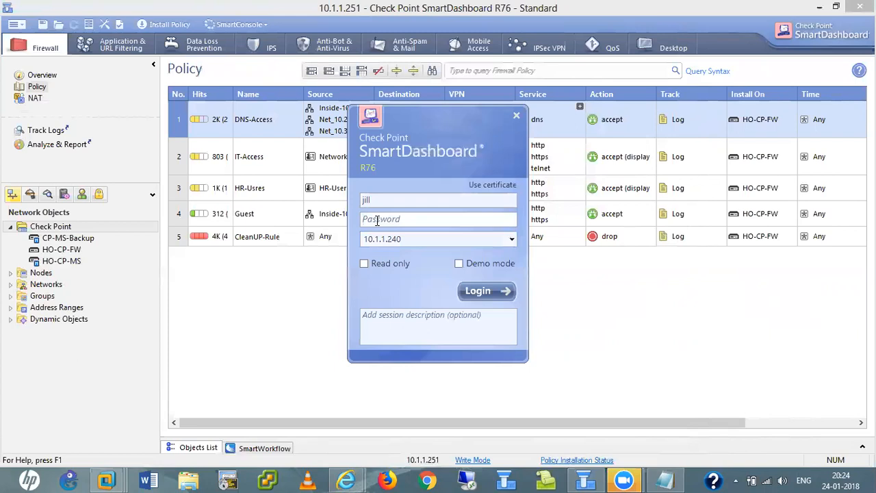
type("****")
left_click(363, 264)
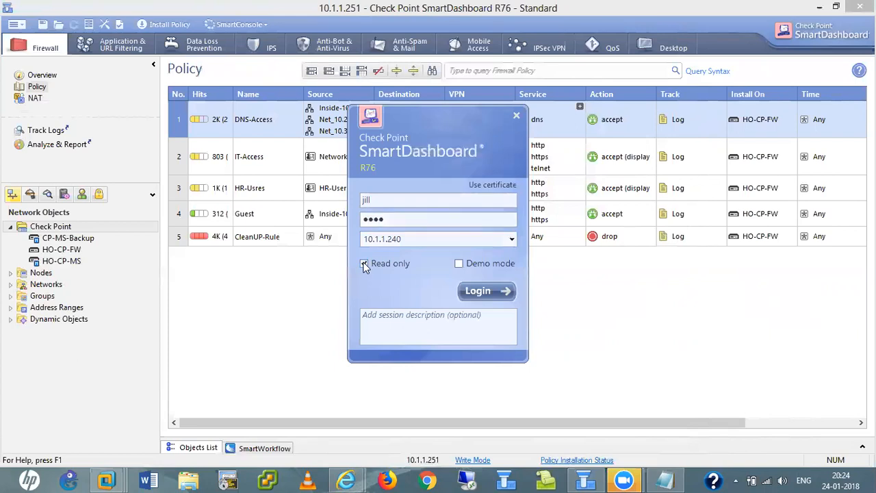
left_click(477, 291)
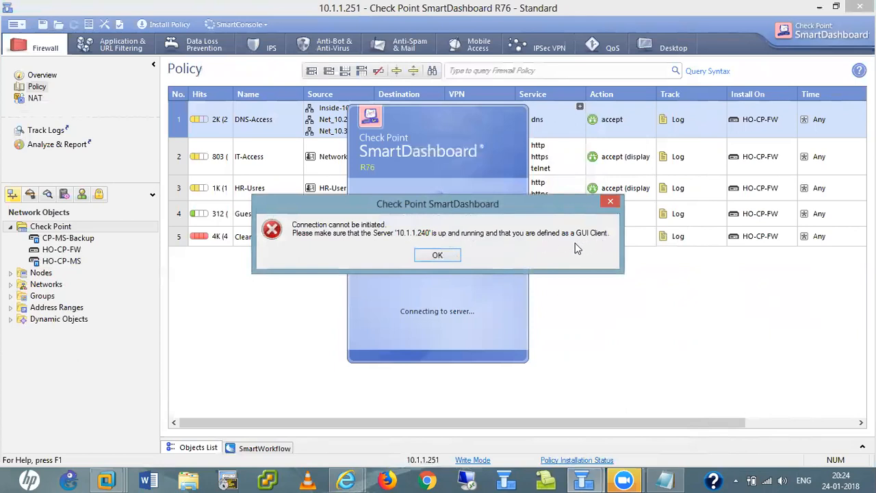
- Dismiss the connection error, close the login window and start a policy installation
left_click(437, 255)
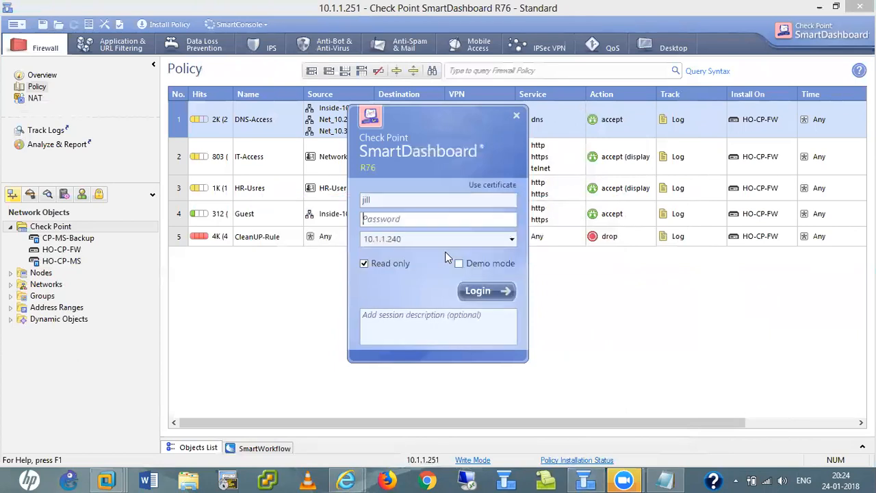
left_click(516, 116)
left_click(155, 26)
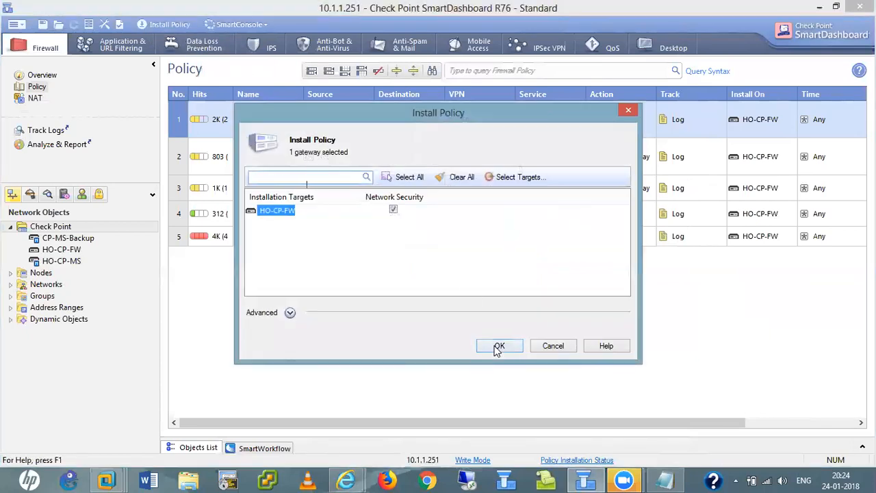
- Confirm installing the policy on gateway HO-CP-FW and bring up the VMware previews
left_click(499, 347)
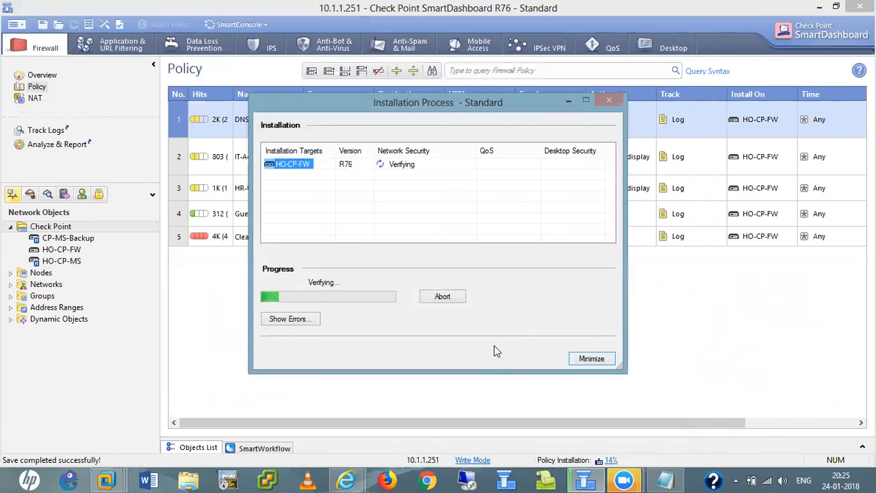
left_click(106, 479)
- Log in to the CP-FW console as admin, then minimise VMware Workstation
left_click(359, 388)
left_click(377, 138)
type("admin")
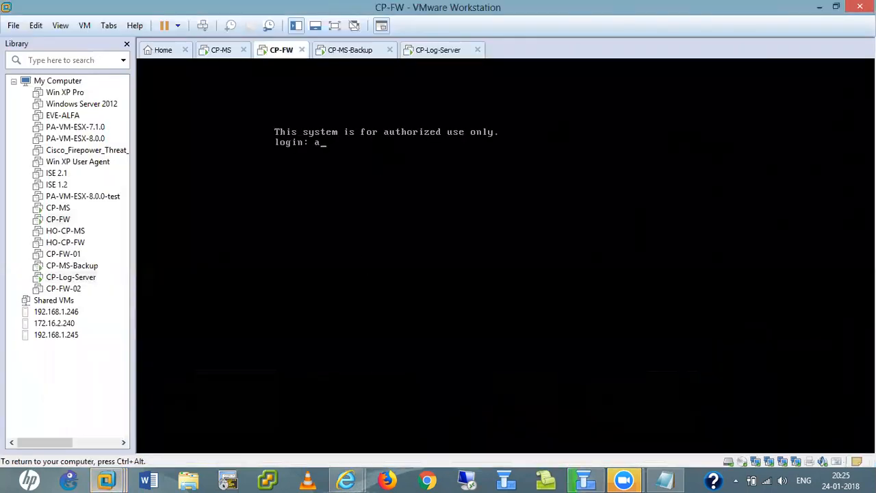
key("Return")
key("Return")
key("ctrl+alt")
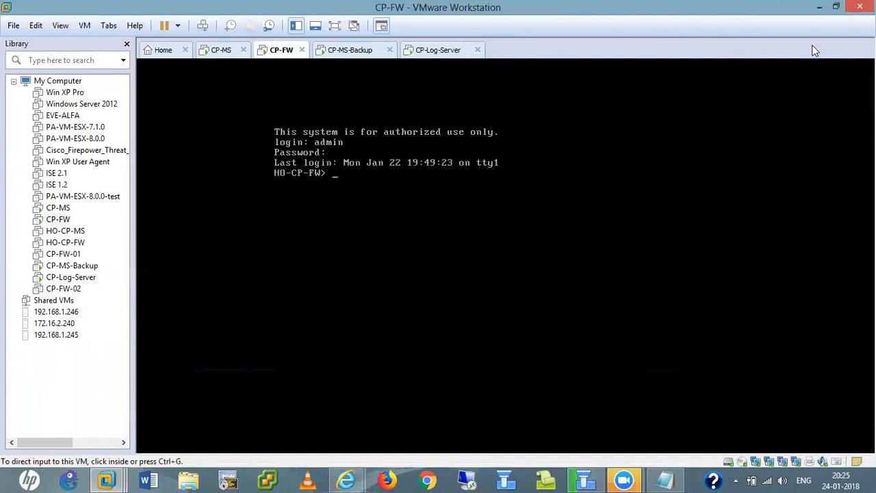
left_click(818, 7)
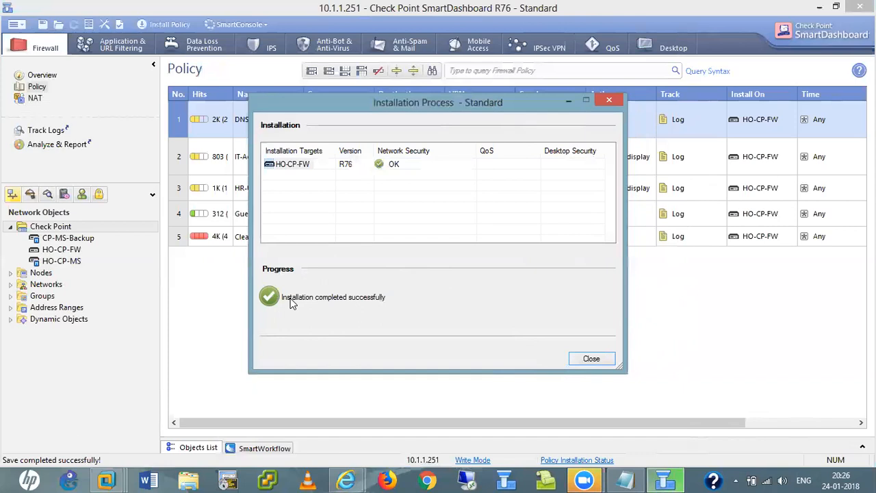
- Close the Installation Process window once it reports Installation completed successfully
left_click(592, 360)
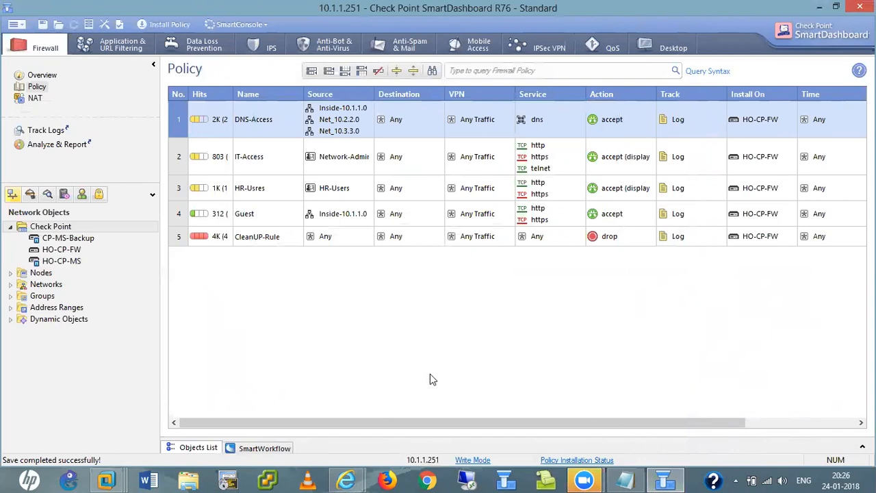
- Try Management High Availability synchronization, dismiss both sync errors, then launch a new login window
left_click(19, 26)
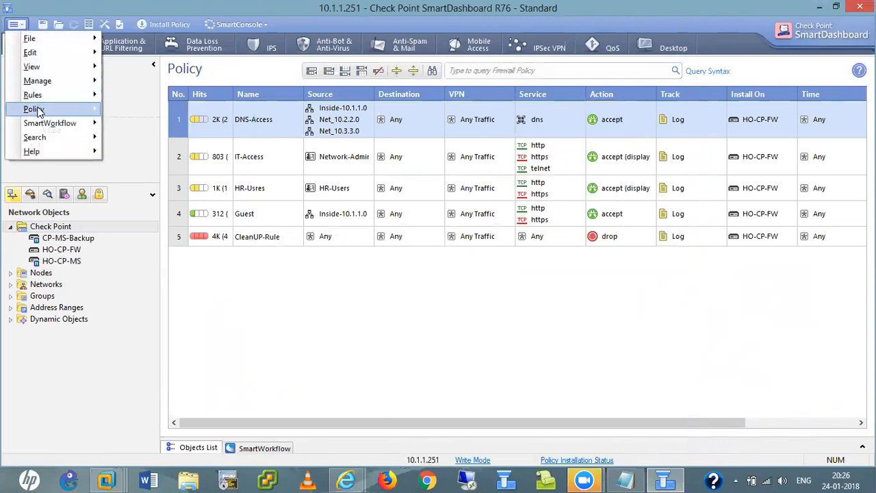
mouse_move(37, 112)
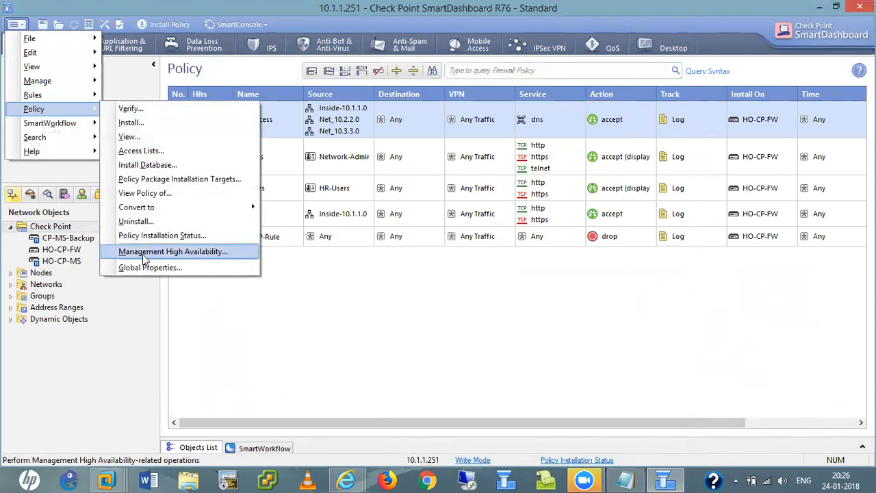
left_click(180, 252)
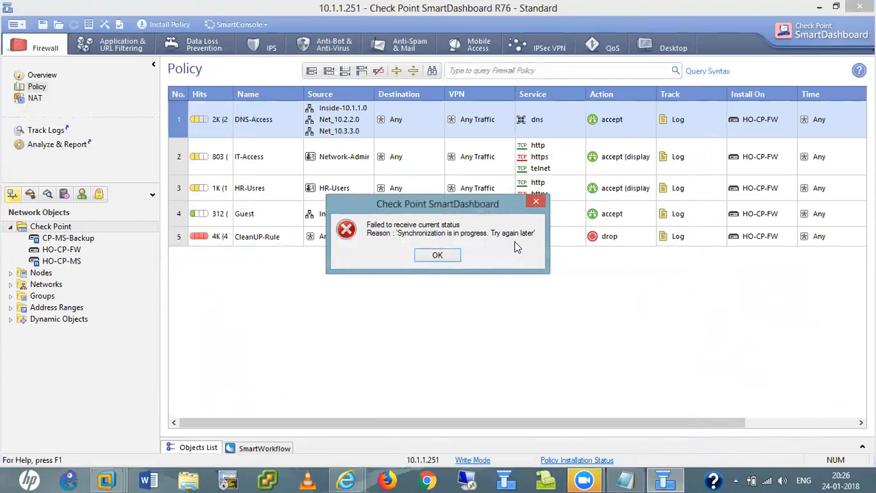
left_click(437, 255)
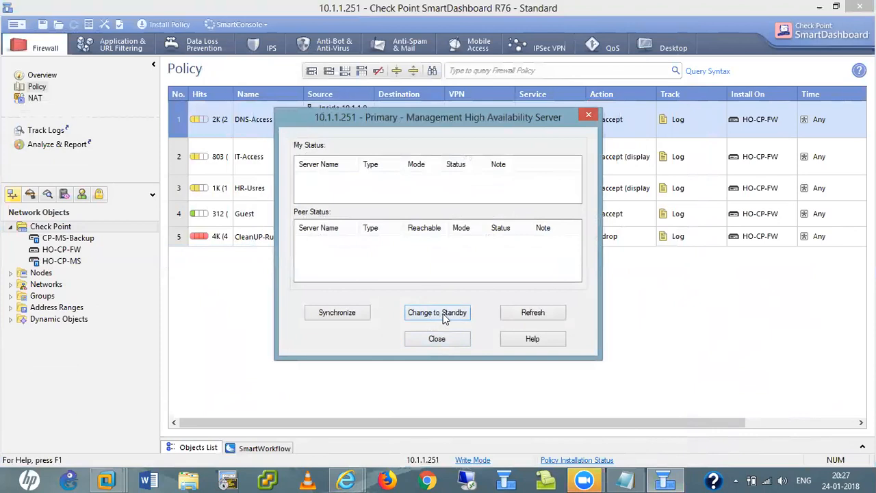
left_click(336, 319)
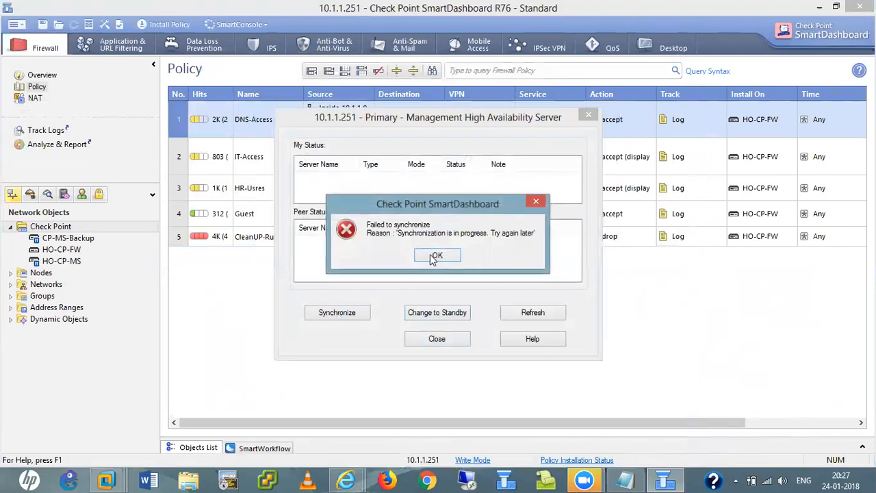
left_click(433, 257)
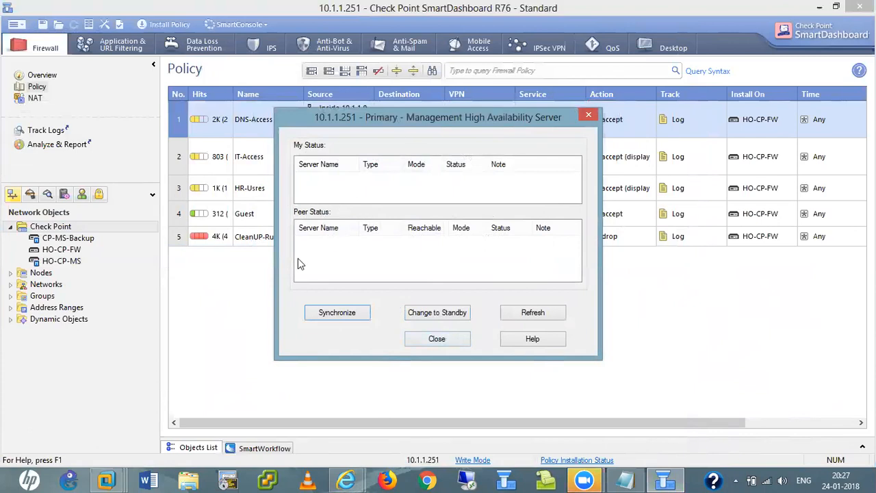
left_click(438, 339)
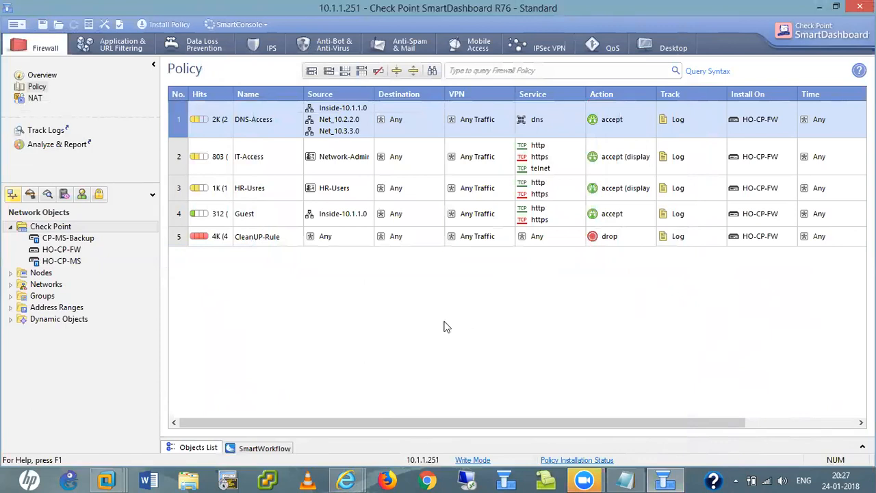
left_click(507, 479)
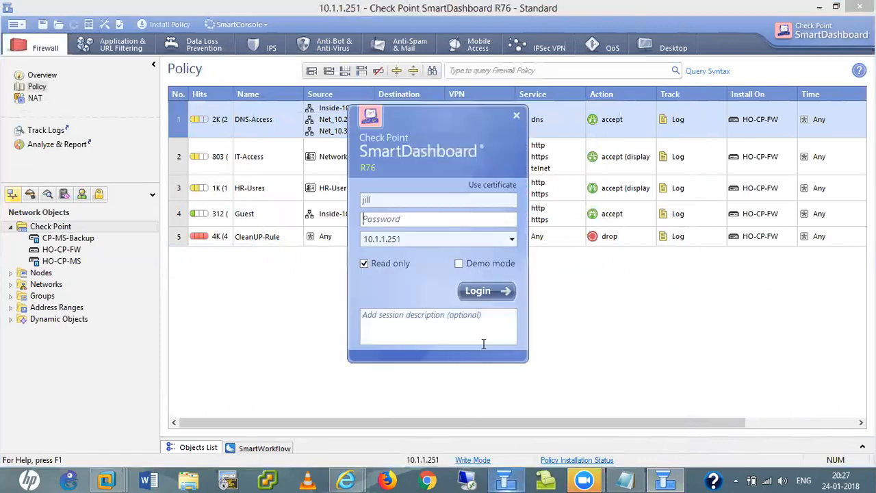
- Try logging in as admin to 10.1.1.251 and dismiss the authentication failure
left_click(385, 201)
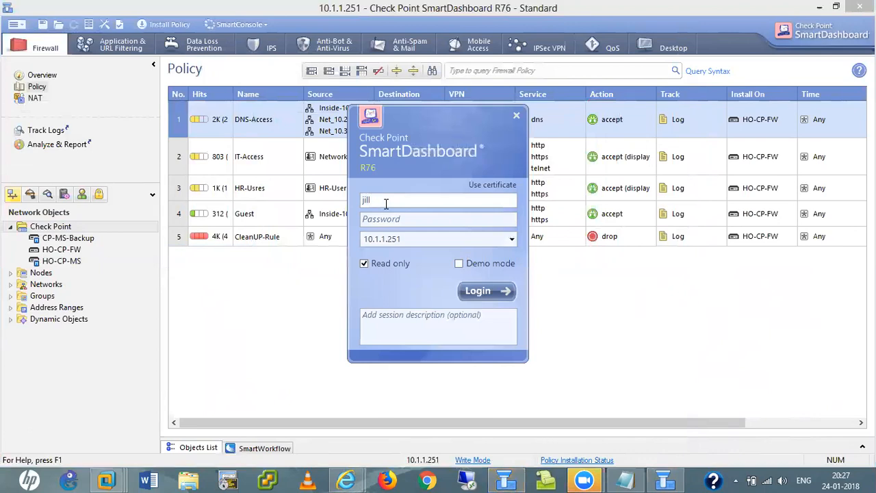
key("BackSpace")
type("admin")
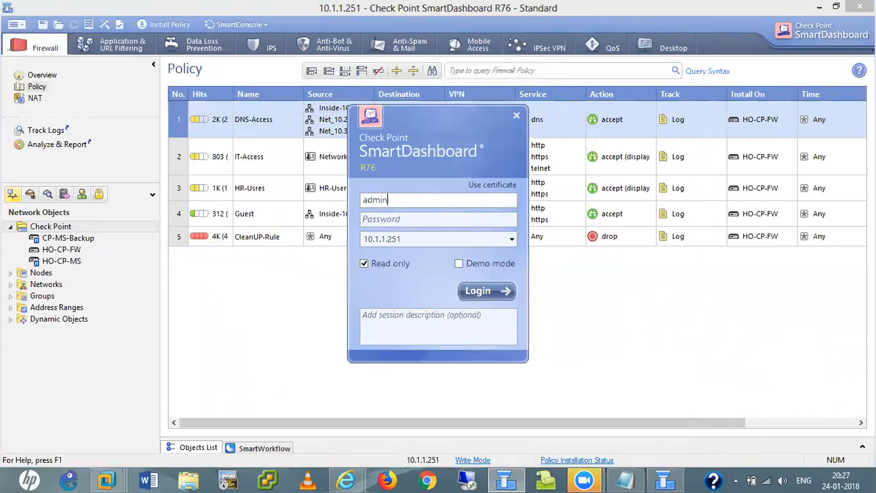
key("Tab")
type("*********")
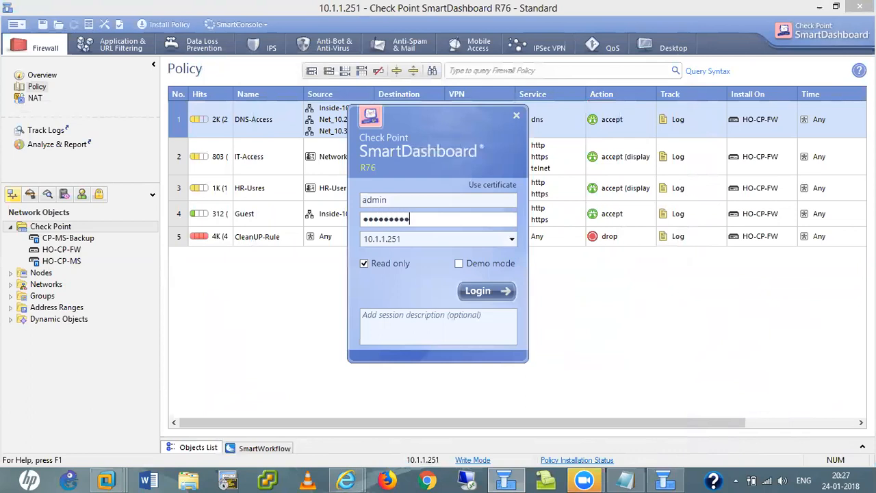
key("Return")
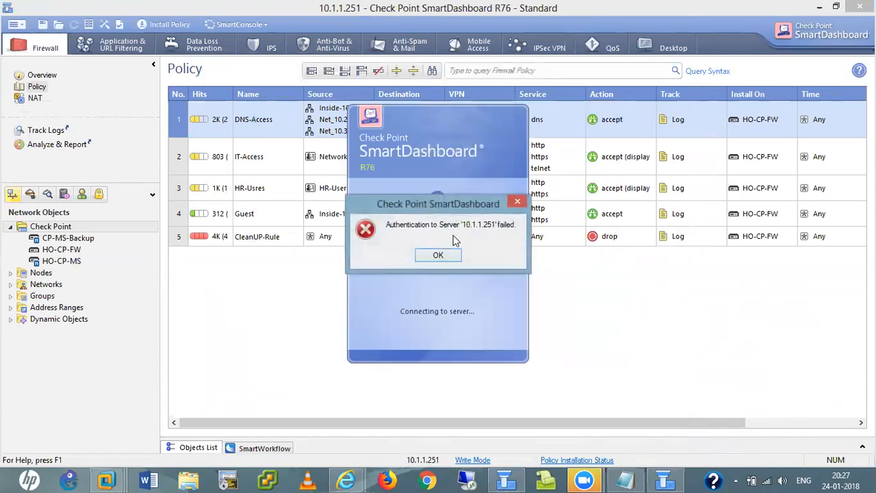
left_click(438, 255)
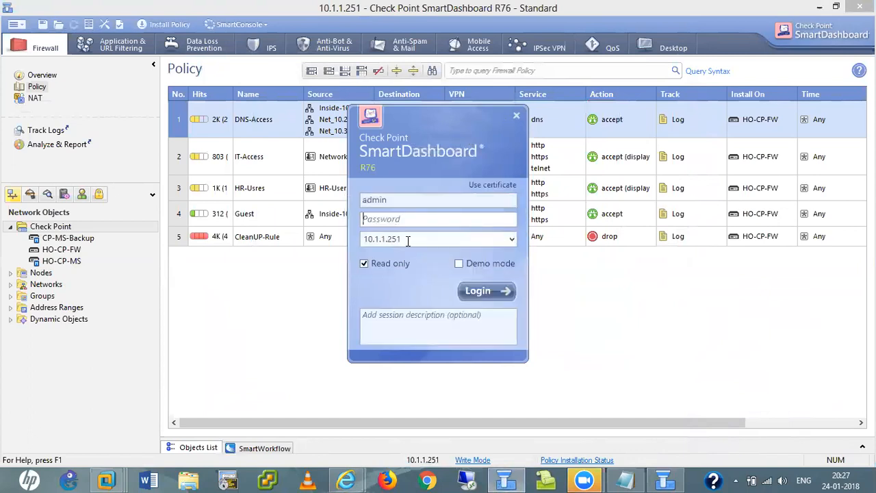
- Change the server to 10.1.1.240, re-enter the admin password and submit the login
left_click(407, 239)
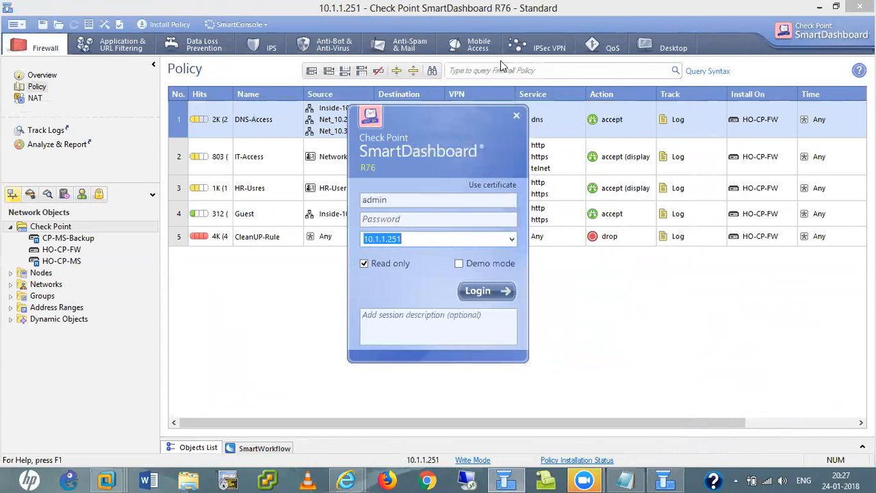
left_click(421, 238)
key("BackSpace")
key("BackSpace")
type("40")
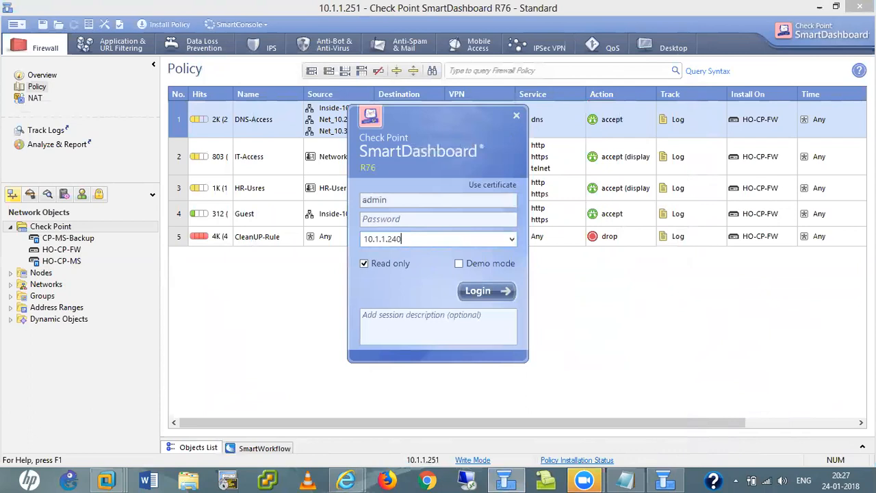
left_click(381, 221)
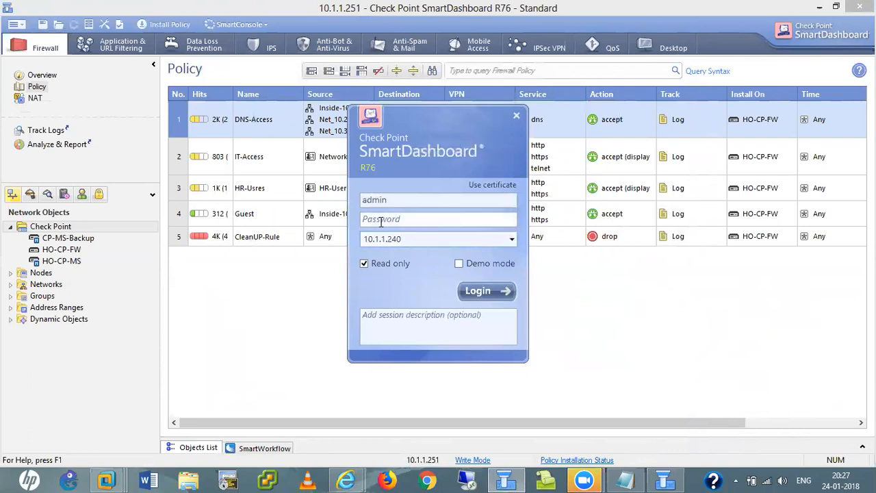
type("********")
left_click(479, 290)
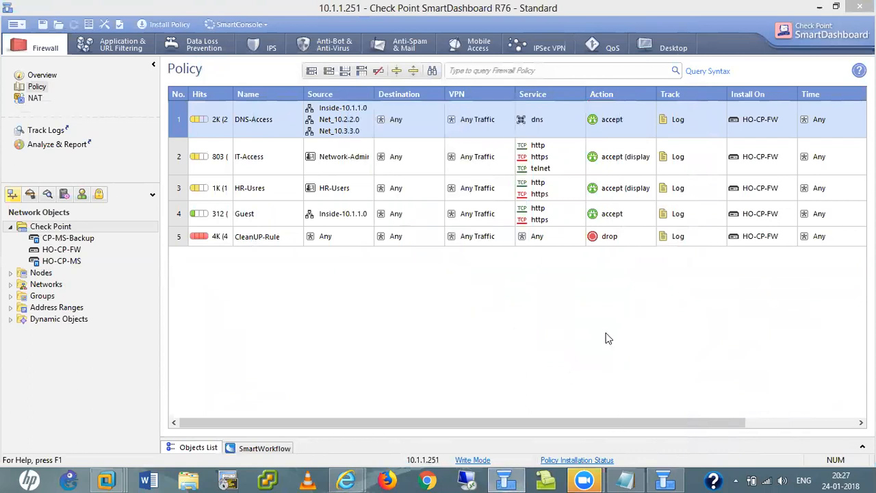
left_click(584, 479)
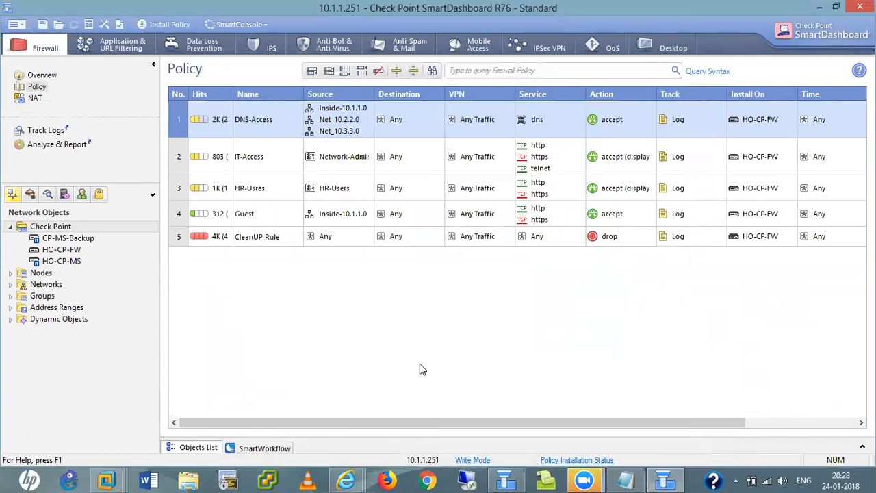
- Approve the 10.1.1.240 fingerprint and dismiss the authentication-failed error
left_click(507, 479)
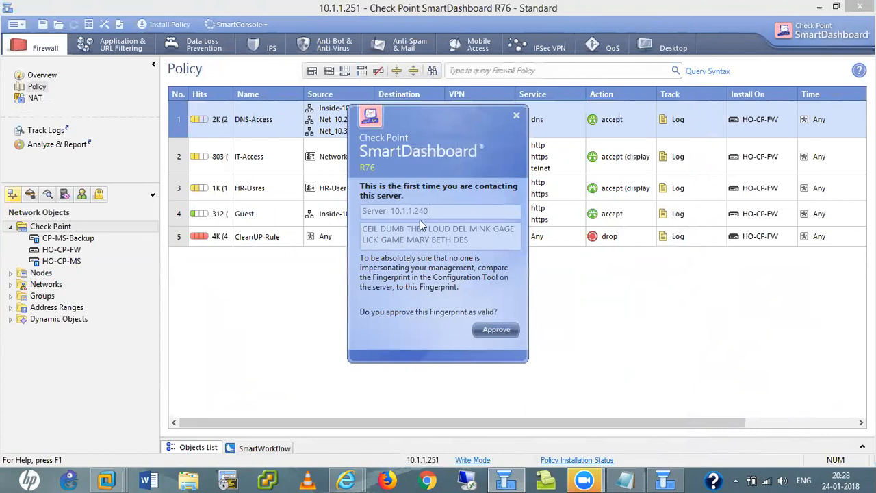
left_click(493, 329)
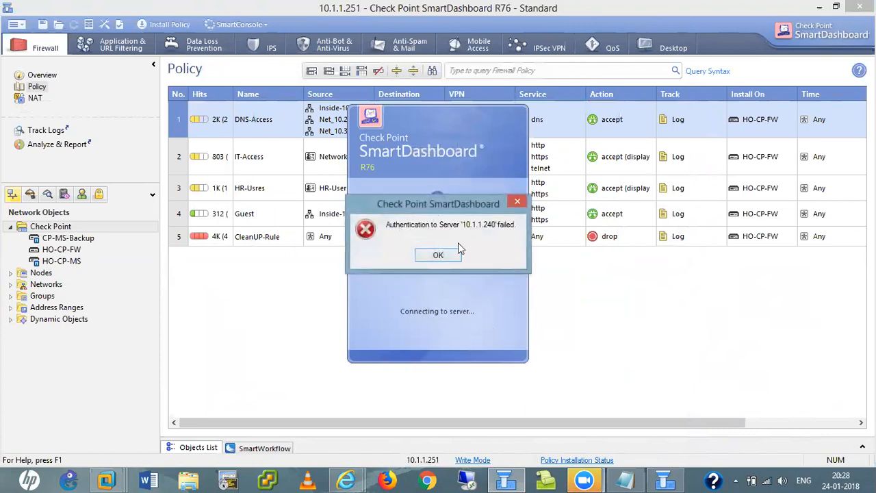
left_click(438, 257)
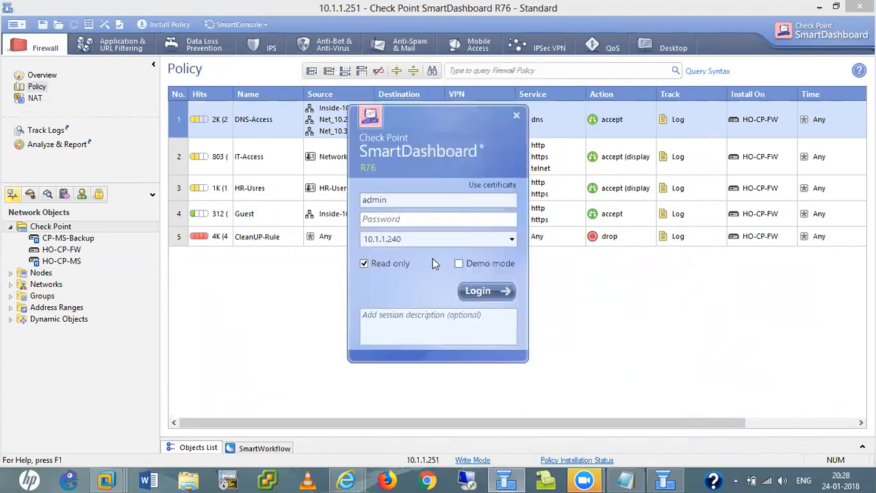
- Log in to 10.1.1.240 with the other administrator's username and password, choosing Login Read Only
left_click(392, 200)
key("BackSpace")
key("BackSpace")
key("BackSpace")
key("BackSpace")
key("BackSpace")
key("Tab")
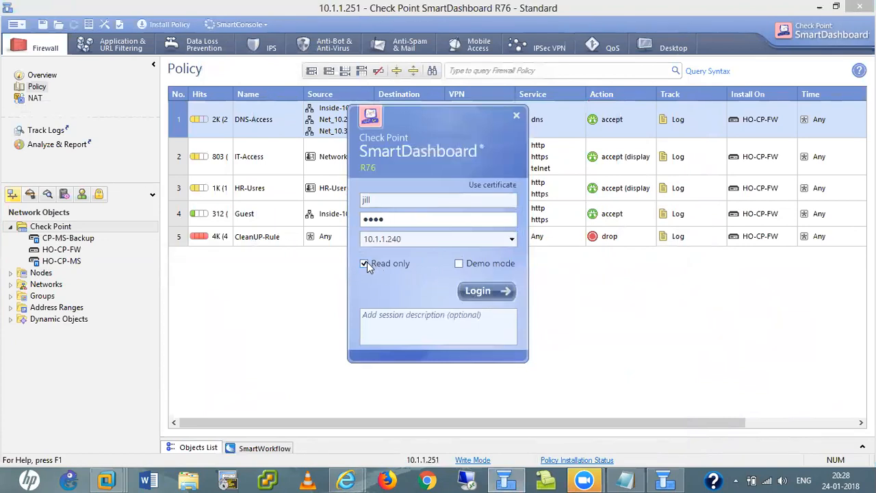
left_click(478, 291)
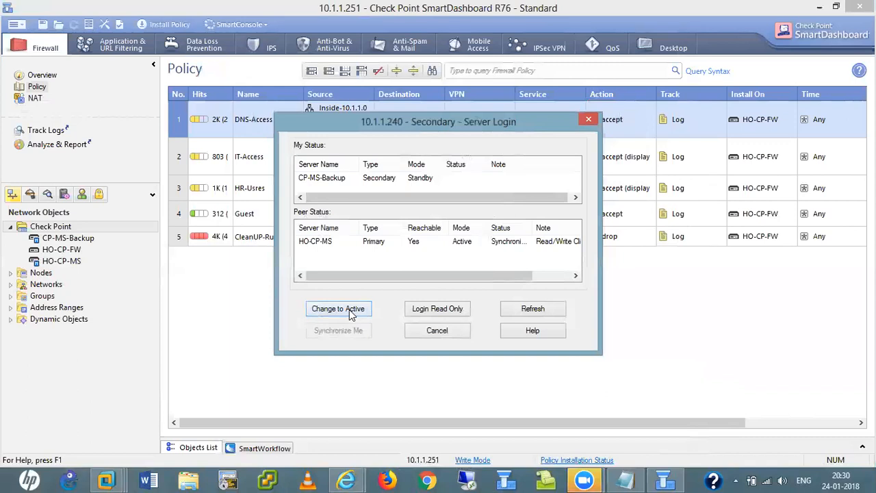
left_click(435, 311)
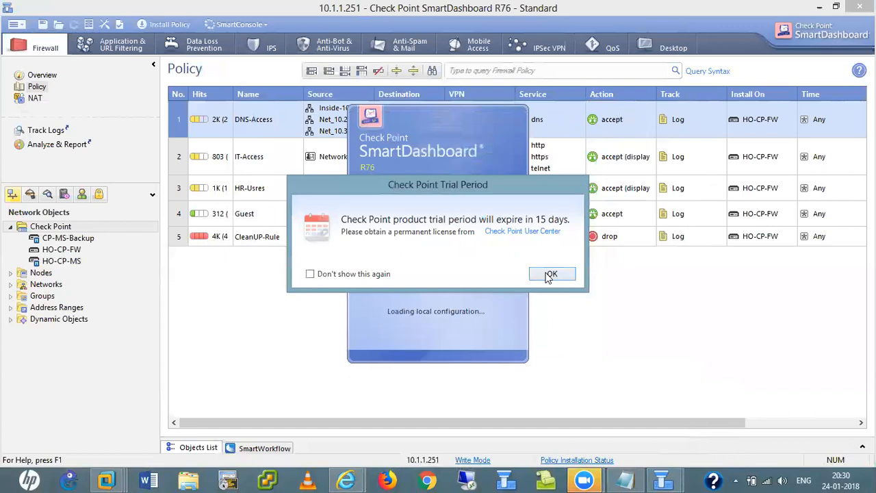
- Dismiss the 15-day trial notice so the read-only 10.1.1.240 session loads
left_click(550, 273)
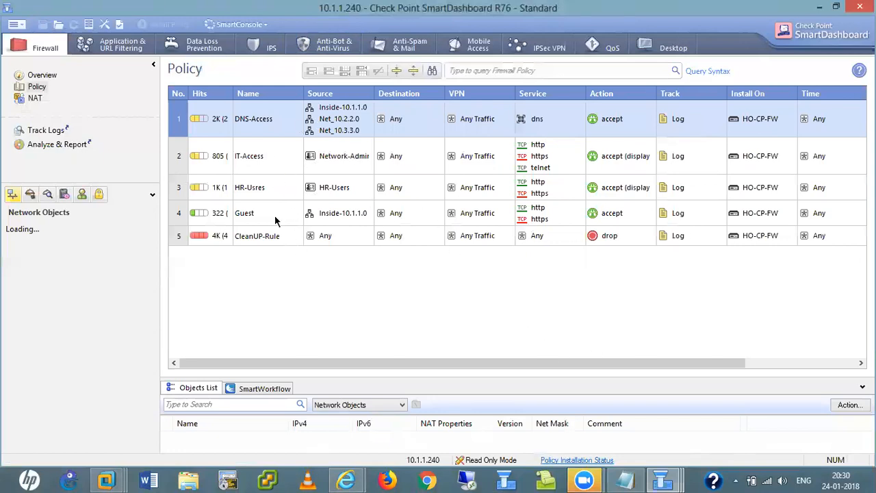
- Browse Users and Administrators, open the cpconfig_administrators group, then close it
left_click(82, 195)
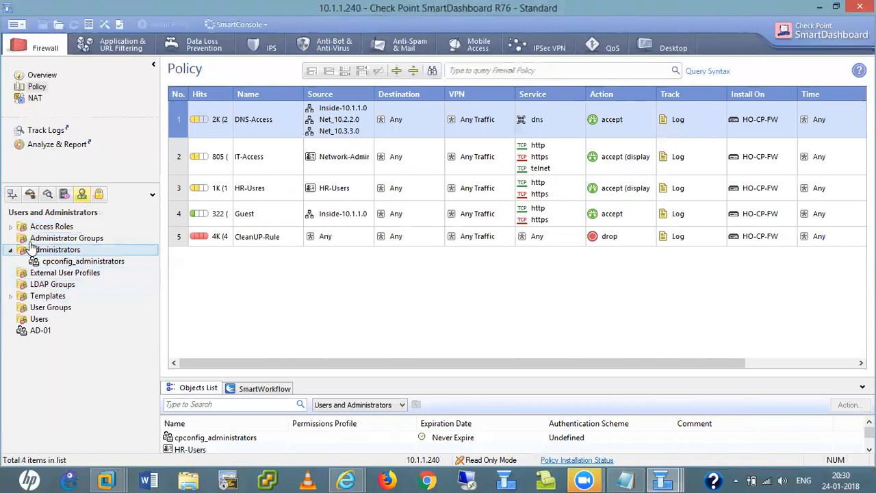
left_click(11, 231)
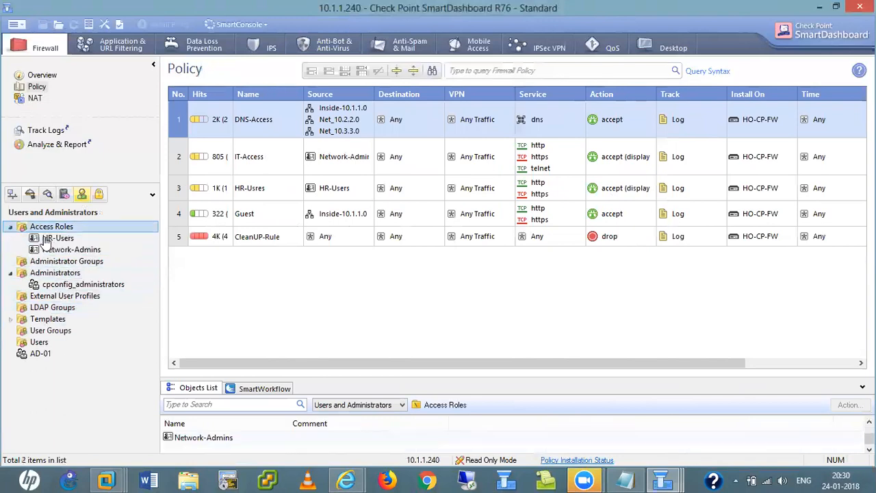
left_click(10, 274)
left_click(10, 273)
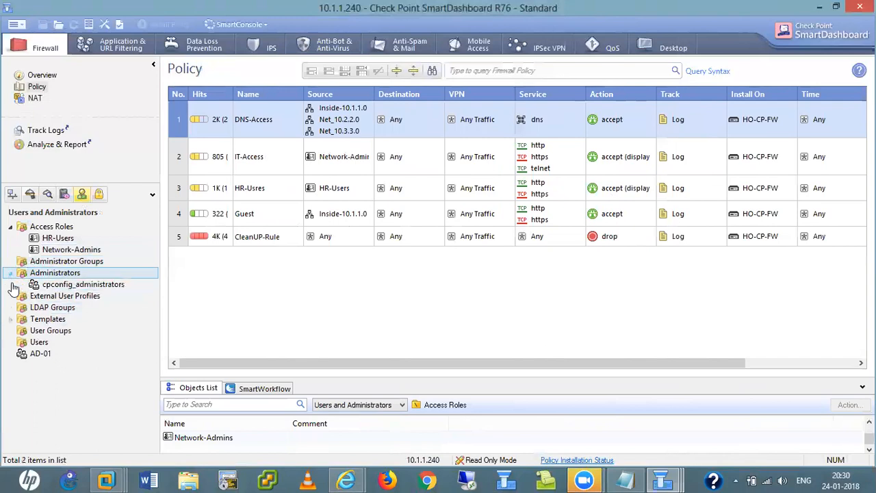
left_click(10, 319)
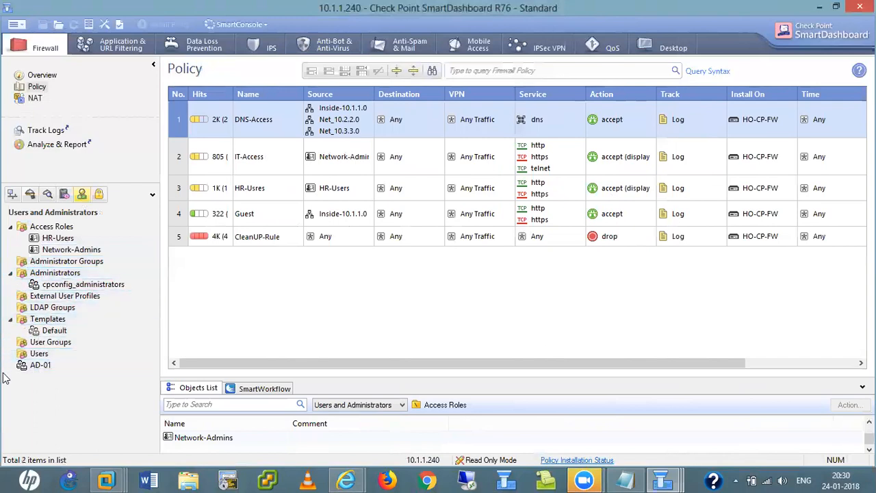
left_click(31, 355)
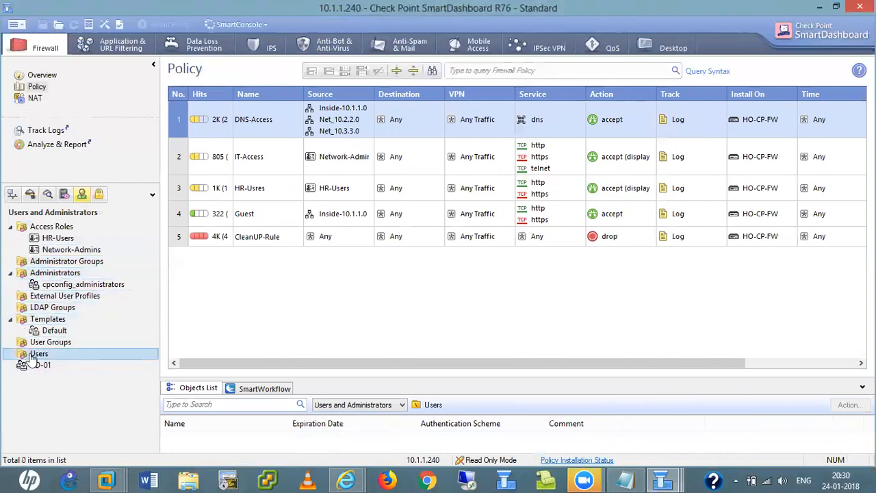
left_click(68, 249)
left_click(62, 262)
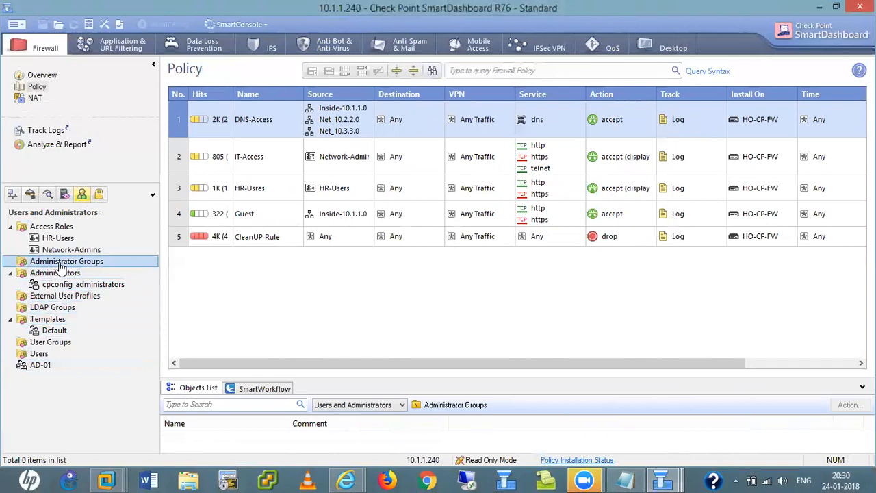
left_click(59, 273)
left_click(60, 285)
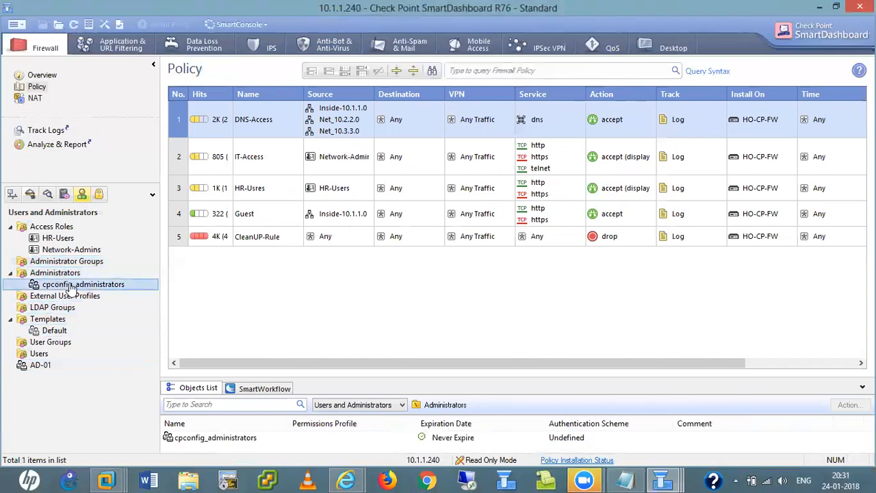
double_click(62, 285)
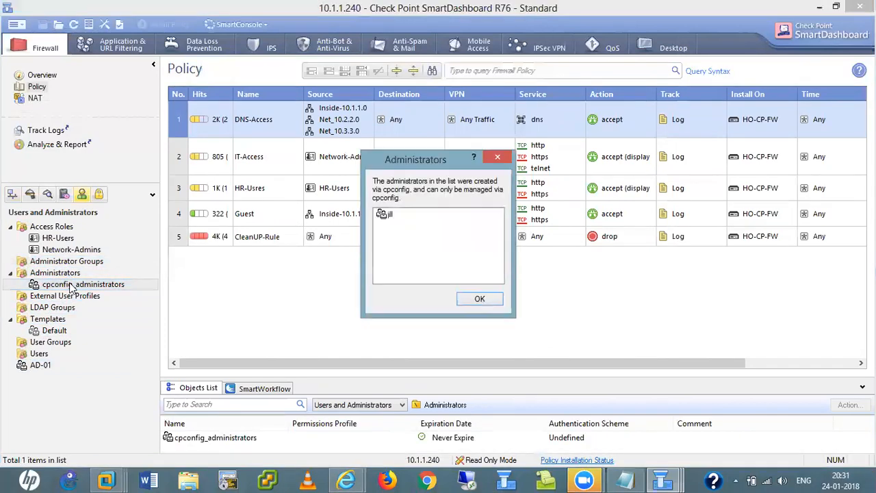
left_click(479, 301)
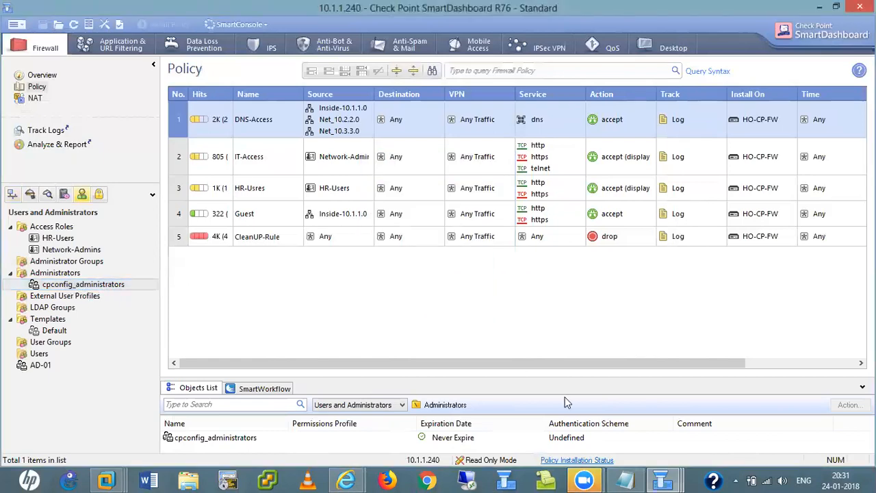
- Bring the crash error window forward from the taskbar and acknowledge it
left_click(672, 479)
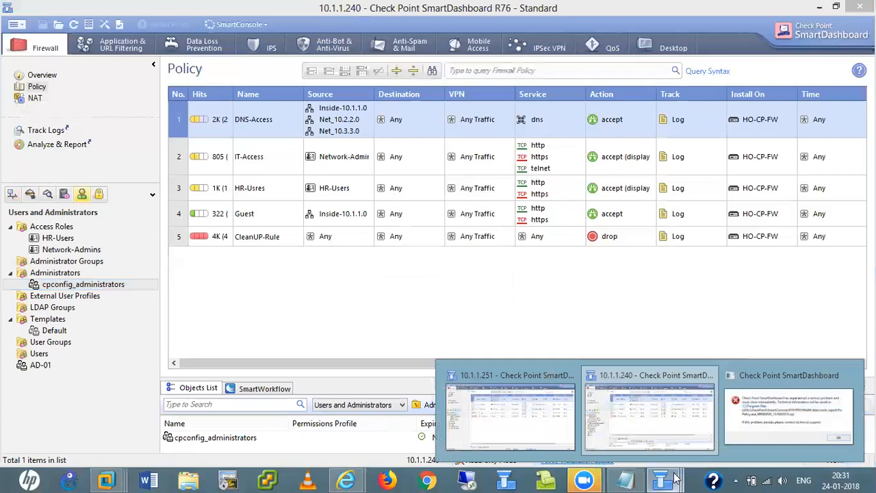
left_click(834, 410)
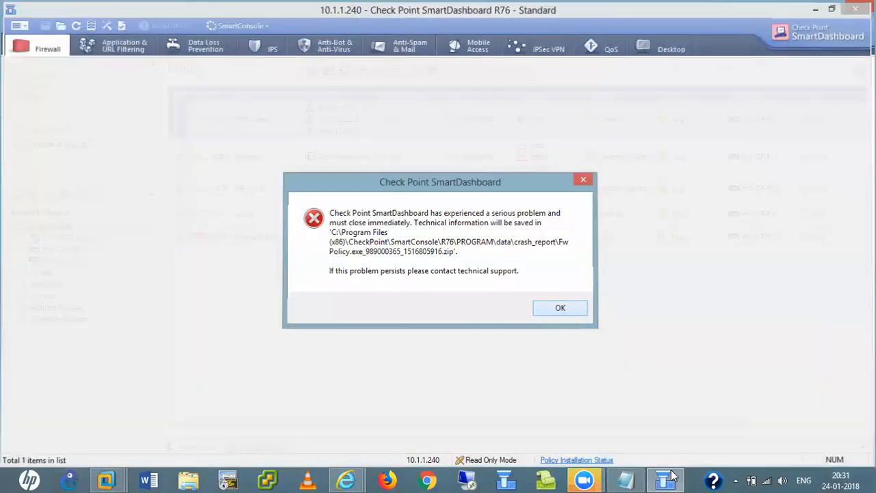
left_click(664, 479)
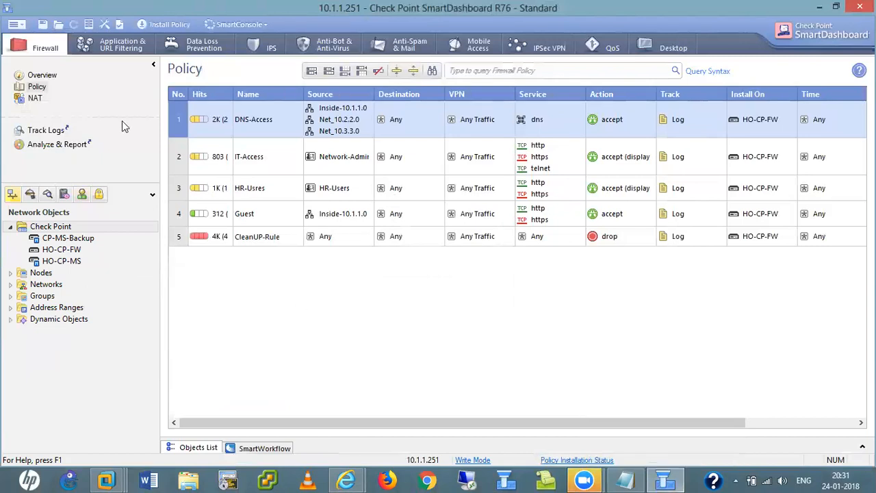
- Create a new administrator 'hem' with the Endpoint_Full_Access permissions profile
left_click(82, 195)
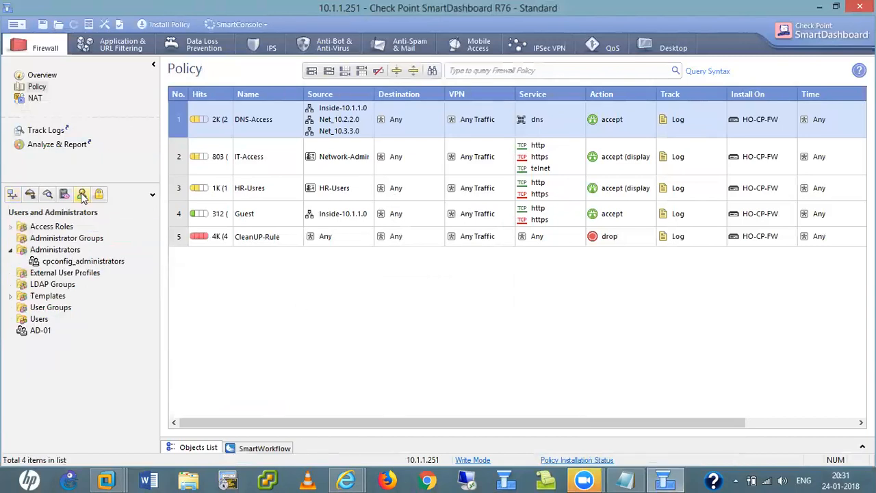
right_click(71, 267)
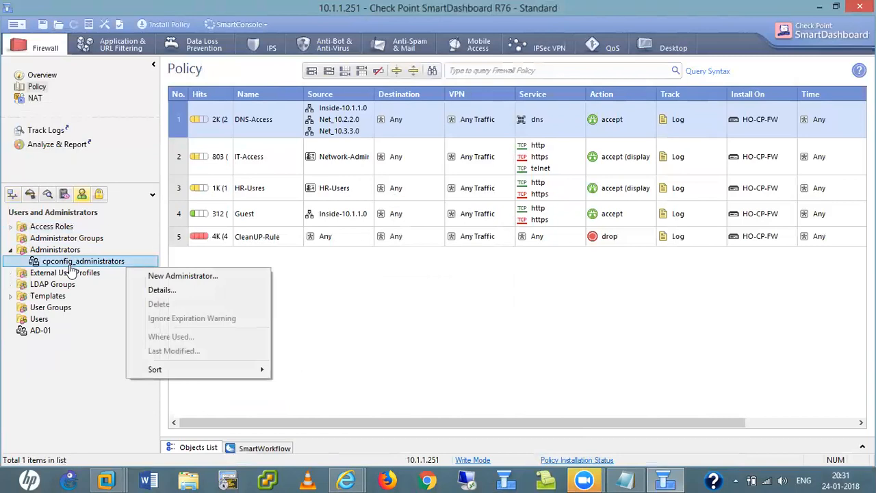
left_click(184, 280)
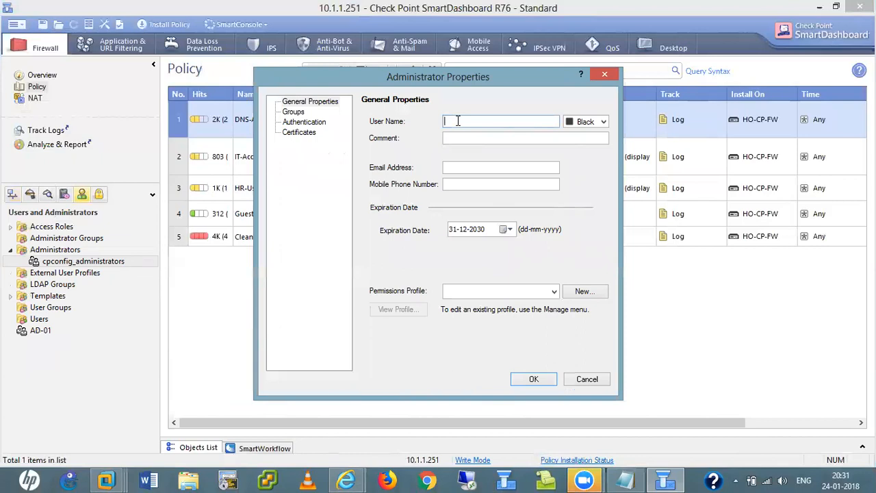
type("hem")
left_click(555, 291)
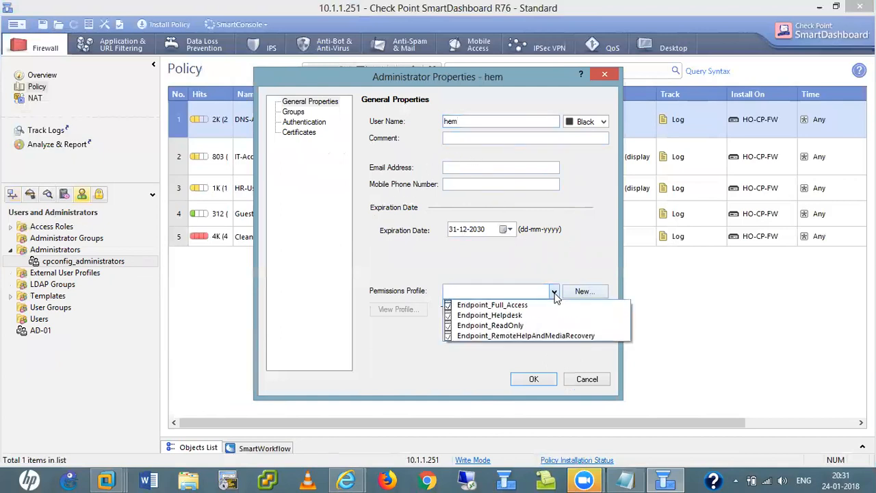
left_click(512, 305)
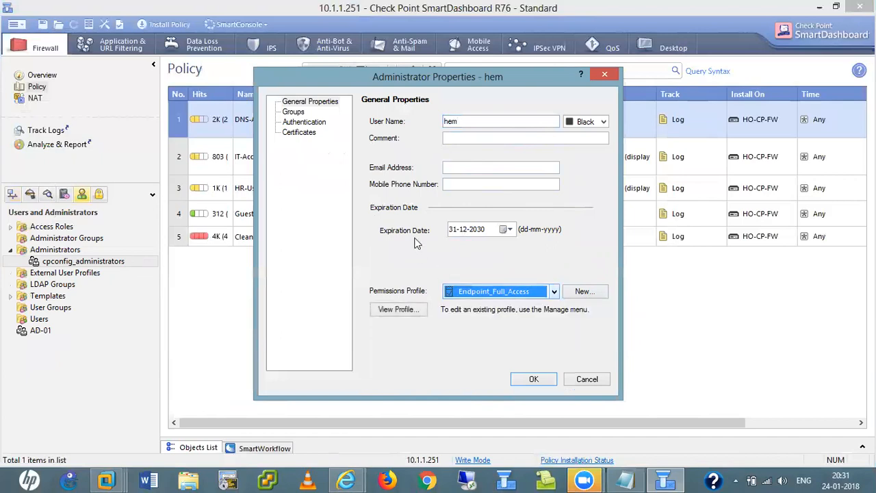
- Set hem's authentication to Check Point Password, enter a password, and save
left_click(299, 124)
left_click(490, 141)
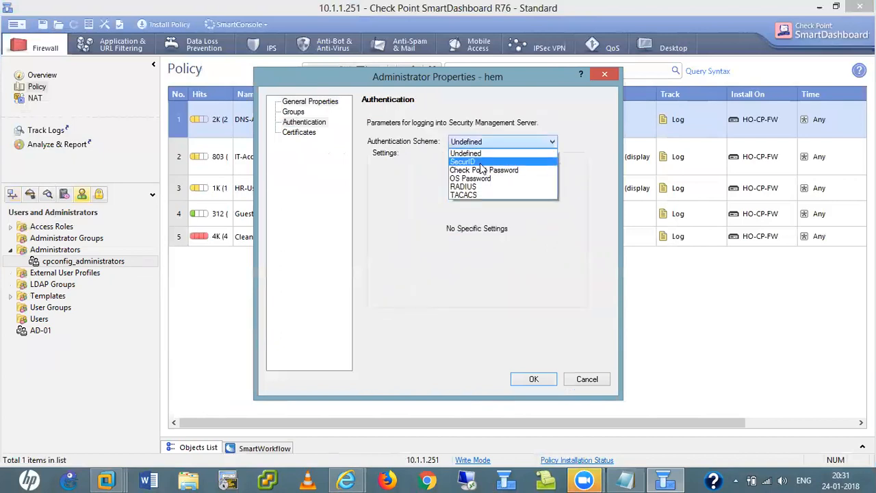
left_click(472, 170)
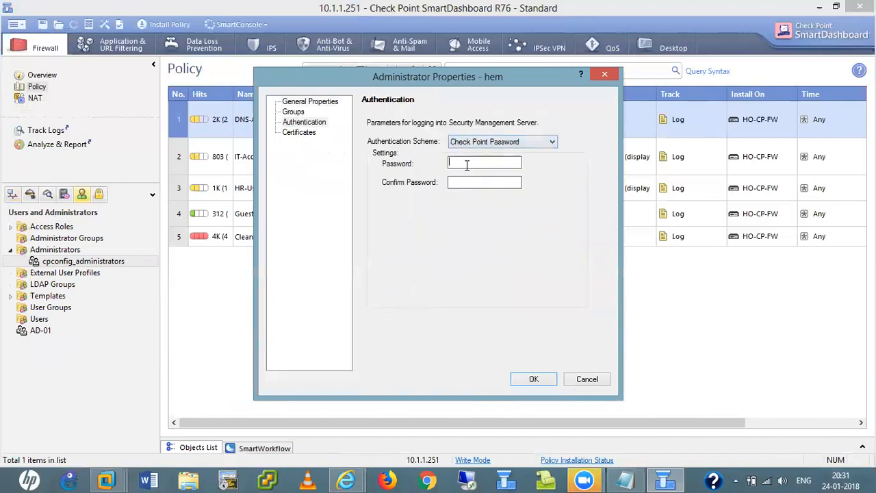
type("******")
left_click(533, 380)
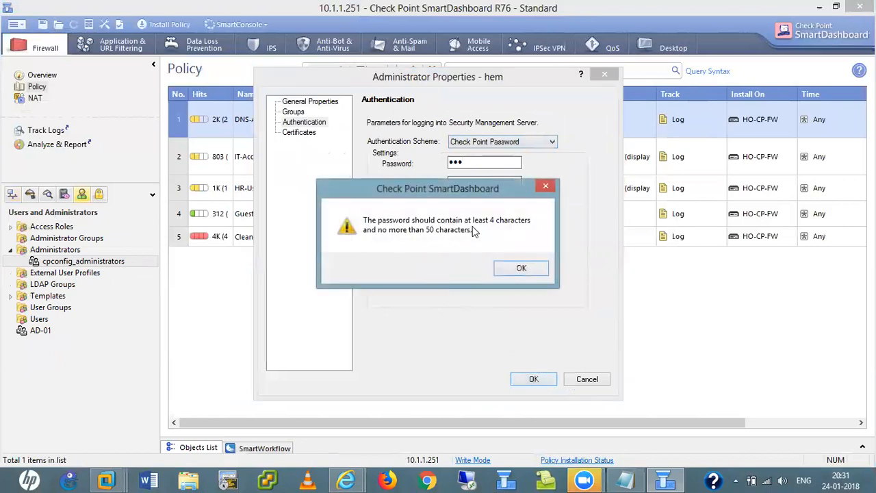
- Replace the too-short password with a longer one, confirm it, and save the administrator
left_click(521, 269)
key("BackSpace")
type("*********")
key("Tab")
type("***")
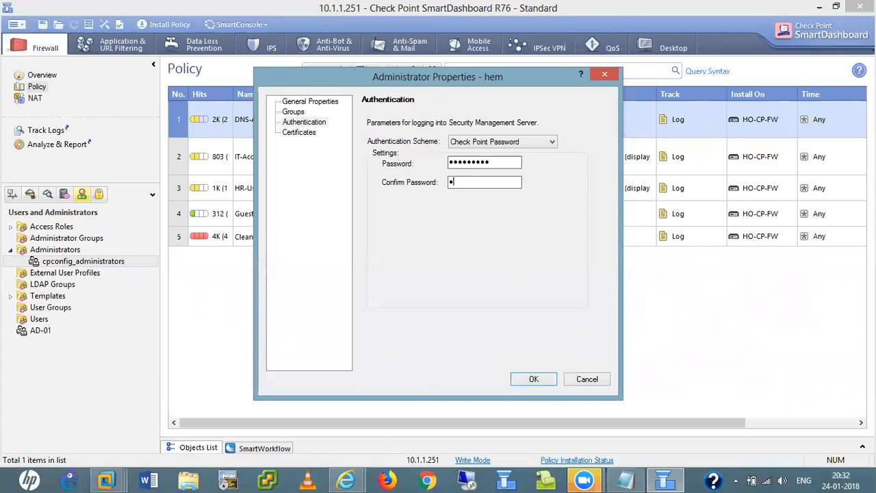
type("******")
left_click(538, 380)
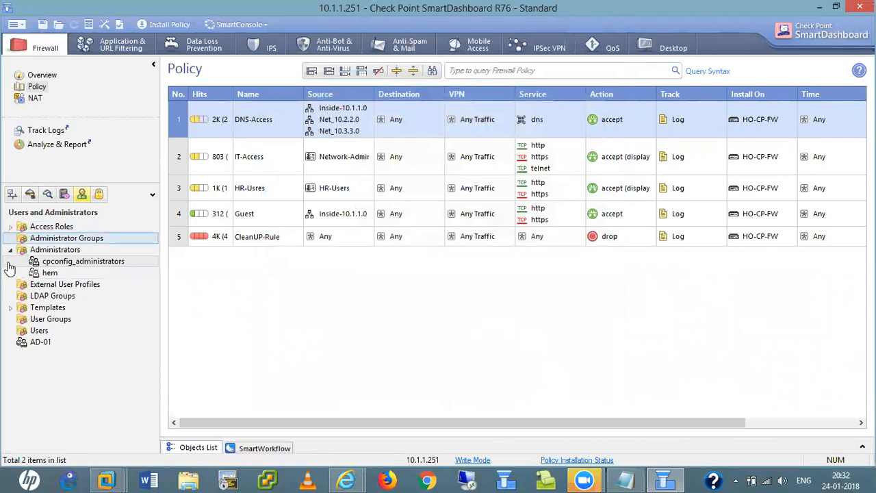
- Install the security policy on HO-CP-FW, then bring the Gaia configuration wizard to the front
left_click(163, 25)
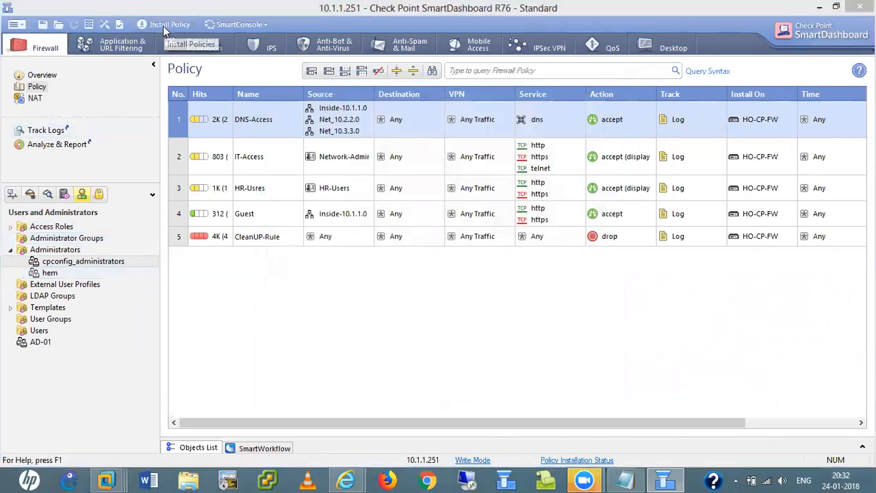
left_click(503, 347)
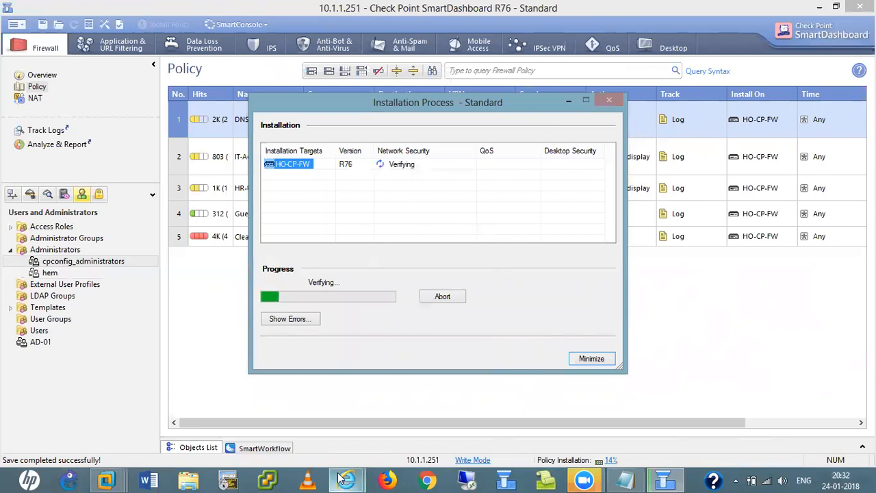
mouse_move(340, 479)
left_click(409, 431)
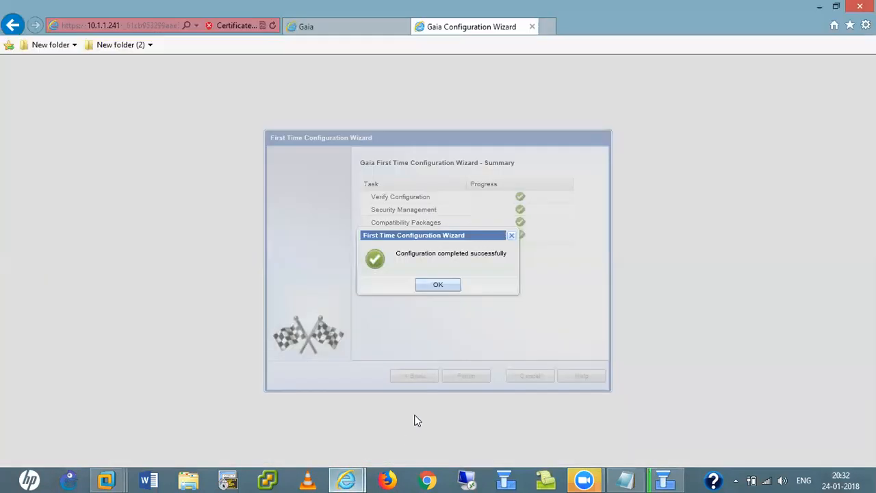
- Close the wizard's completion message and log in to Gaia Portal at 10.1.1.241
left_click(437, 287)
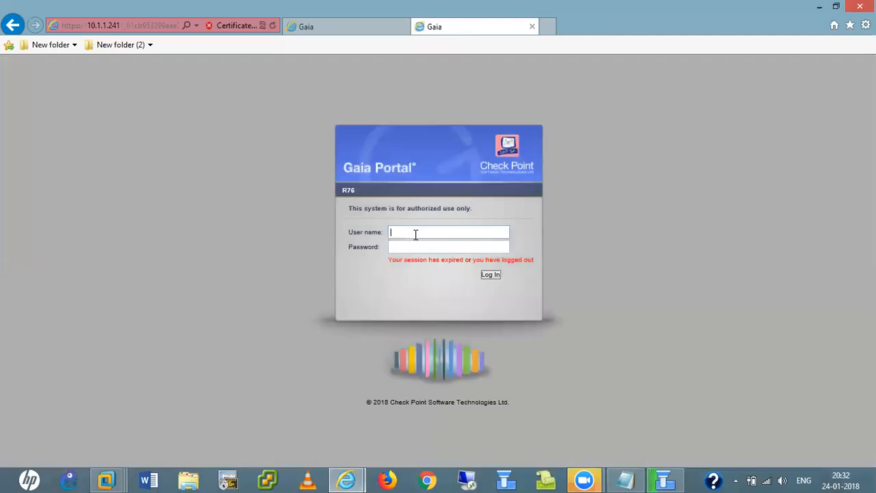
type("admin")
key("Tab")
type("••••••••")
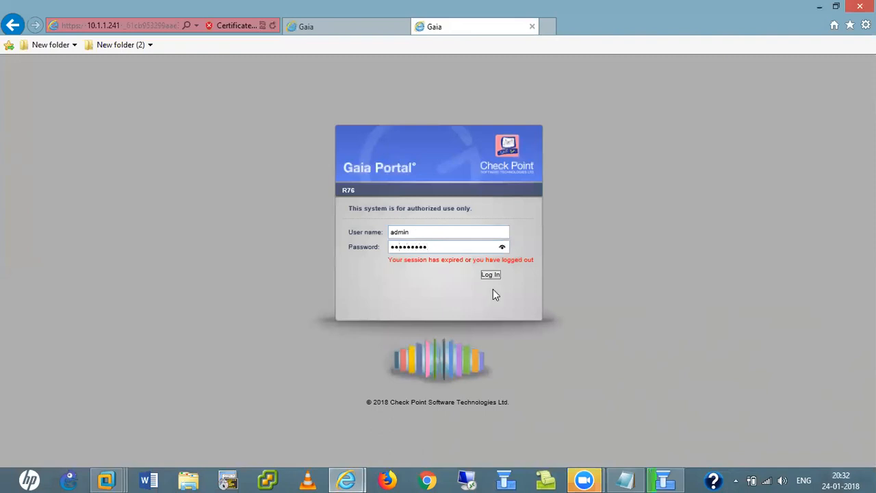
left_click(489, 276)
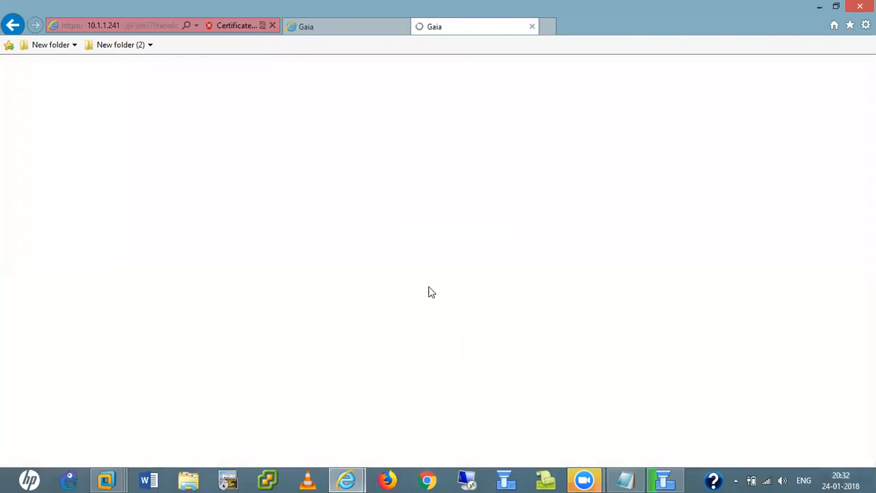
- Check the policy installation progress, then answer Yes to the Help Improve Software Updates prompt
left_click(338, 27)
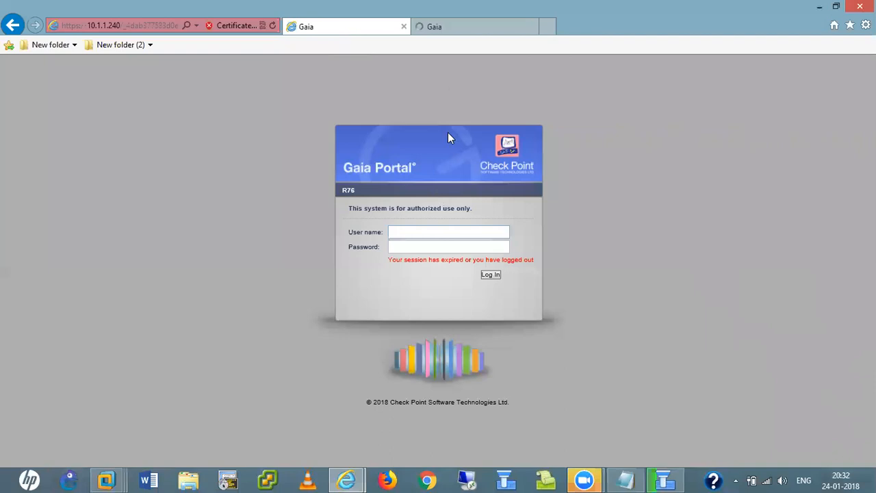
left_click(439, 26)
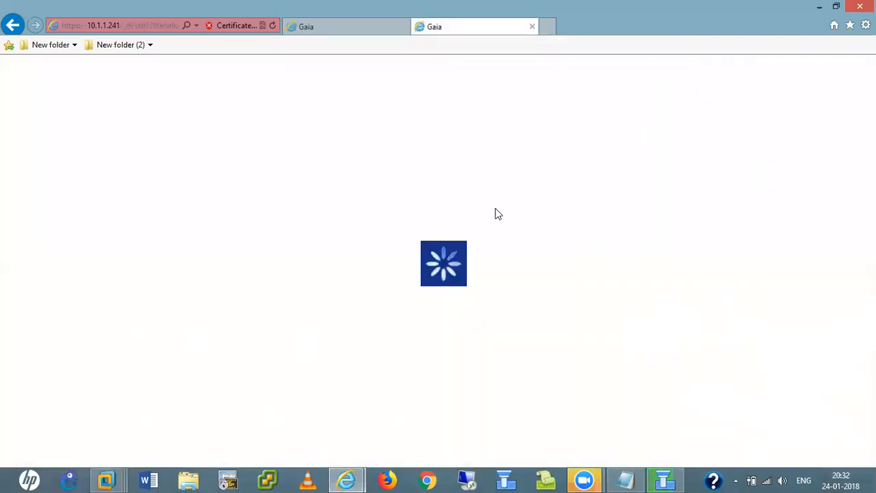
left_click(665, 479)
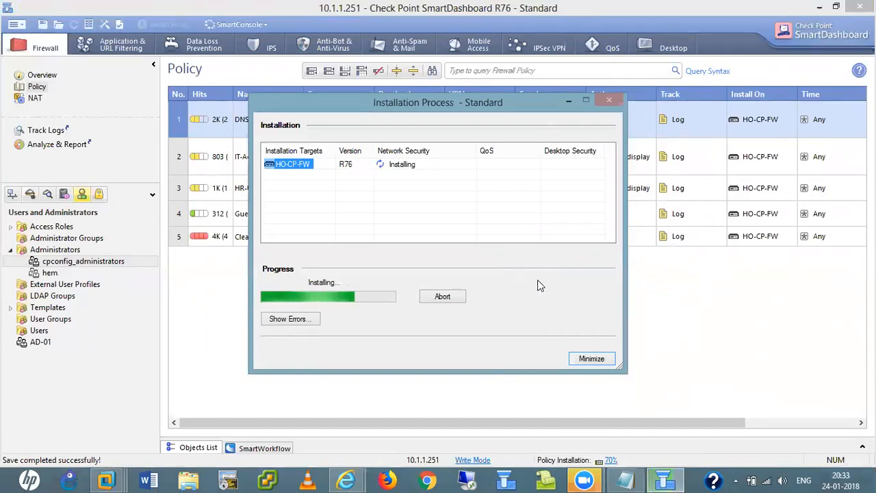
mouse_move(345, 479)
left_click(409, 430)
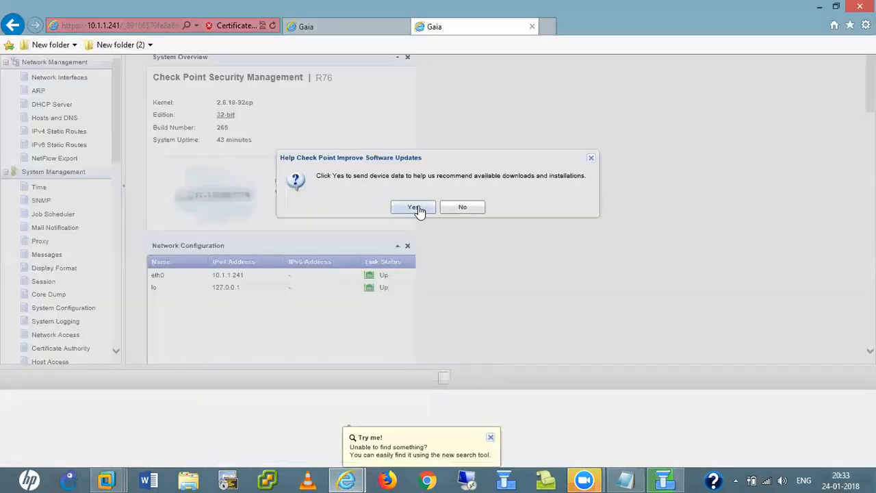
left_click(414, 207)
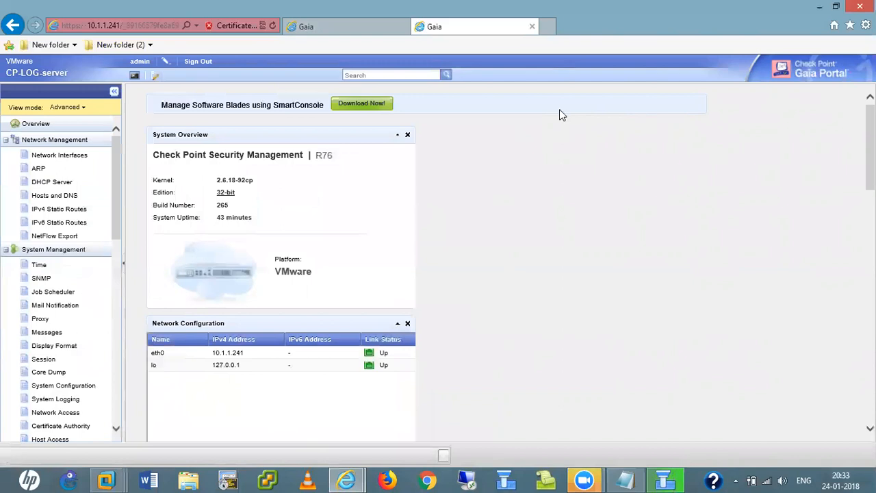
- Close the browser and finished installation window, then log in to 10.1.1.240 as 'hem'
left_click(860, 6)
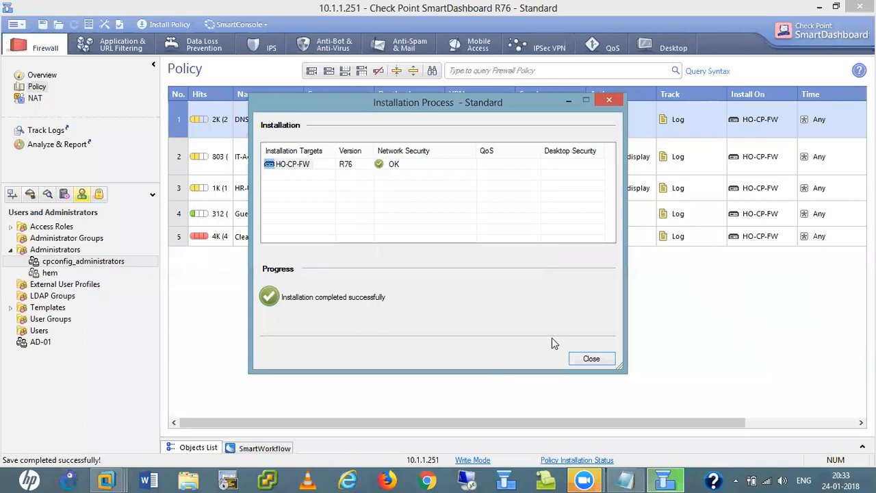
left_click(583, 358)
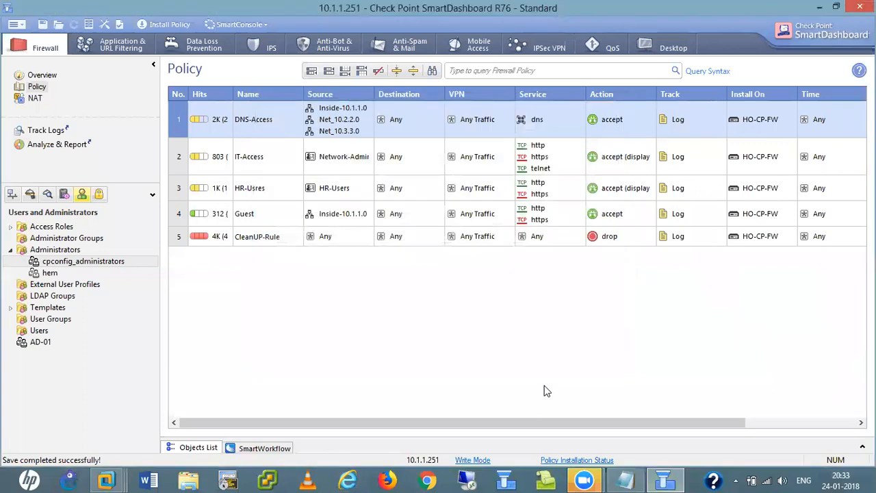
left_click(509, 479)
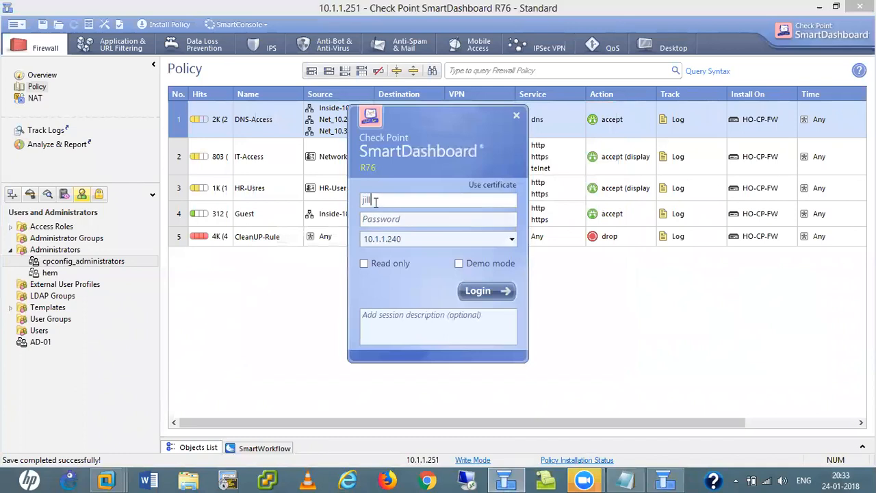
key("BackSpace")
key("BackSpace")
key("BackSpace")
key("BackSpace")
type("hem")
key("Tab")
type("********")
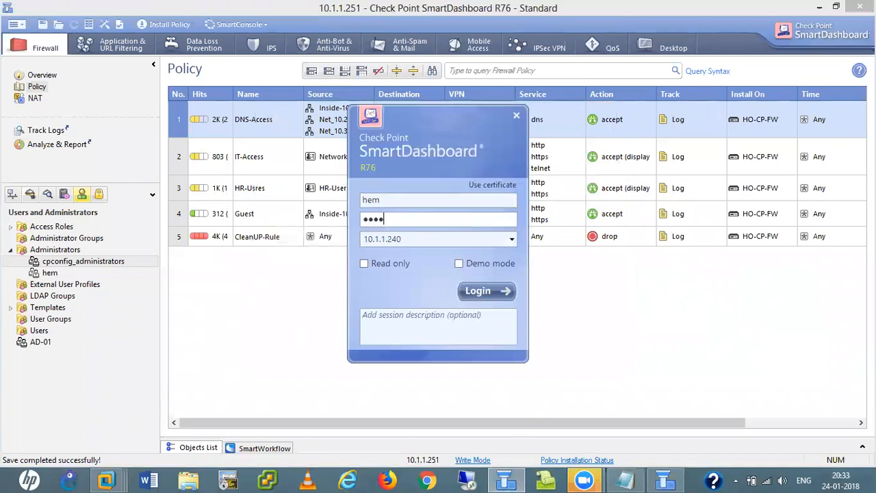
type("*")
left_click(485, 294)
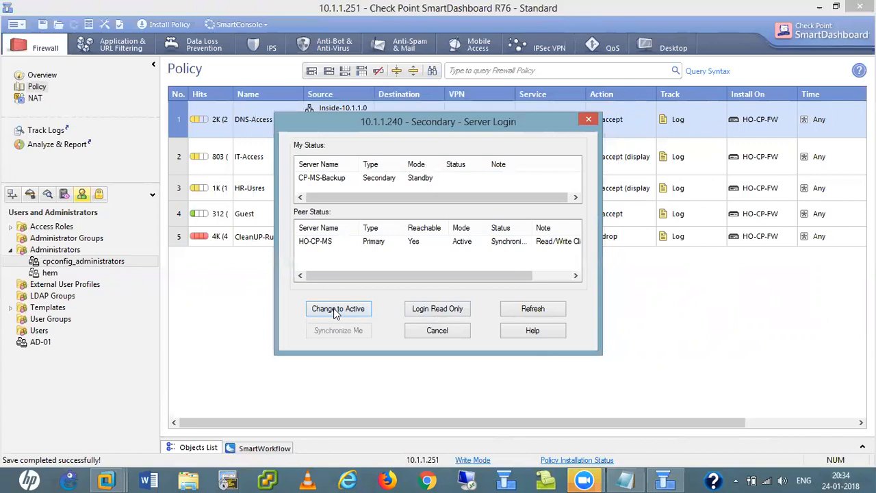
- Try making 10.1.1.240 active, accept the failure, and restart SmartDashboard in Read Only mode
left_click(336, 312)
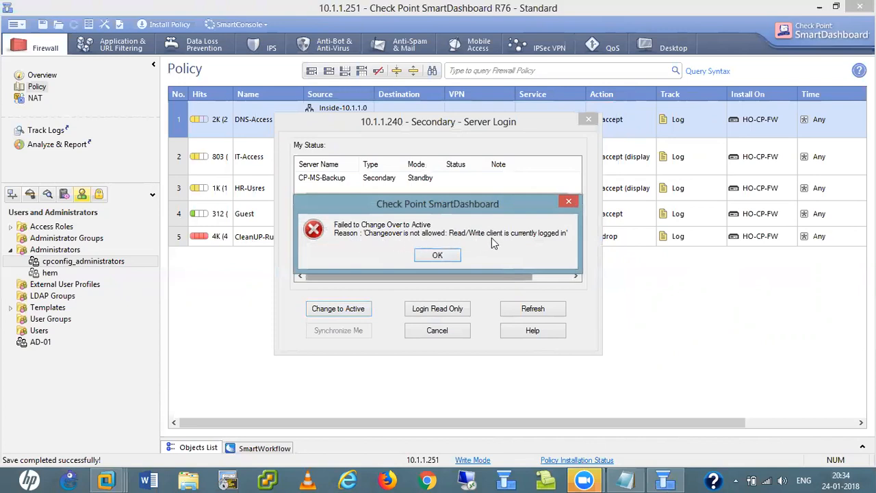
left_click(437, 256)
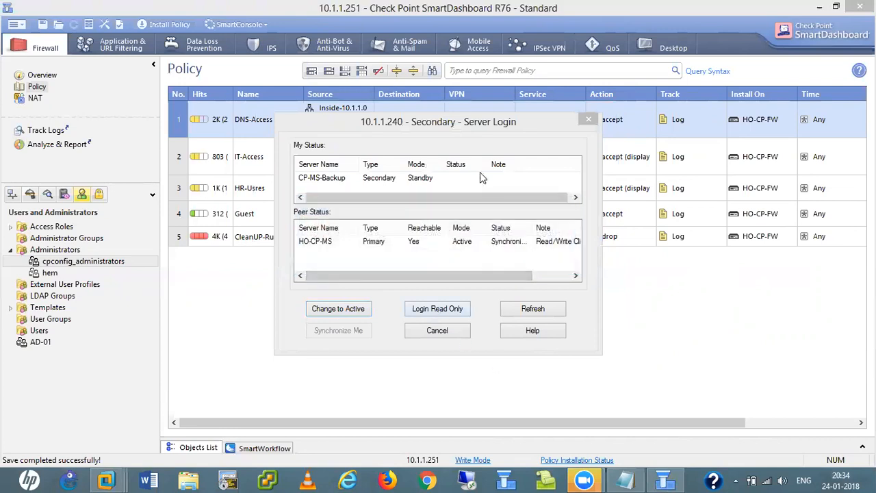
left_click(473, 461)
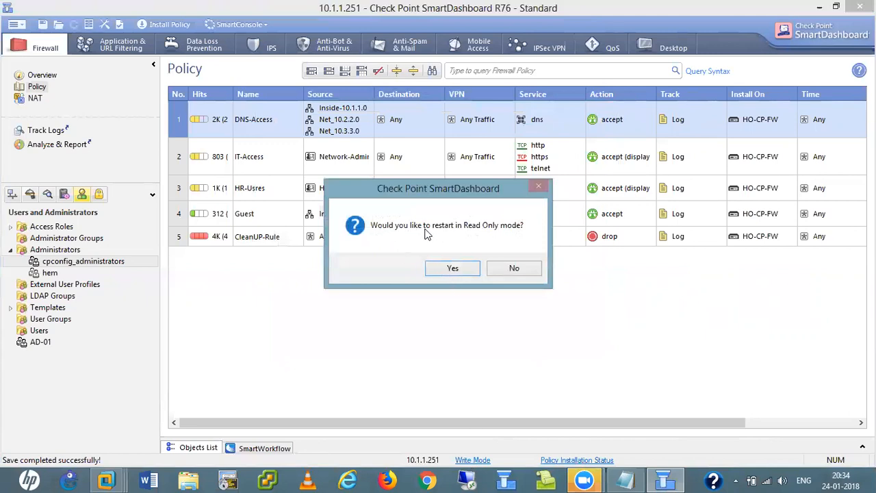
left_click(462, 267)
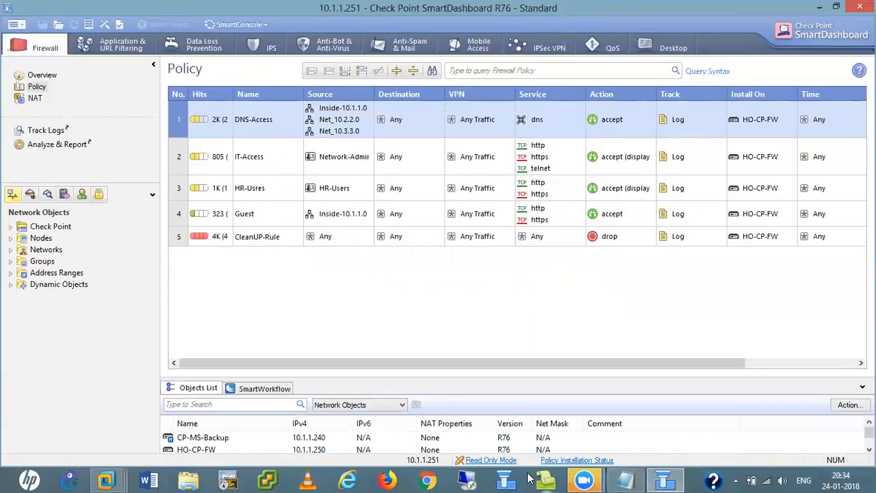
left_click(663, 479)
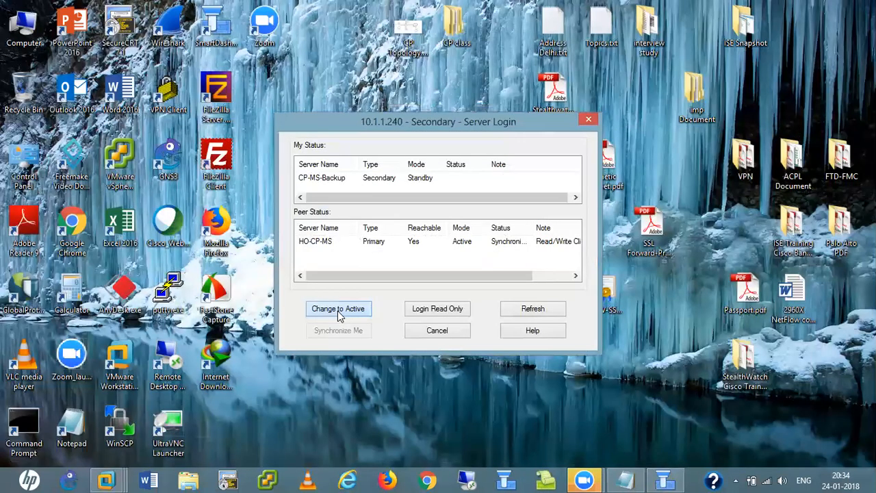
- Continue the read-only login and dismiss the 15-day trial notice while loading from 10.1.1.240
left_click(338, 310)
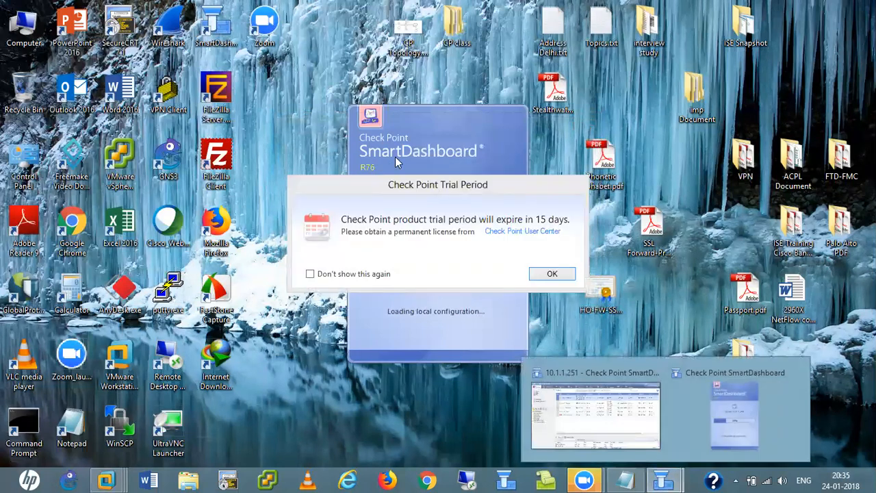
left_click(552, 275)
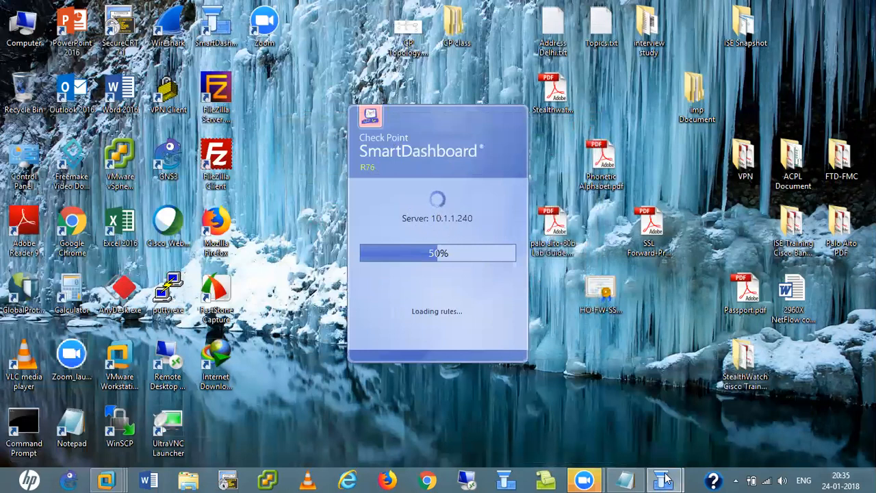
mouse_move(662, 479)
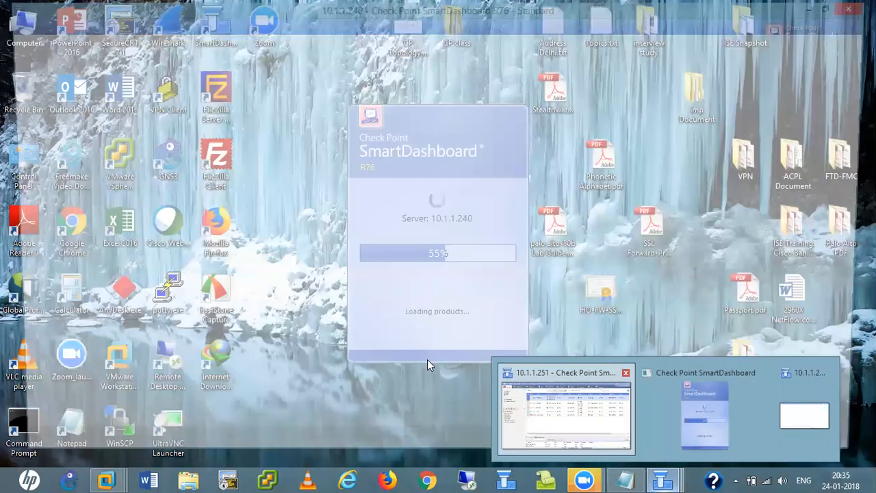
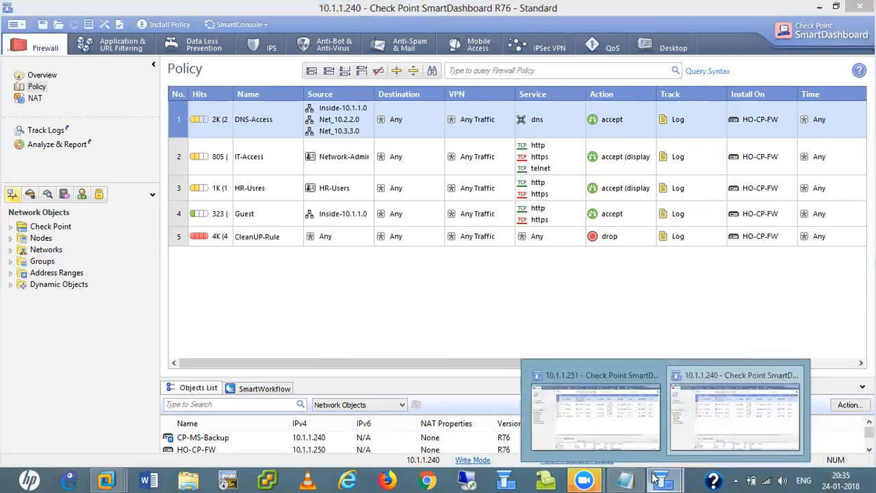
- Return to the SmartDashboard window connected to 10.1.1.240
left_click(621, 428)
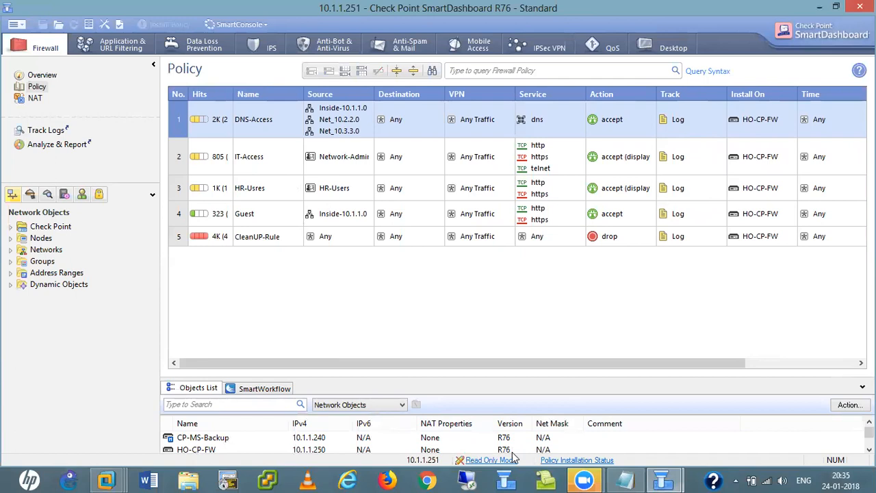
left_click(663, 481)
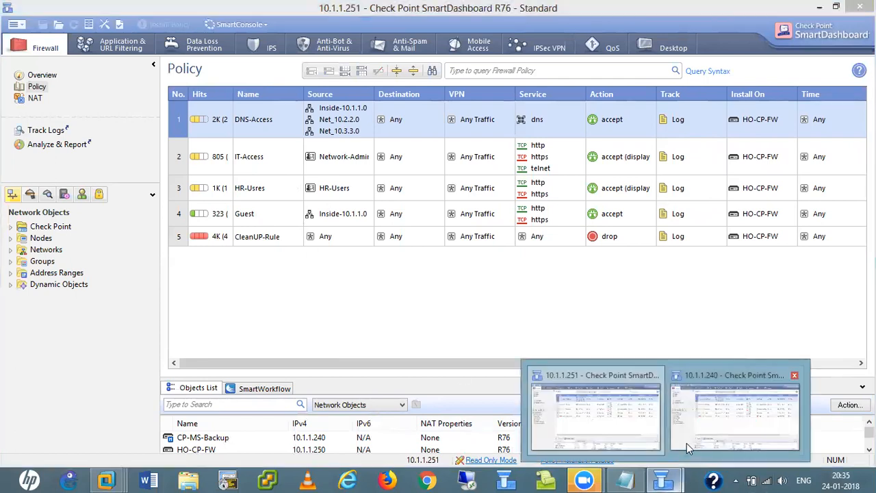
left_click(705, 425)
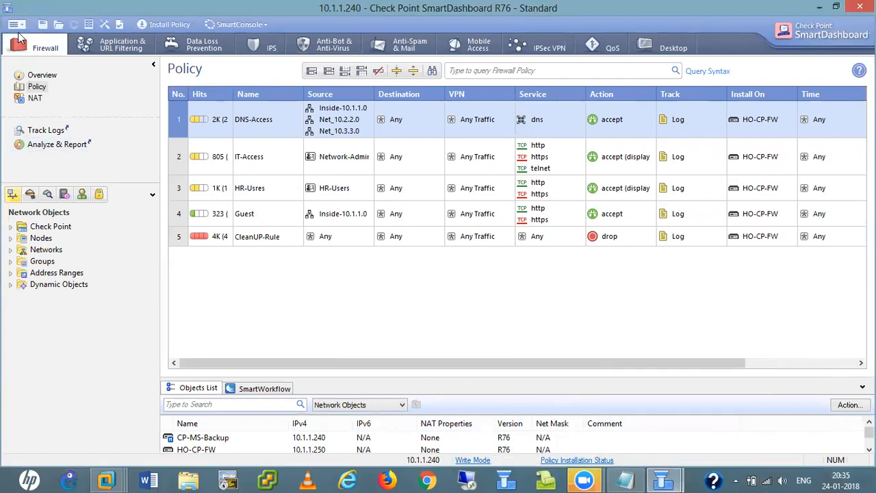
- Synchronize CP-MS-Backup with HO-CP-MS via Management High Availability and switch it to standby
left_click(15, 25)
mouse_move(41, 114)
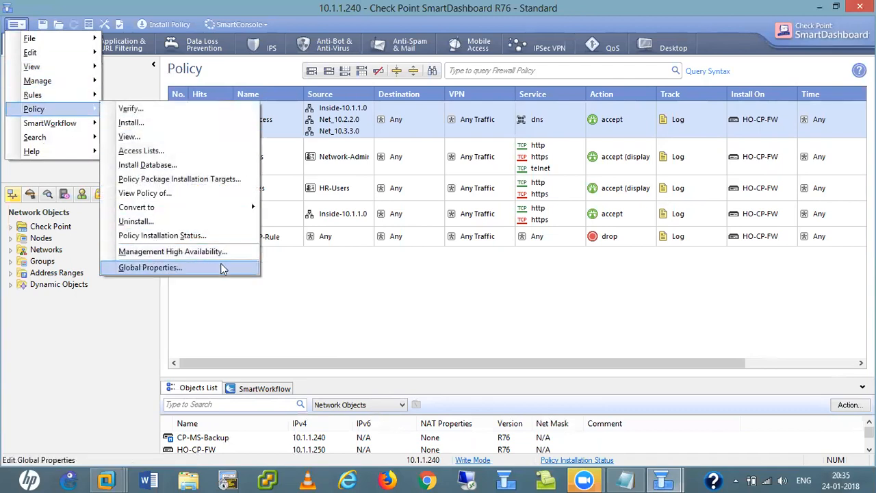
left_click(192, 255)
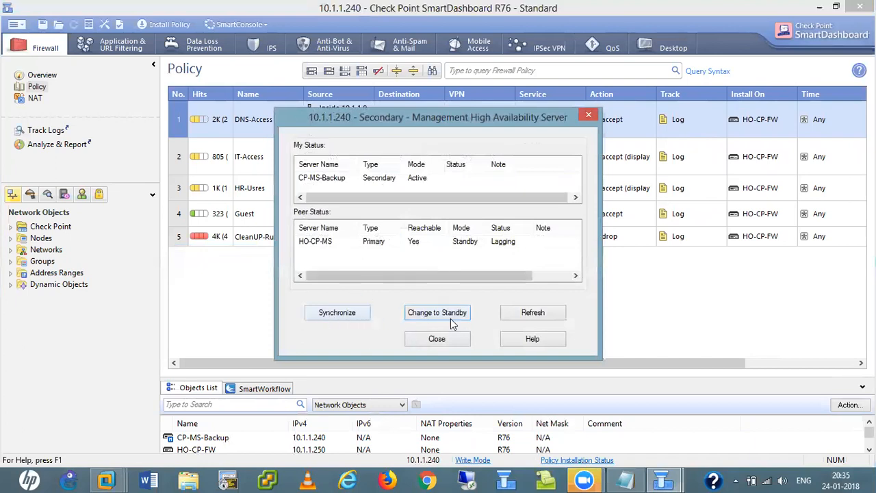
left_click(336, 316)
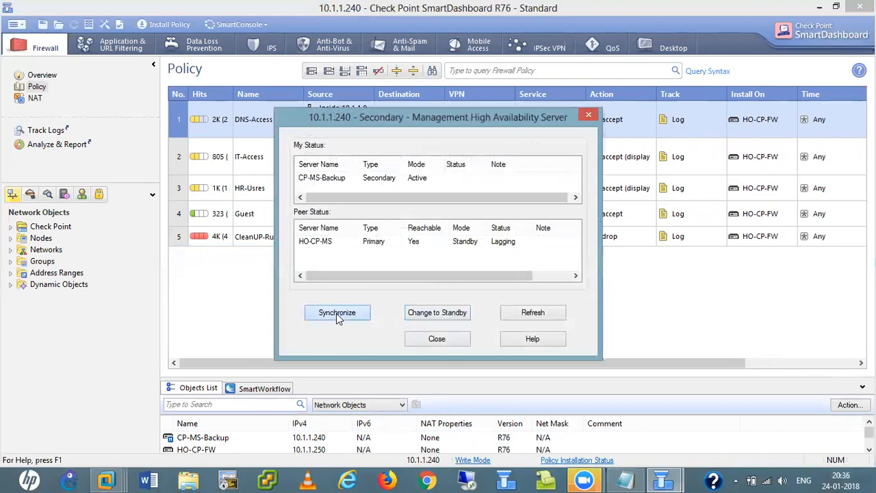
left_click(442, 315)
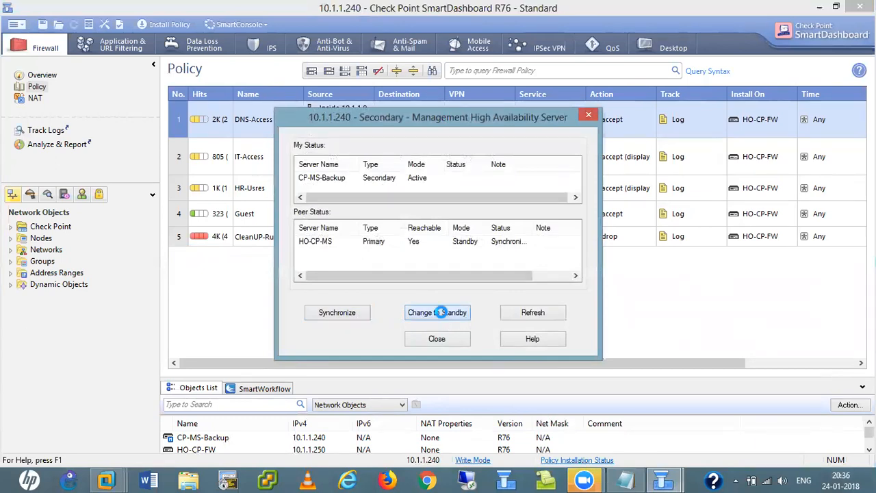
left_click(503, 273)
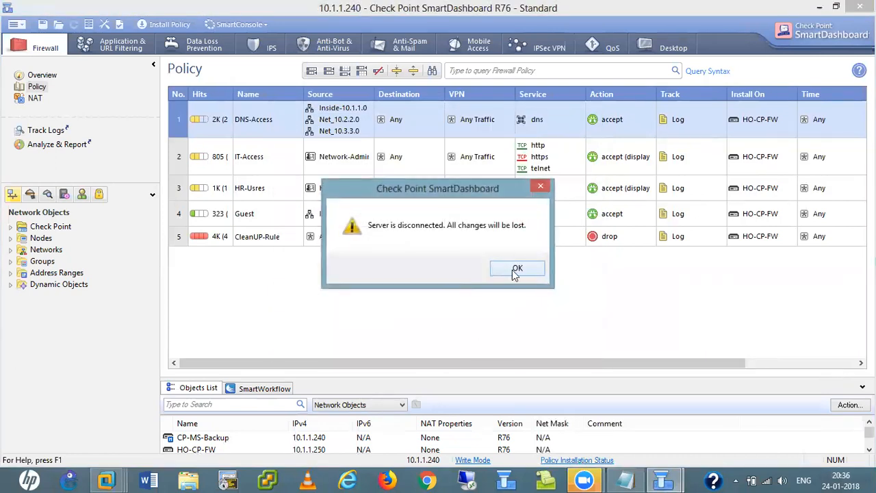
left_click(513, 269)
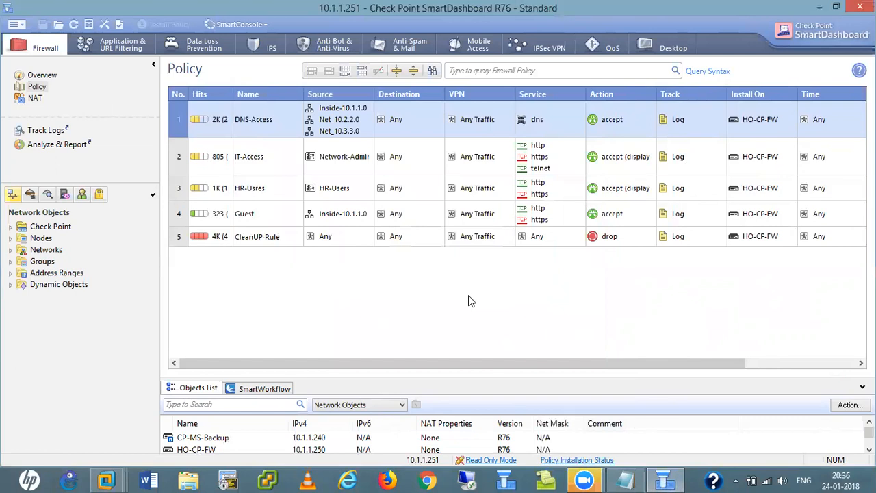
- Try twice to restart the 10.1.1.251 session in Write mode, then close SmartDashboard
left_click(490, 460)
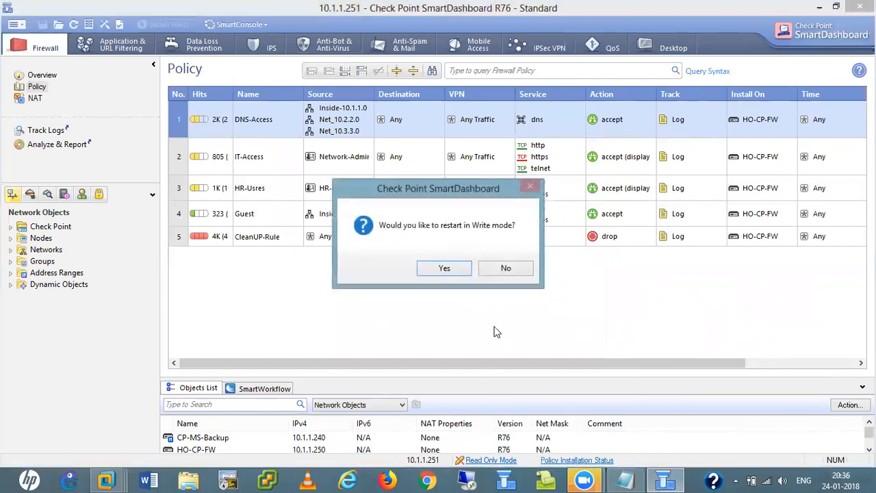
left_click(449, 267)
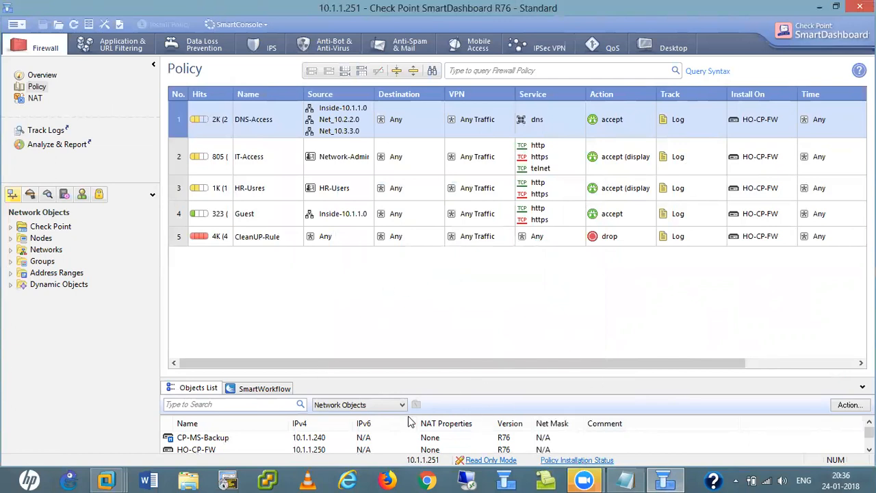
left_click(482, 464)
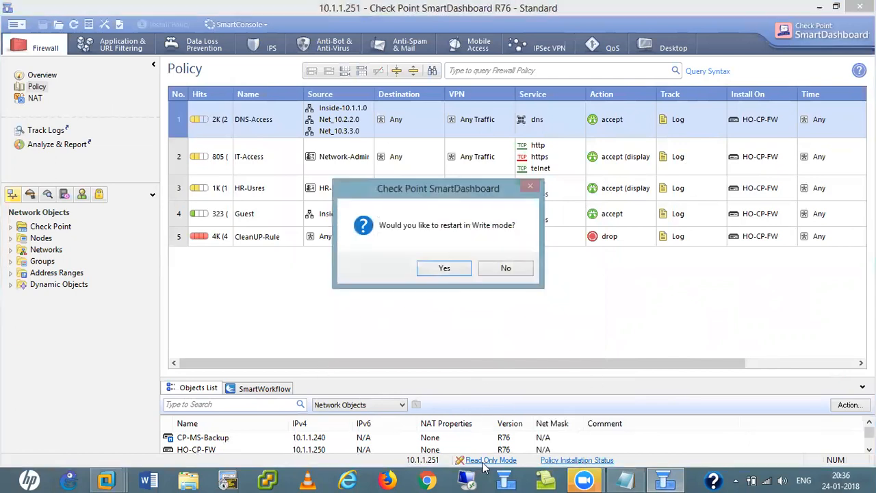
left_click(444, 269)
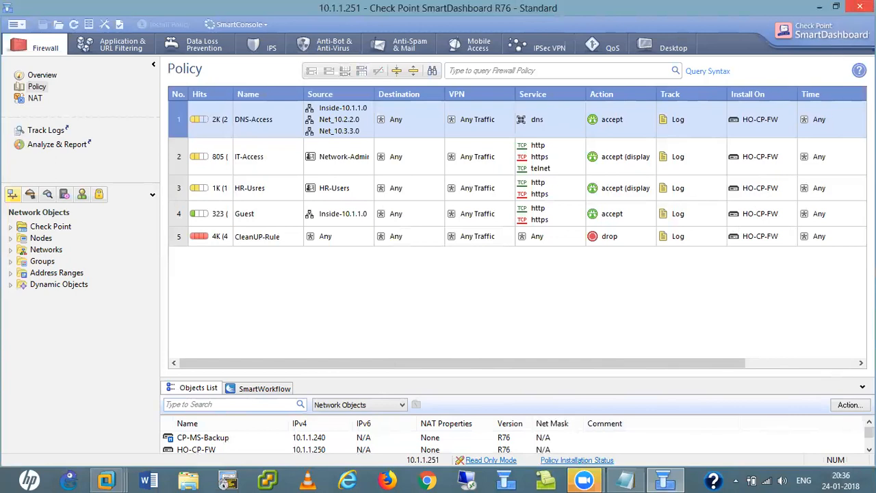
left_click(860, 6)
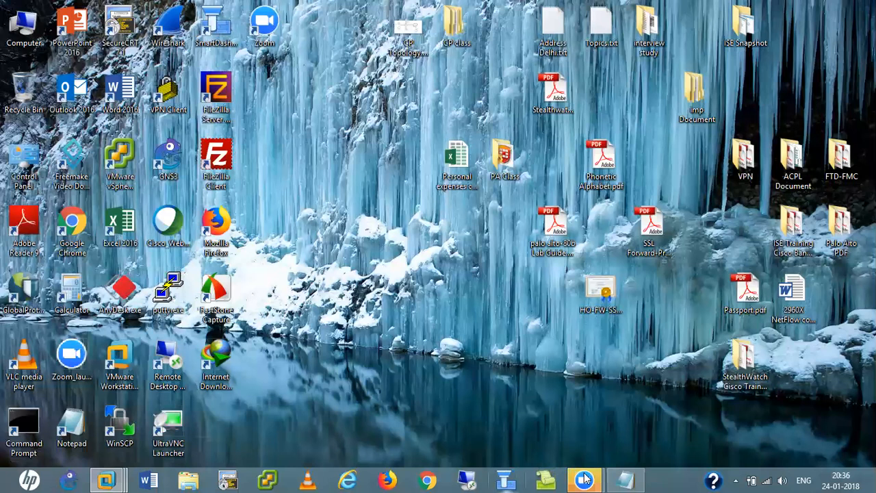
- Log in to 10.1.1.251 with the admin username and password, make HO-CP-MS active, dismiss the trial notice
mouse_move(584, 479)
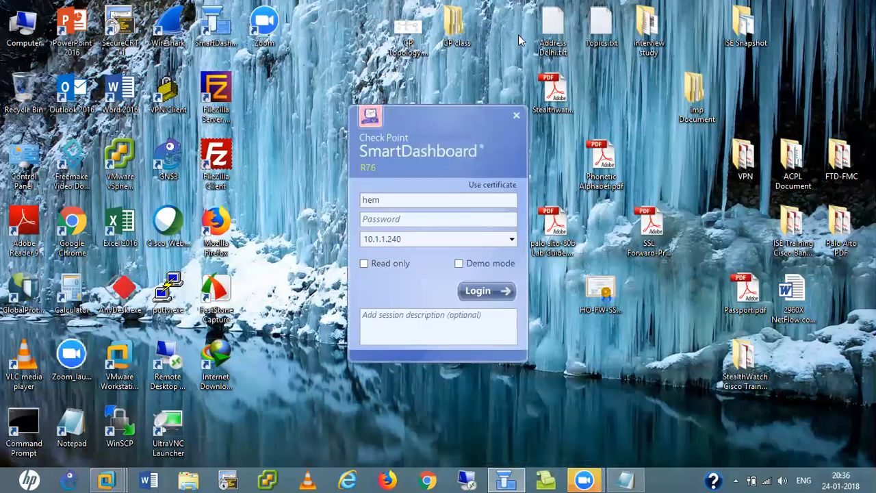
left_click(406, 197)
key("BackSpace")
key("BackSpace")
key("BackSpace")
key("Tab")
key("Tab")
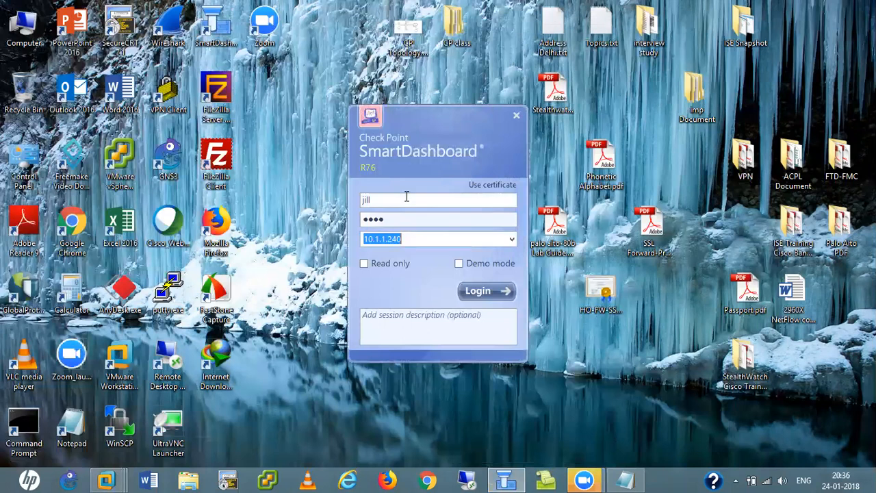
key("BackSpace")
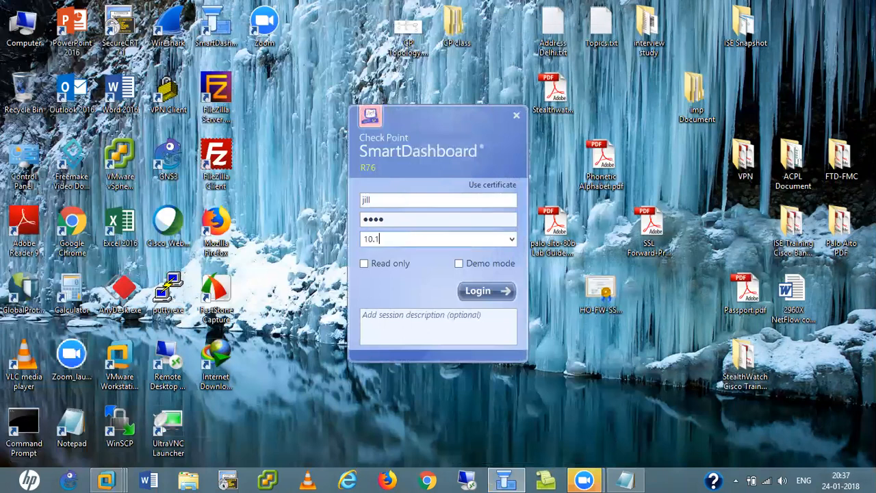
key("Return")
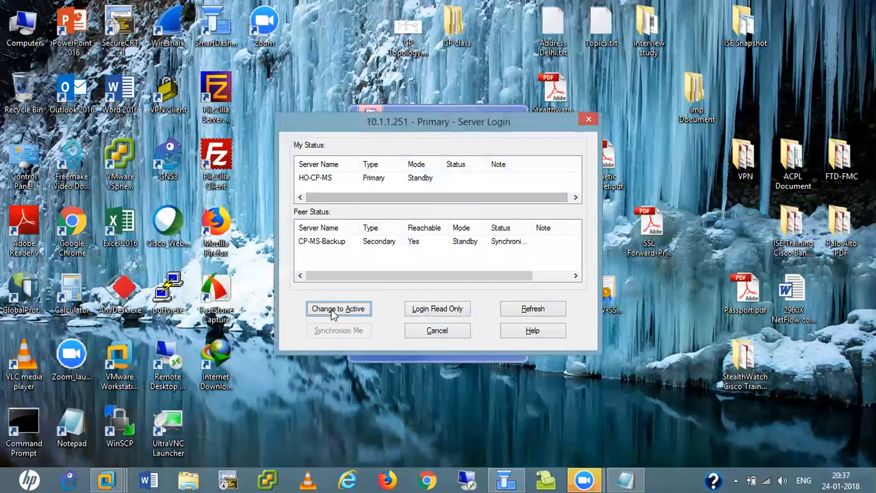
left_click(333, 314)
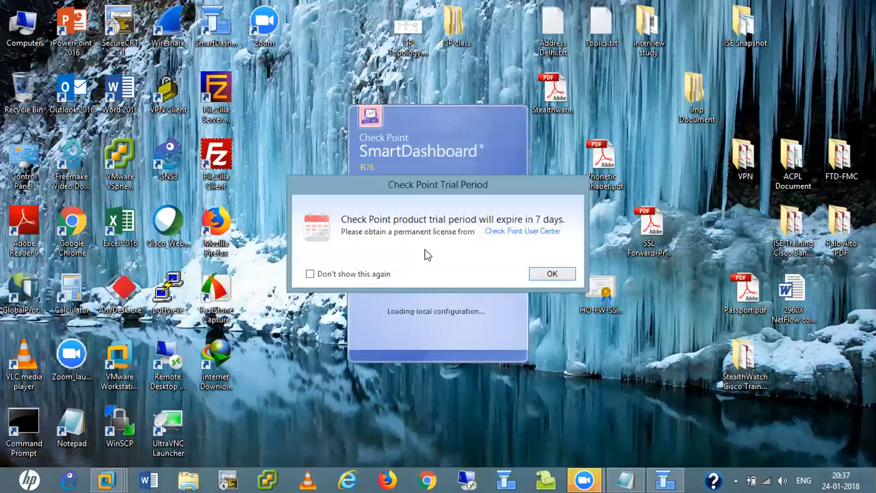
left_click(555, 273)
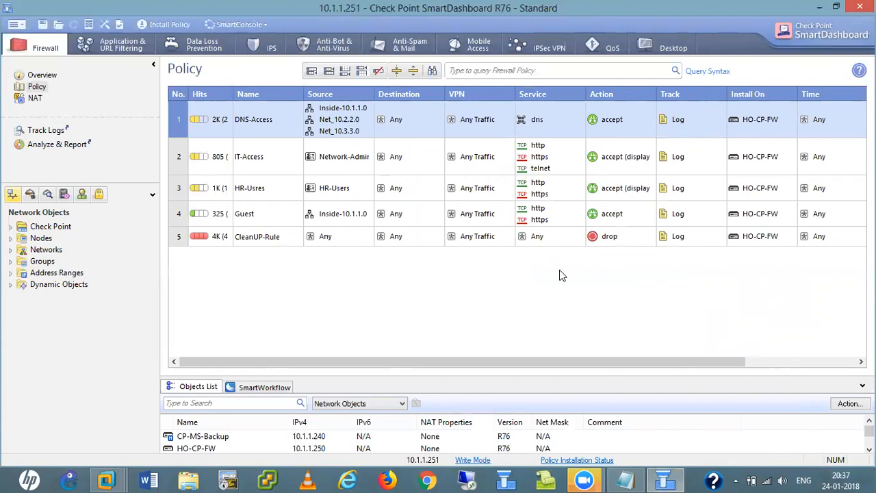
- Create a new Check Point Security Gateway object in Classic Mode
left_click(25, 228)
left_click(11, 228)
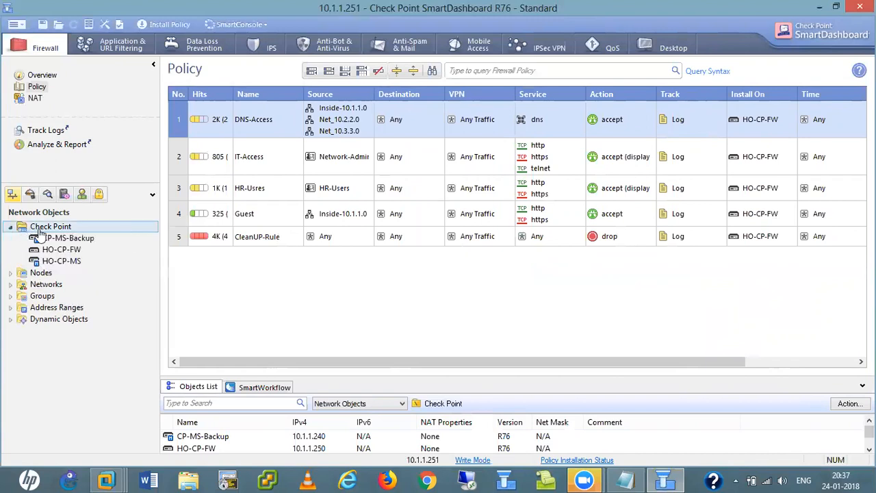
right_click(66, 230)
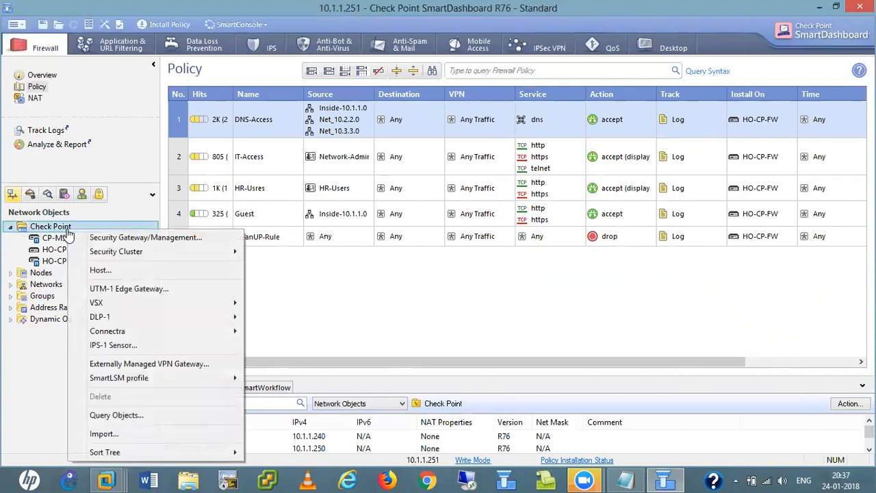
left_click(154, 238)
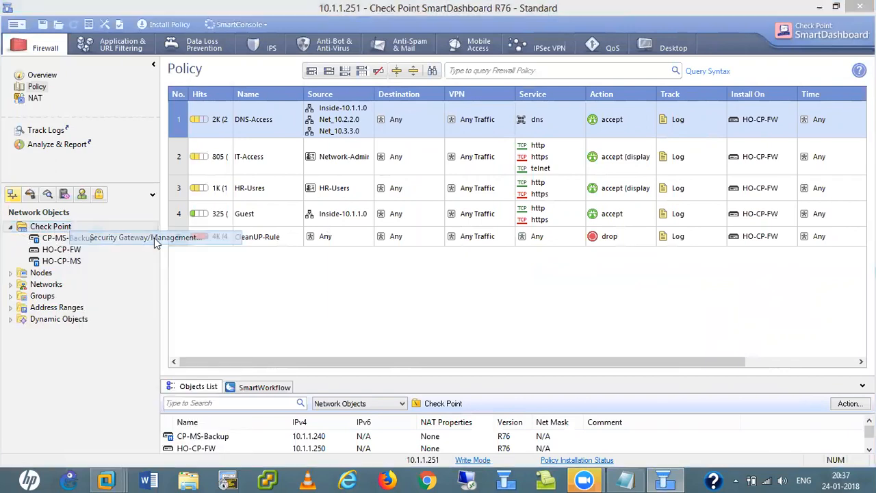
left_click(469, 217)
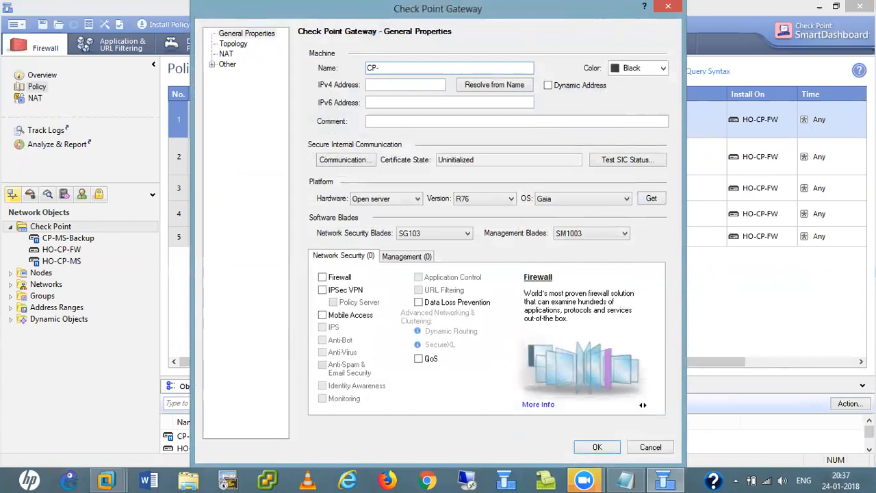
- Give the gateway IPv4 address 10.1.1.241 and enable the Logging & Status management blade
type("Og-Server")
left_click(375, 84)
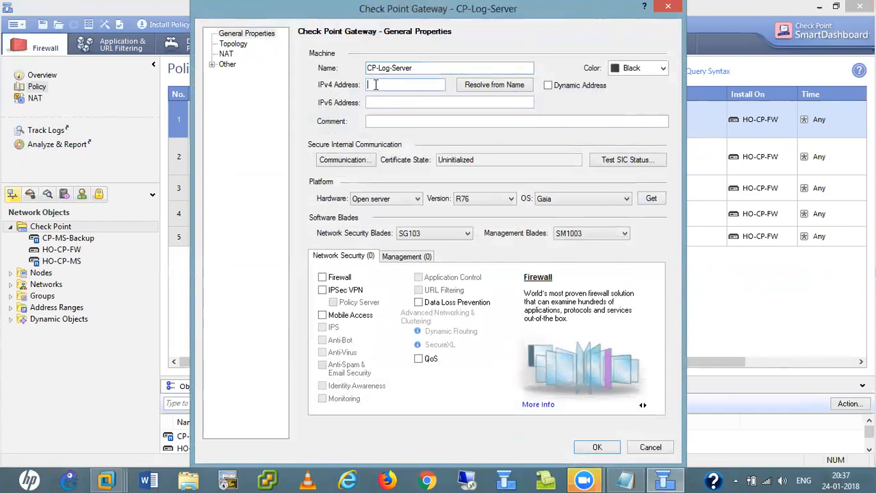
type("10.1.1.241")
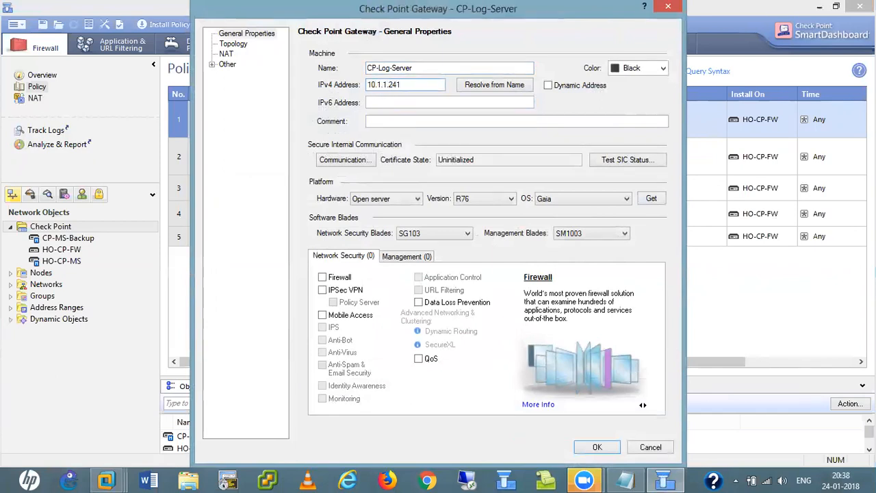
left_click(406, 259)
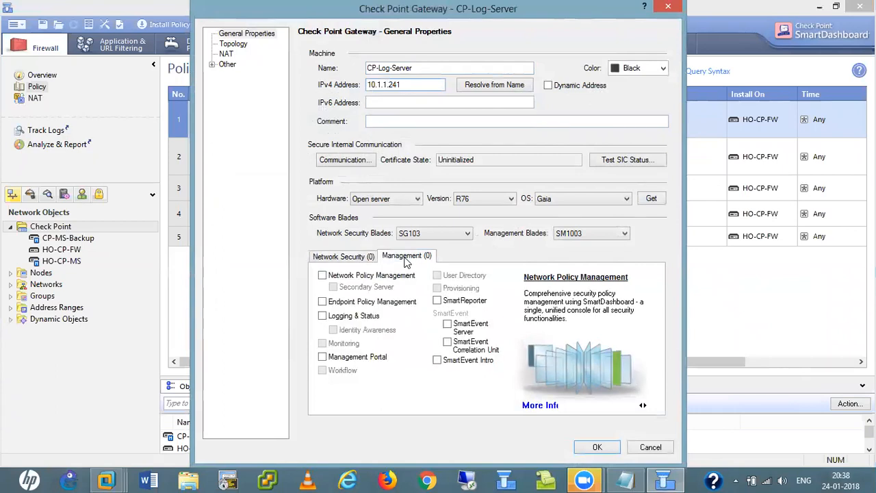
left_click(322, 316)
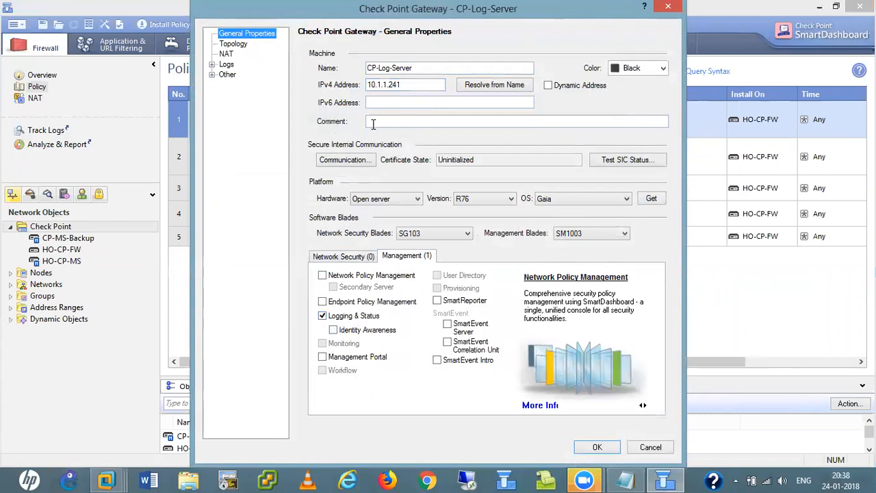
- Rename the object to CP-Logging-Server to avoid the reserved-word warning
left_click(336, 164)
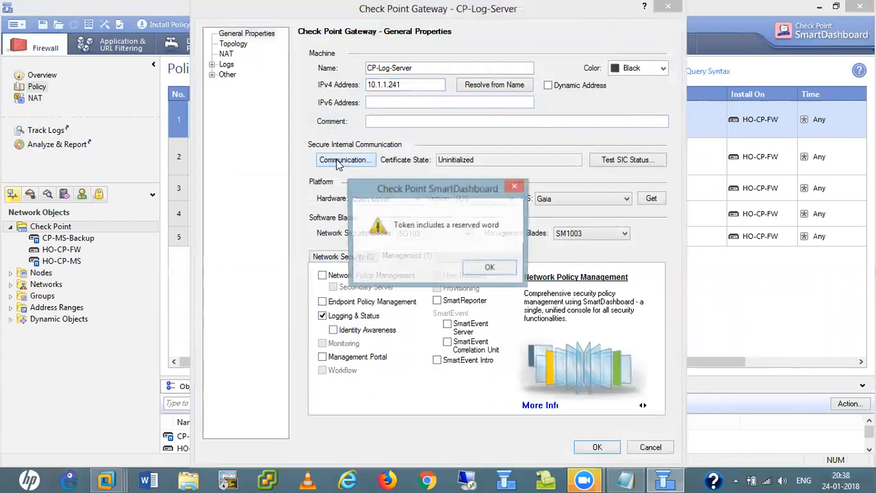
left_click(487, 268)
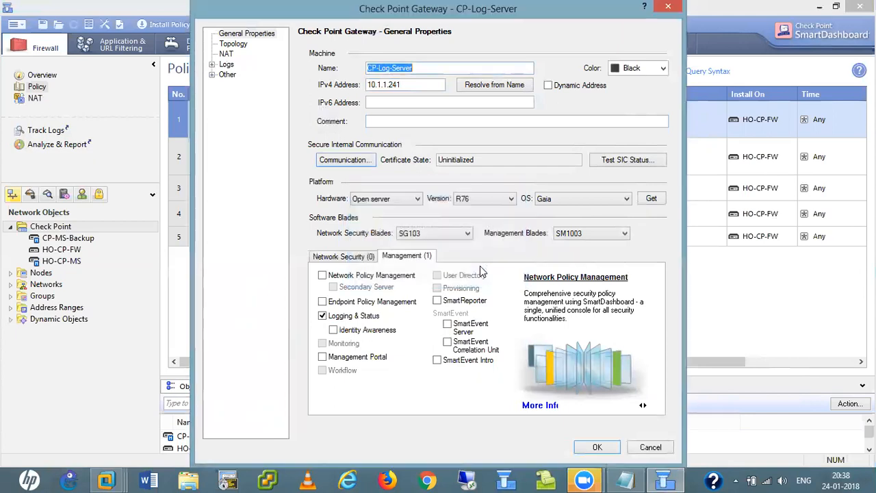
left_click(417, 69)
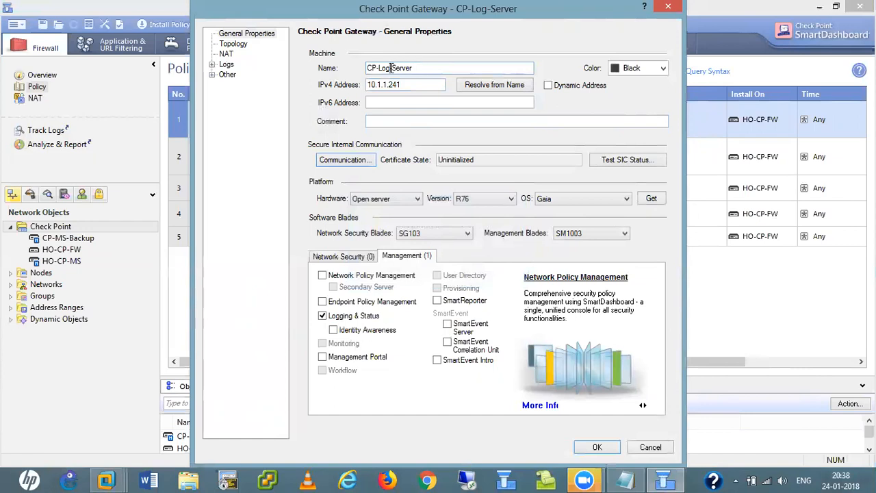
left_click(391, 68)
type("ging")
- Initialize trust with CP-Logging-Server using the one-time password and save the object despite the interfaces warning
left_click(357, 159)
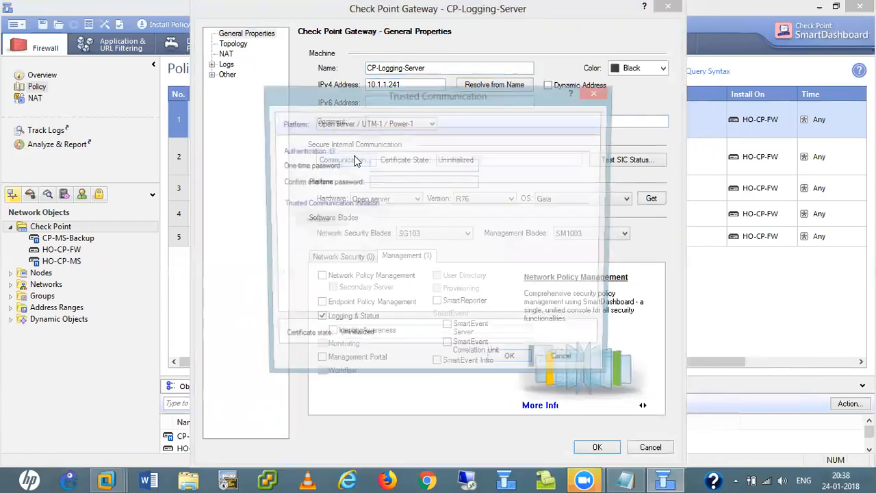
left_click(404, 164)
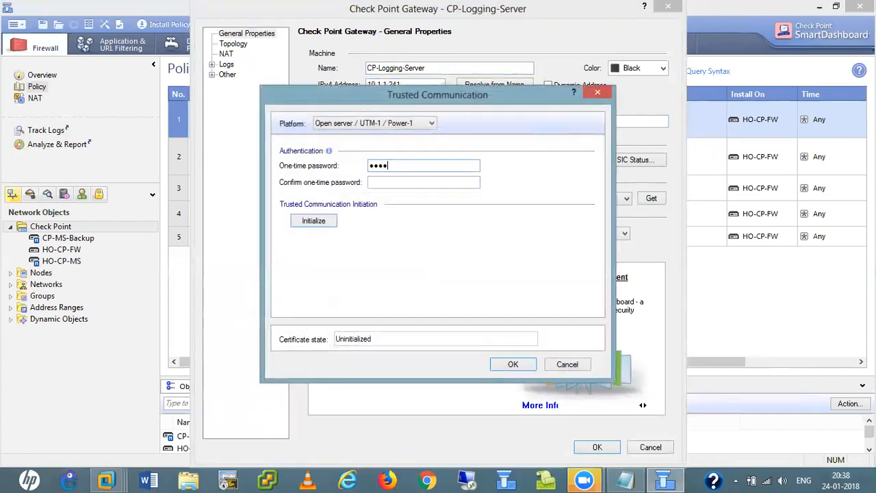
left_click(395, 182)
left_click(317, 224)
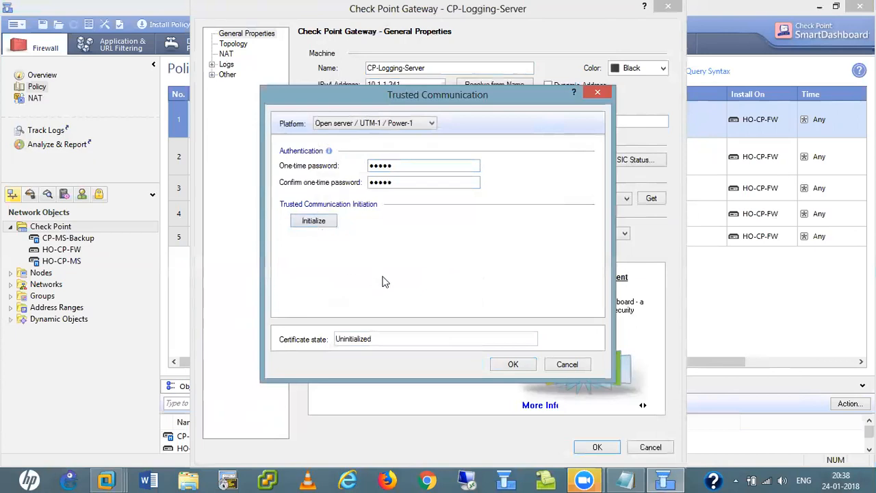
left_click(511, 365)
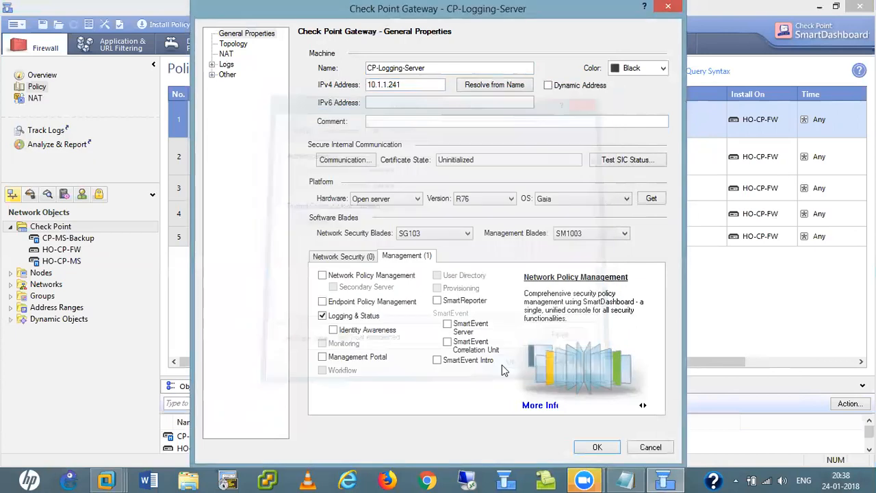
left_click(597, 448)
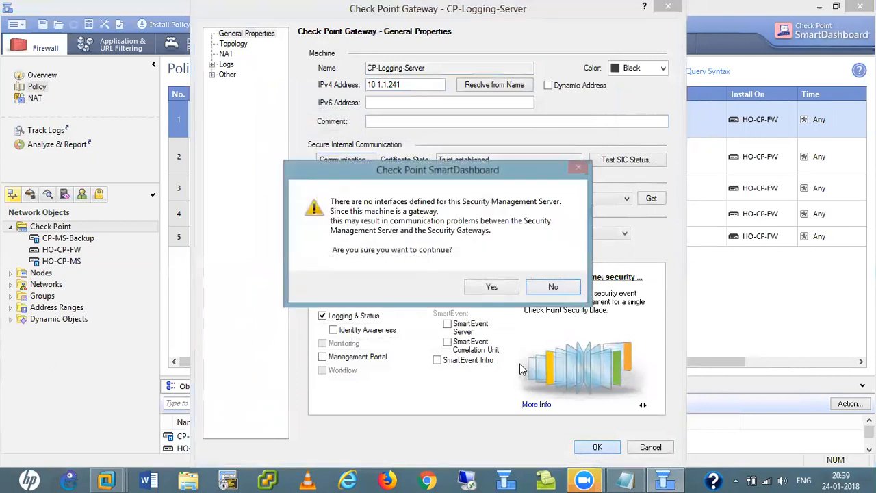
left_click(490, 286)
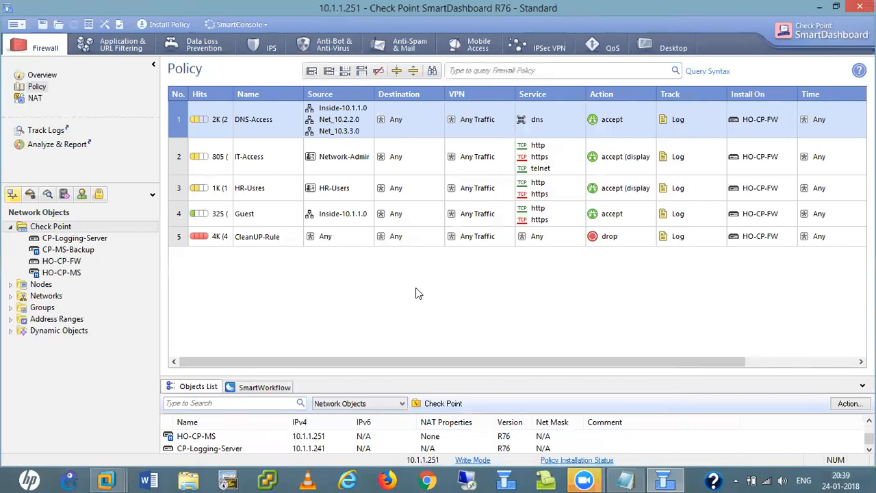
- Install the security policy on HO-CP-FW
left_click(151, 25)
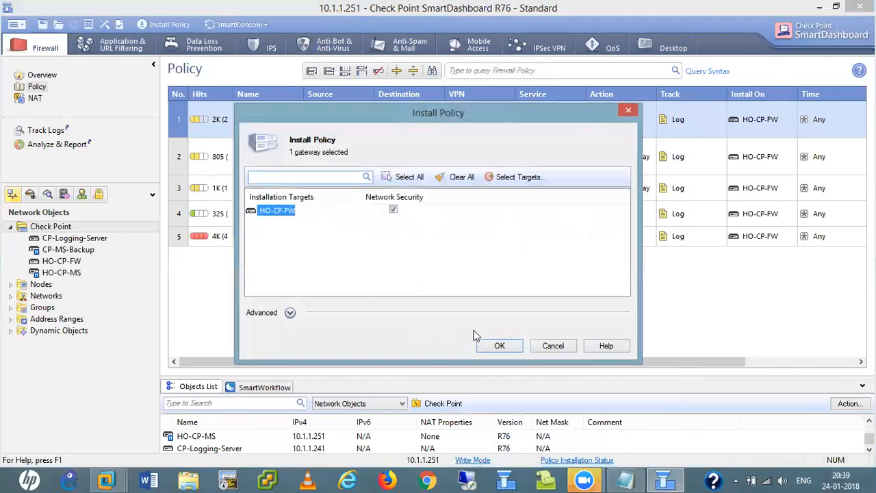
left_click(499, 343)
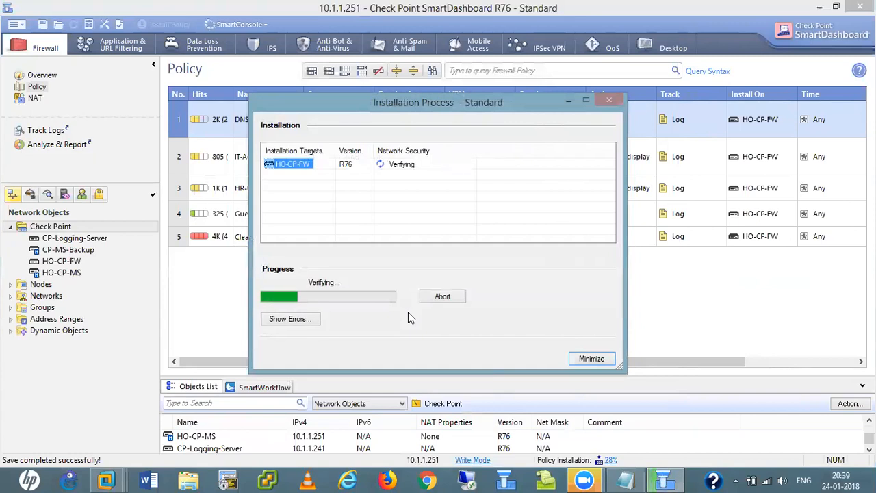
left_click(120, 479)
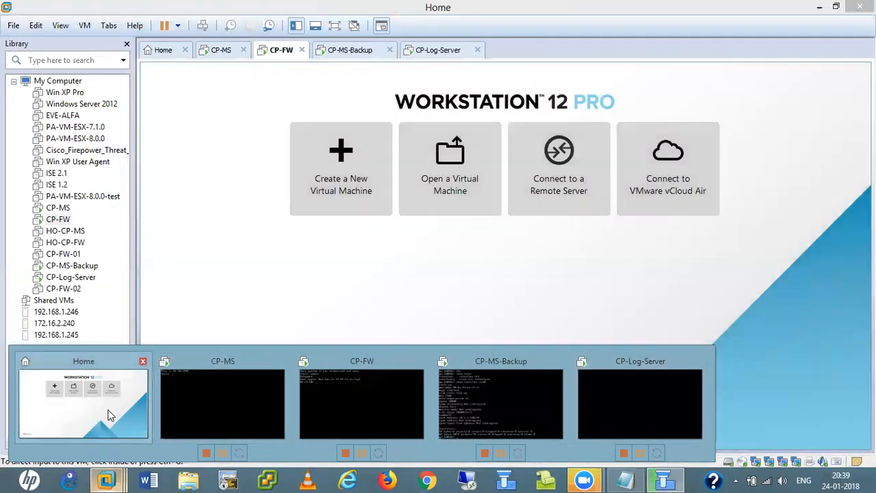
- Power on the Win XP Pro virtual machine in VMware, then minimize VMware
left_click(109, 415)
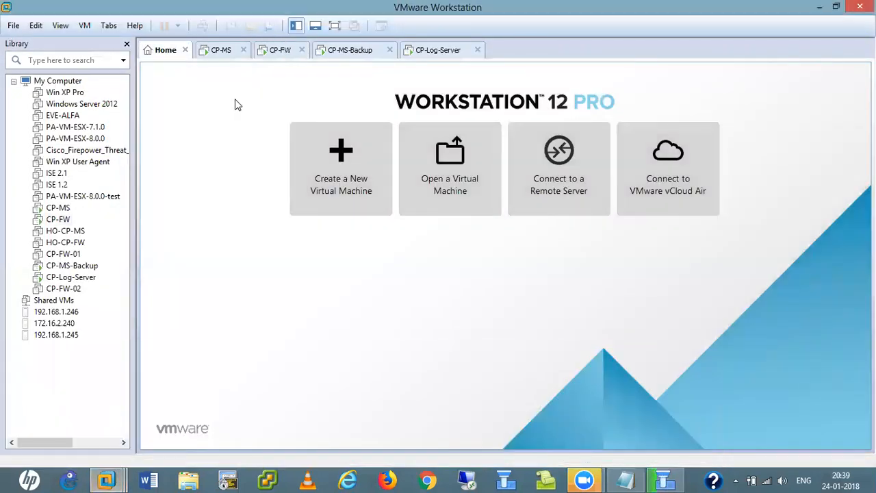
left_click(64, 92)
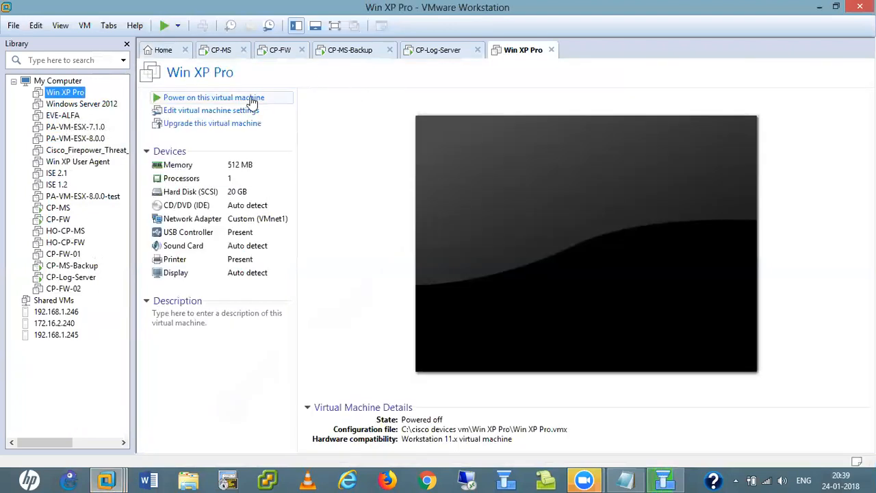
left_click(196, 95)
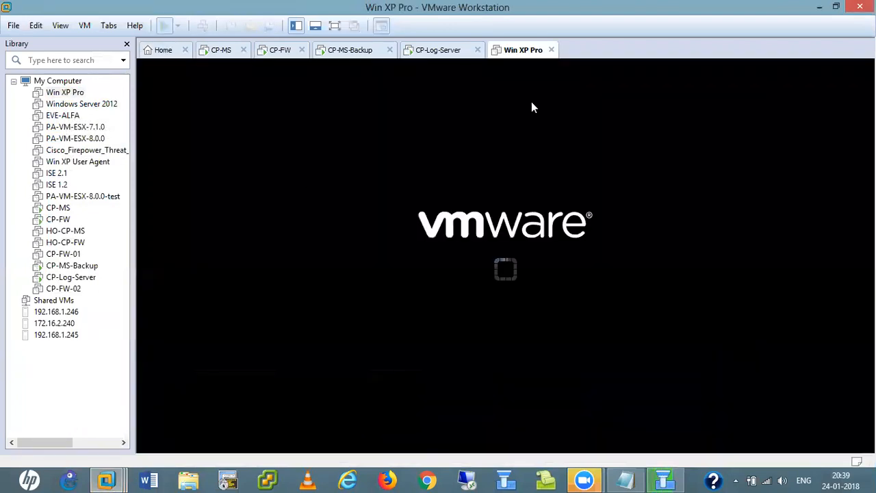
left_click(819, 7)
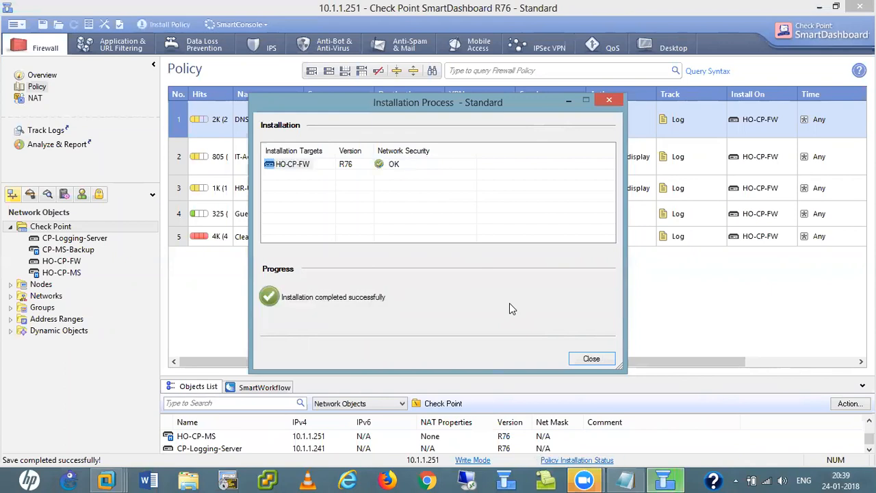
- Close the installation report and open the Logs page of HO-CP-FW's properties
left_click(593, 358)
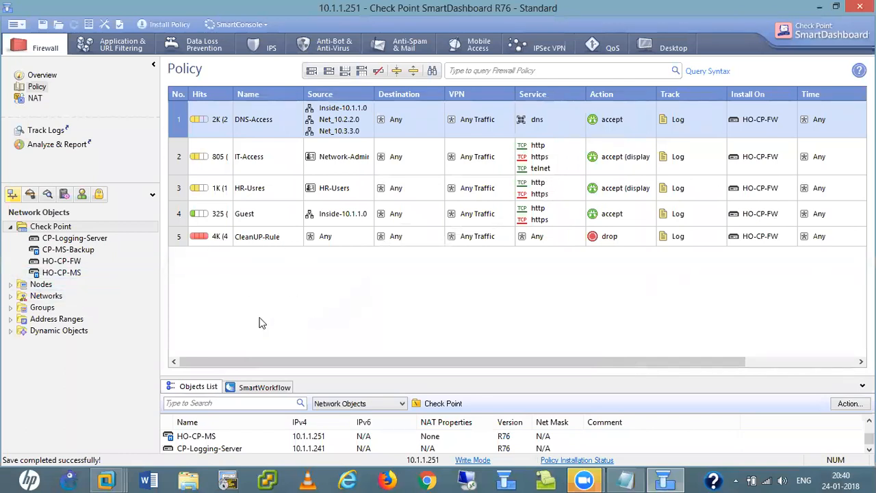
left_click(71, 265)
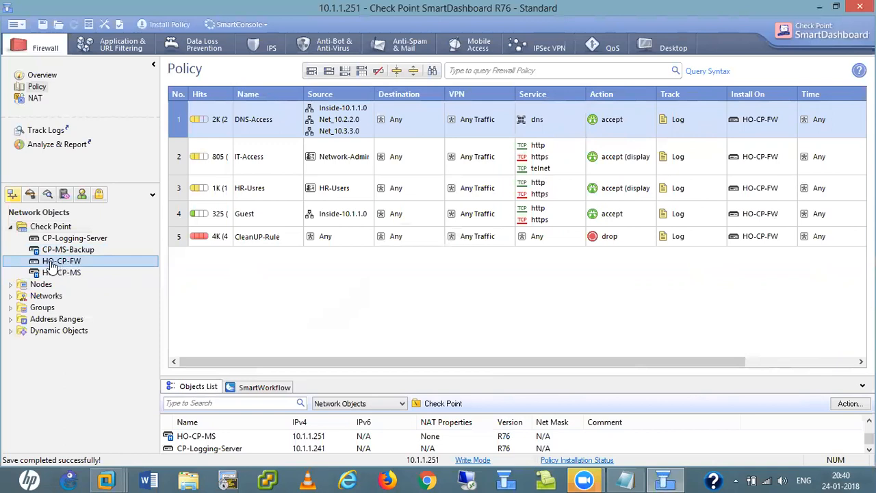
double_click(62, 261)
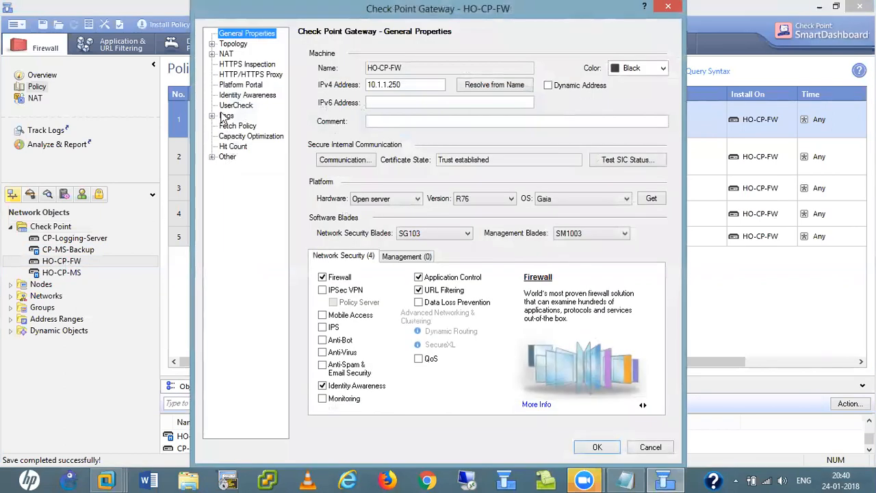
left_click(225, 117)
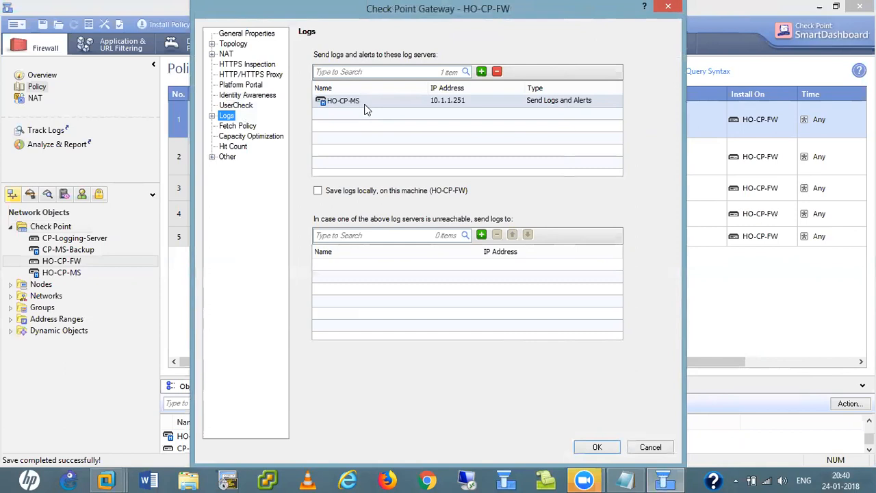
- Make CP-Logging-Server HO-CP-FW's only log server, removing HO-CP-MS and CP-MS-Backup
left_click(482, 71)
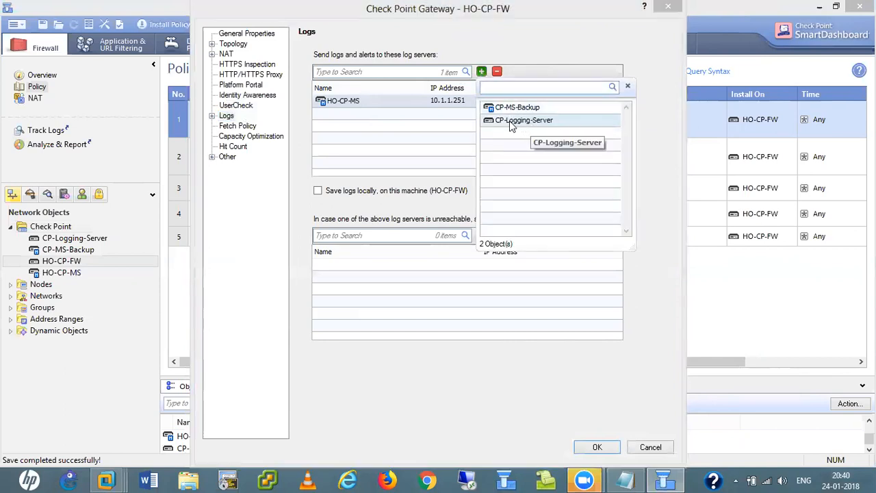
left_click(509, 120)
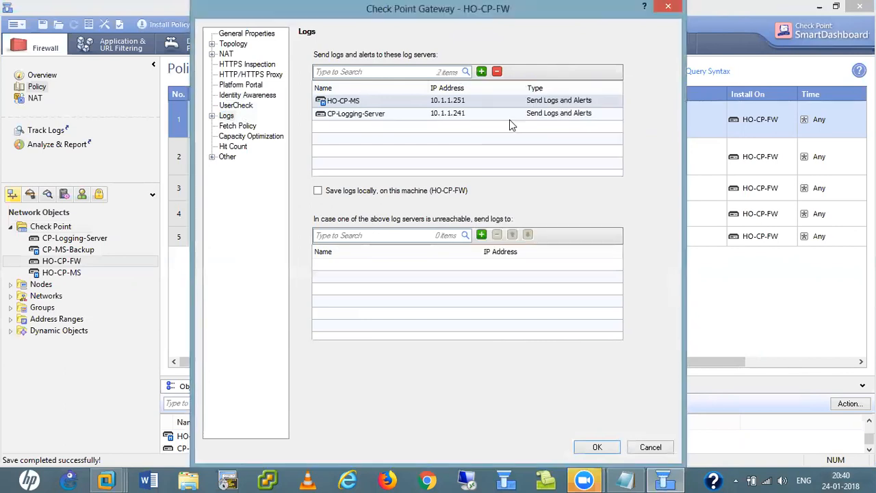
left_click(481, 72)
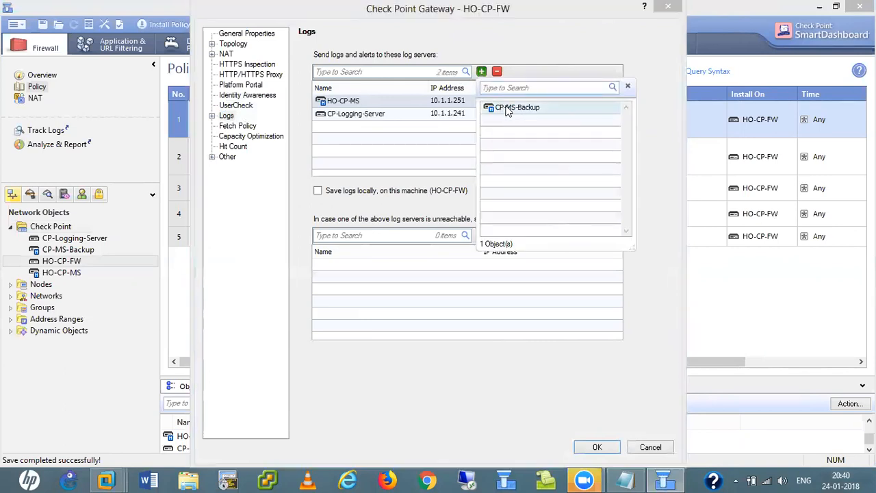
left_click(508, 110)
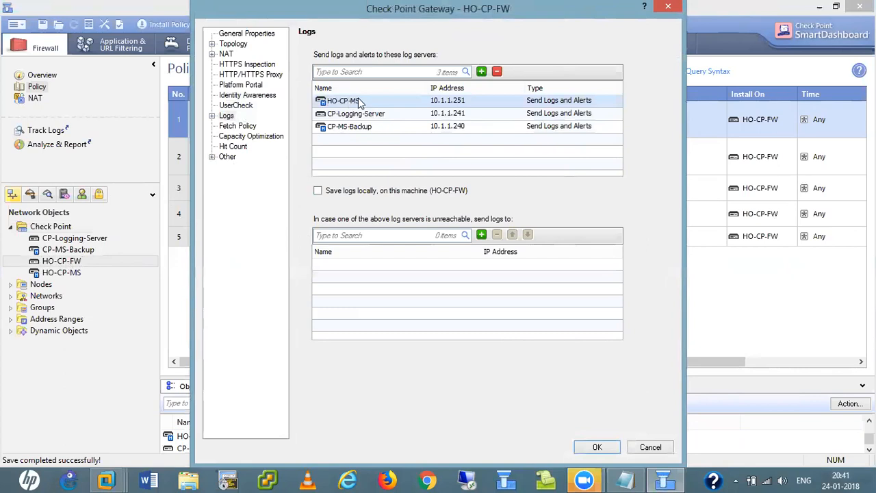
left_click(497, 71)
left_click(356, 119)
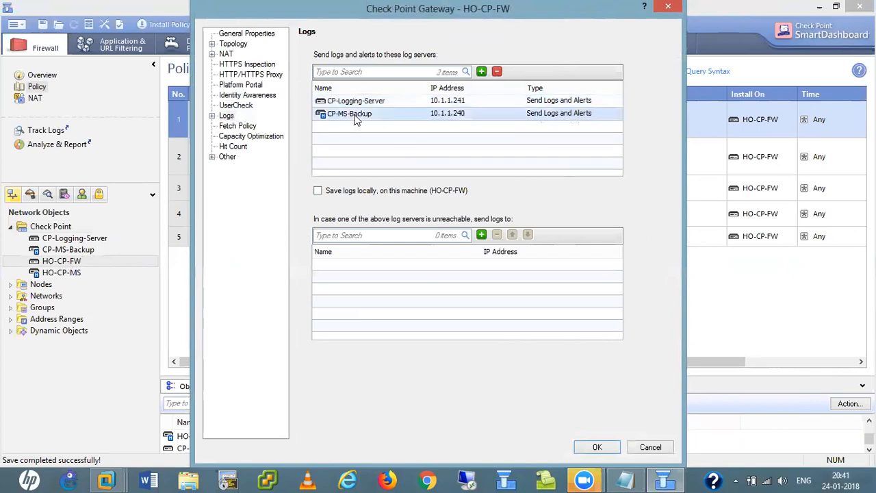
left_click(497, 71)
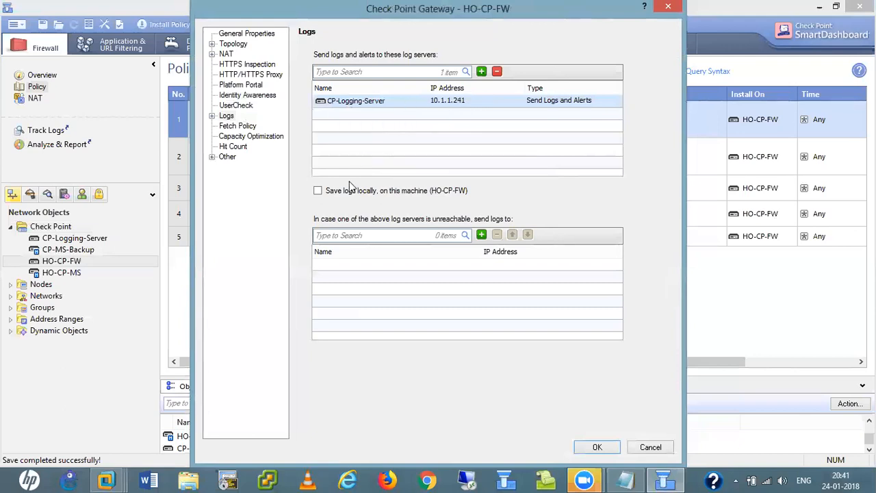
- Add HO-CP-MS and CP-MS-Backup as fallback log servers and save the gateway
left_click(481, 235)
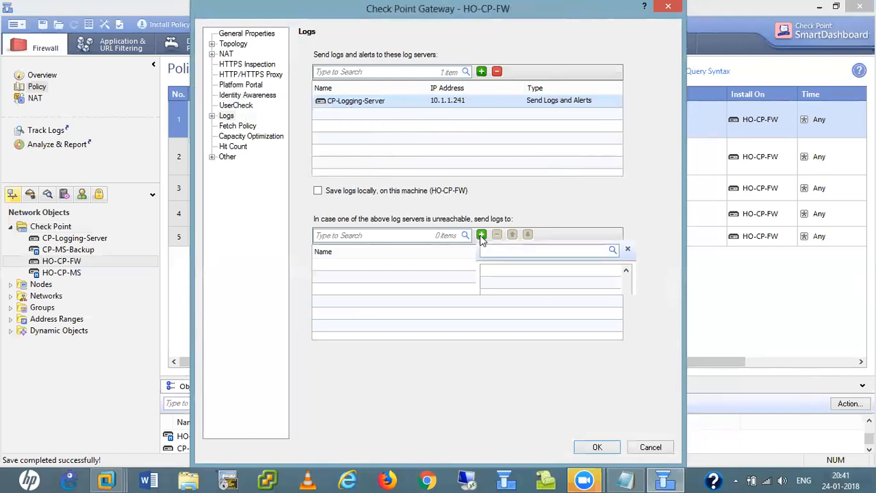
left_click(510, 285)
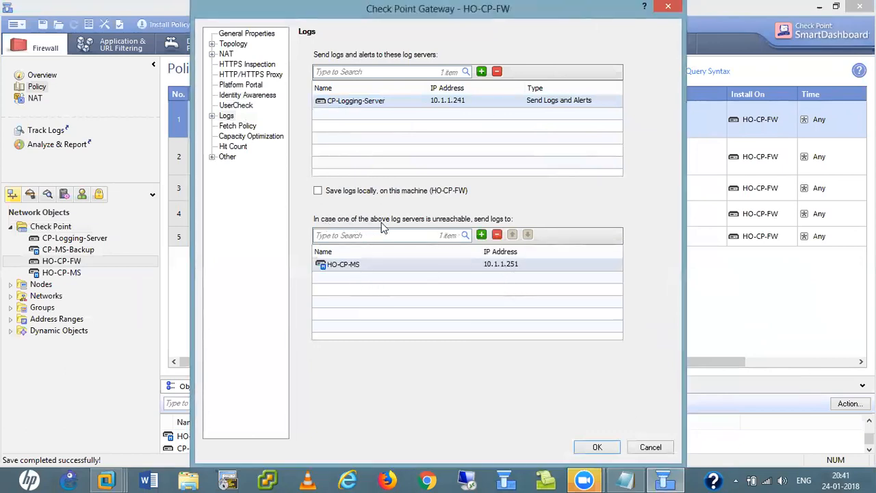
left_click(481, 234)
left_click(518, 271)
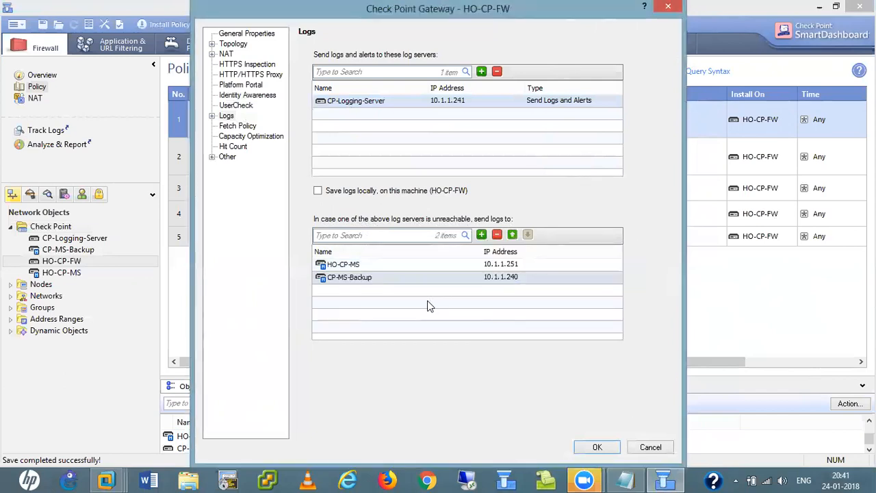
left_click(602, 448)
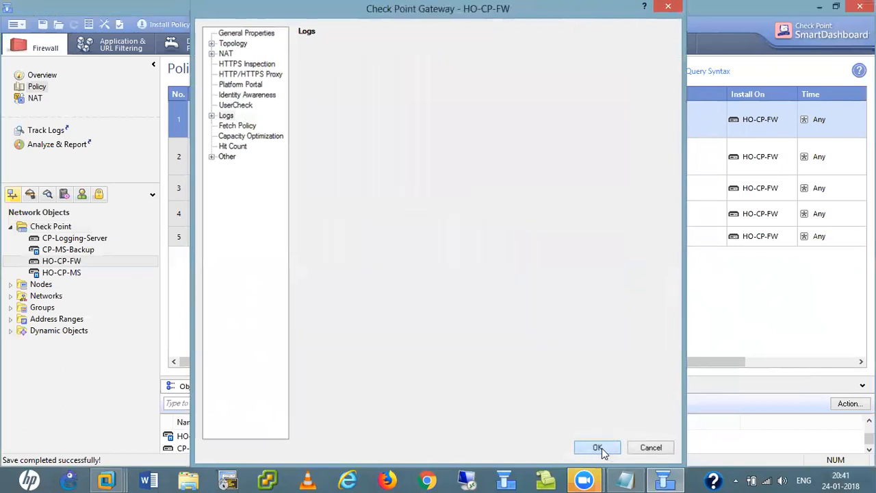
- Install the updated policy on HO-CP-FW
left_click(169, 25)
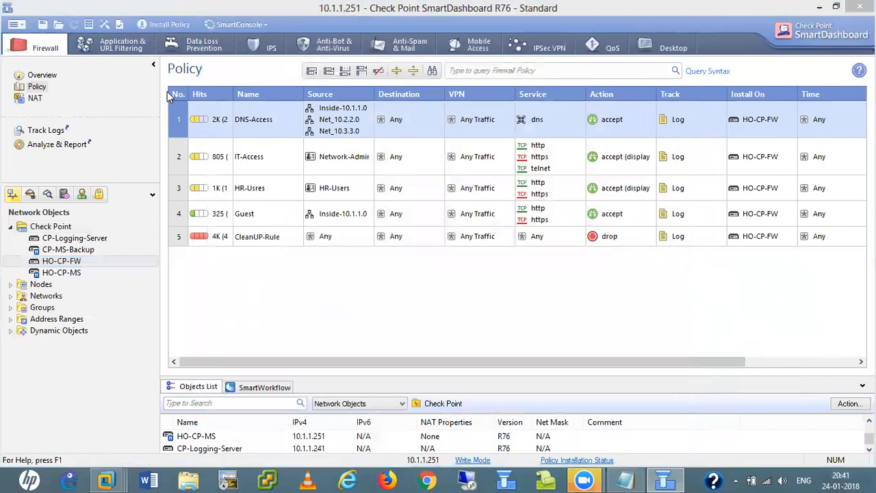
left_click(497, 352)
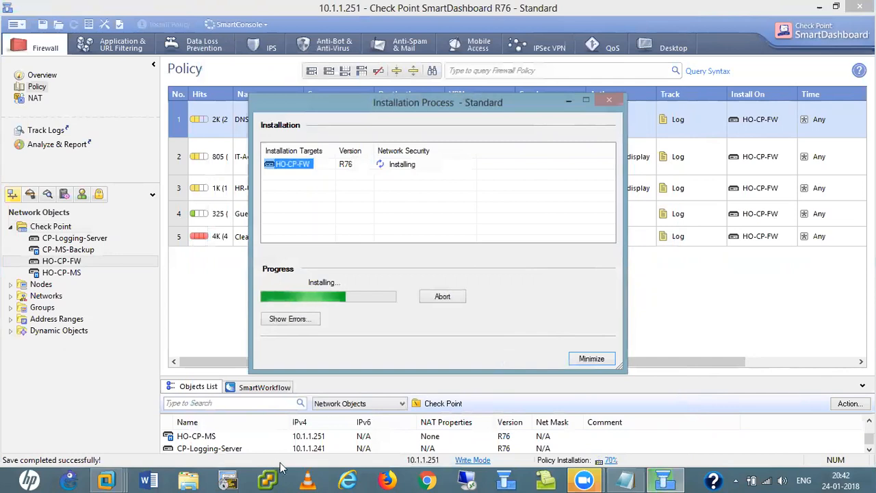
- Open SmartView Tracker and enter the administrator's username, password and server 10.1.1.241
left_click(548, 479)
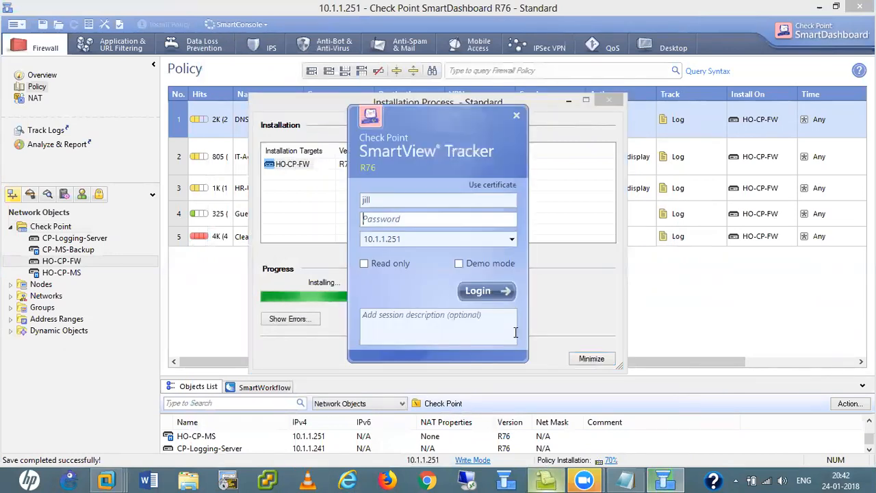
left_click(399, 200)
key("BackSpace")
key("BackSpace")
key("BackSpace")
key("BackSpace")
key("BackSpace")
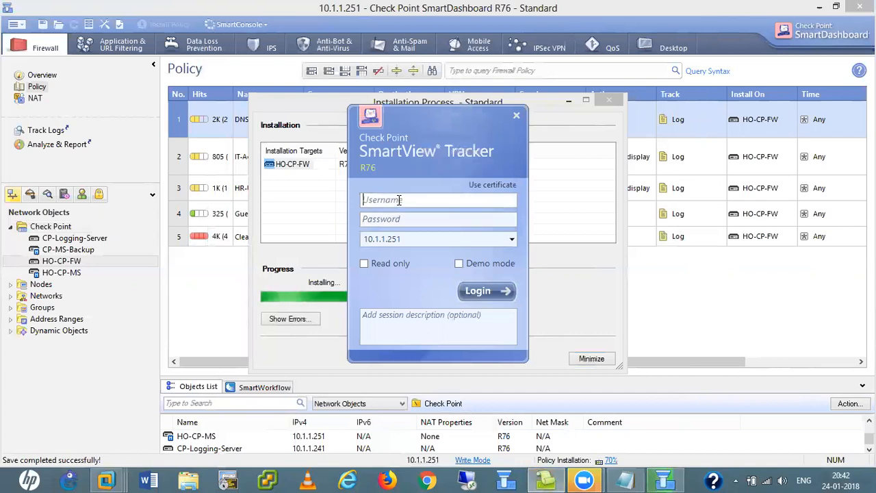
type("hemendra")
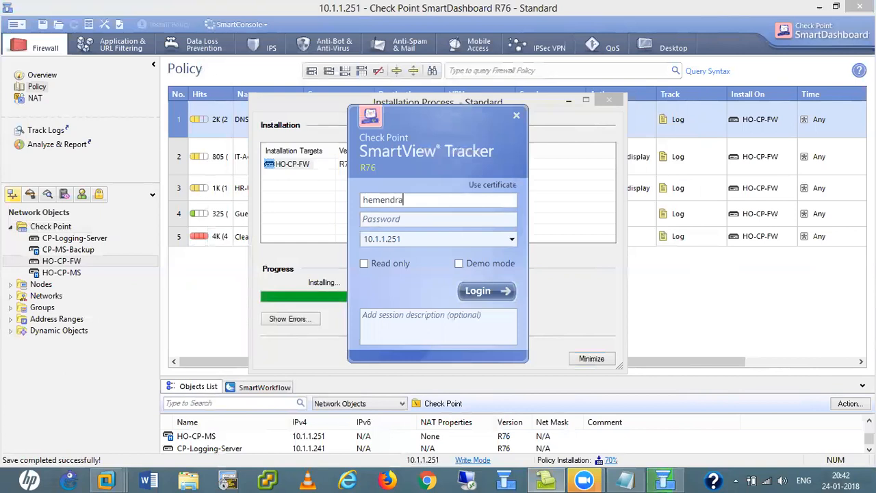
key("Tab")
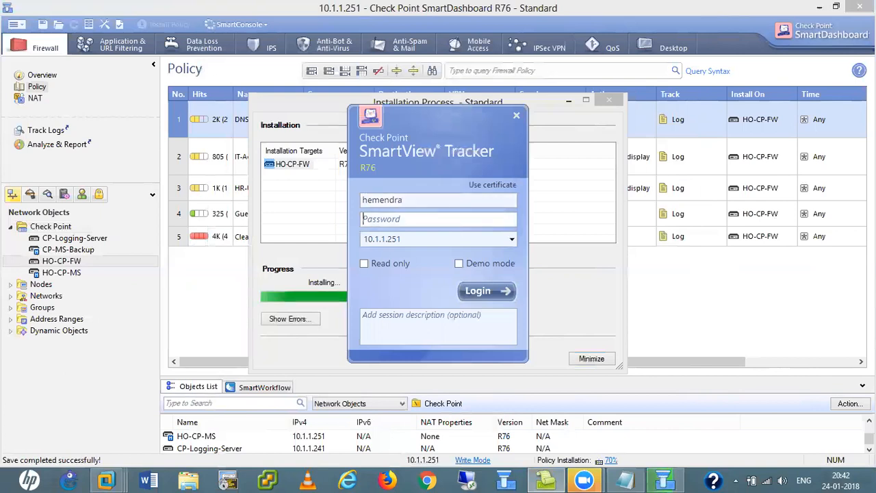
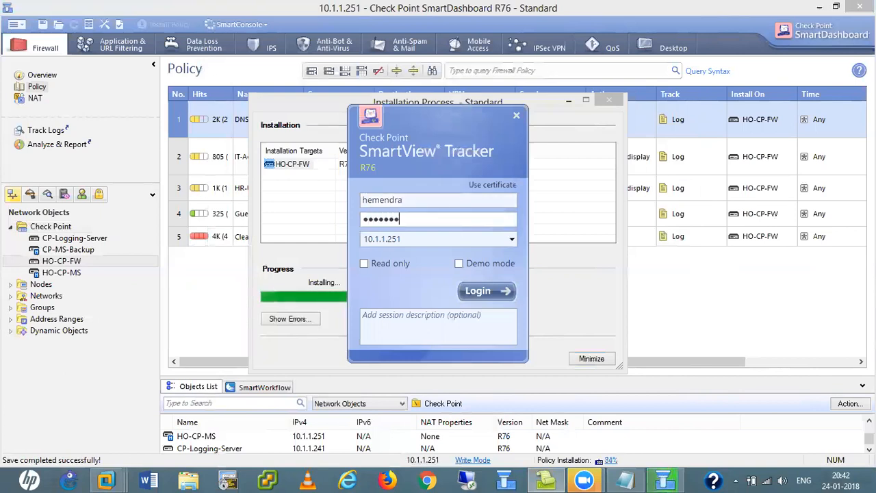
key("Tab")
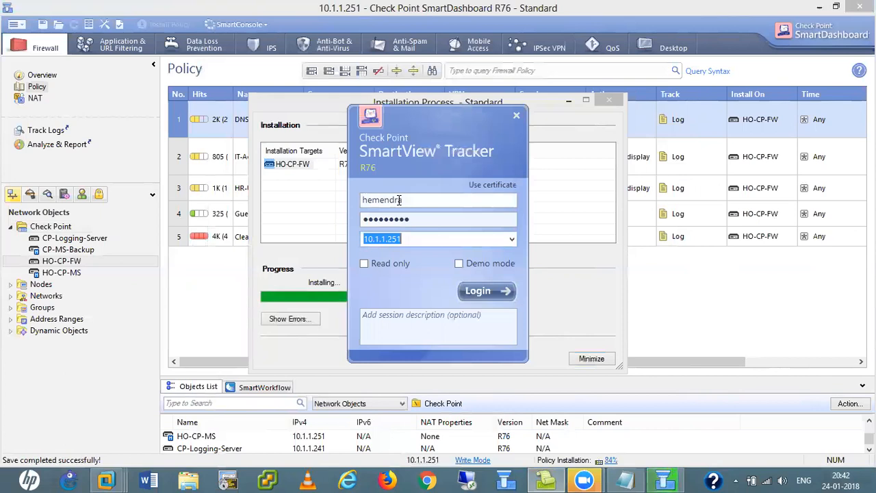
type("10.1.1.241")
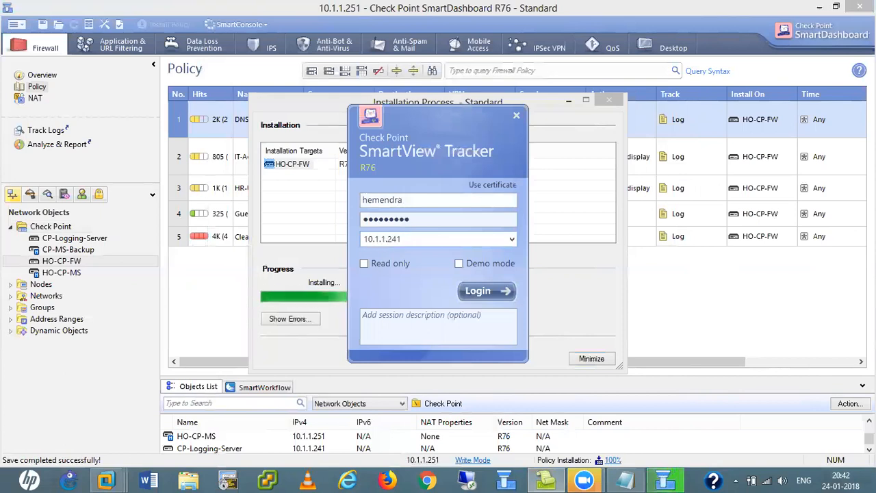
- Log in, approve the server fingerprint and dismiss the trial-period notice
left_click(490, 287)
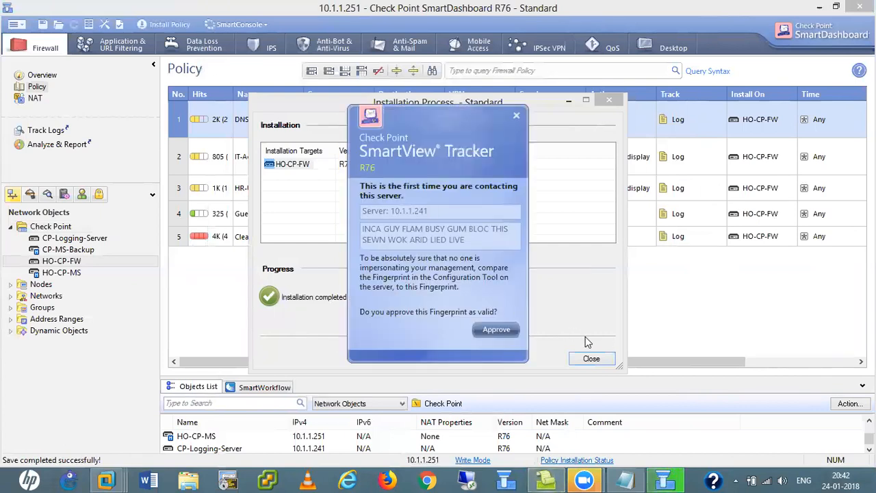
left_click(496, 330)
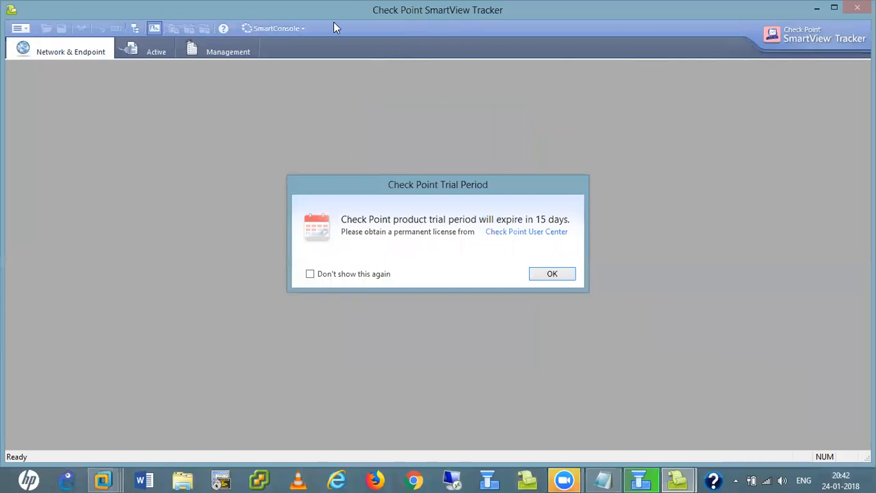
left_click(551, 274)
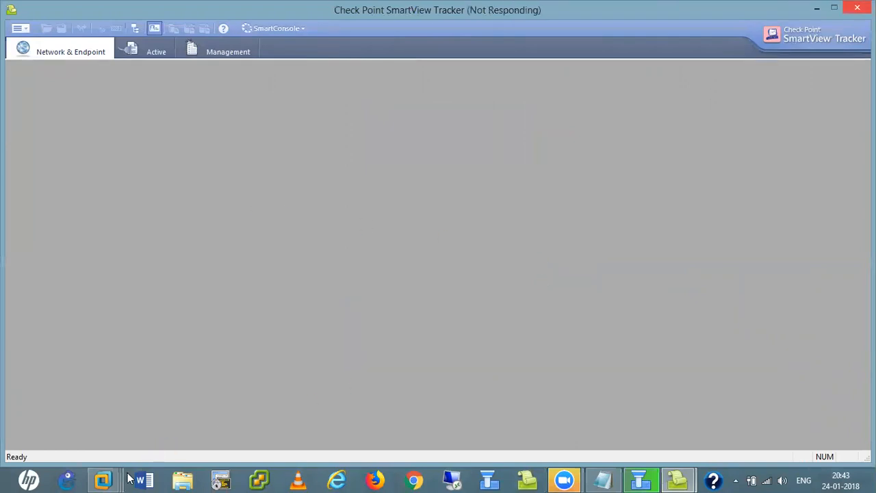
- Bring up the Win XP Pro virtual machine and dismiss the duplicate name error
mouse_move(118, 477)
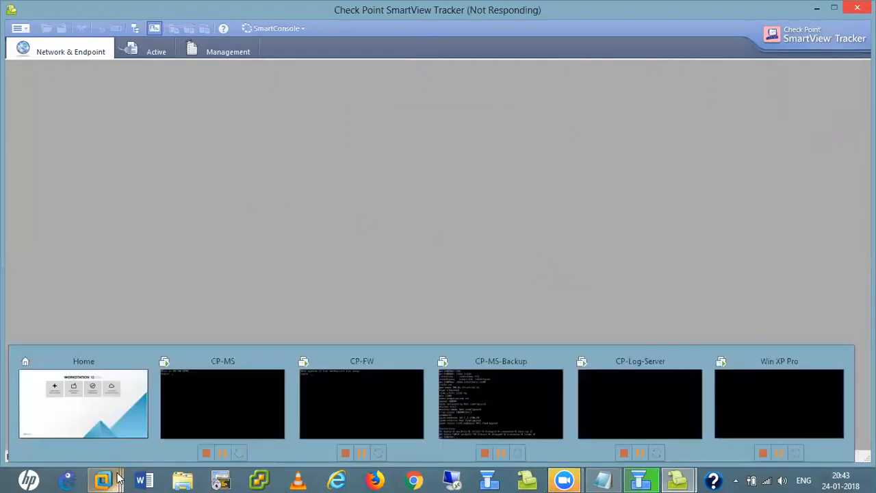
left_click(784, 410)
left_click(508, 302)
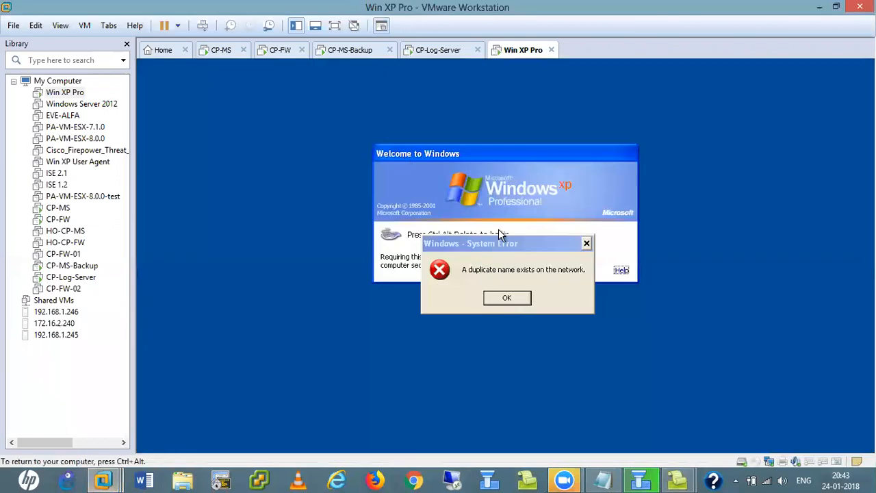
left_click(504, 301)
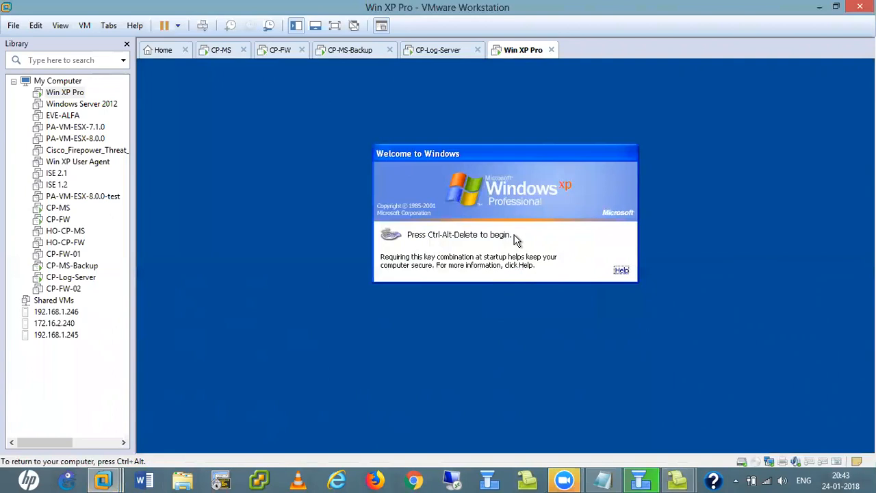
- Log on locally to TEST-PC with the administrator account, then return to SmartView Tracker
key("ctrl+alt+Insert")
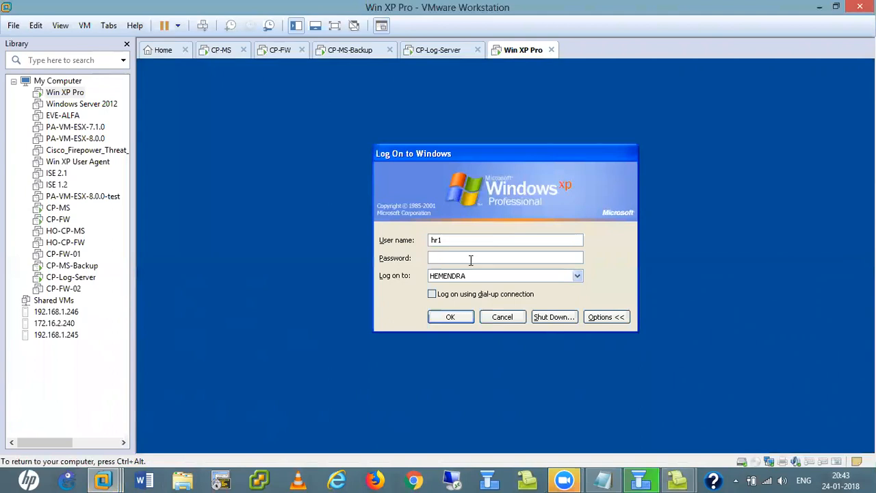
left_click(577, 276)
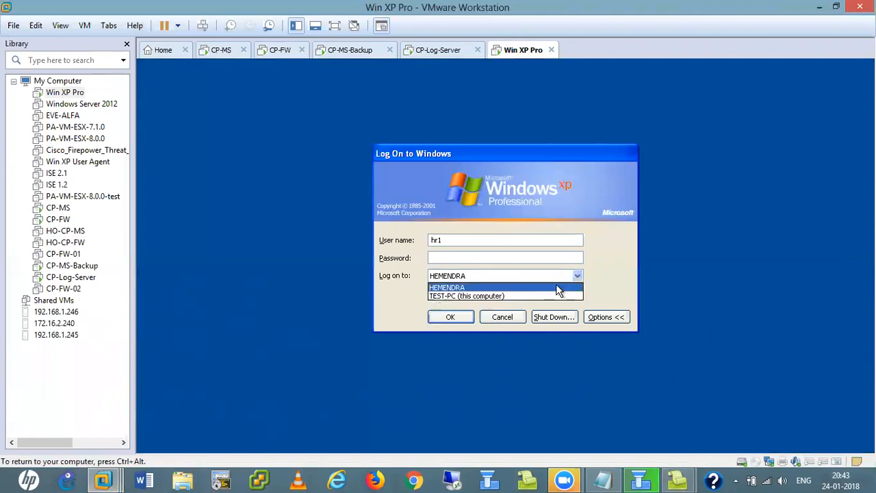
left_click(478, 296)
left_click(455, 238)
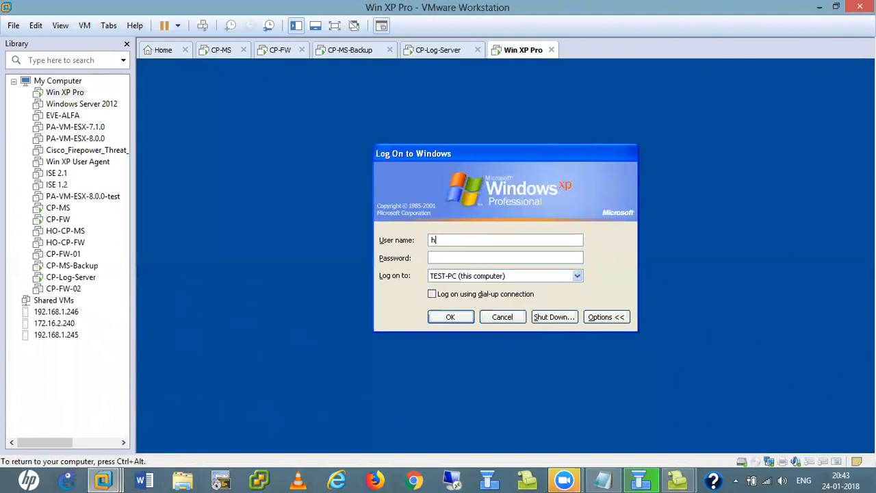
type("administrator")
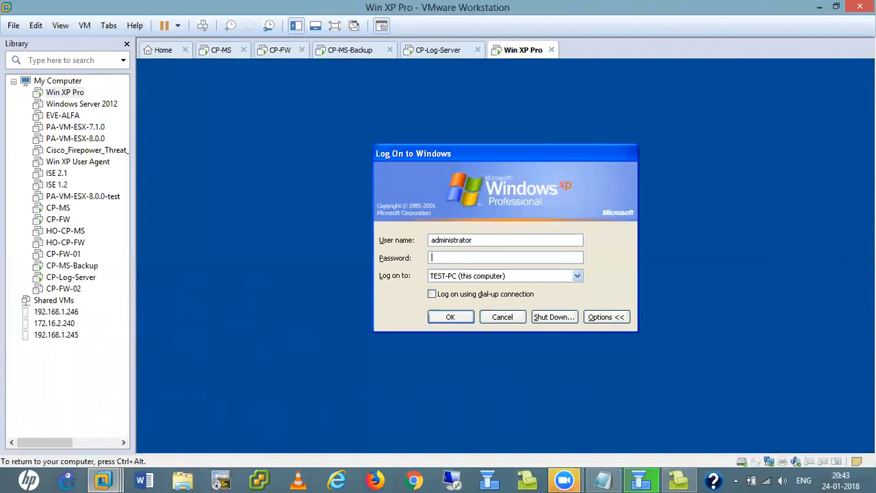
type("•••••")
key("BackSpace")
key("BackSpace")
key("BackSpace")
key("BackSpace")
key("BackSpace")
key("BackSpace")
key("BackSpace")
key("Return")
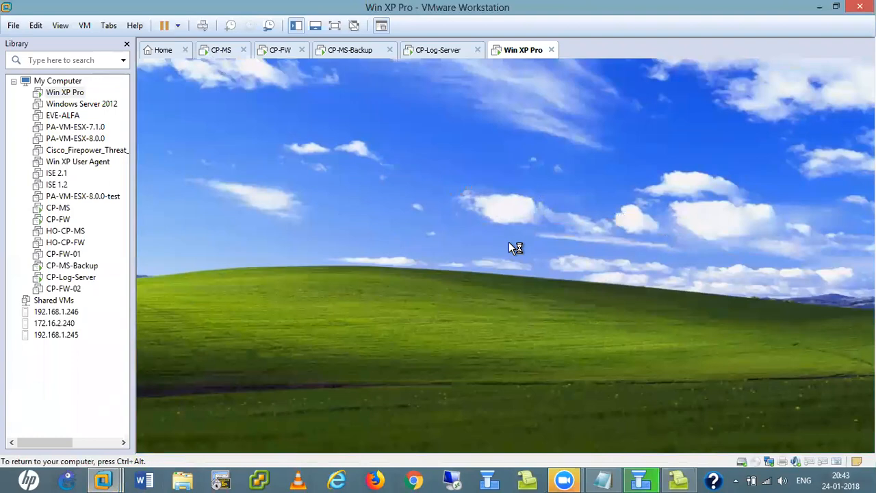
left_click(679, 481)
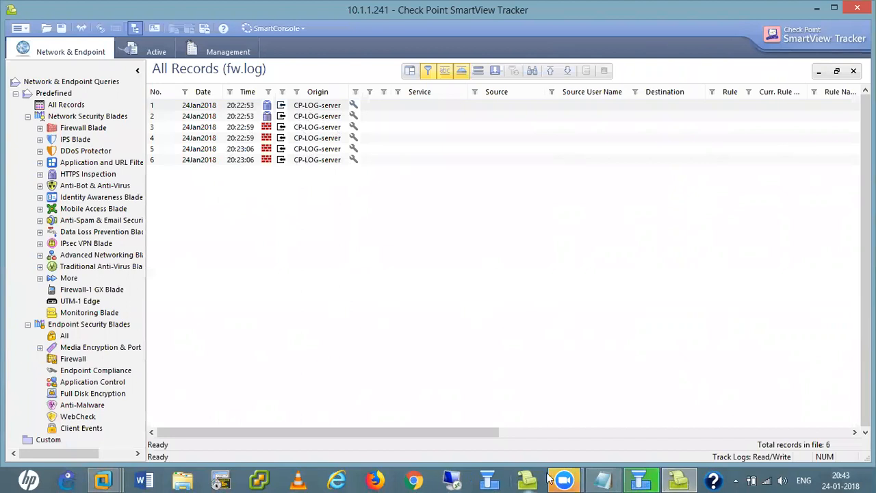
- Return to SmartDashboard and close the finished Installation Process dialog
left_click(611, 479)
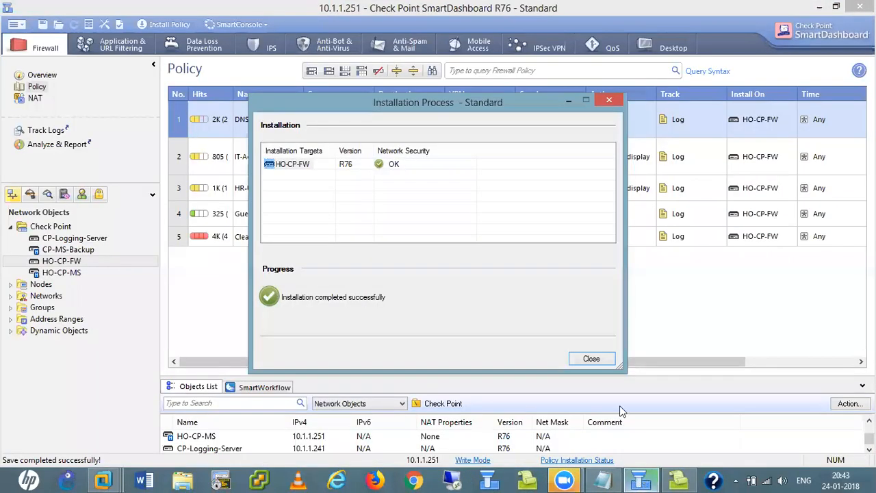
left_click(591, 359)
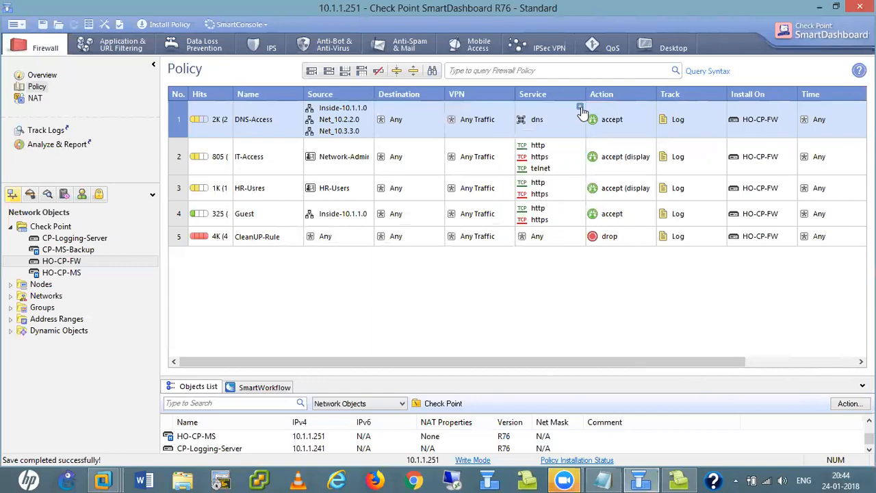
- Add http and https to the services of rule 1 DNS-Access
left_click(580, 108)
type("http")
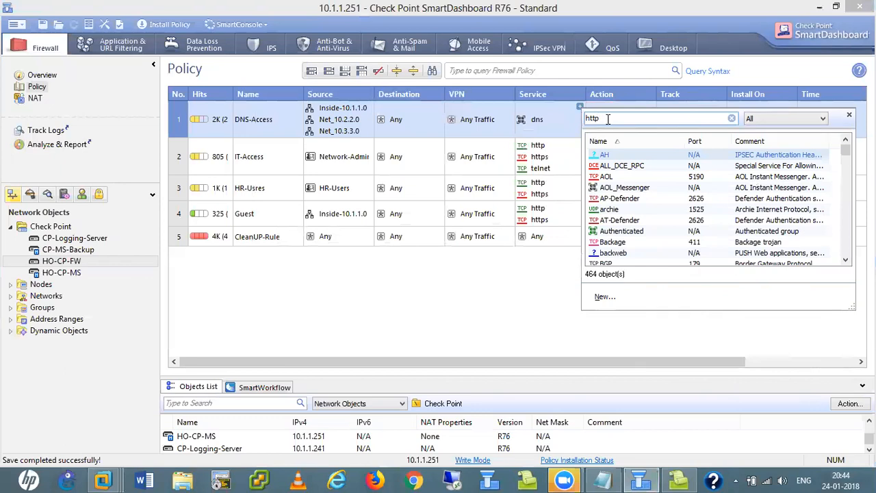
double_click(619, 177)
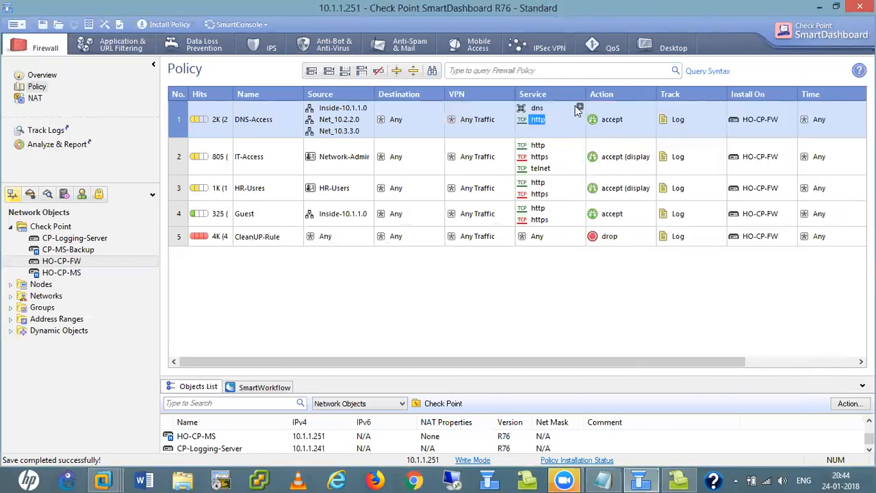
left_click(579, 108)
type("https")
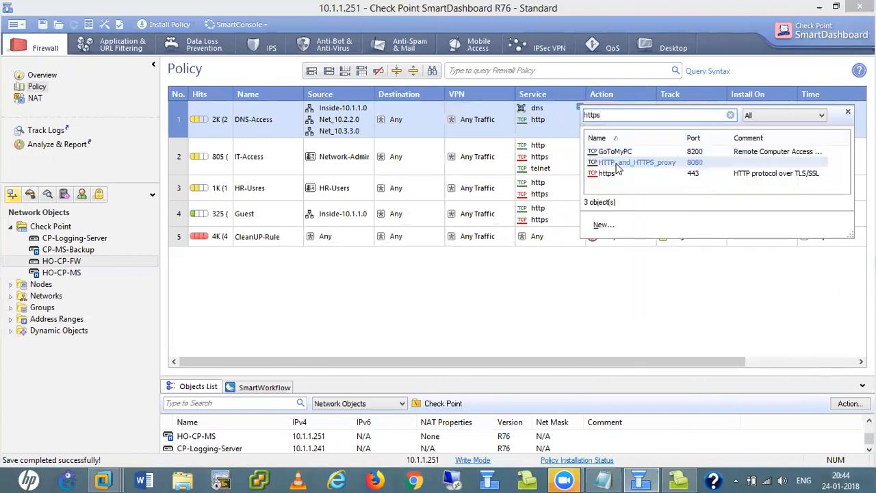
left_click(607, 174)
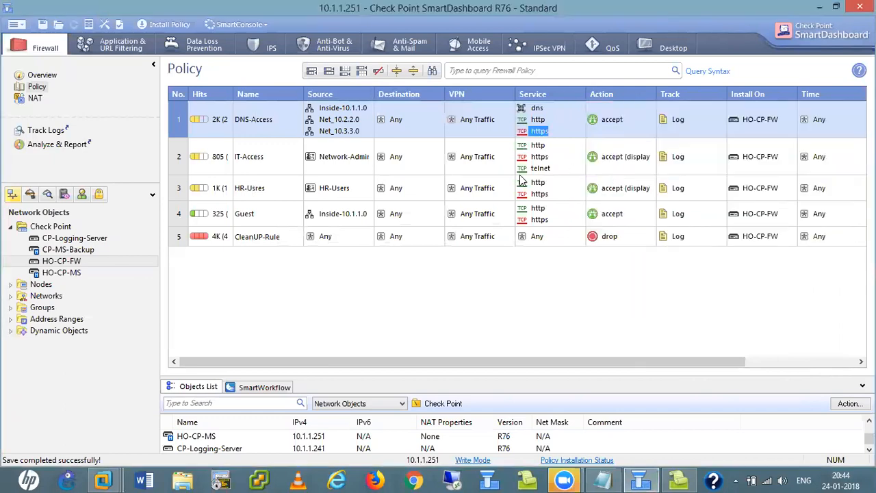
- Delete rule 2 IT-Access and confirm the deletion
left_click(176, 156)
right_click(176, 154)
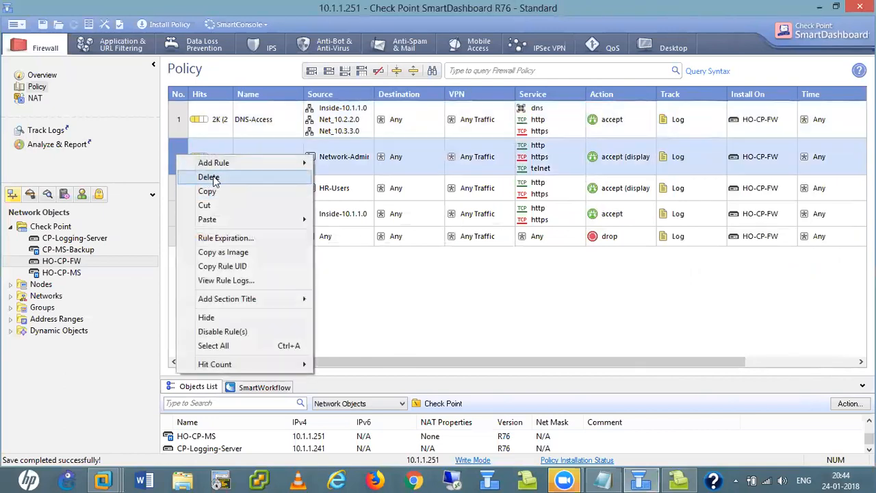
left_click(208, 177)
left_click(457, 267)
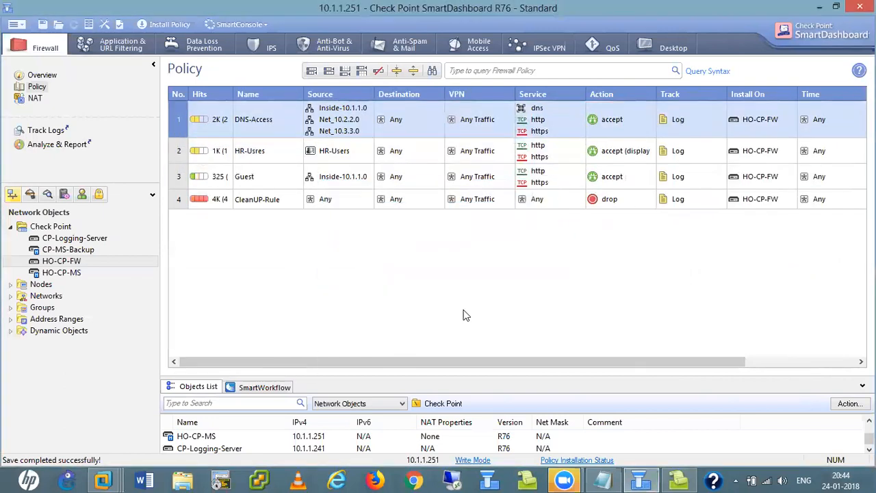
- Start installing the policy on HO-CP-FW, checking SmartView Tracker while it runs
left_click(177, 26)
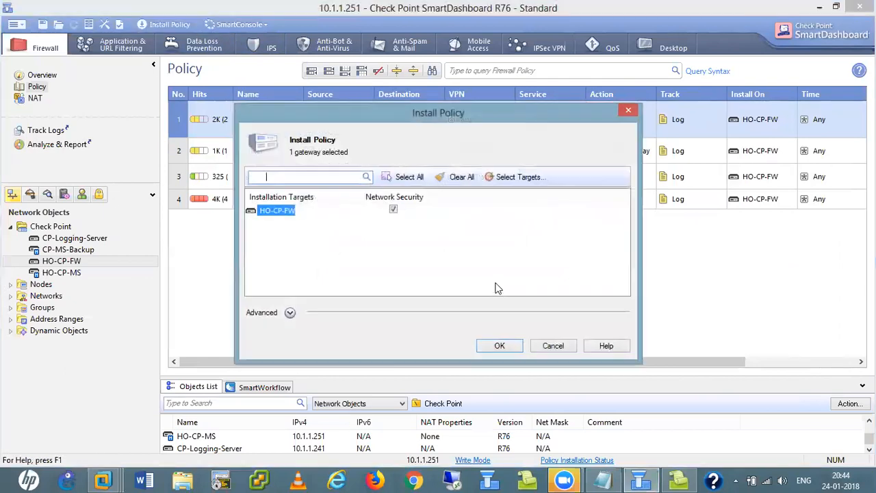
left_click(501, 344)
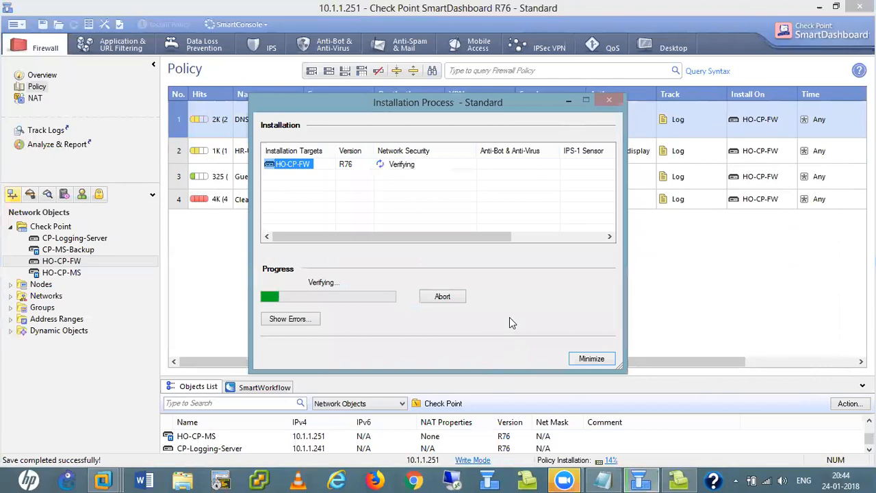
left_click(680, 479)
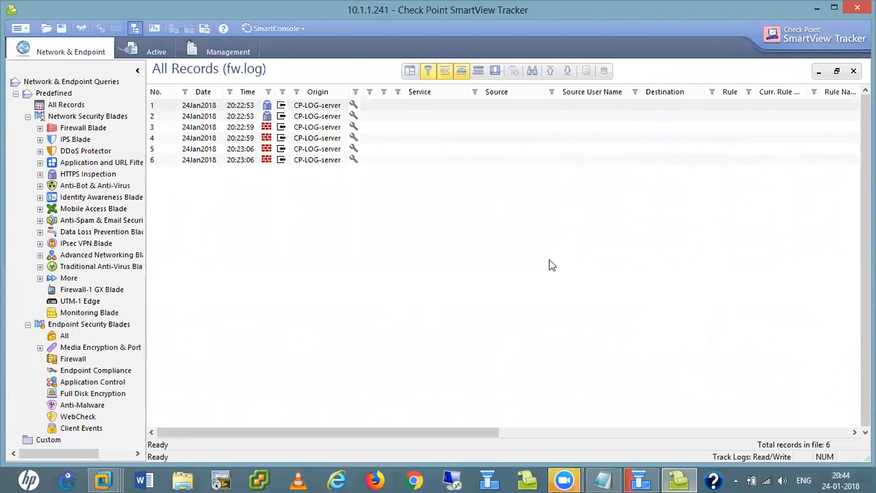
left_click(641, 479)
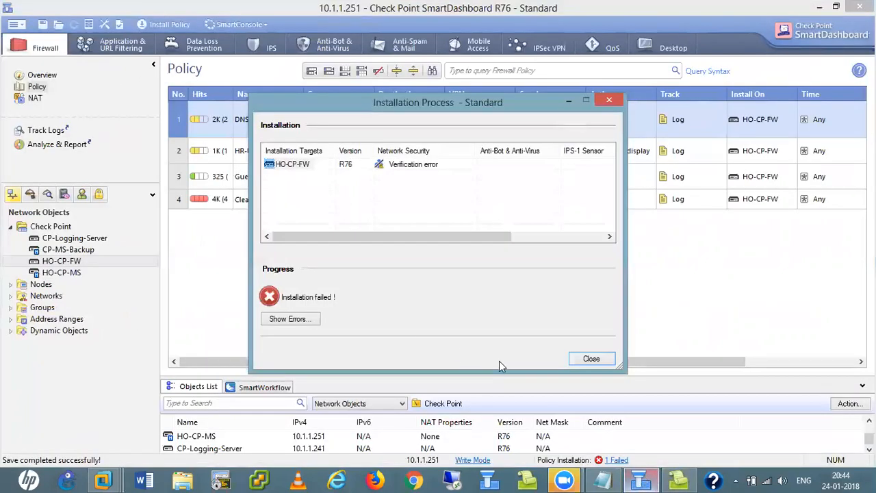
- Review the errors showing DNS-Access hides later rules, close the dialogs, and disable Guest rule 3
left_click(302, 320)
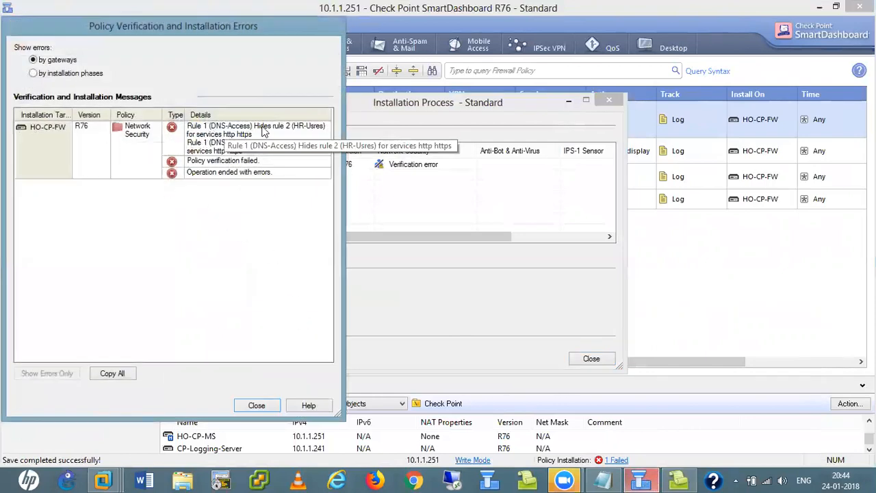
left_click(256, 406)
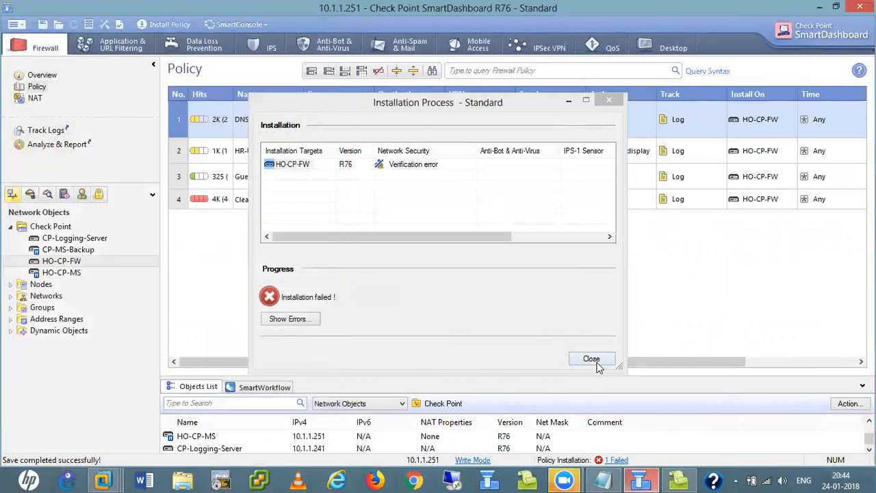
left_click(592, 359)
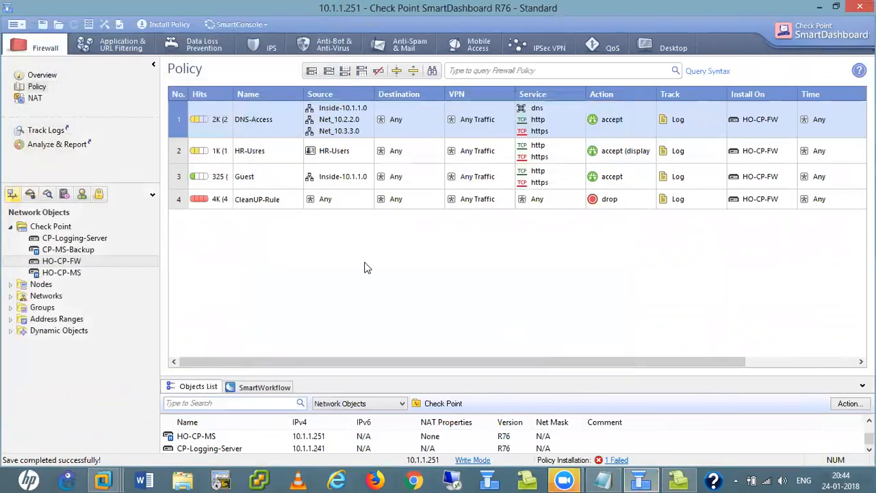
right_click(182, 178)
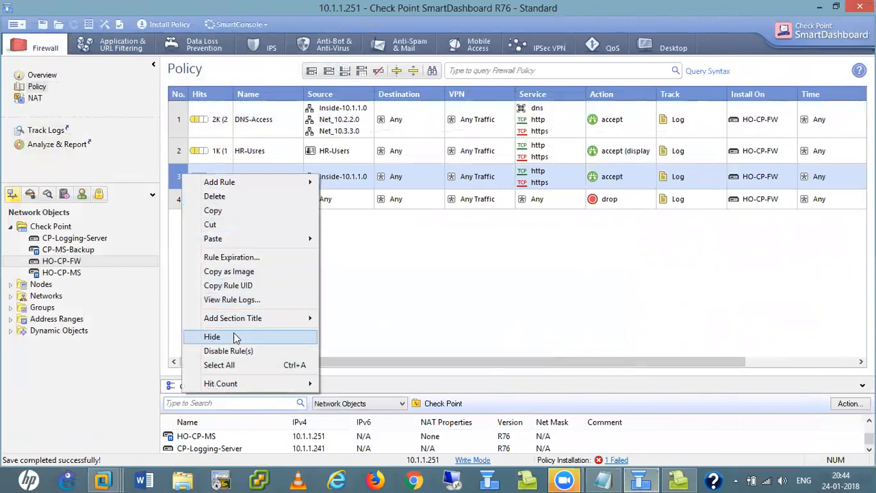
left_click(233, 350)
- Disable rule 2 HR-Usres via Disable Rule(s) in its context menu
right_click(177, 151)
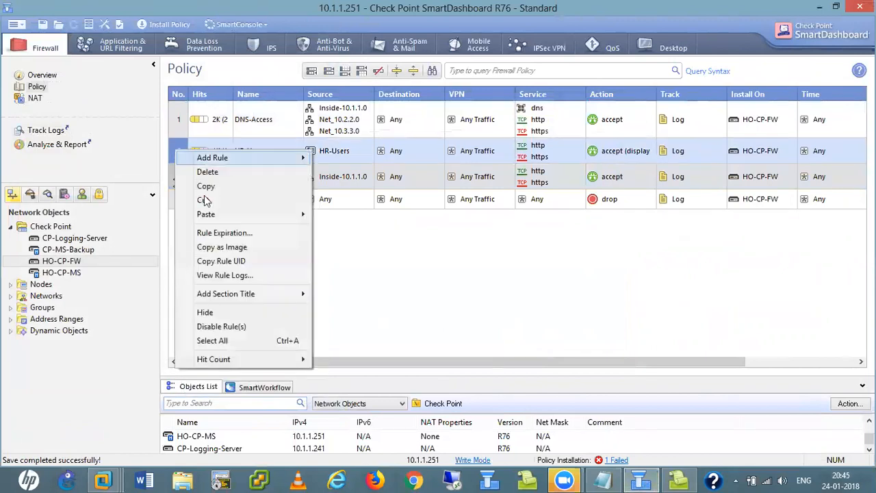
left_click(250, 327)
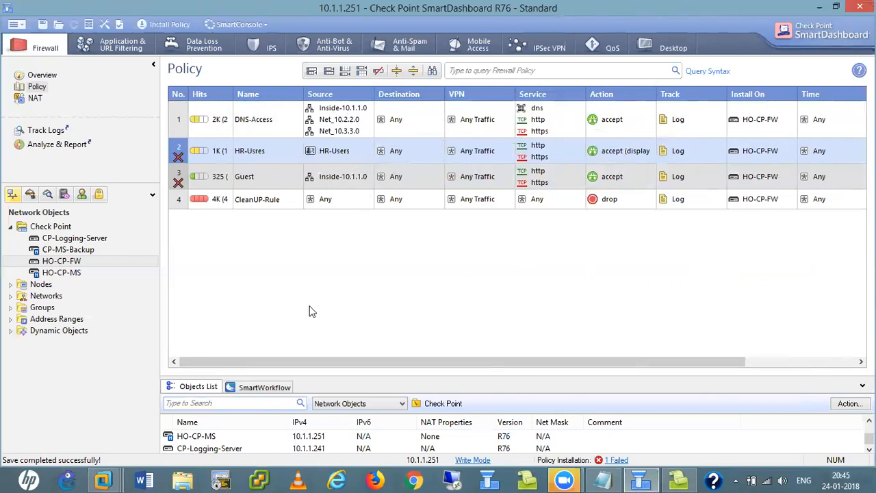
- Install the revised policy on HO-CP-FW and close the successful installation report
left_click(157, 26)
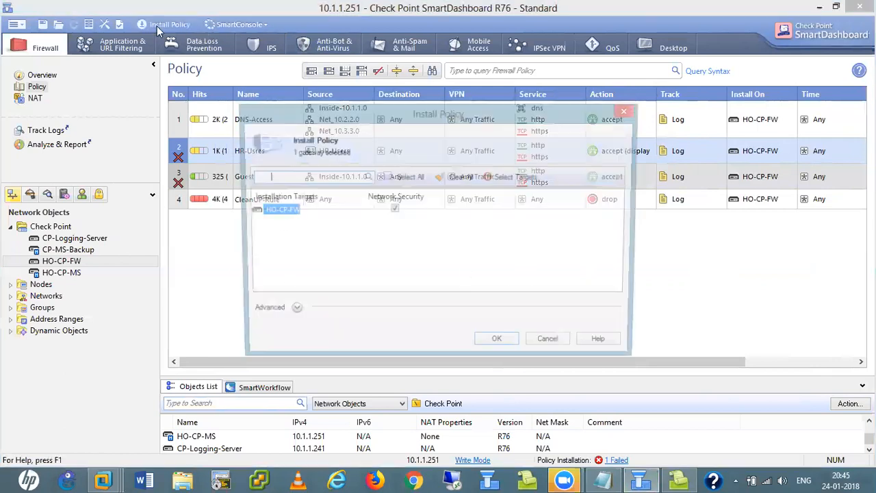
left_click(497, 340)
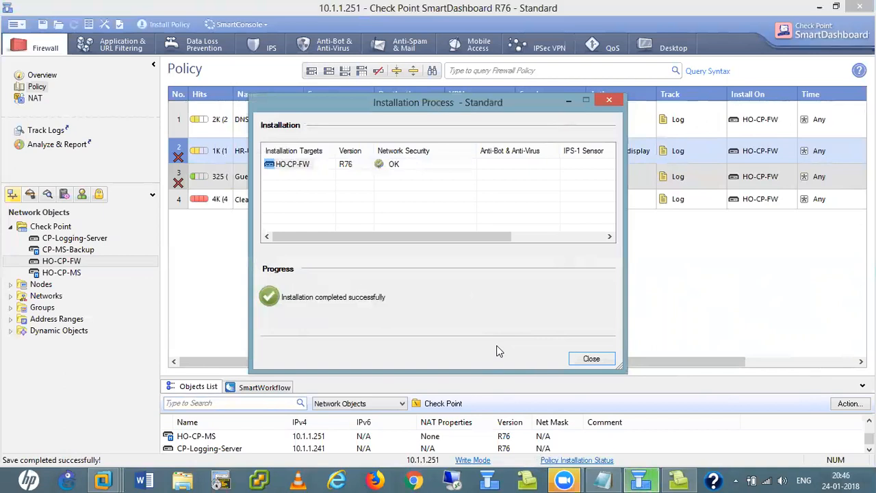
left_click(592, 359)
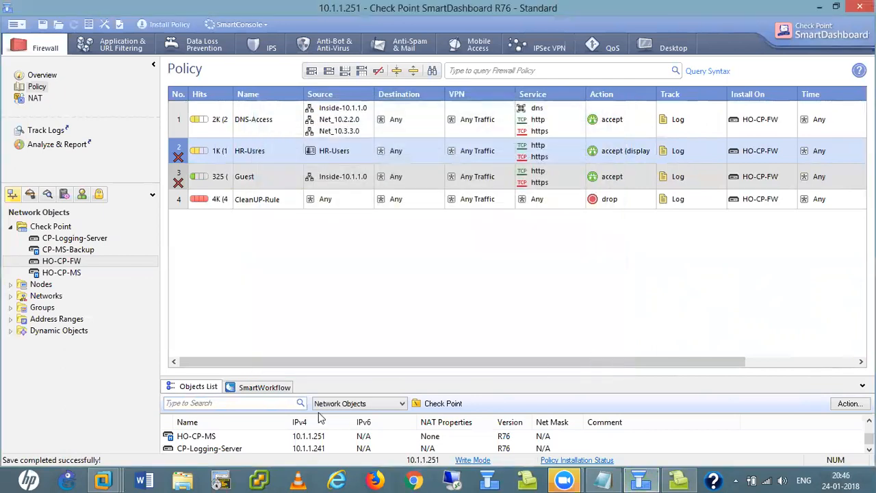
- Switch to the Win XP Pro virtual machine and dismiss the secure gateway prompt
mouse_move(103, 480)
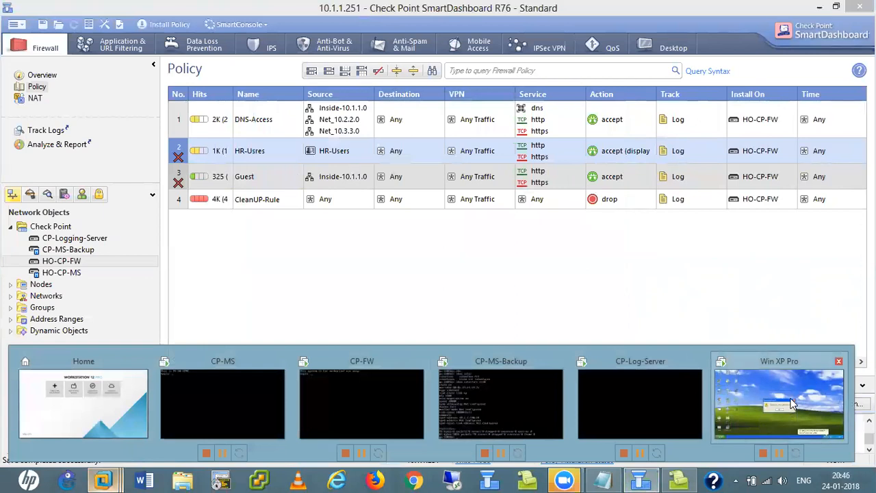
left_click(792, 404)
left_click(497, 286)
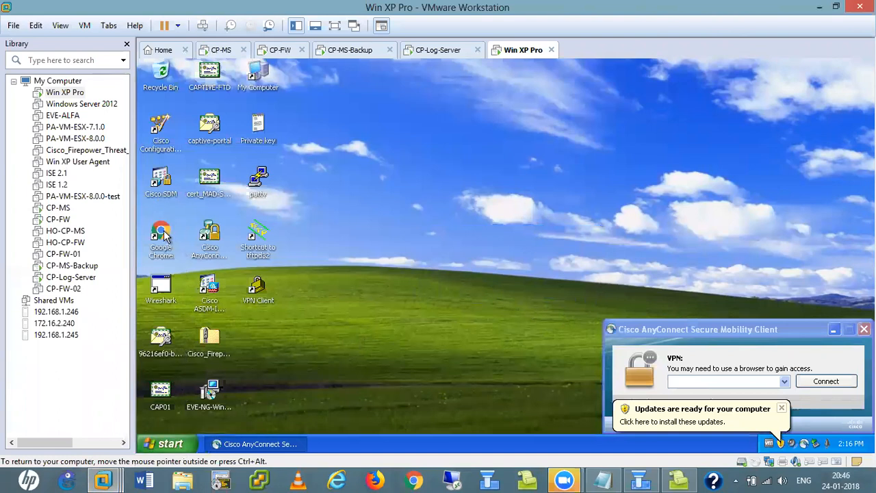
key("super+r")
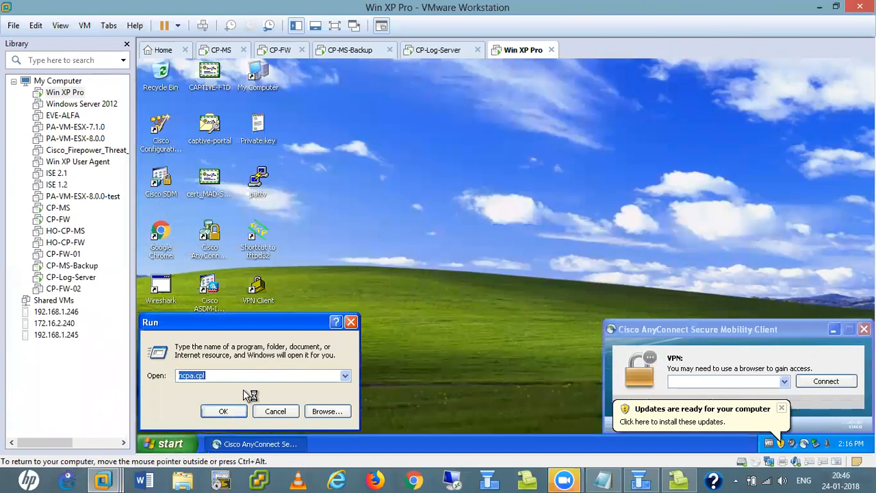
left_click(278, 411)
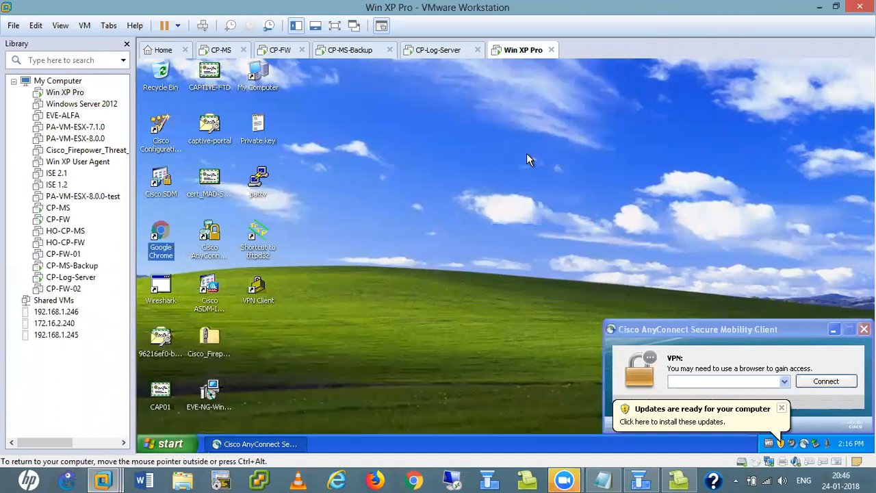
- Close the AnyConnect client window and updates notice, then refresh the XP desktop
left_click(864, 329)
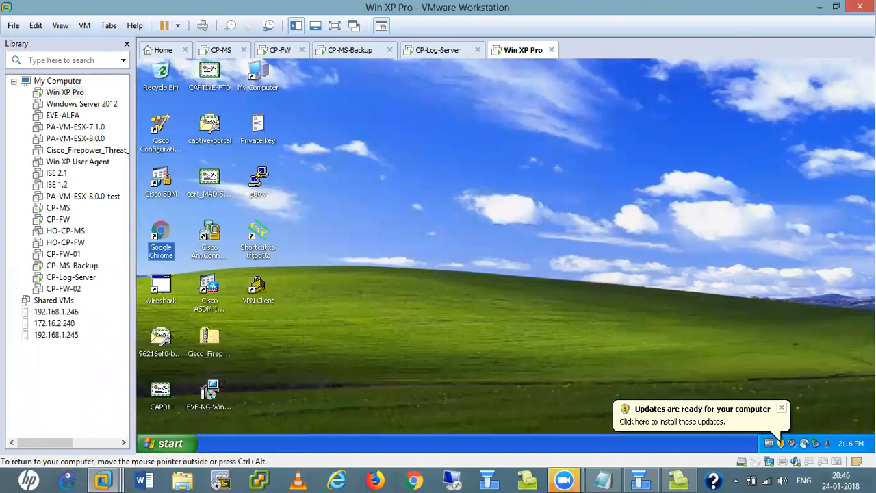
left_click(781, 409)
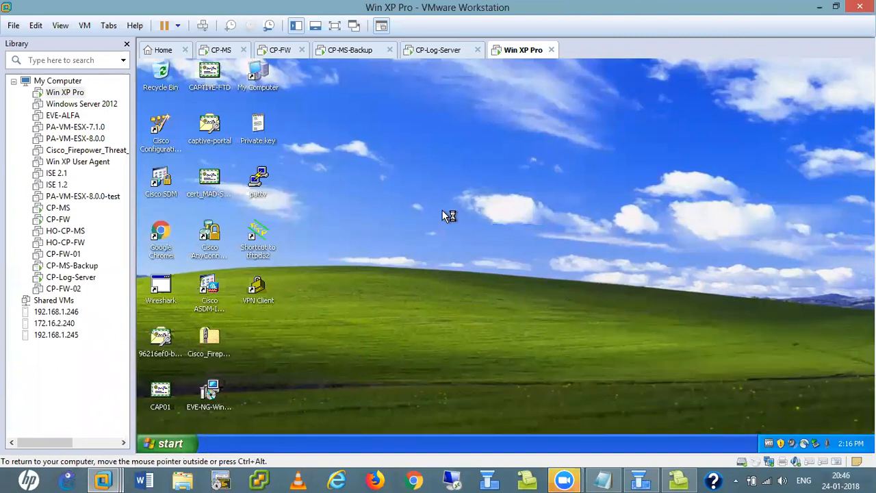
right_click(421, 169)
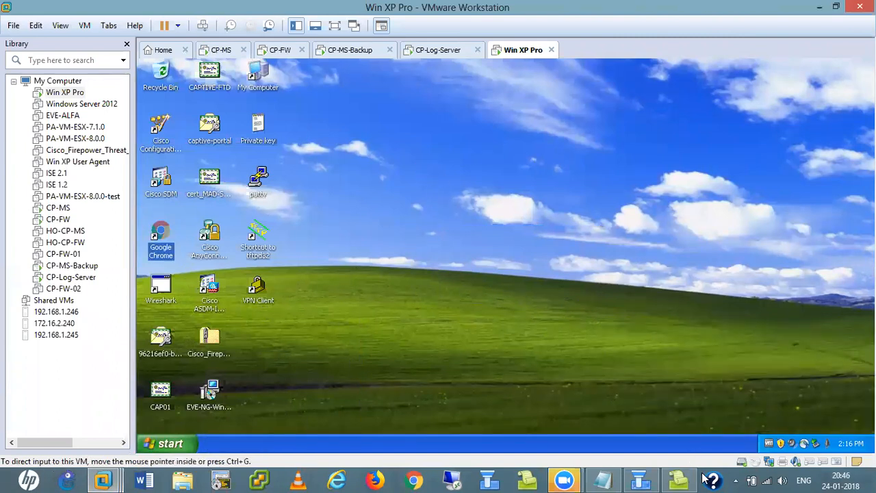
left_click(680, 479)
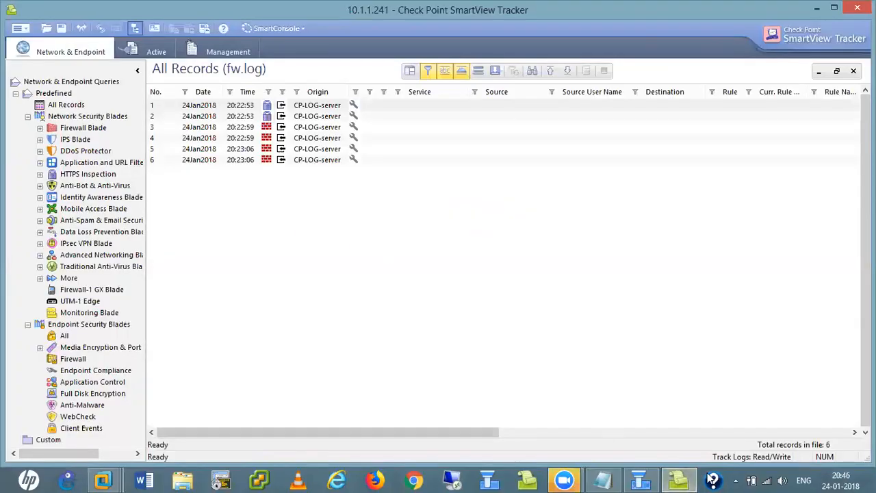
left_click(681, 479)
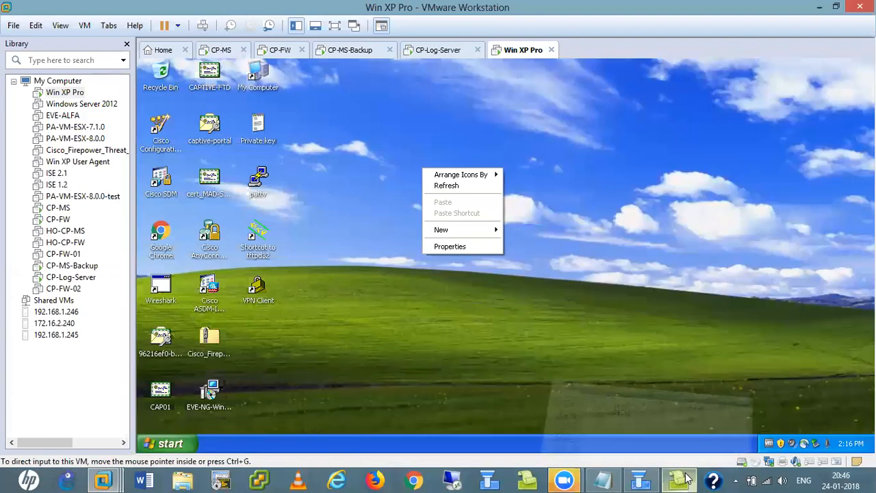
left_click(447, 188)
double_click(161, 232)
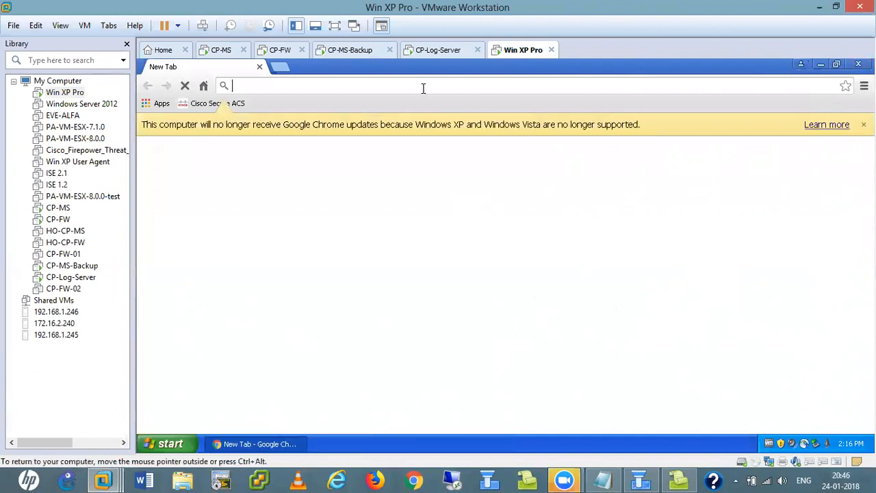
type("www.bietjhs.ac.in")
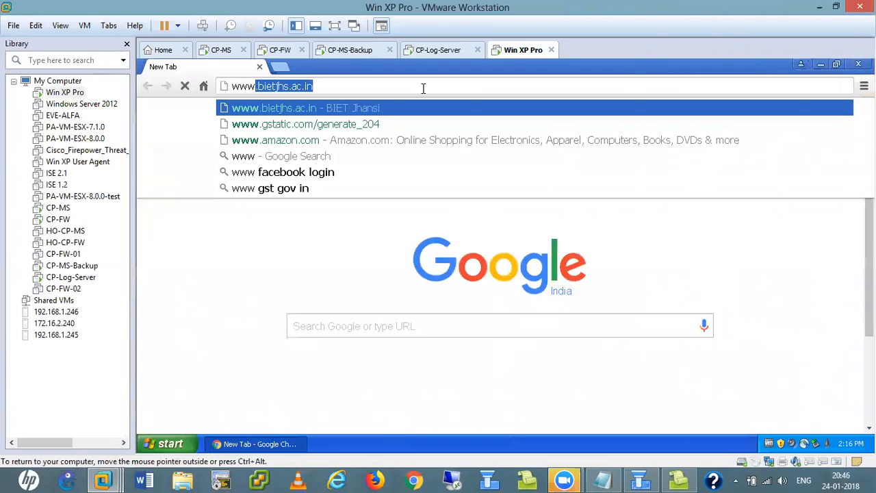
key("Return")
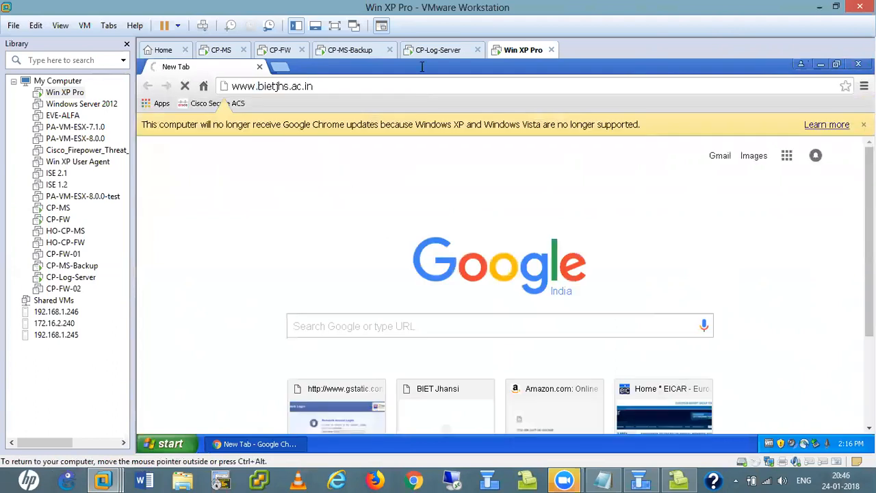
left_click(282, 66)
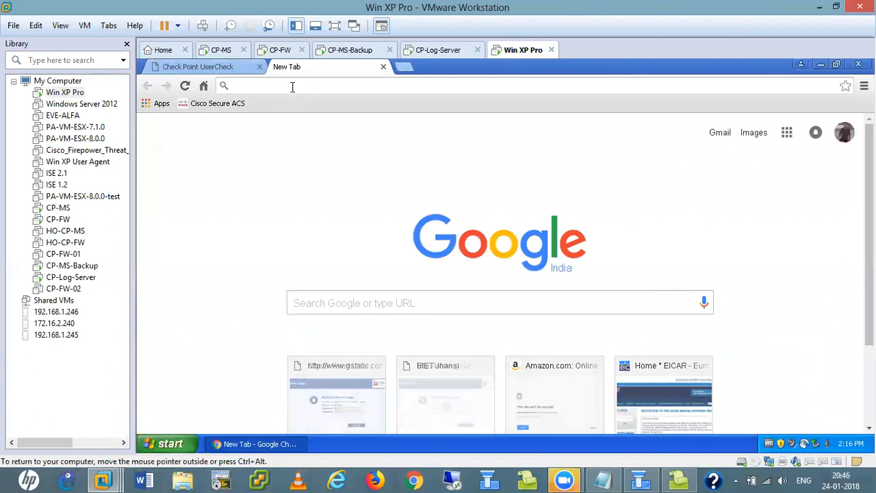
type("www.")
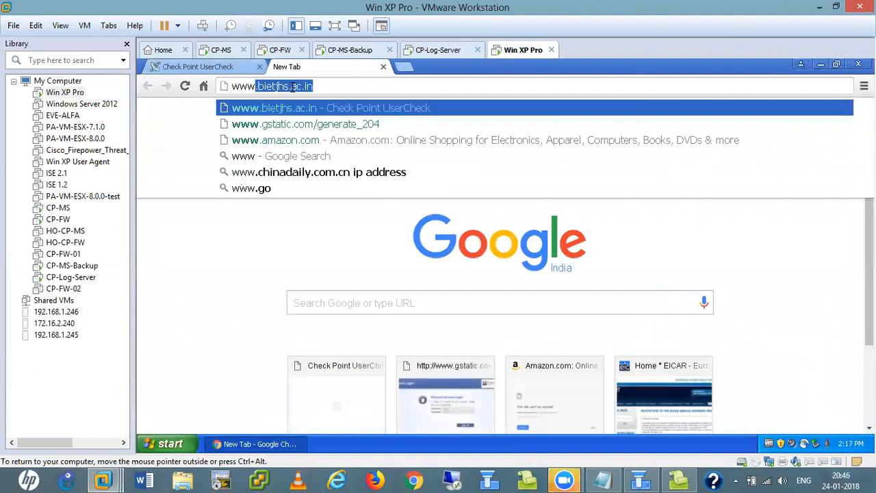
type("google.com")
key("Return")
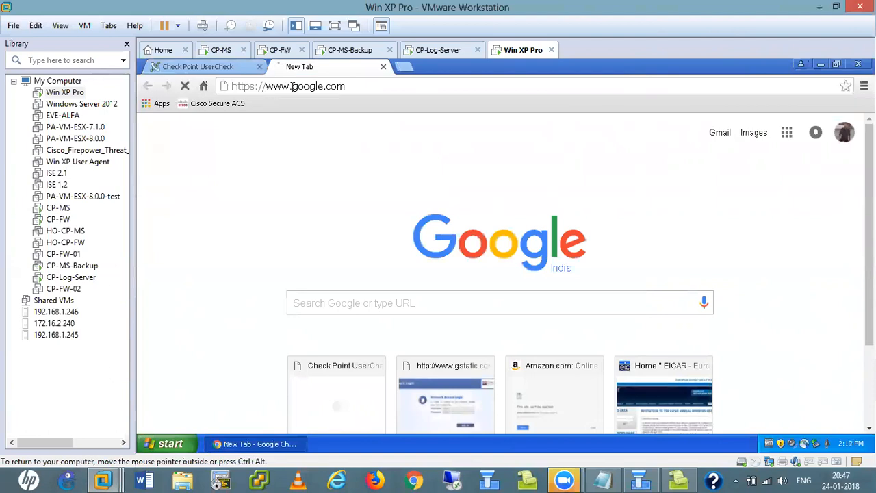
- View the Check Point Page Blocked notice, close that tab, and proceed to Google past the certificate warning
left_click(217, 69)
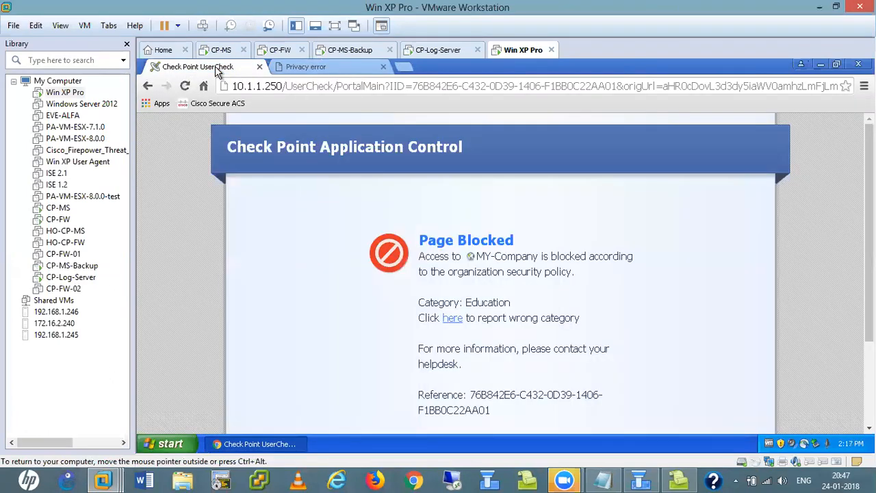
scroll(599, 293, "down", 1)
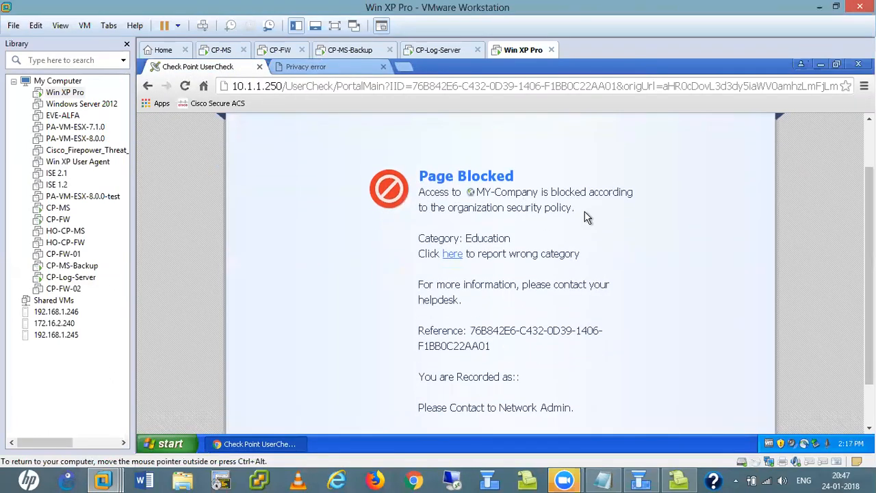
scroll(503, 248, "up", 1)
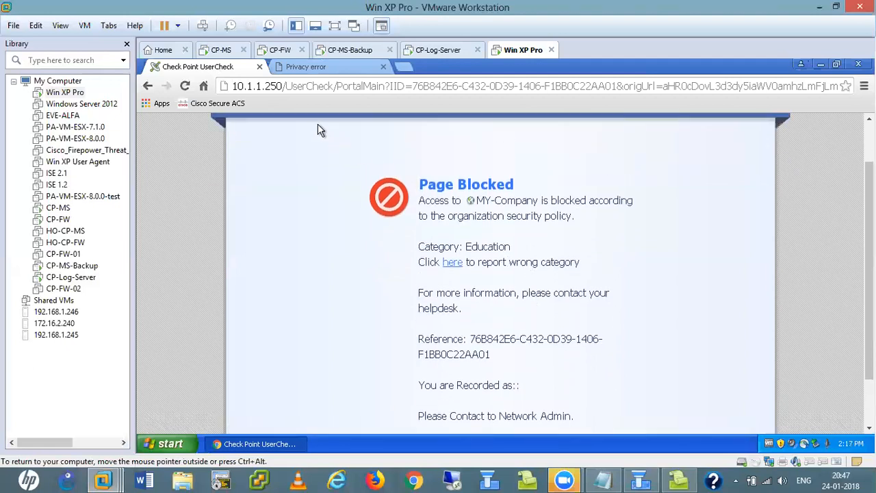
left_click(259, 67)
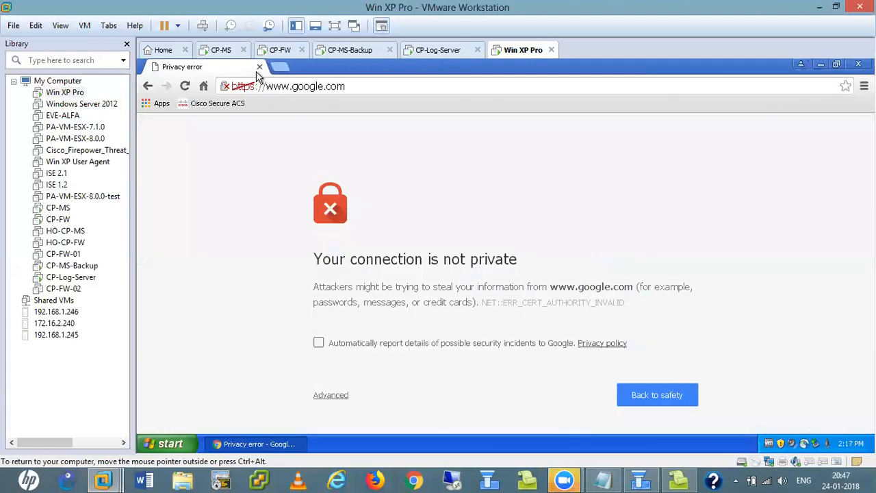
left_click(331, 395)
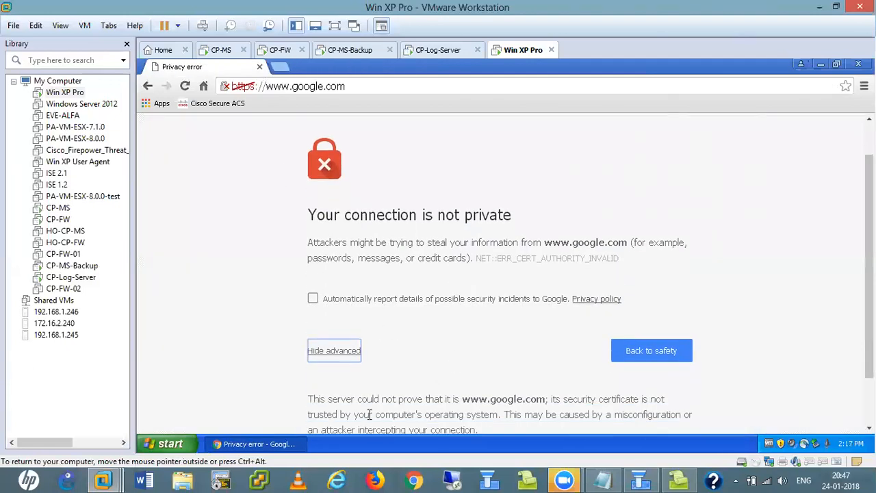
scroll(428, 368, "down", 2)
left_click(401, 397)
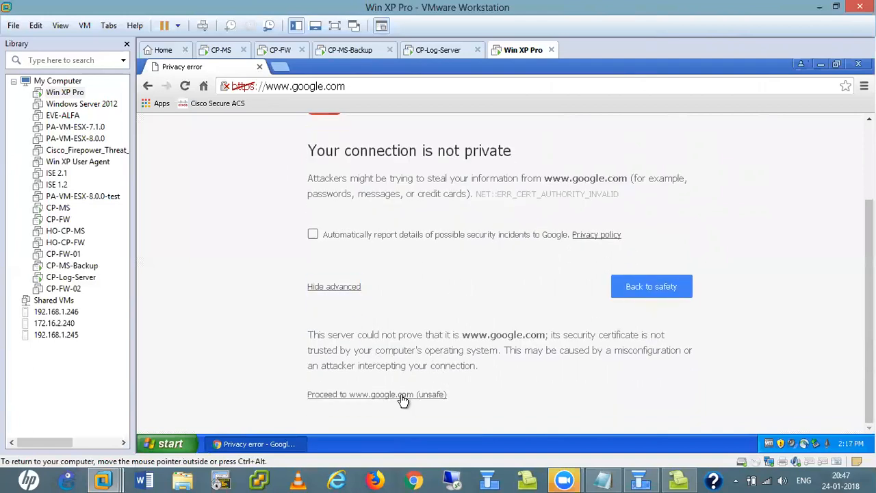
left_click(279, 67)
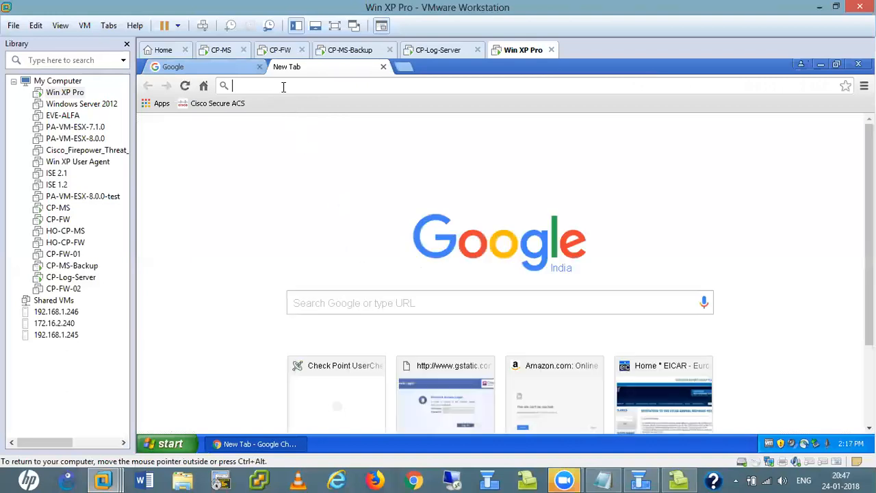
type("www.b")
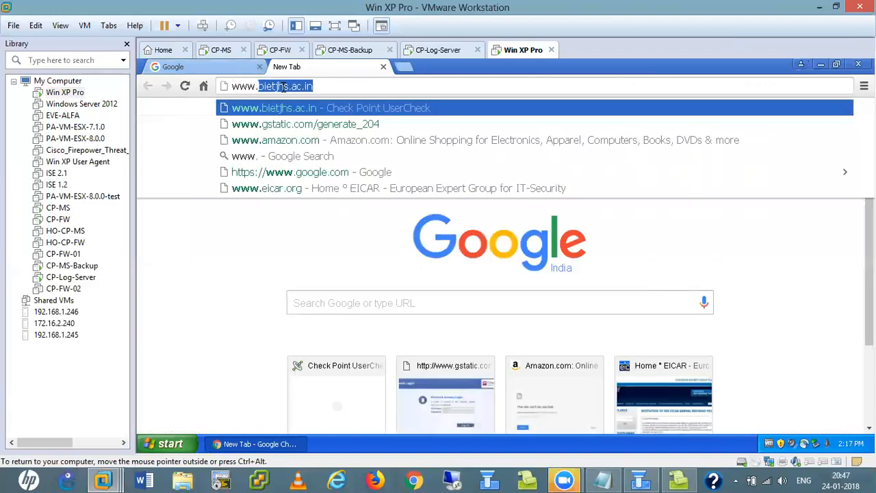
type("a")
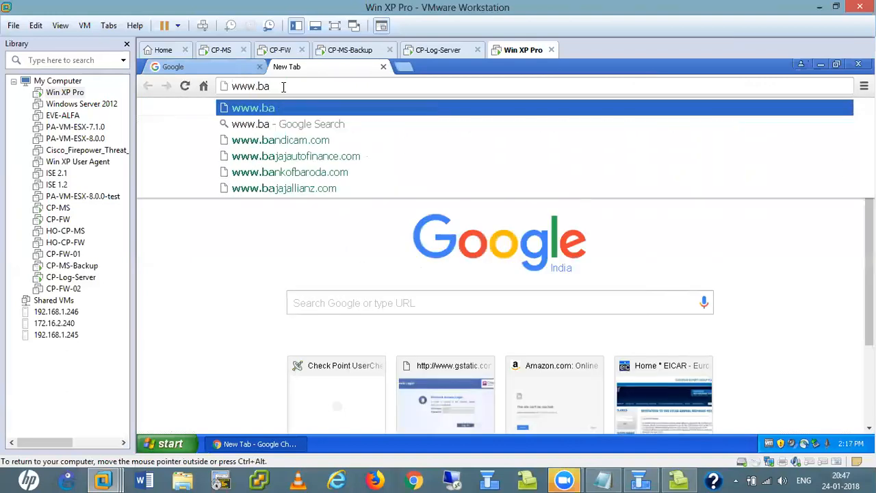
type("nkof")
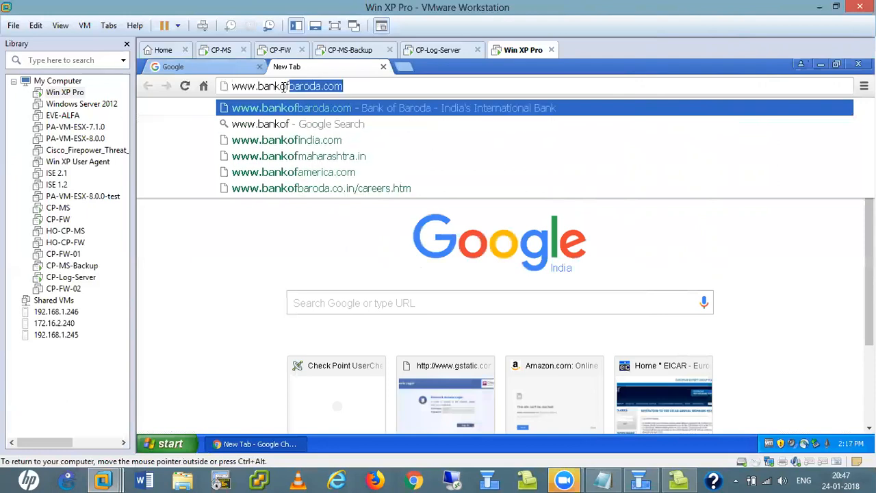
key("Return")
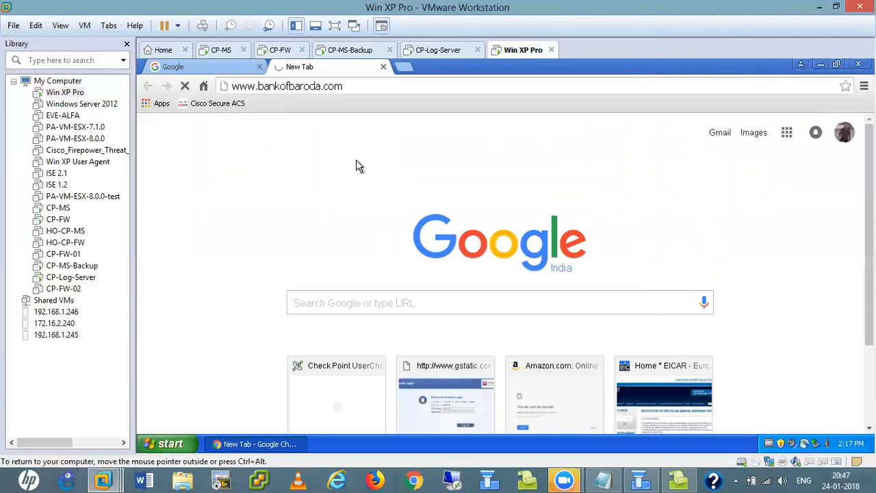
left_click(678, 479)
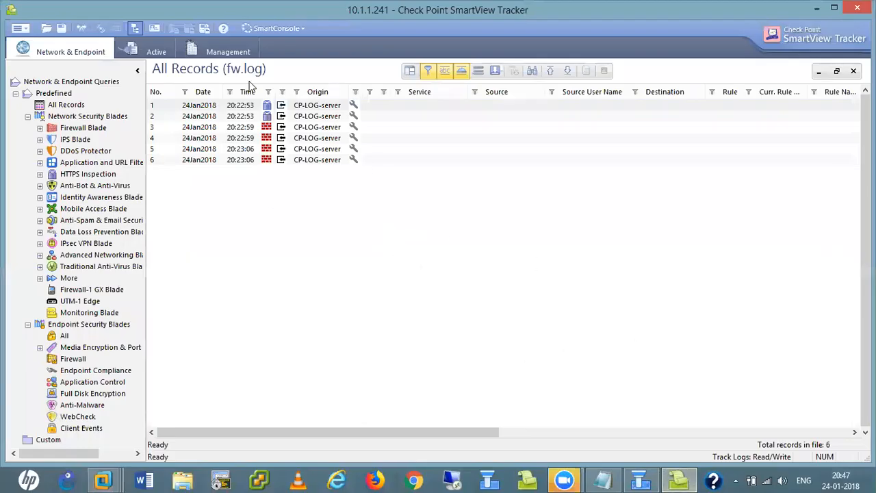
- Install the database via Policy > Install Database on CP-Logging-Server only, excluding CP-MS-Backup and HO-CP-MS
left_click(640, 479)
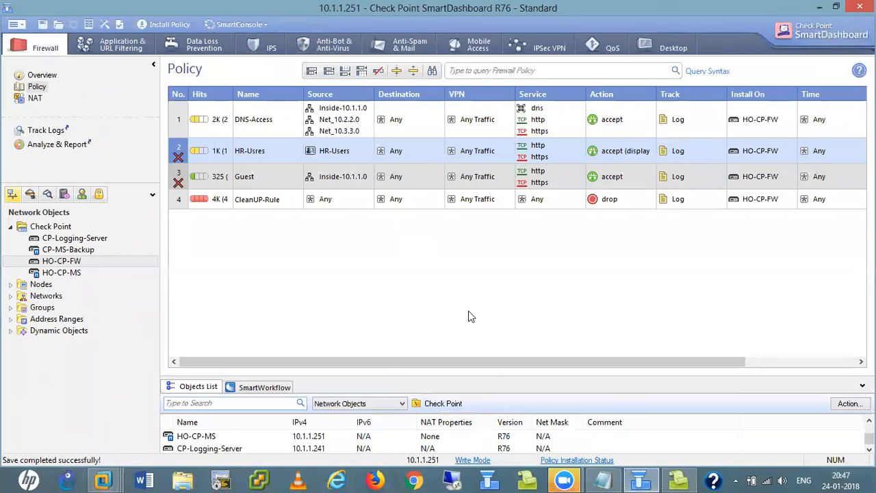
left_click(14, 24)
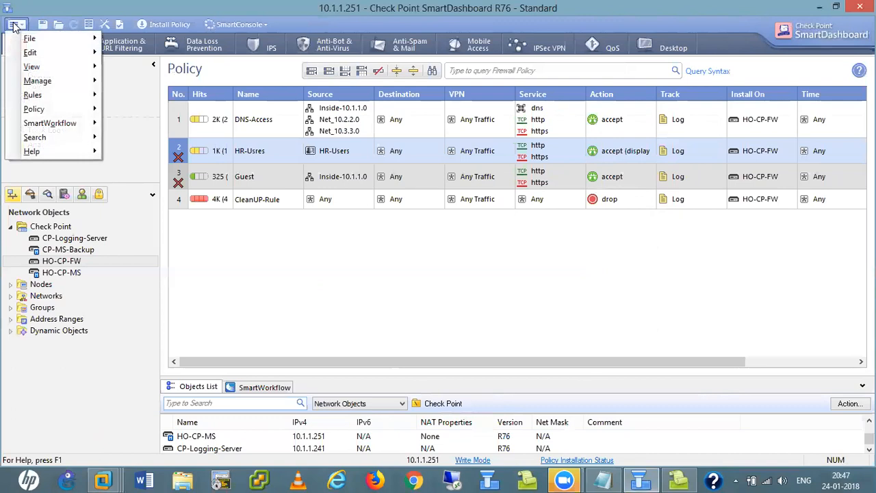
mouse_move(34, 111)
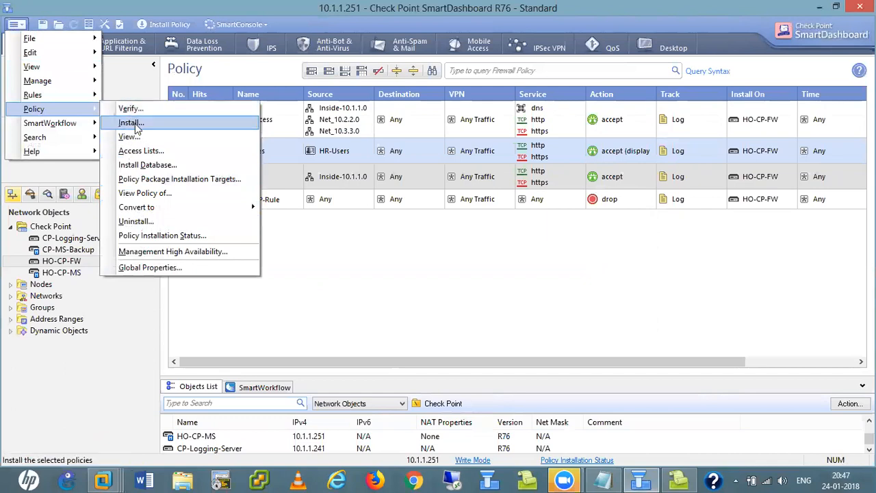
left_click(157, 169)
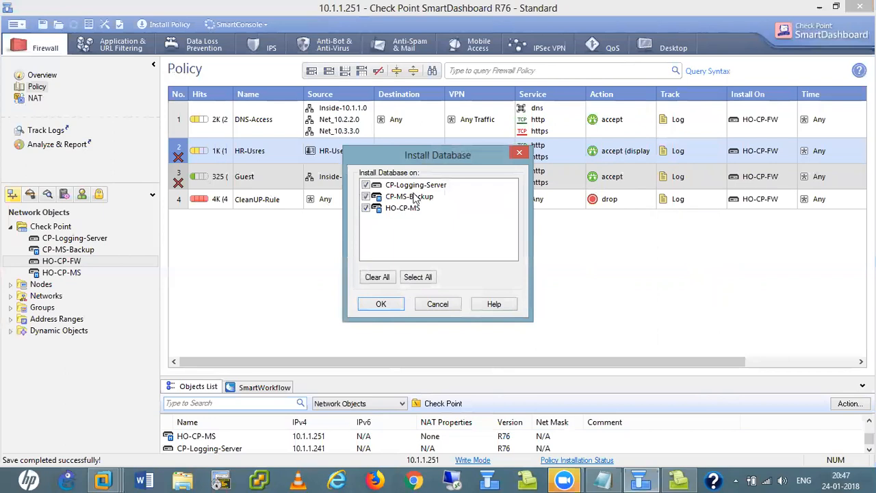
left_click(366, 197)
left_click(366, 208)
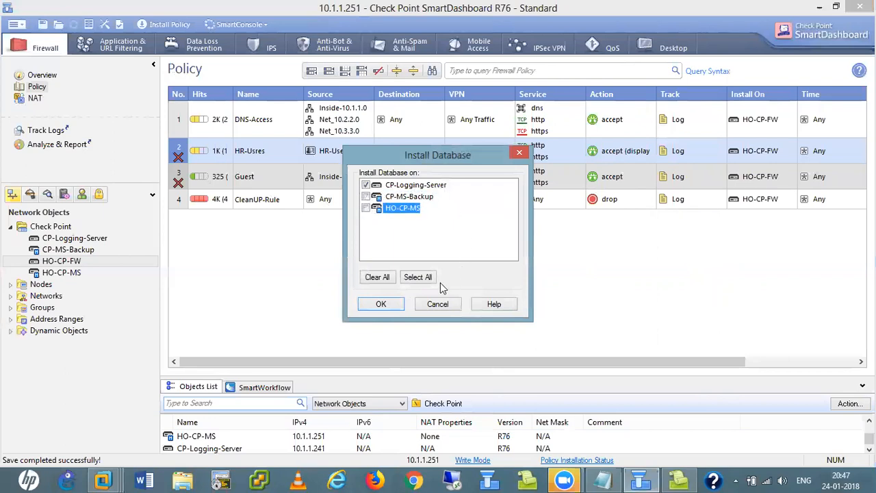
left_click(378, 304)
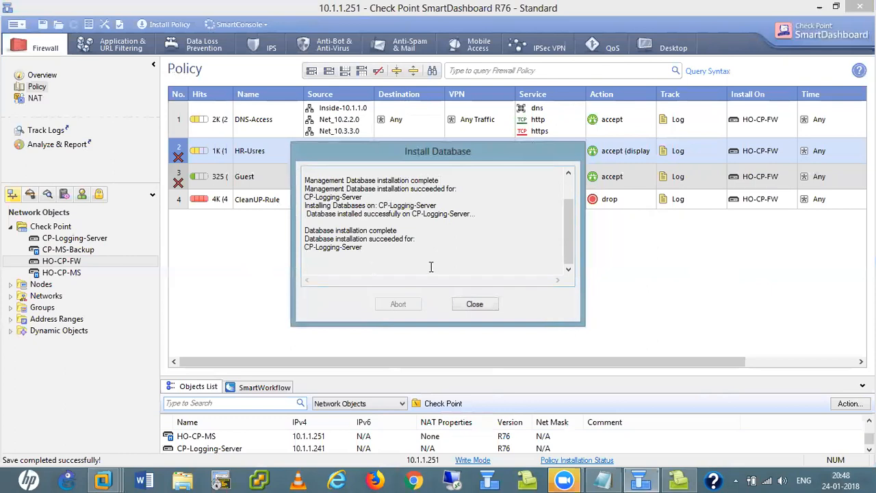
left_click(475, 303)
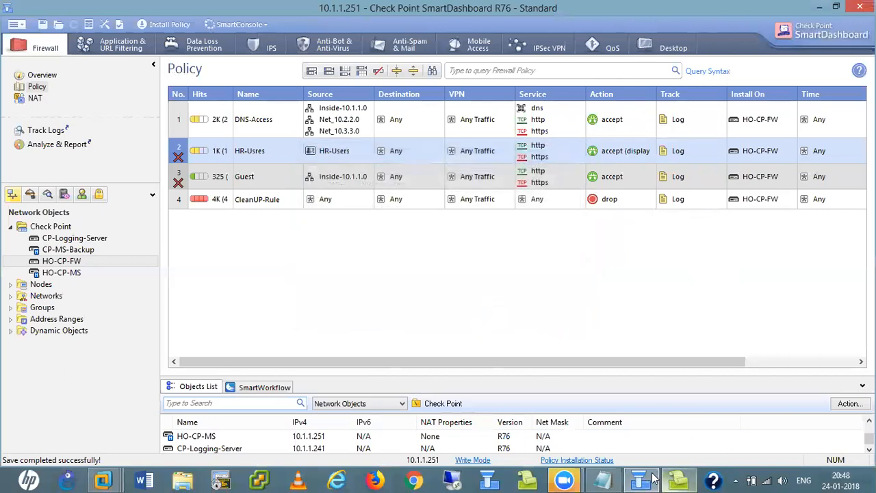
- Accept the database-reload warning and log SmartView Tracker back in to CP-Logging-Server
left_click(679, 479)
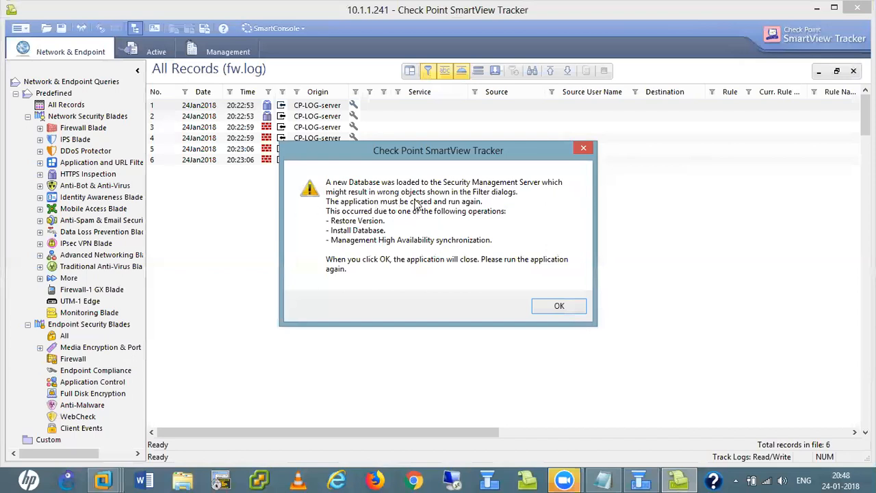
left_click(558, 307)
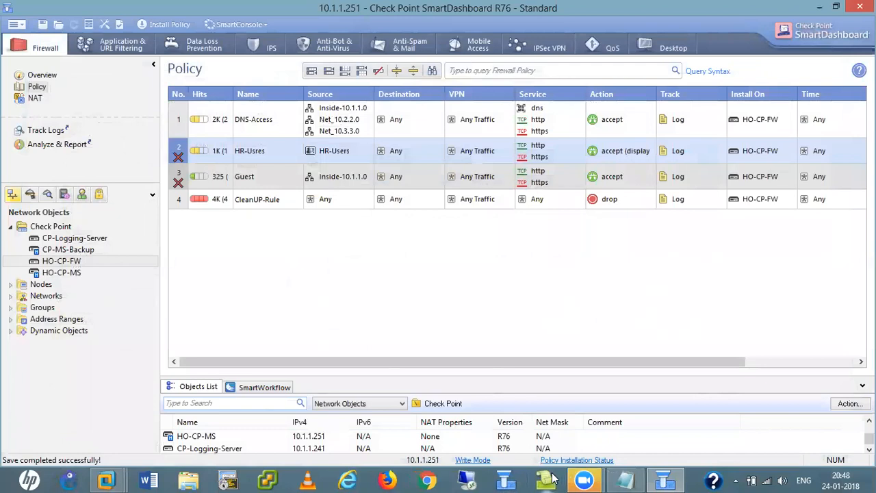
left_click(554, 483)
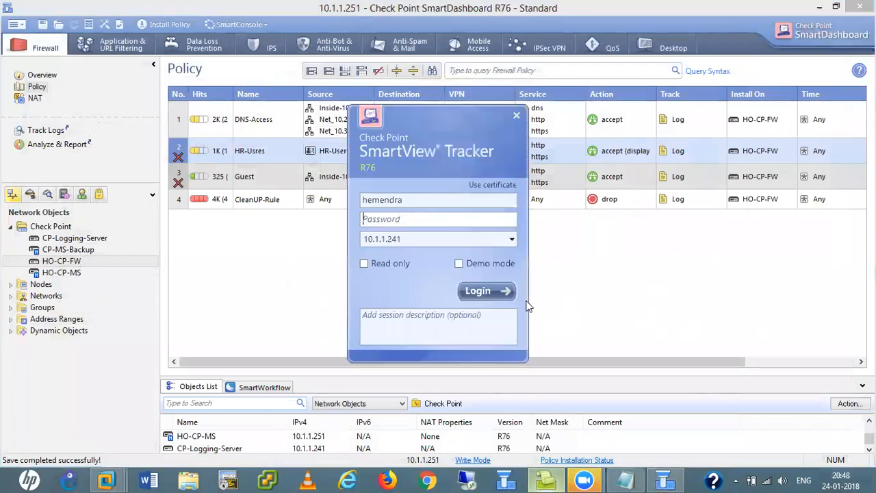
left_click(396, 219)
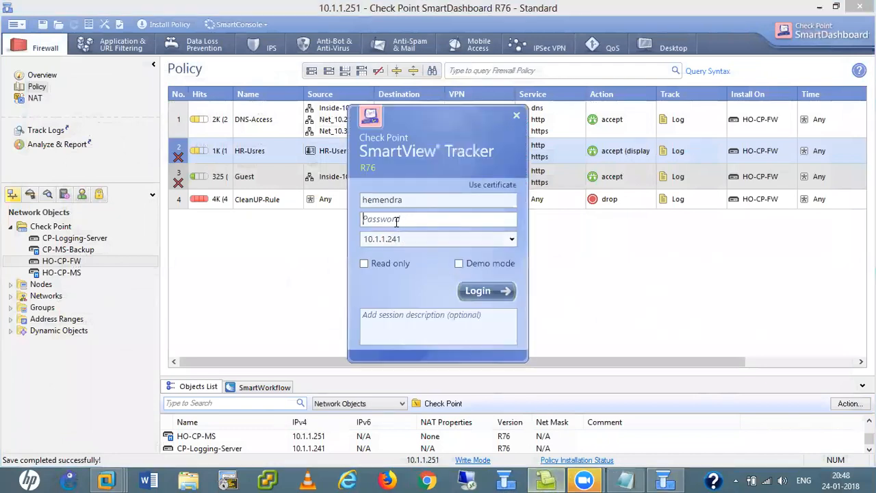
type("********")
key("Return")
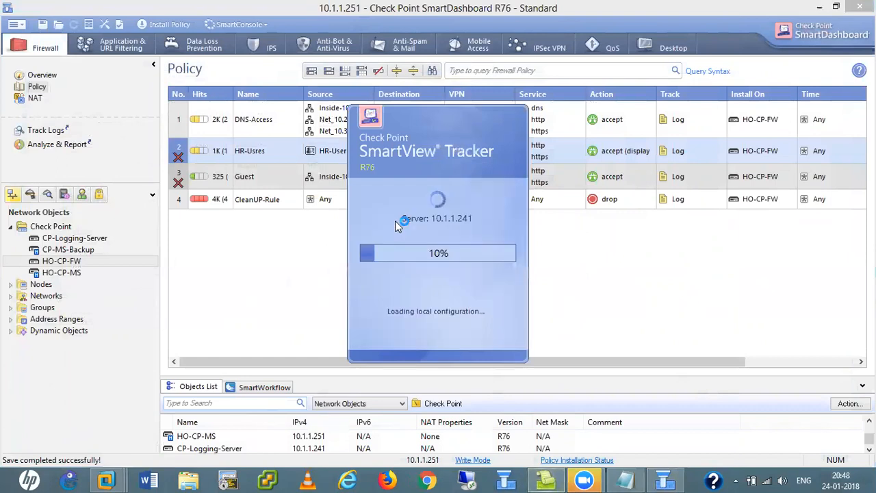
left_click(553, 275)
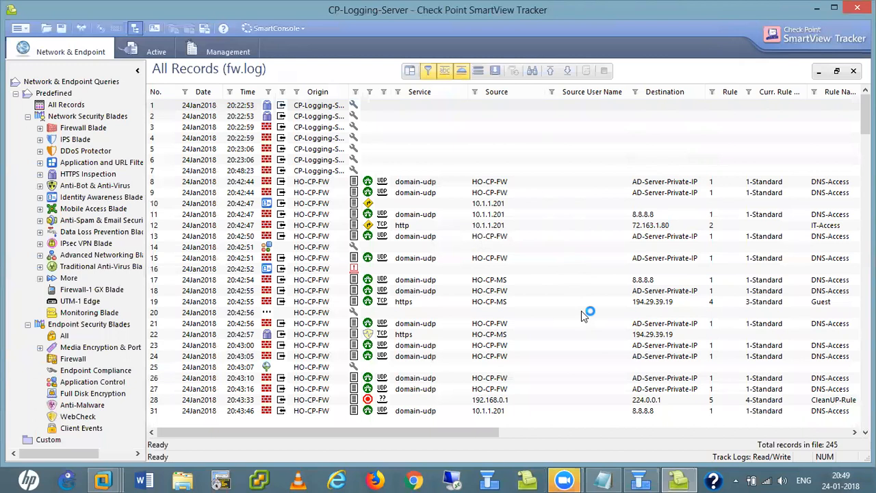
left_click(602, 479)
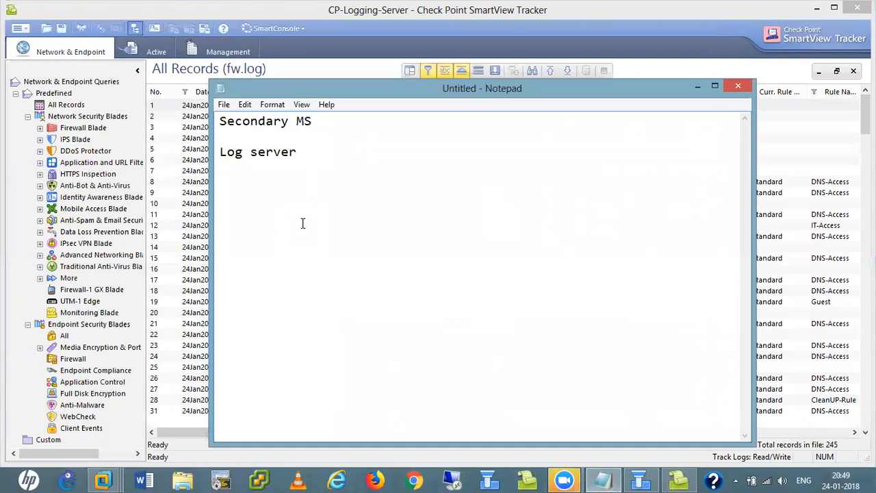
- Add the heading 'Backups in CP' two lines below the Log server note
key("Return")
key("Return")
type("Backups in ")
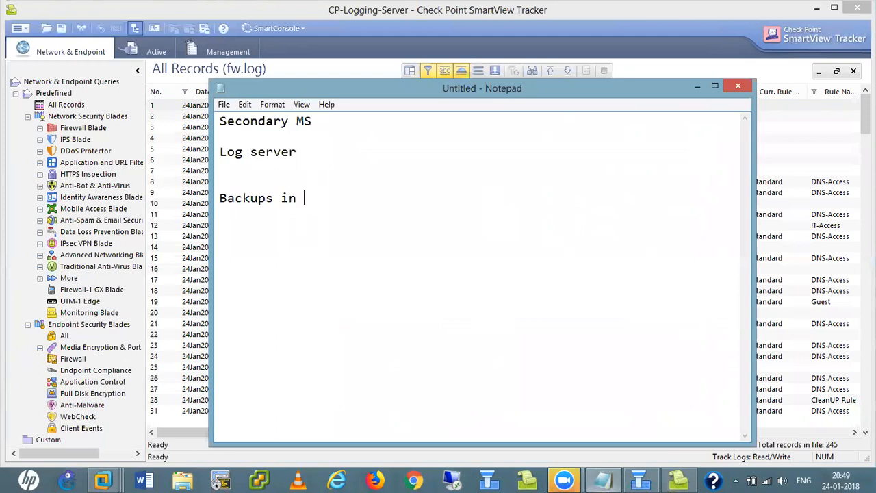
type("CP")
key("Return")
key("Return")
- Write item '1. DB Version or DB Revision (Policy and Objects)', via Smart dashboard or CLI
type("1. DB Verd")
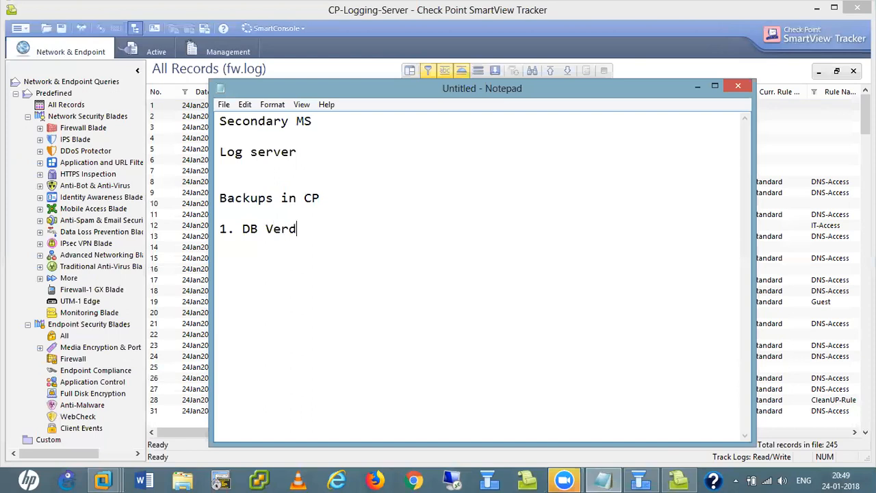
key("BackSpace")
type("sion or DB Revision")
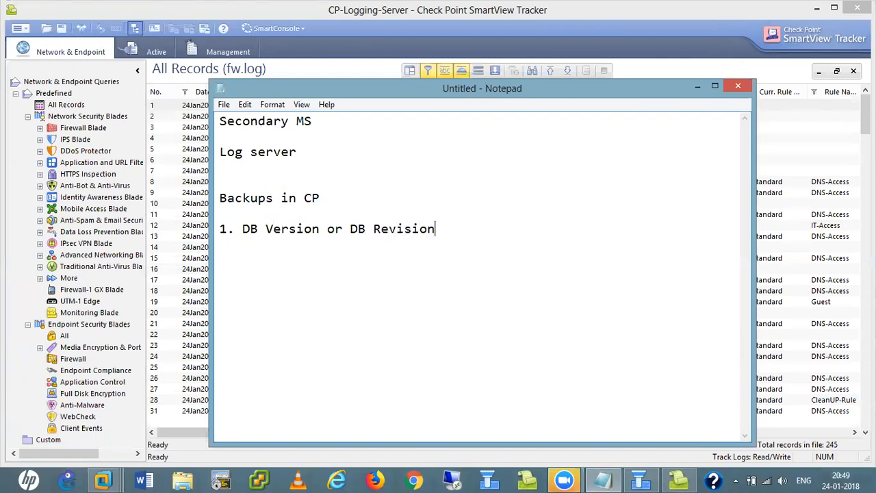
type("   (Policy and ")
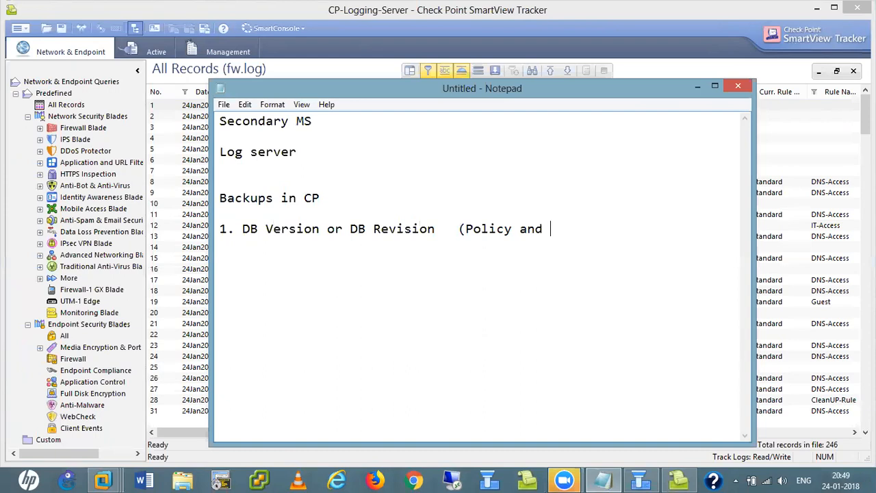
type("Objetds)")
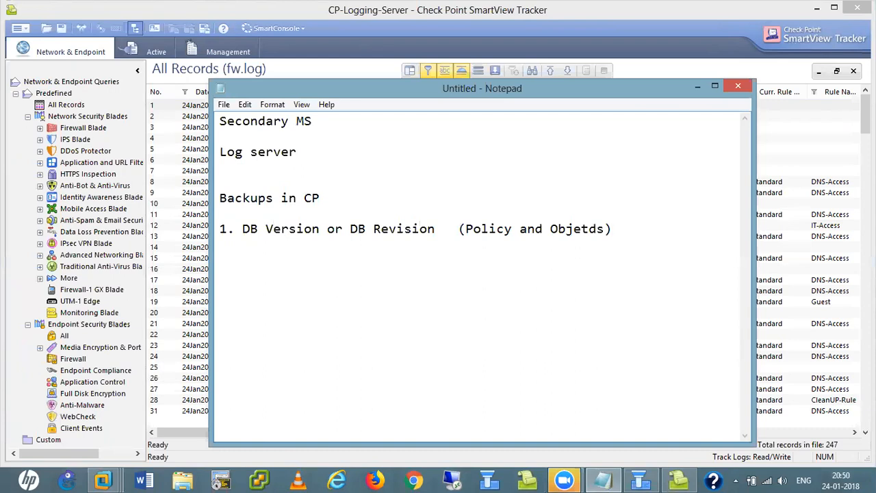
key("Left")
key("Left")
key("Left")
key("Right")
key("BackSpace")
key("BackSpace")
type("ct")
key("Right")
key("Right")
type("50")
key("BackSpace")
key("BackSpace")
key("BackSpace")
type("Smart")
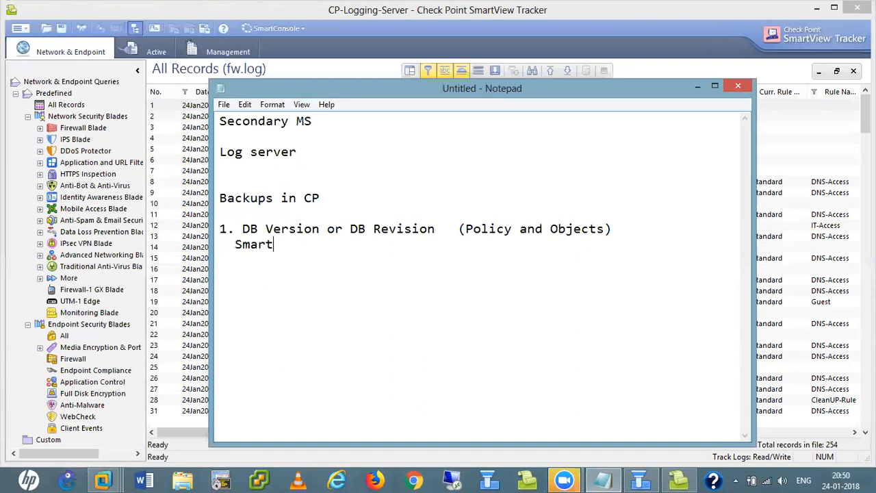
type(" dashboard o")
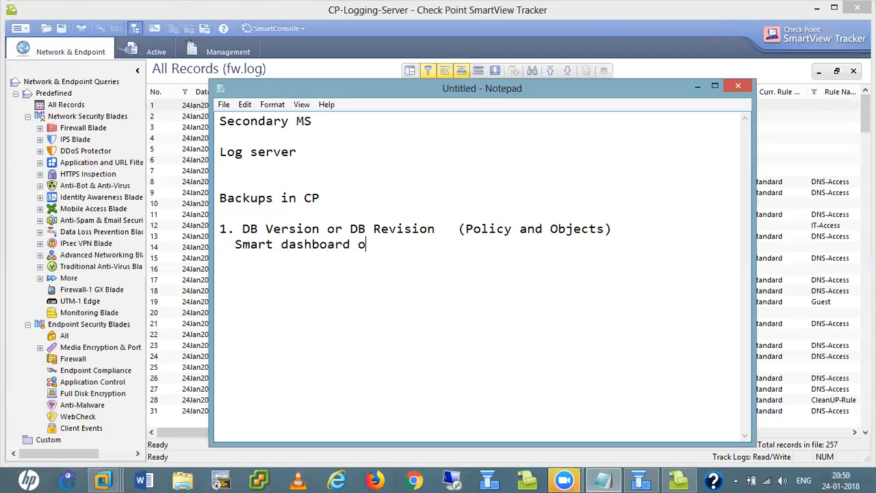
type("r via CLI.")
key("Return")
key("Return")
- Type item '2. Backup Gaia Config and CP database' in the notes
type("2. Ba")
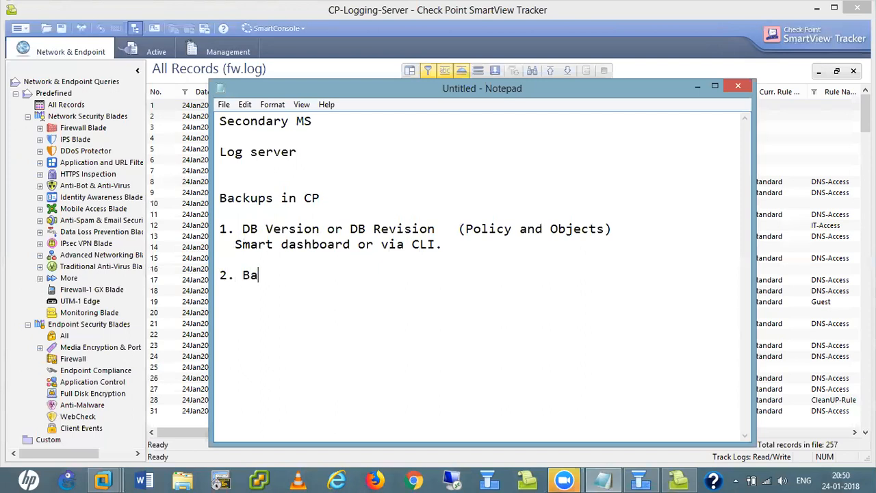
type("ckup")
type("Gaia")
type(" C")
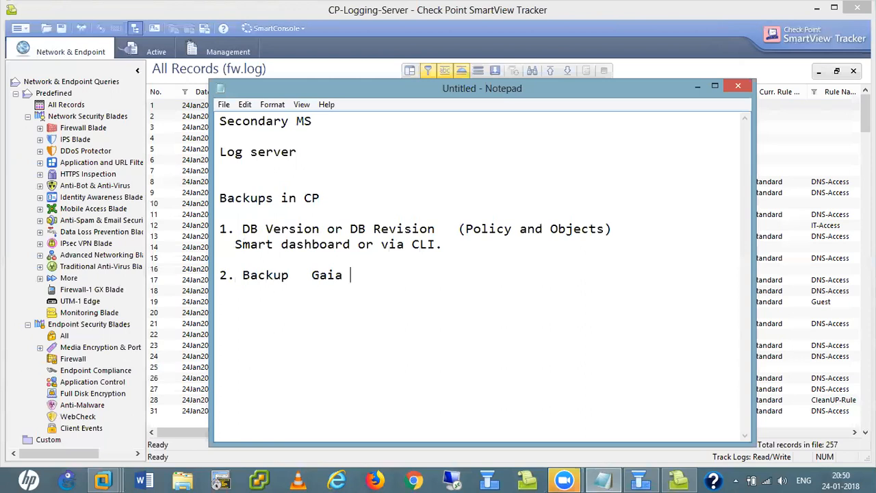
type("onfig and")
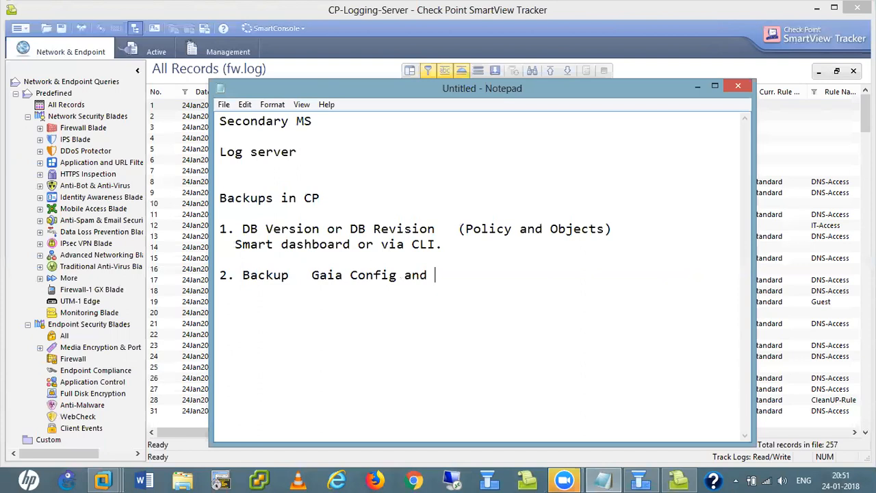
type("CP database.")
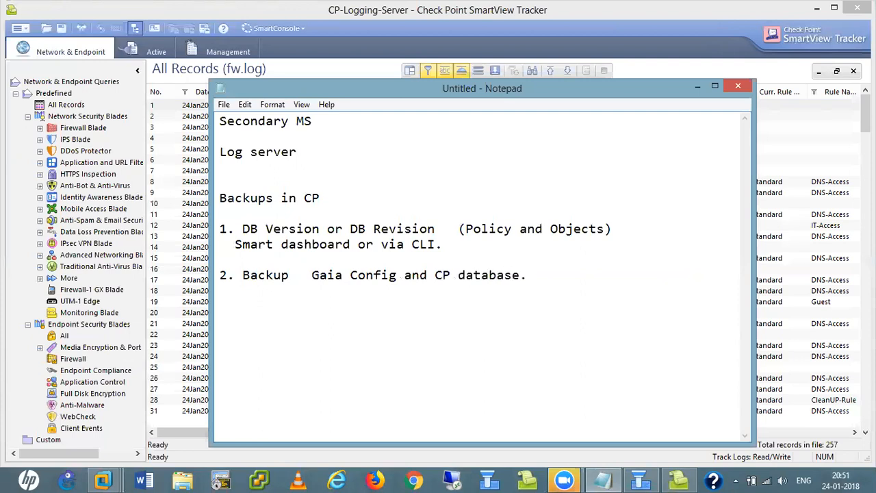
- Minimize the notes and launch Internet Explorer
left_click(640, 479)
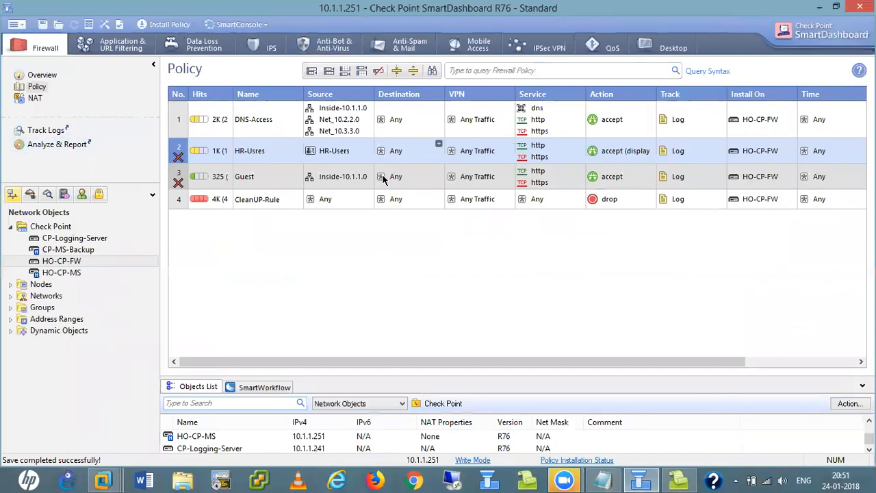
left_click(602, 479)
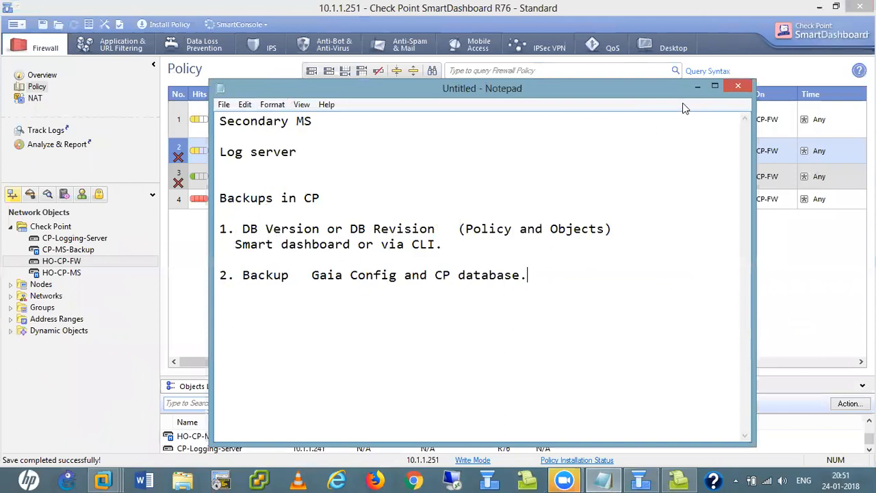
left_click(695, 88)
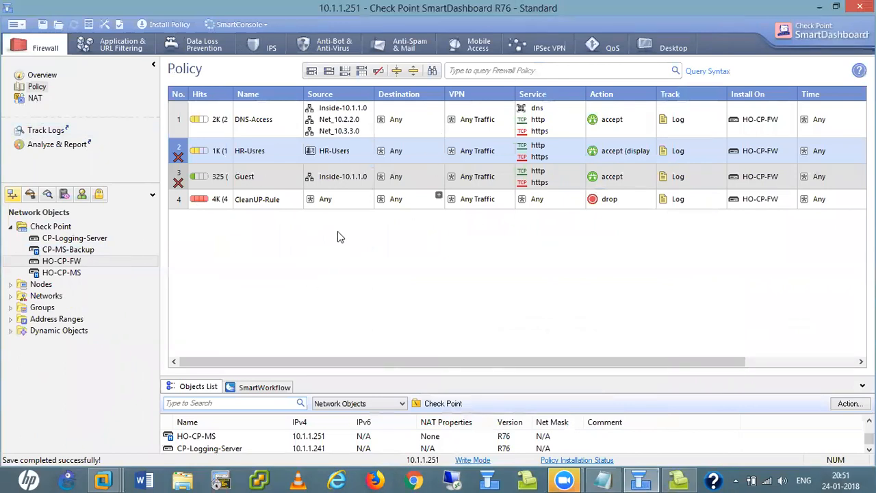
left_click(602, 479)
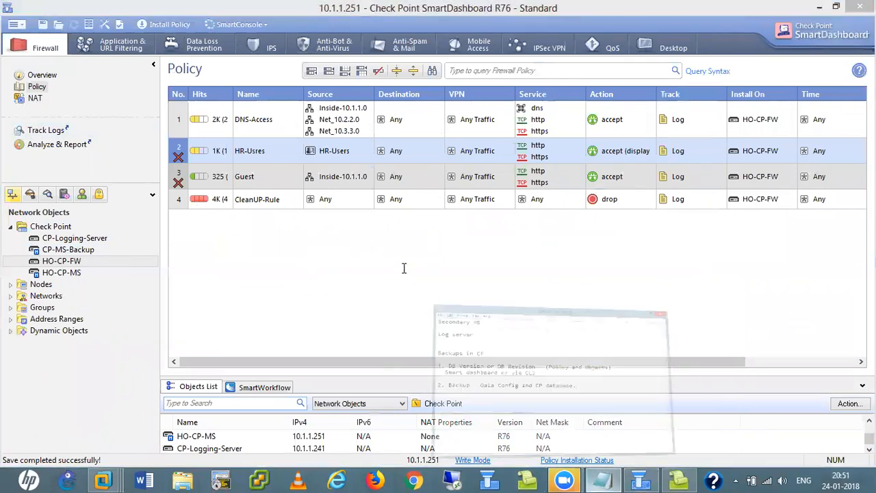
left_click(774, 235)
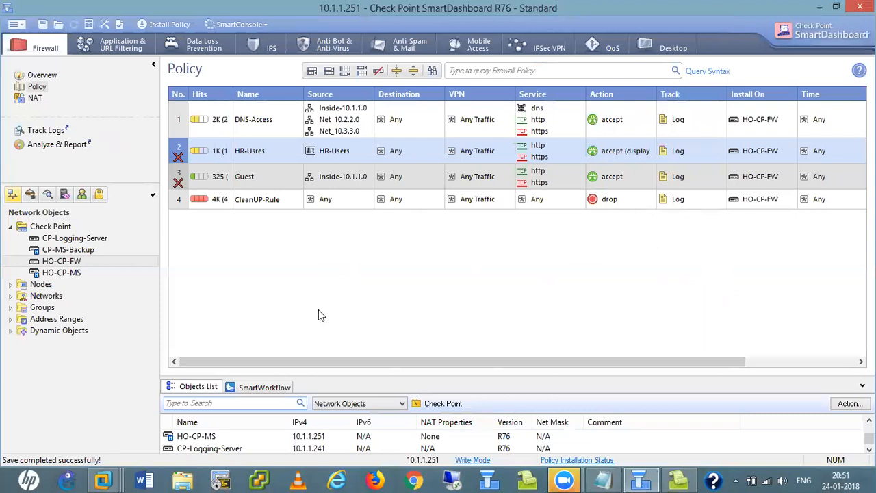
left_click(337, 479)
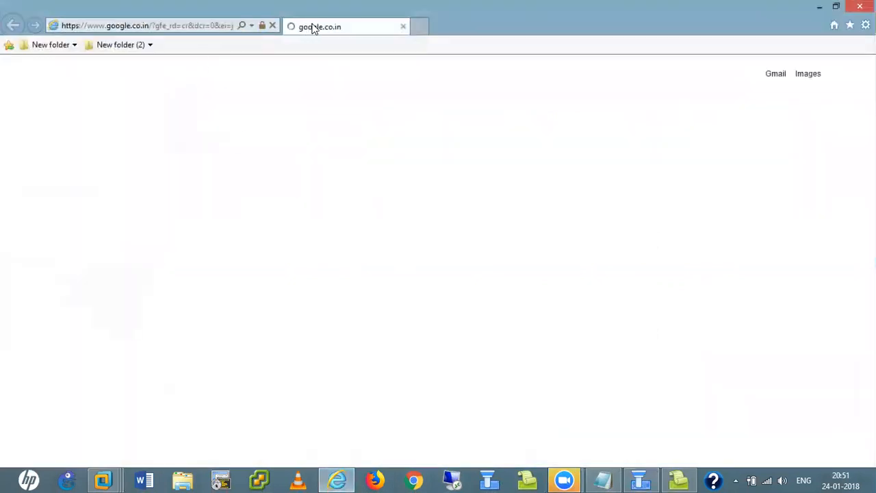
left_click(205, 26)
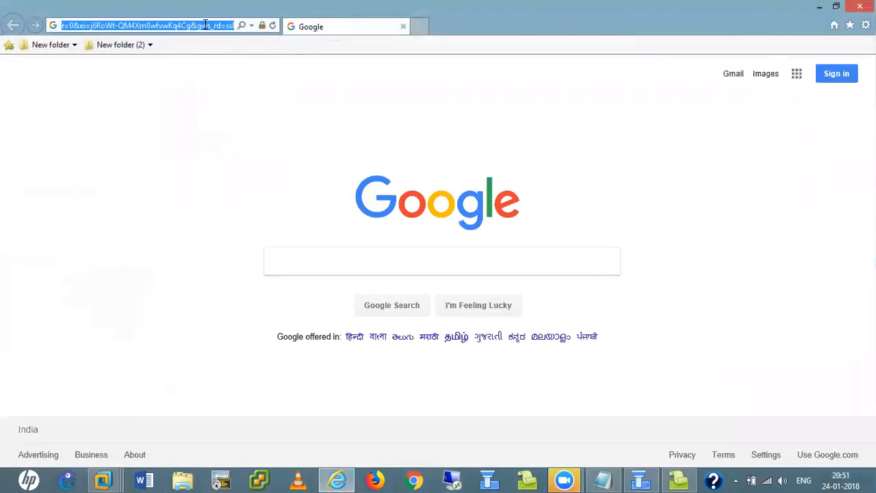
type("https:/")
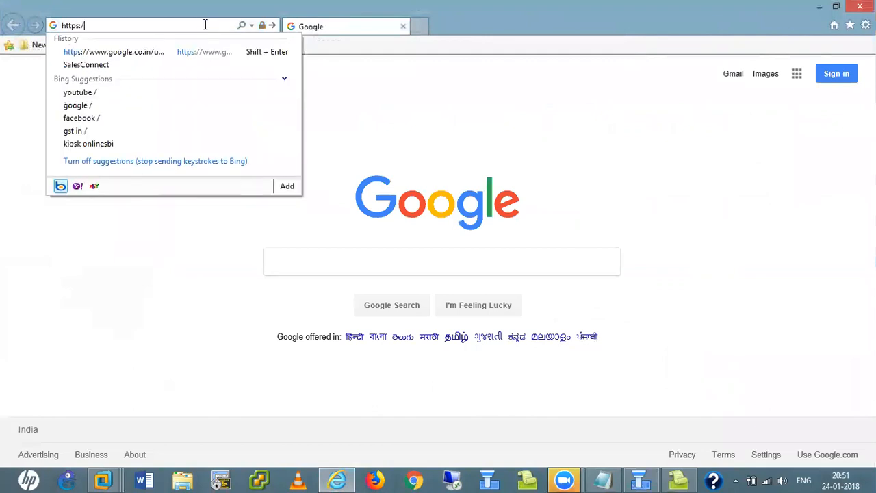
type("/10.1.1.250")
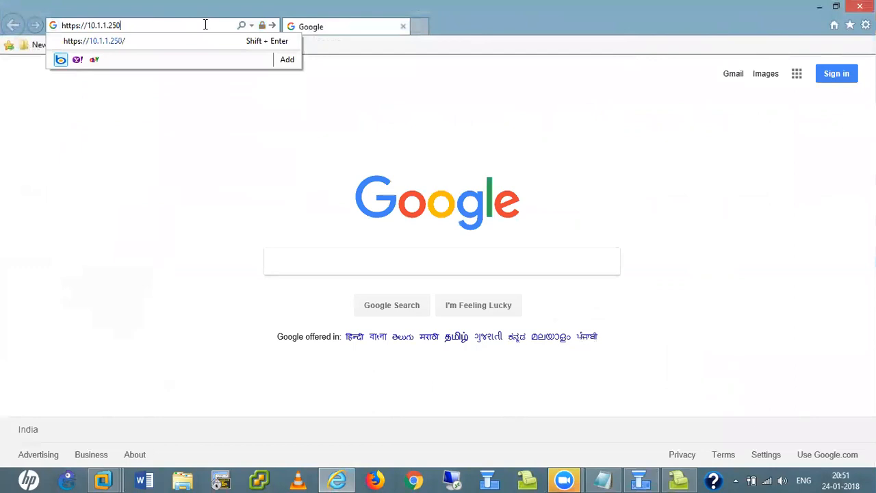
key("BackSpace")
type("1")
key("Return")
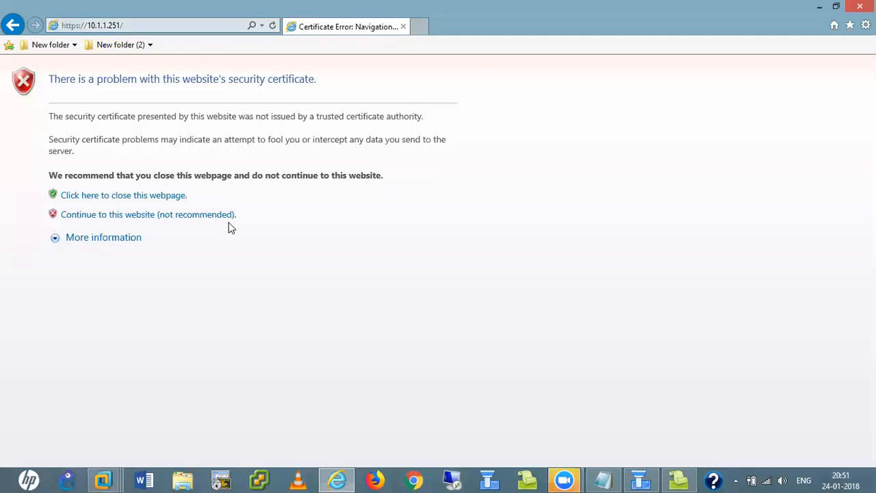
left_click(209, 215)
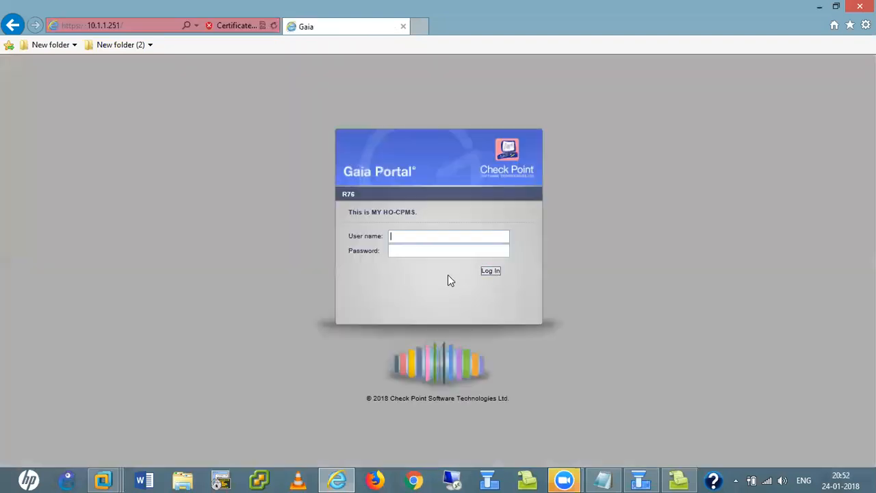
- Log in to the Gaia Portal as admin and bring the notes forward
type("admin")
key("Tab")
type("•••••••••")
key("Return")
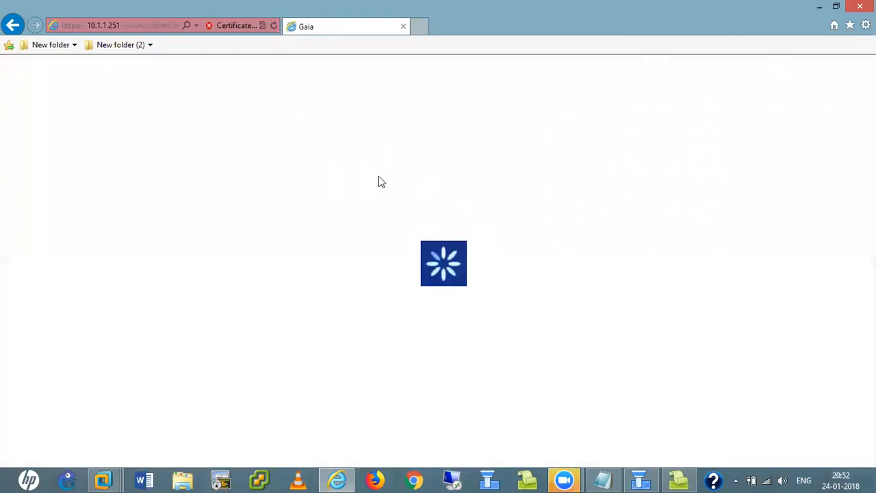
left_click(602, 479)
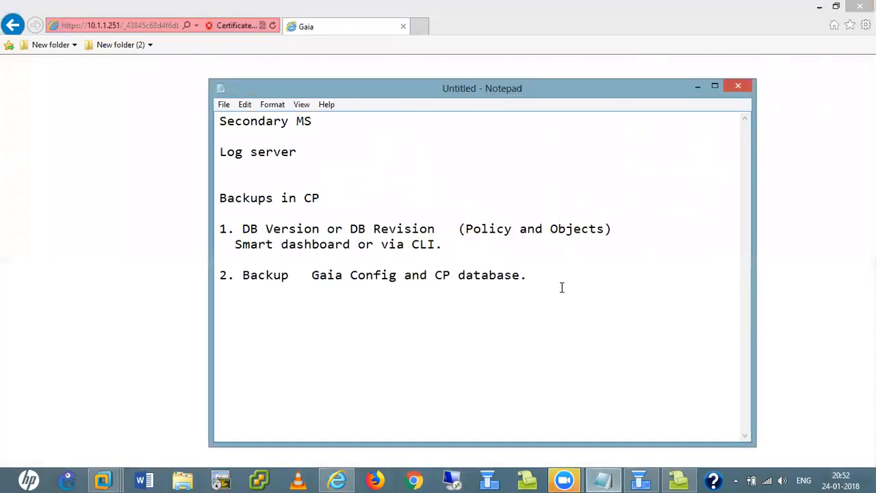
- Append 'CLI or HTTPS' to the second backup note and return to the portal
type("CLI o")
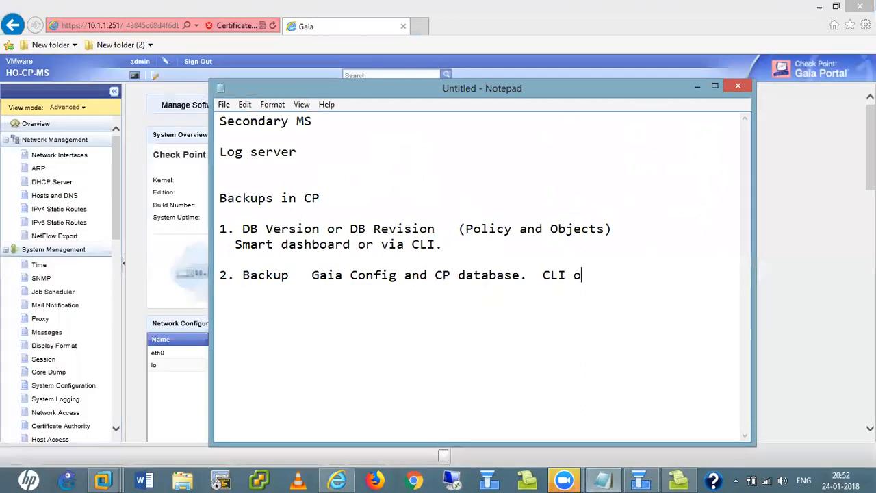
type("r HTTPS")
left_click(697, 87)
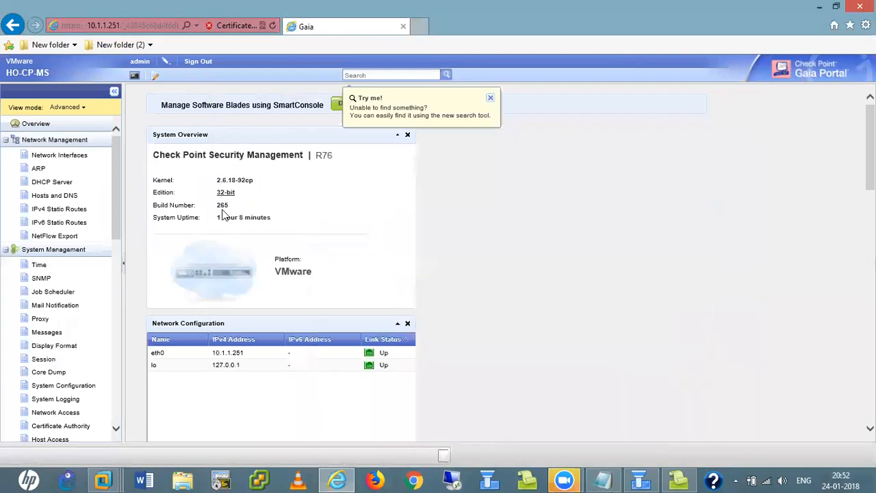
left_click_drag(116, 203, 108, 149)
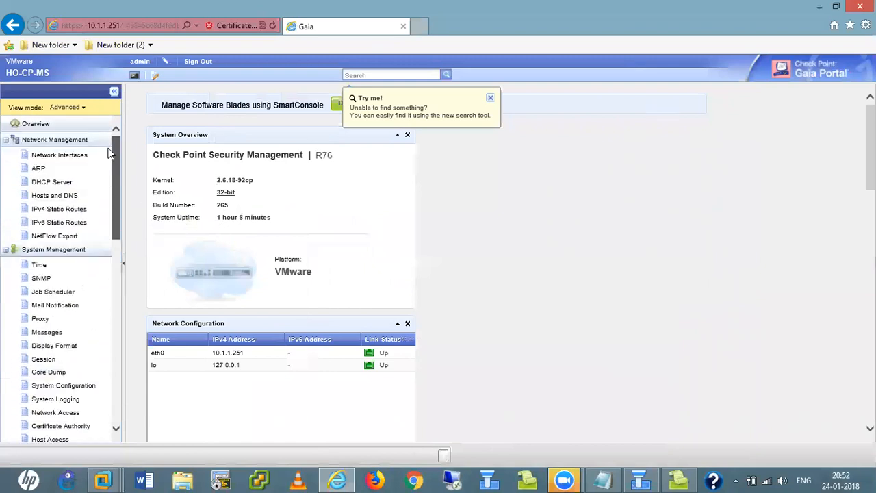
- Collapse the Network, System, Advanced Routing, User Management and High Availability tree nodes
left_click(5, 141)
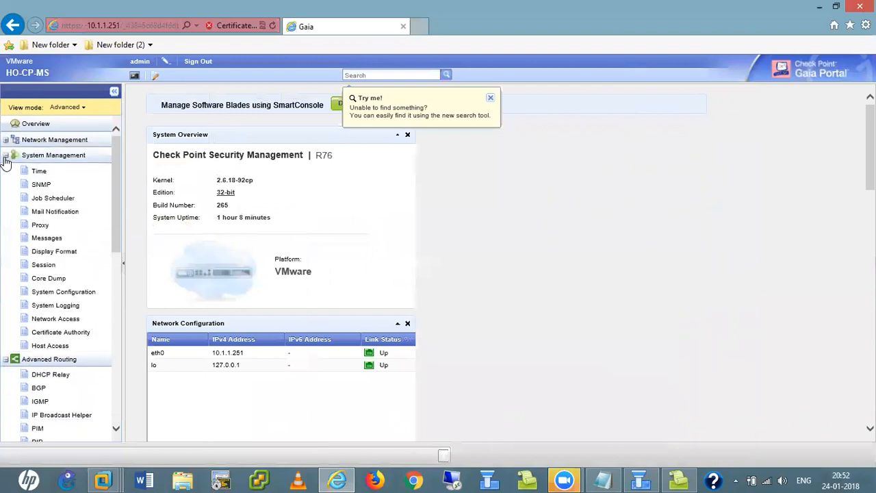
left_click(5, 156)
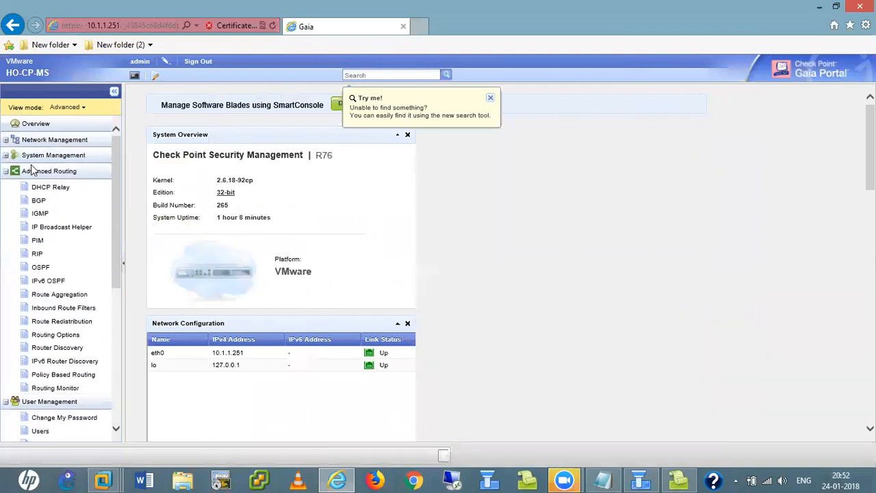
left_click(5, 172)
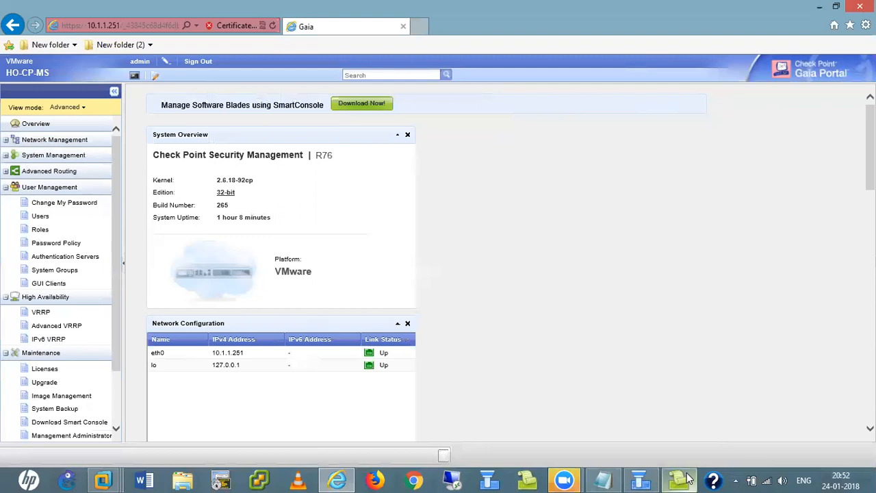
left_click(614, 479)
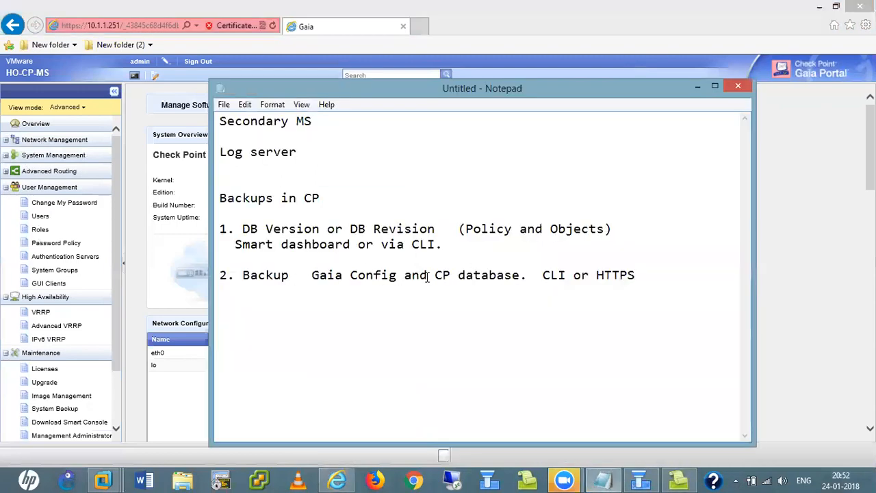
left_click(697, 86)
left_click(640, 479)
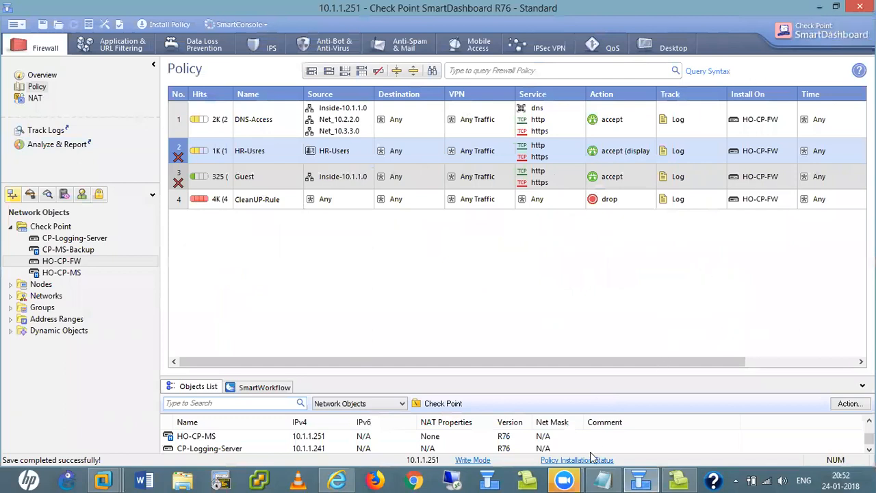
left_click(337, 479)
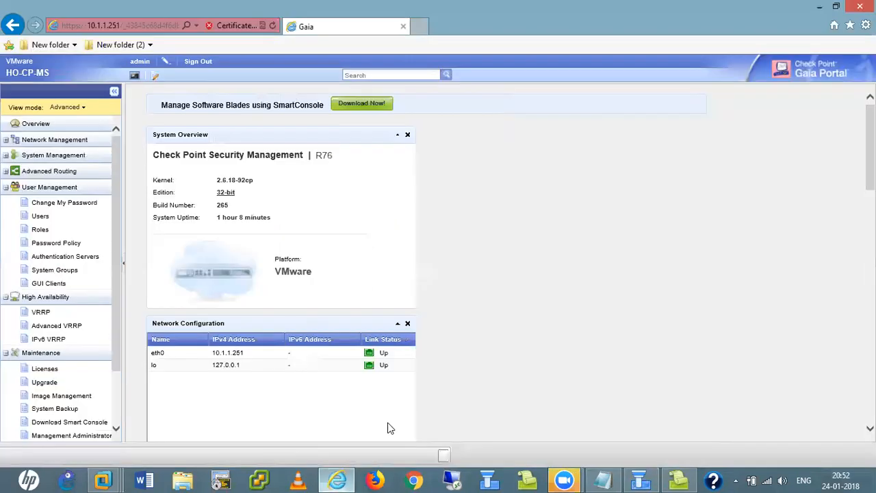
left_click(6, 186)
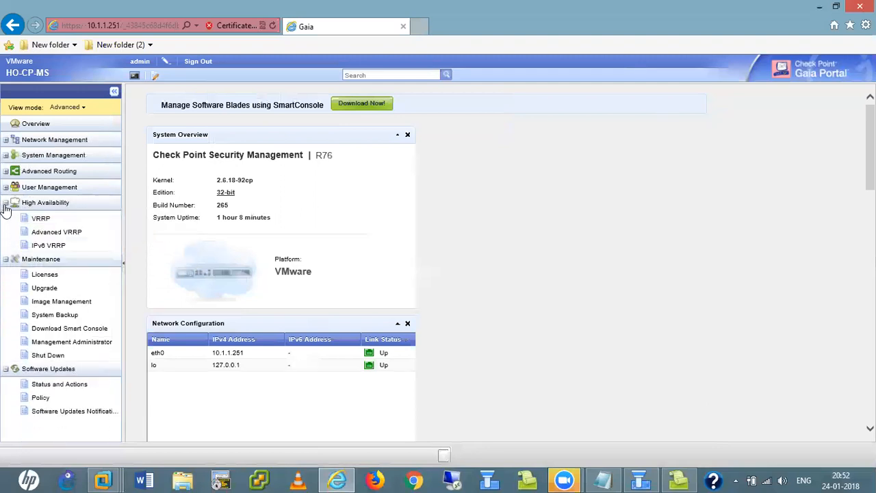
left_click(5, 203)
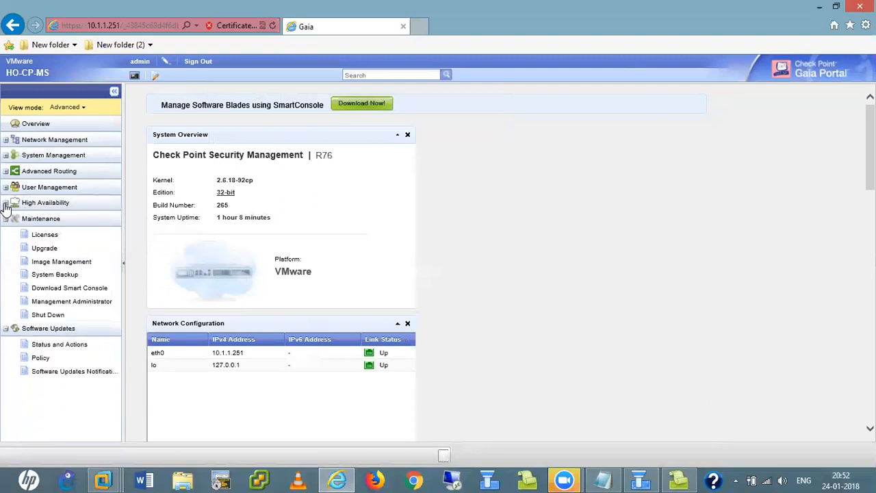
left_click(6, 203)
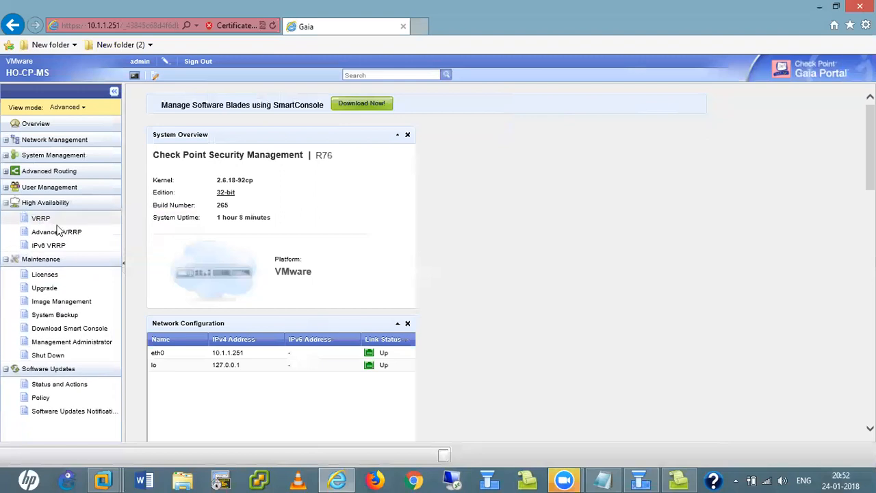
left_click(6, 203)
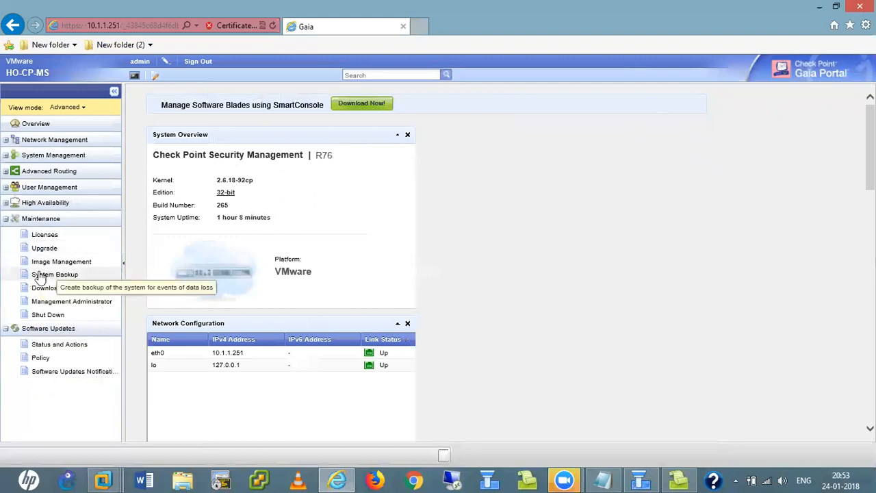
- Change the second note to read '2. System Backup'
left_click(602, 479)
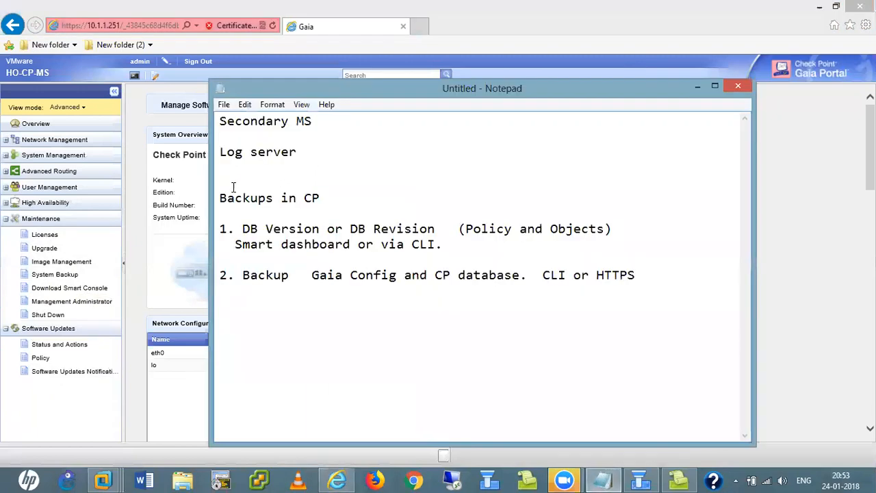
left_click(240, 275)
type("System")
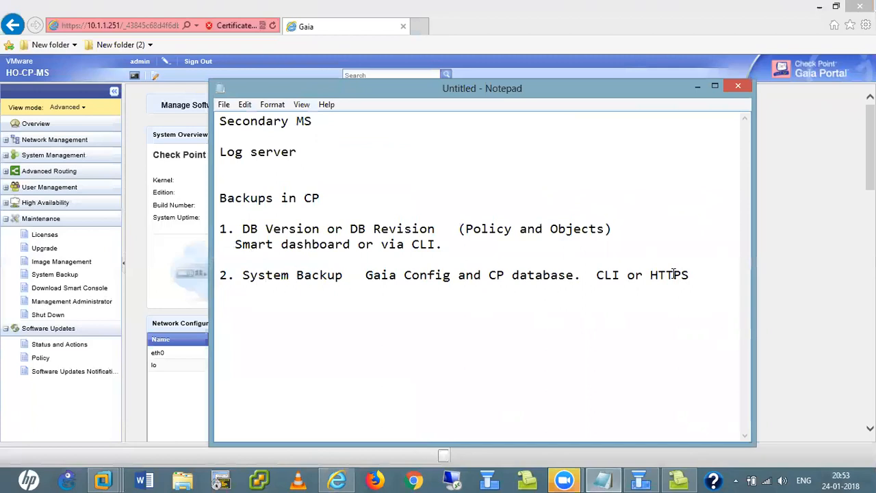
- Open Maintenance > System Backup and start a new backup for this appliance
left_click(698, 87)
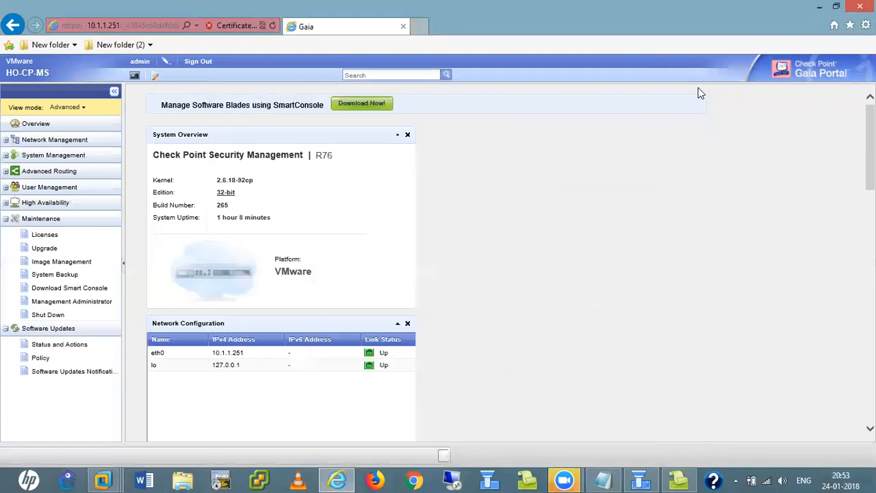
left_click(59, 277)
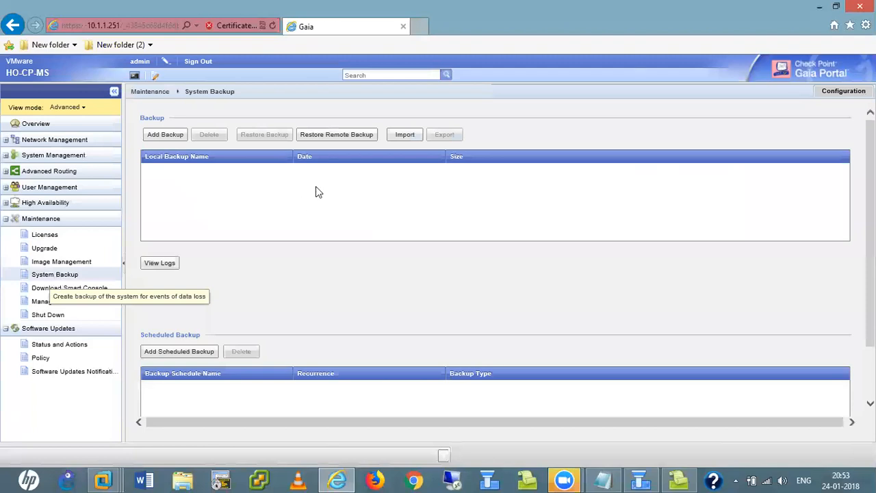
left_click(168, 140)
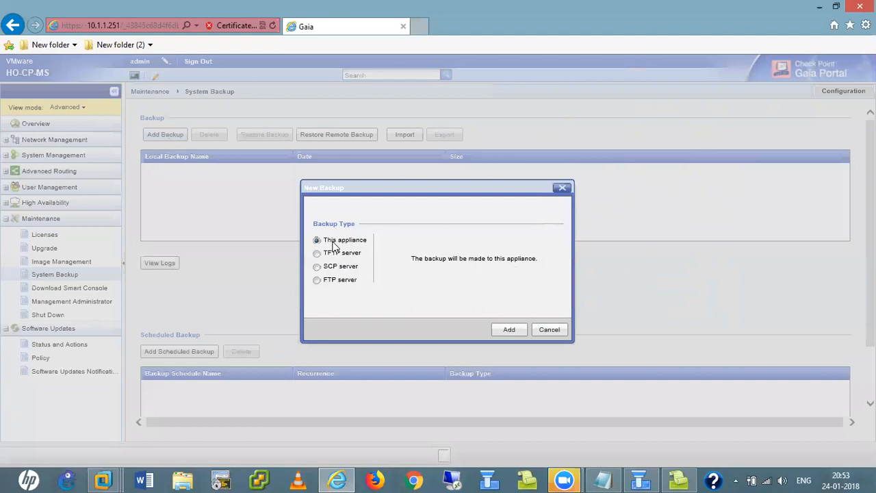
- Create the appliance backup, disconnecting SmartDashboard to clear the connected-GUI-clients error
left_click(512, 330)
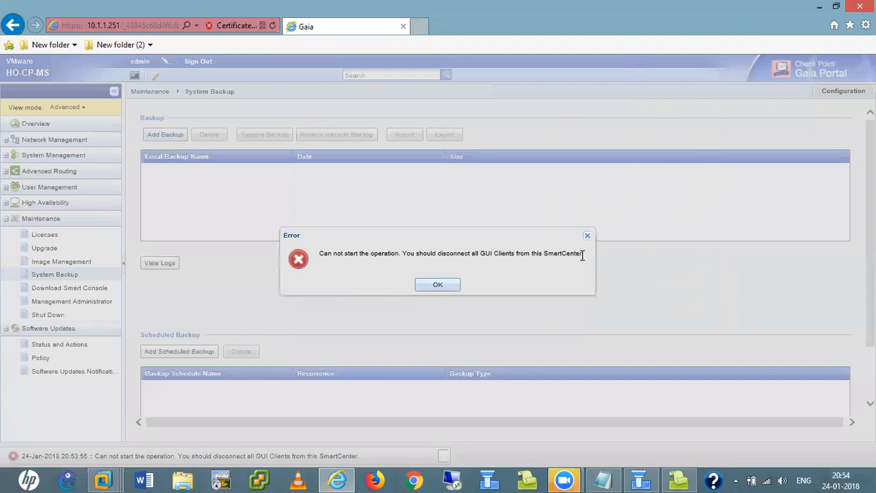
left_click(640, 480)
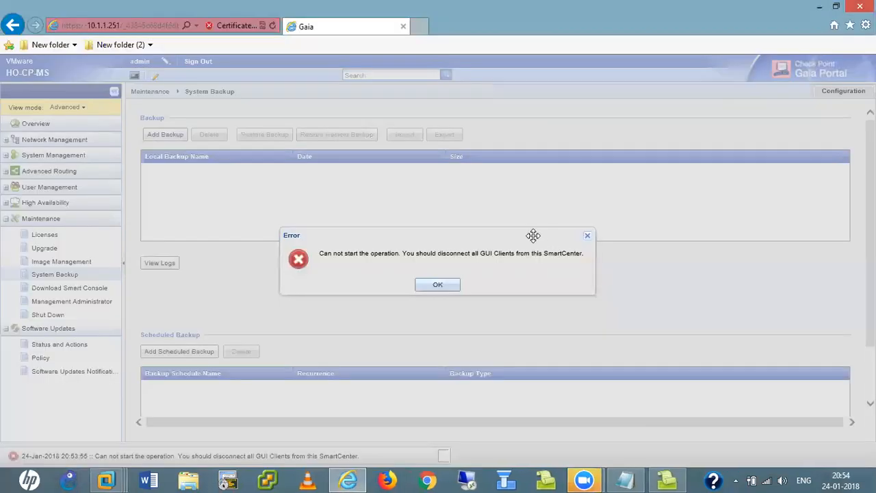
left_click(438, 285)
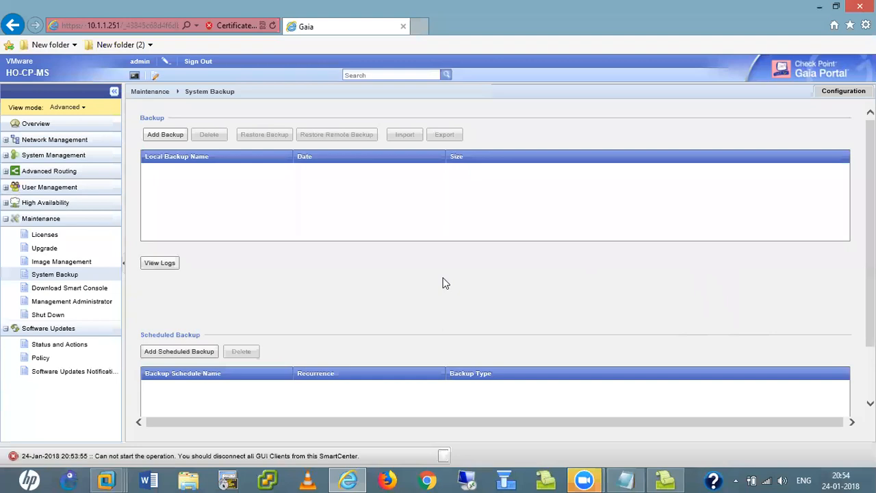
left_click(168, 136)
left_click(509, 329)
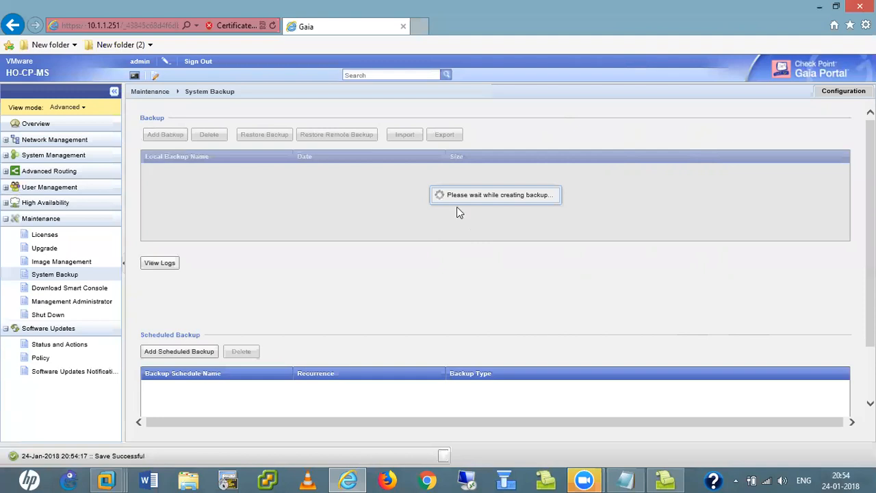
- Add the third item '3. Image/Spanshot' to the backup notes
left_click(625, 479)
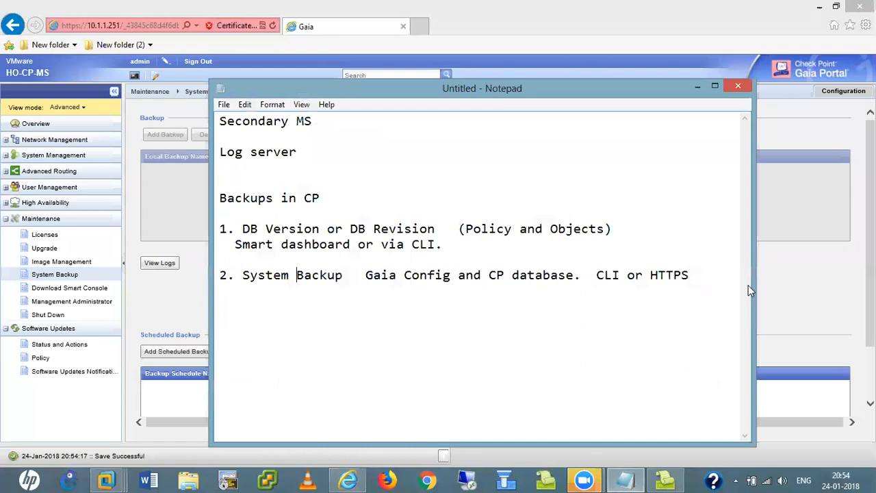
key("Return")
key("Return")
type("3. Image/Spa")
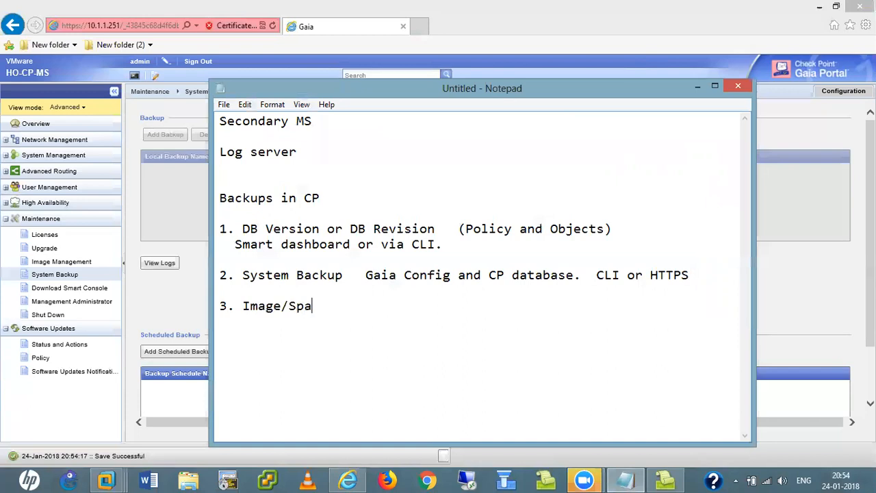
type("nshop")
key("BackSpace")
type("t")
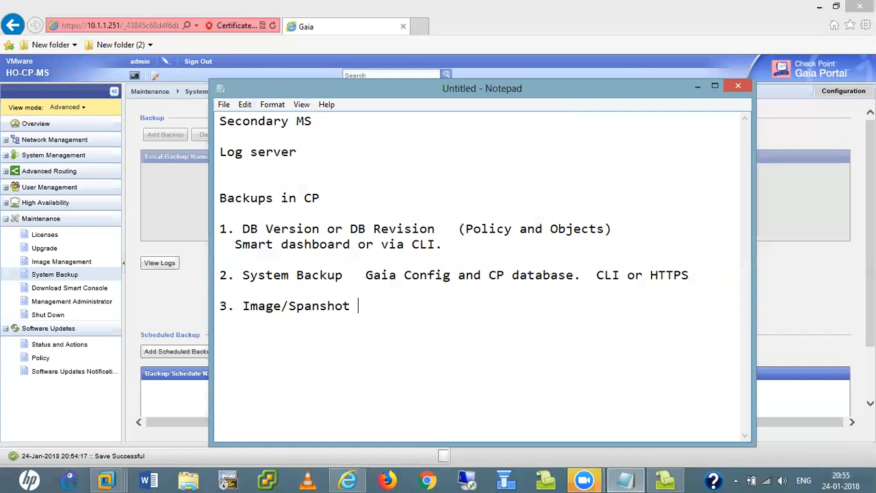
- Complete the third notes line with '(OS , OS partitions, CP BD)', fixing typos along the way
type("(")
type("OS Pa")
key("BackSpace")
key("BackSpace")
type(",")
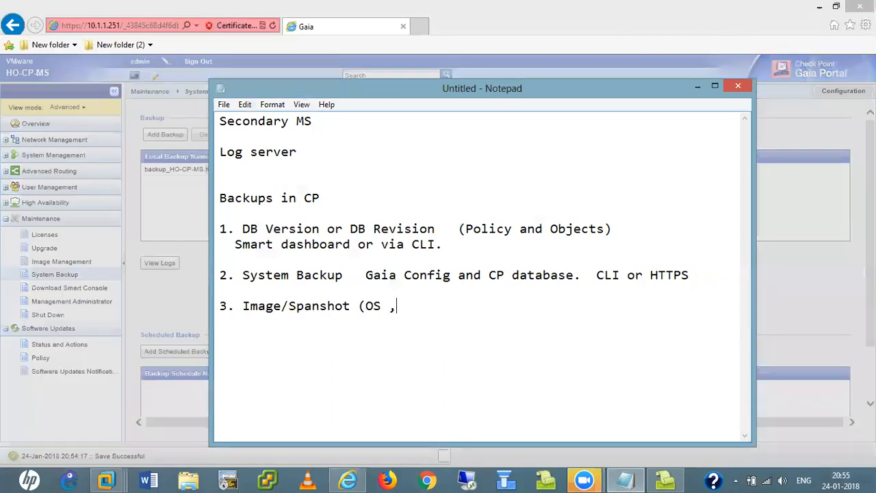
type(" OS partitions, ")
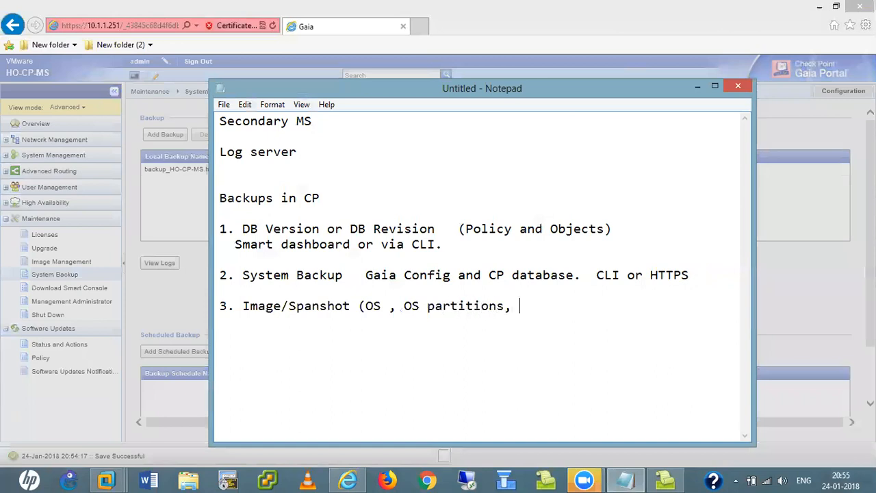
type("Cp D")
key("BackSpace")
key("BackSpace")
key("BackSpace")
key("BackSpace")
type("CP BD")
type(")")
- Minimize Notepad and dismiss the finished-backup notice, leaving the single 118.96 MB backup listed
left_click(696, 87)
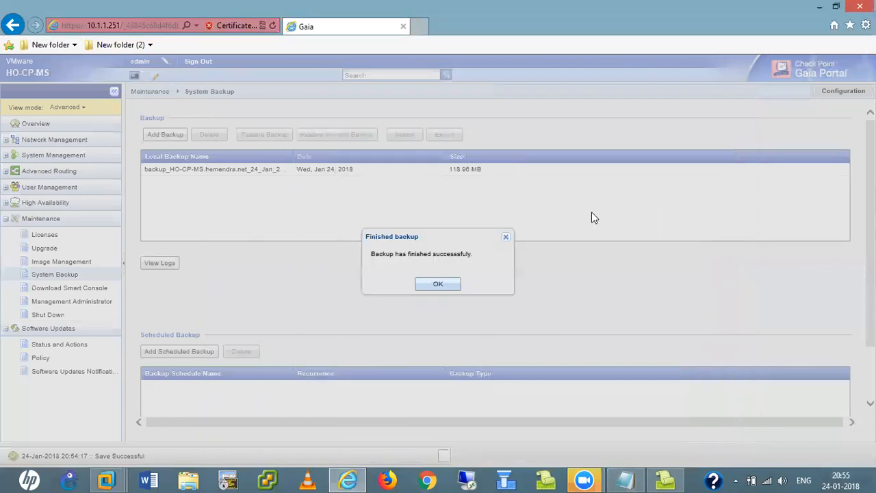
left_click(443, 284)
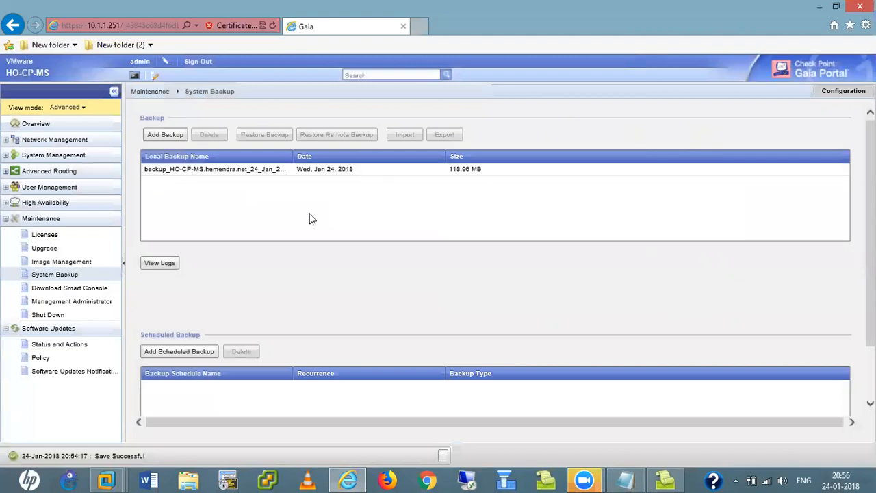
left_click(115, 479)
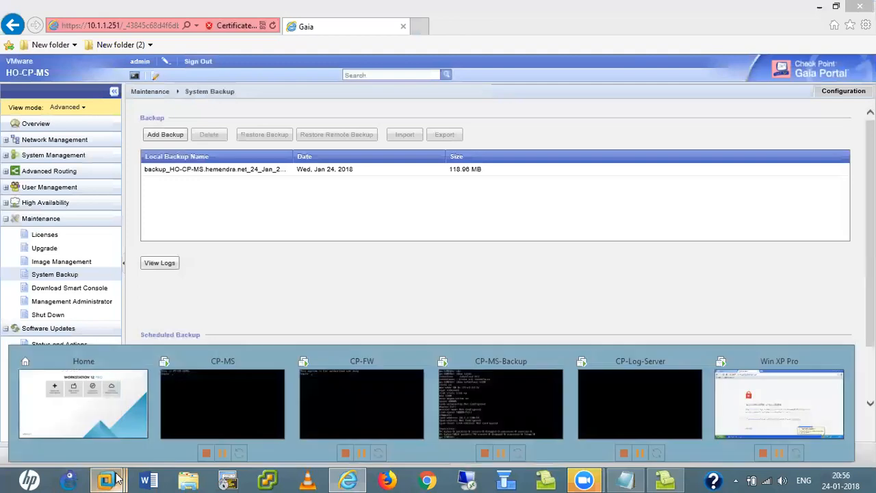
- Log in to the CP-MS virtual machine console as admin
left_click(221, 407)
left_click(363, 190)
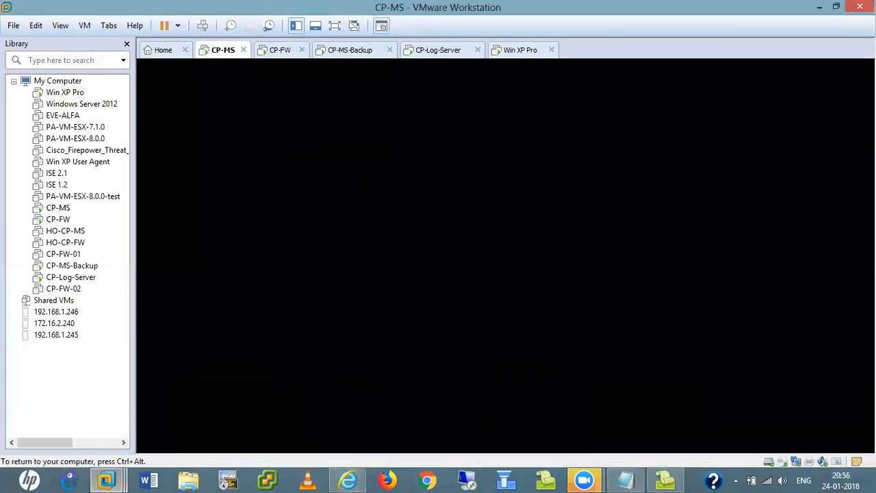
type("admin")
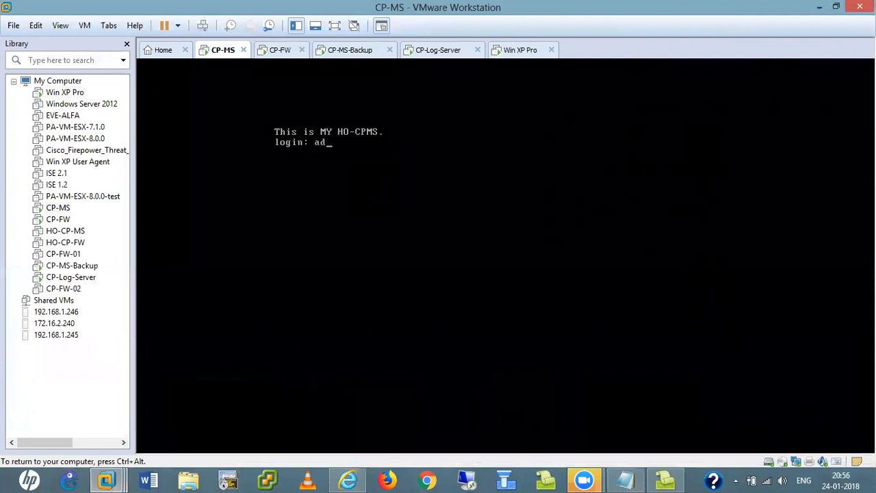
key("Return")
key("Return")
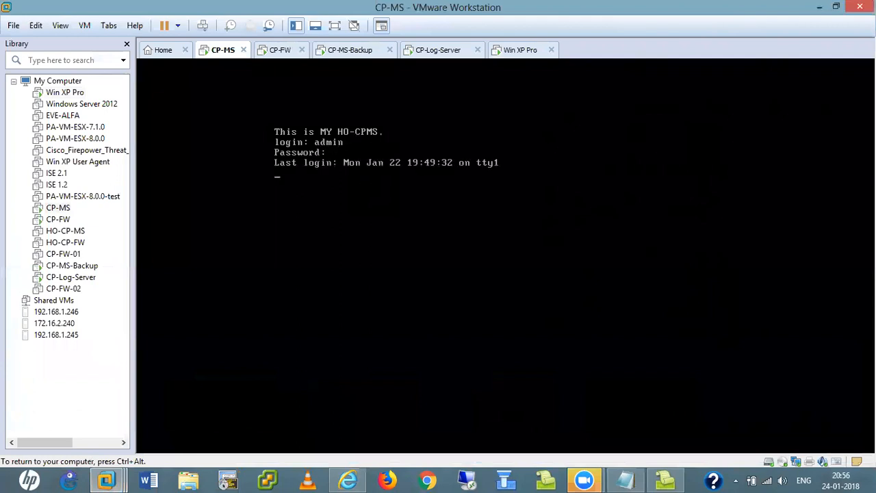
key("Return")
key("Return")
key("Return")
key("Return")
key("Return")
key("Return")
key("Return")
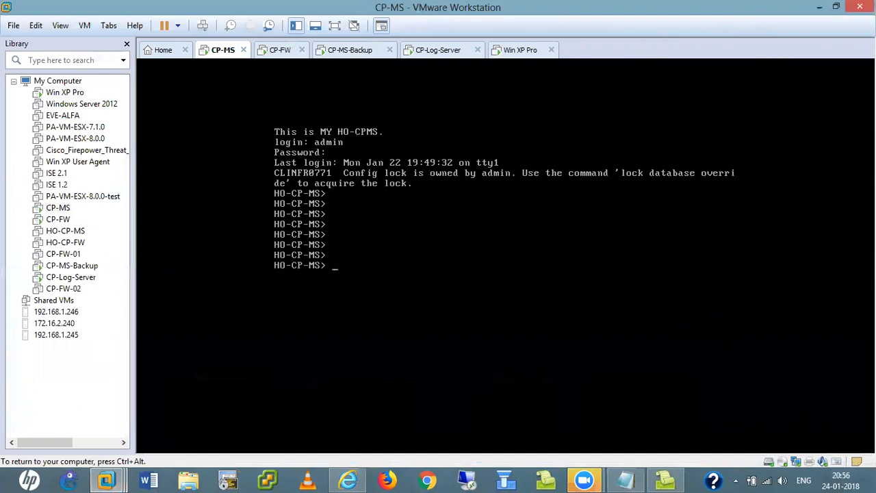
- Run 'show backup status' and 'show backups' to confirm the local backup succeeded
type("sho")
key("Tab")
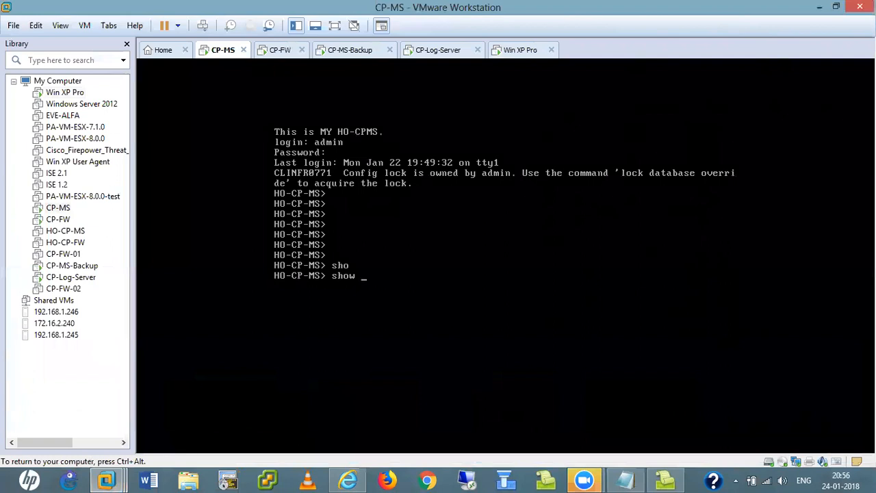
type("ba")
key("Tab")
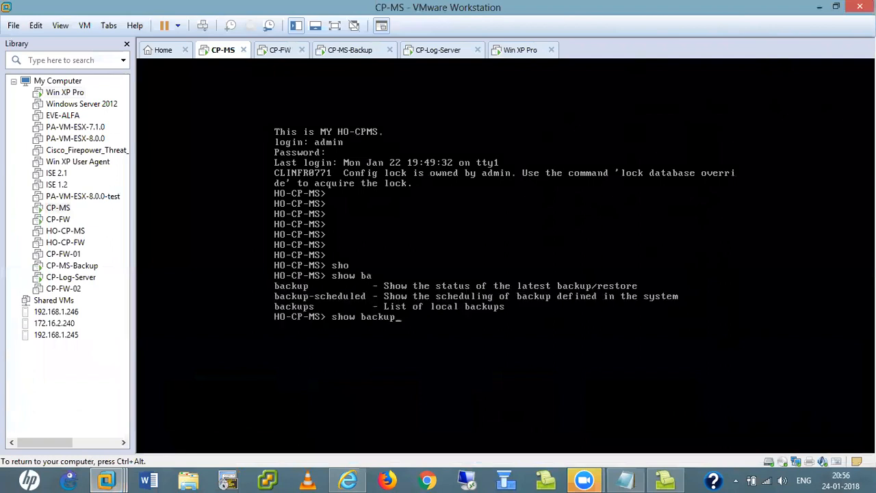
key("Tab")
key("Tab")
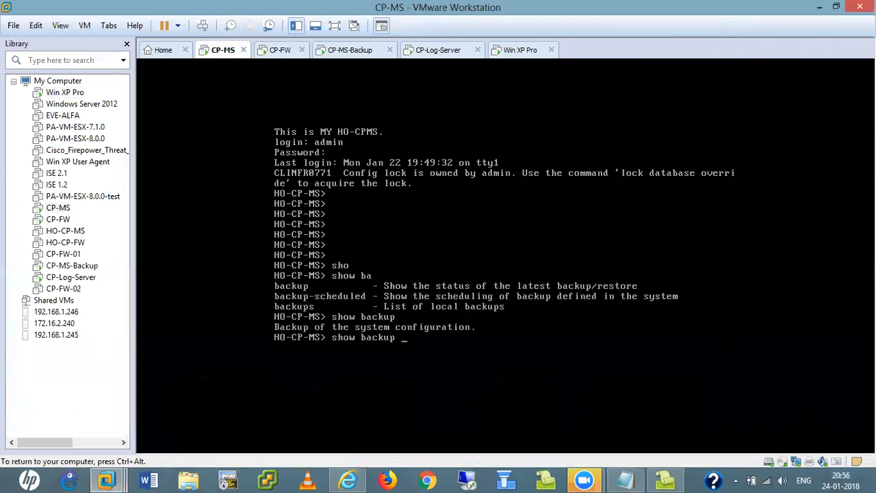
type("sta")
key("Tab")
key("Return")
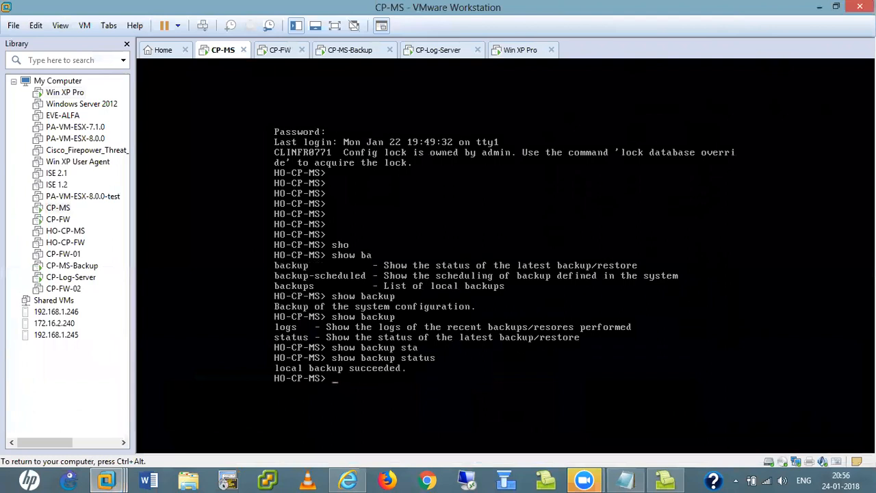
key("Up")
key("BackSpace")
key("BackSpace")
key("BackSpace")
key("BackSpace")
key("BackSpace")
key("BackSpace")
key("BackSpace")
type("s")
key("Tab")
key("Return")
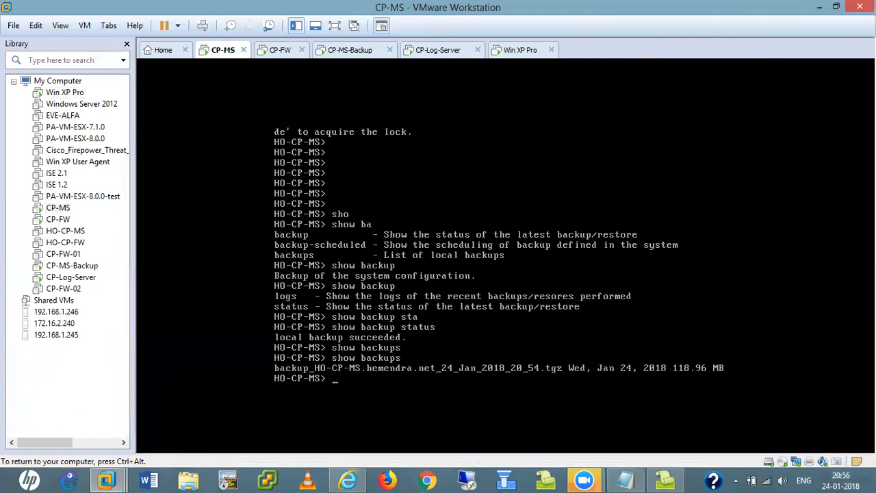
key("Return")
key("Return")
key("Return")
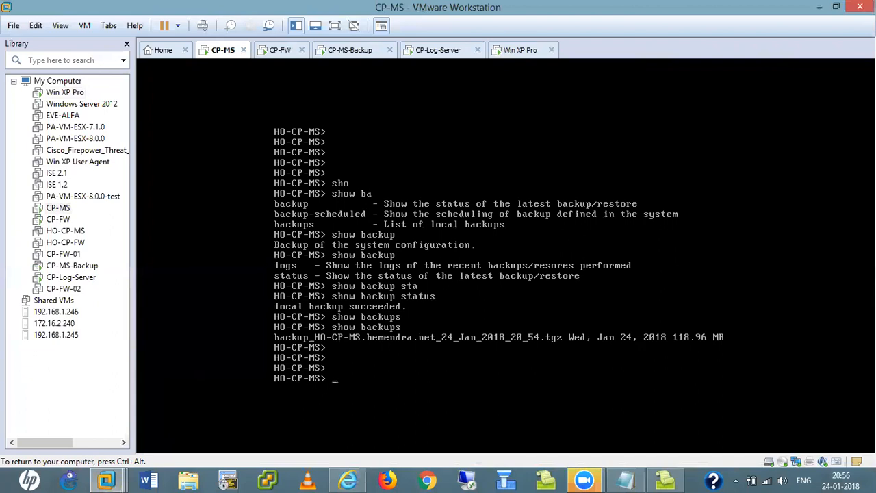
- Try starting a new system backup with 'add backup' in Clish
type("add")
key("Tab")
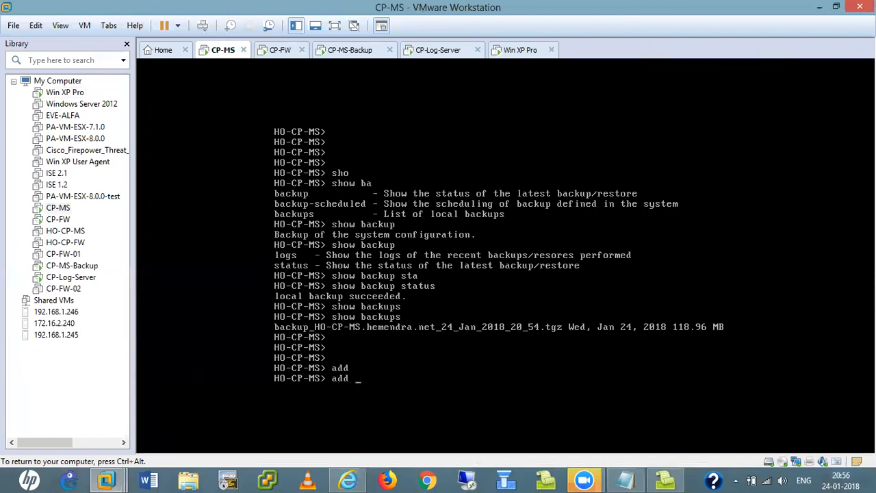
type("ba")
key("Tab")
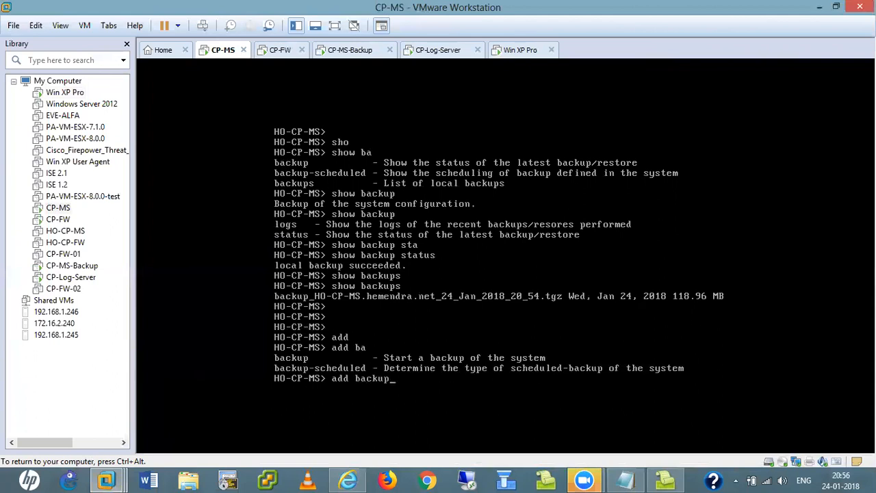
key("Tab")
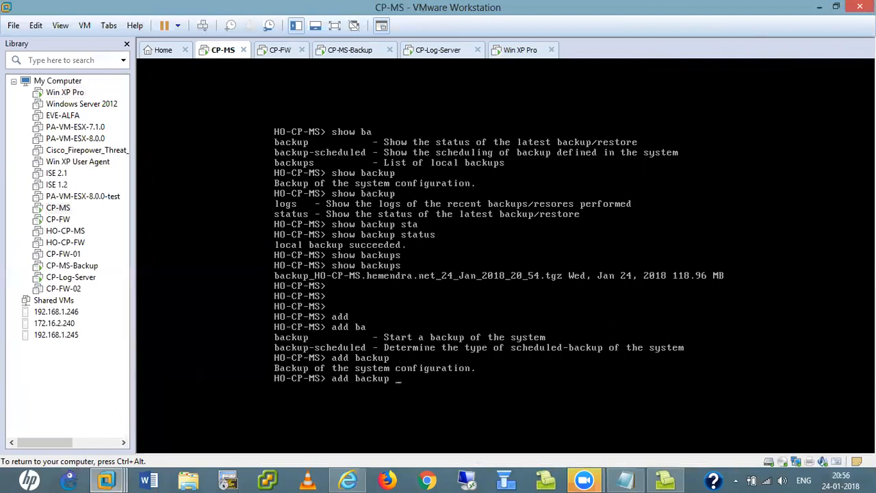
key("Return")
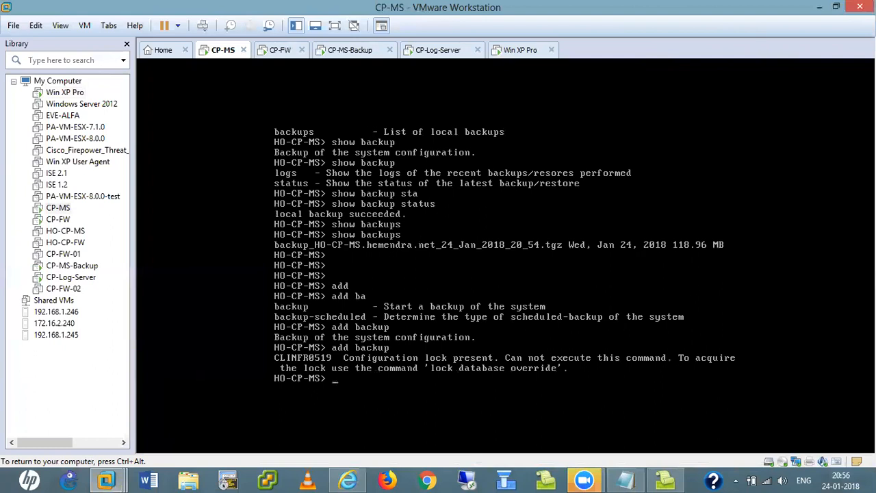
- Take over the configuration lock with 'lock database override'
key("ctrl+alt")
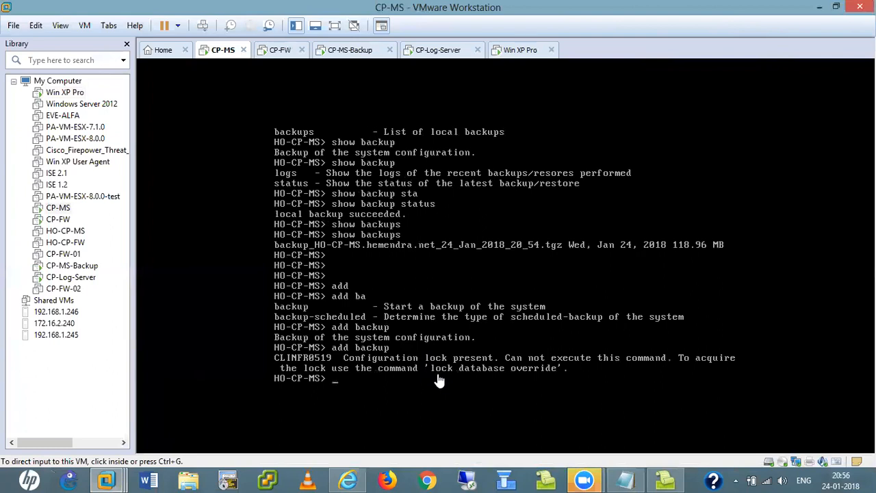
left_click(383, 381)
type("lock")
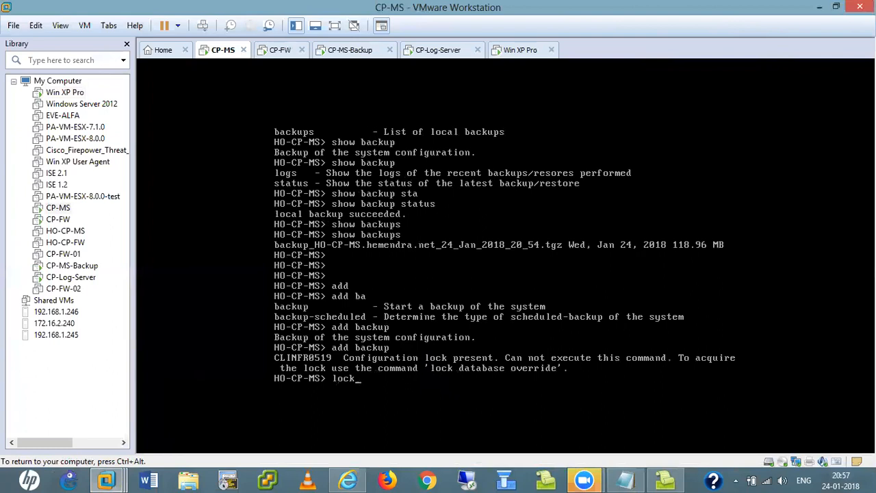
key("Tab")
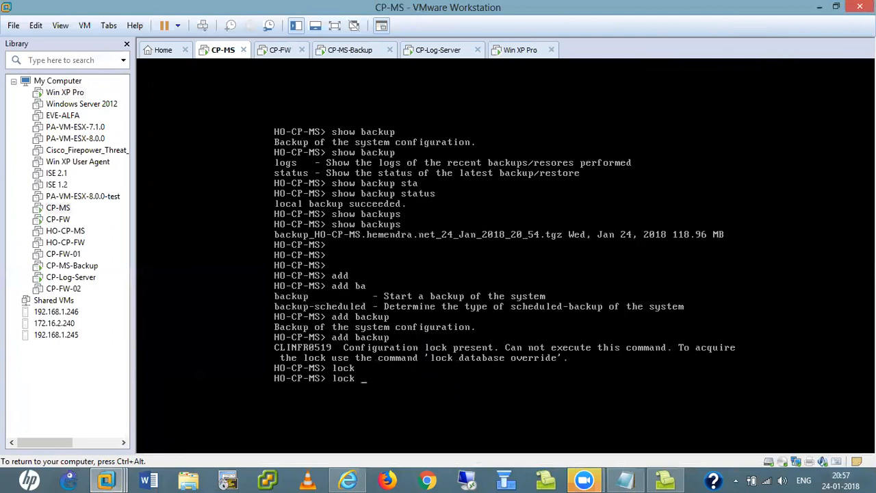
type("da")
key("Tab")
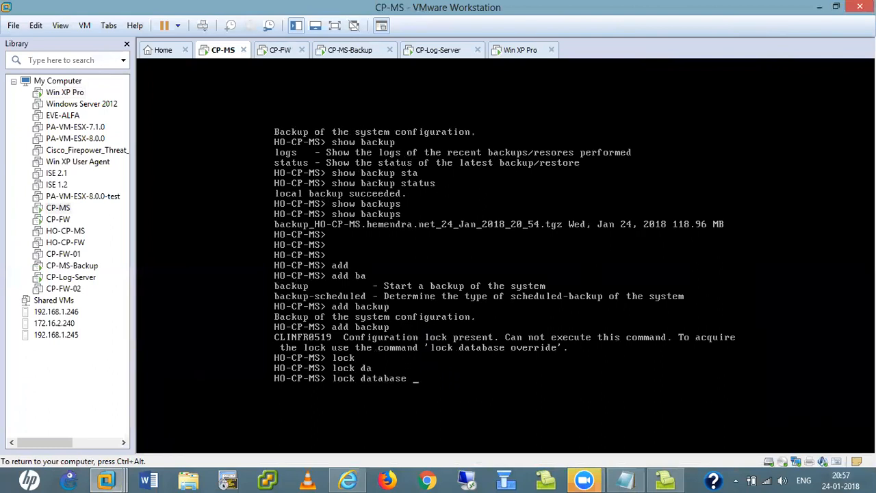
type("ovv")
key("Tab")
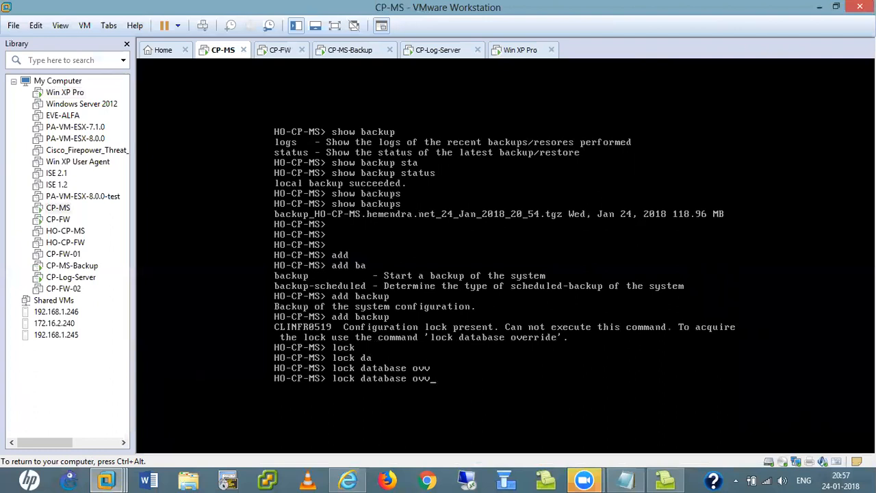
key("BackSpace")
key("Tab")
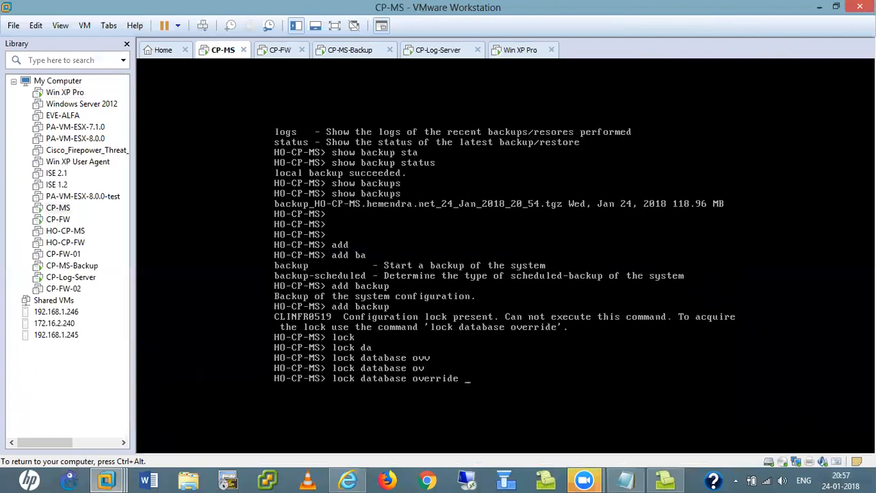
key("Return")
key("ctrl+alt")
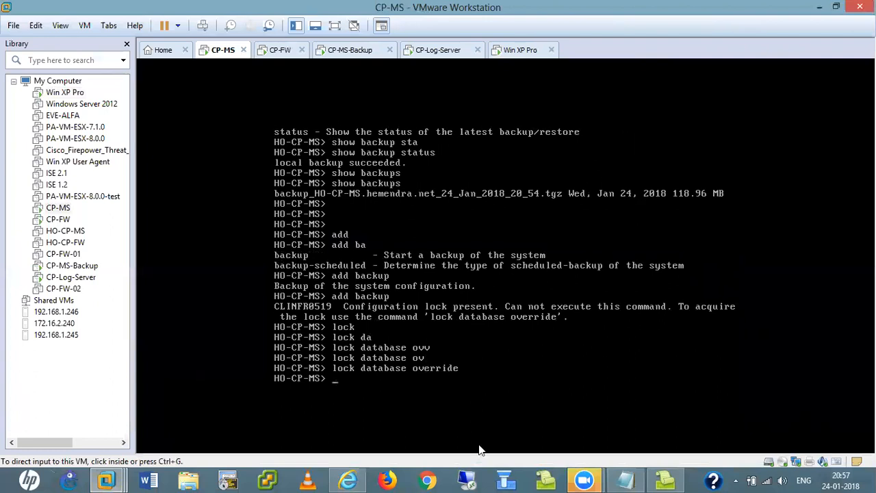
left_click(349, 479)
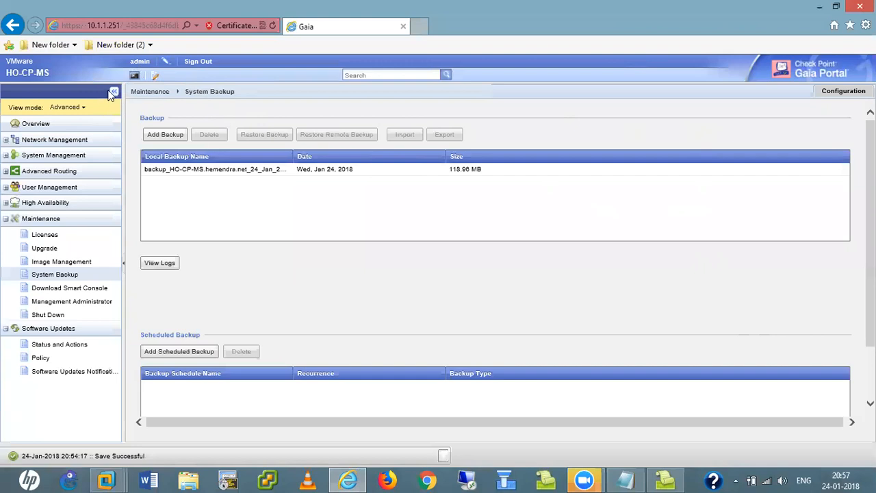
- Open the Gaia Portal Overview page, which reports the configuration database is locked
left_click(33, 125)
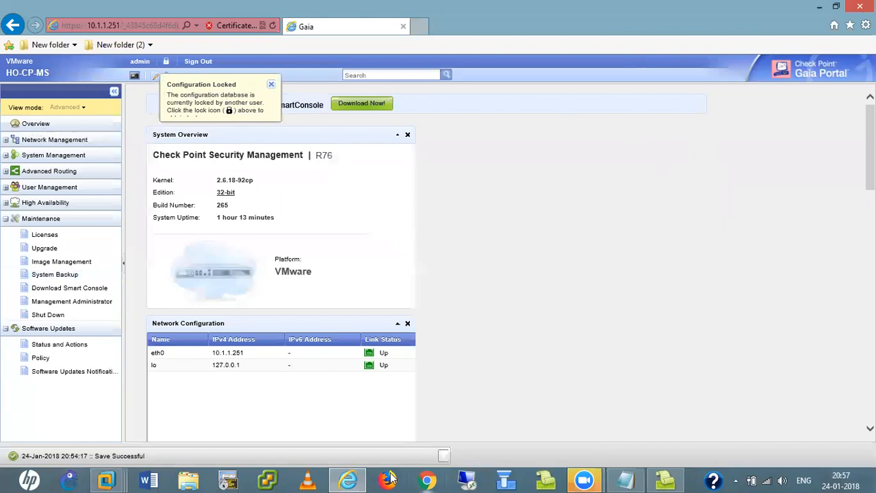
- Start a local system backup on CP-MS with 'add backup local'
mouse_move(115, 477)
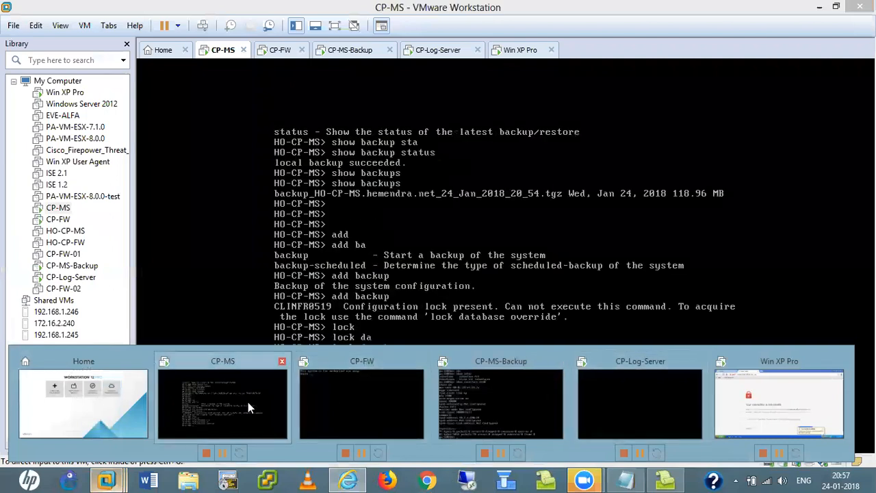
left_click(248, 407)
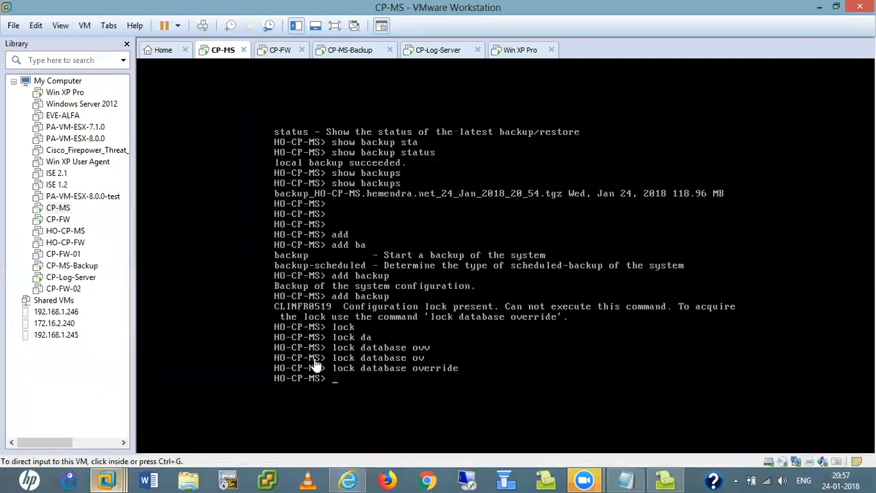
type("add")
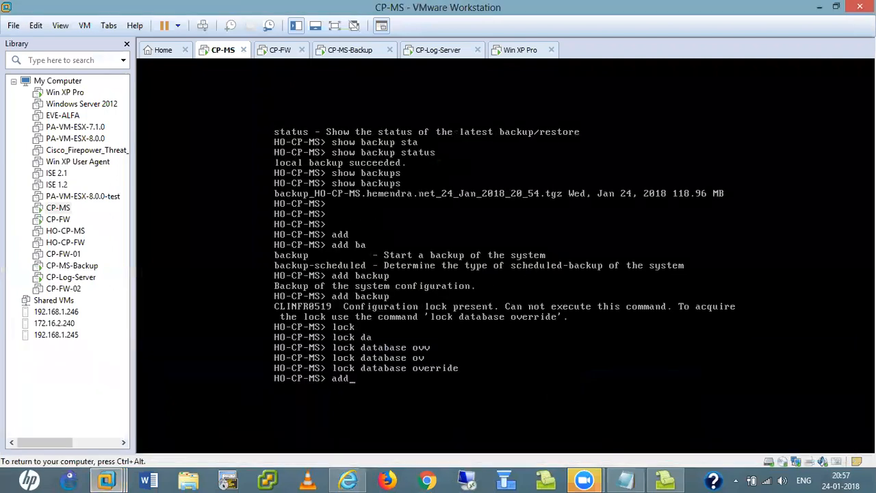
key("Tab")
type("ba")
key("Tab")
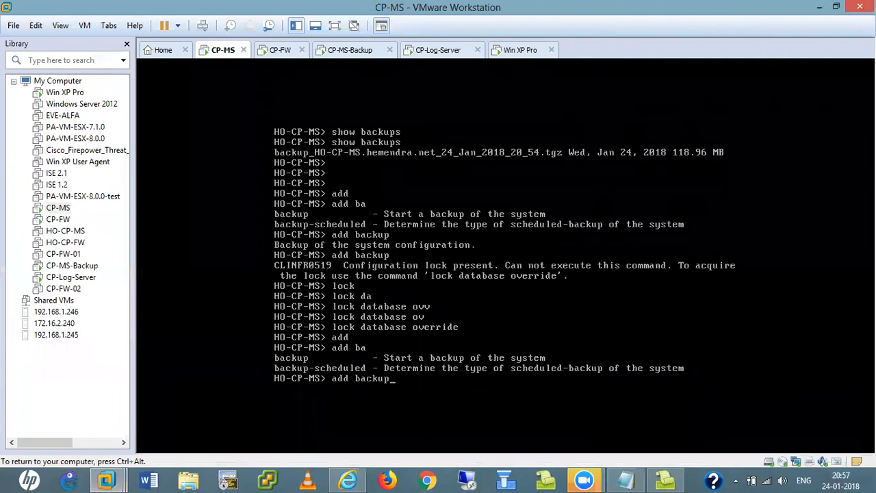
key("Return")
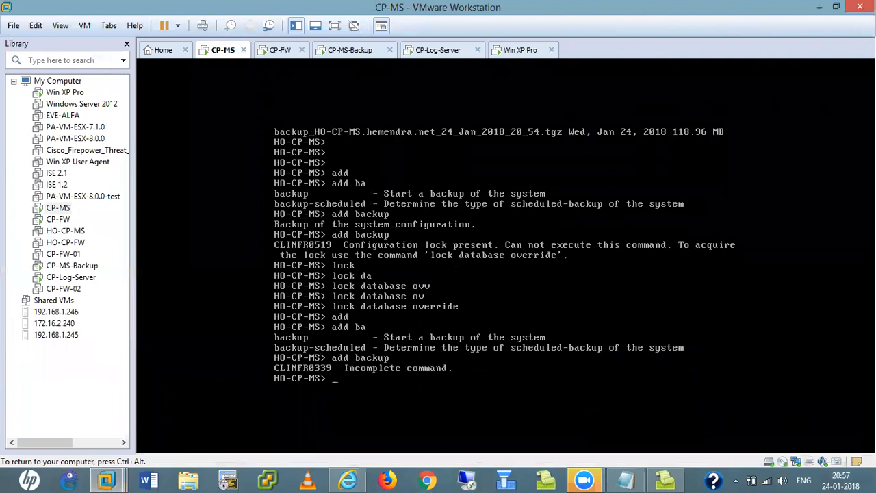
key("Up")
key("Tab")
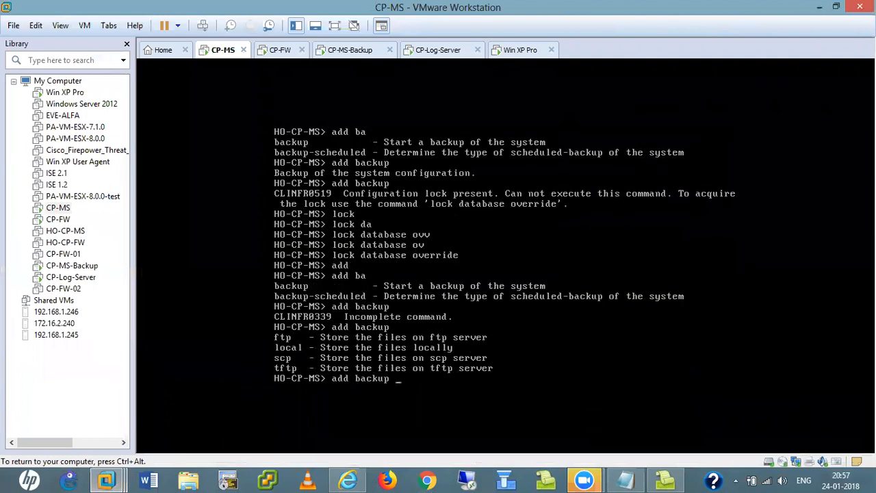
type("lo")
key("Tab")
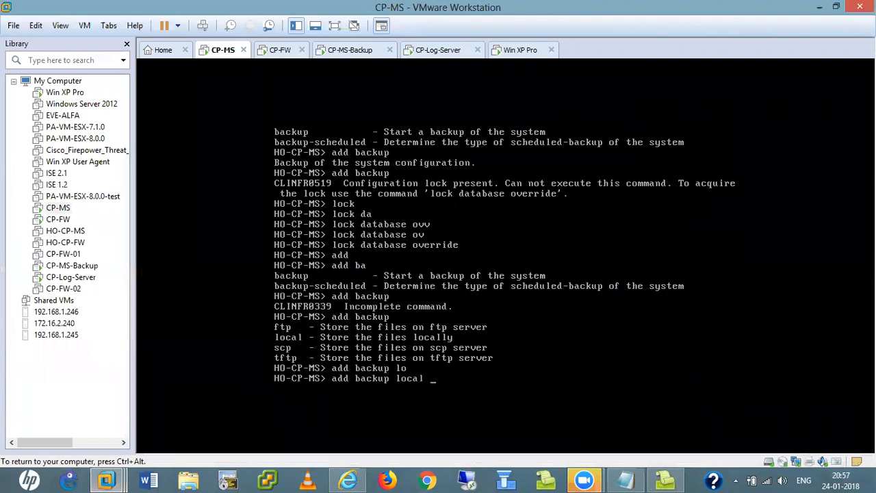
key("Tab")
key("Return")
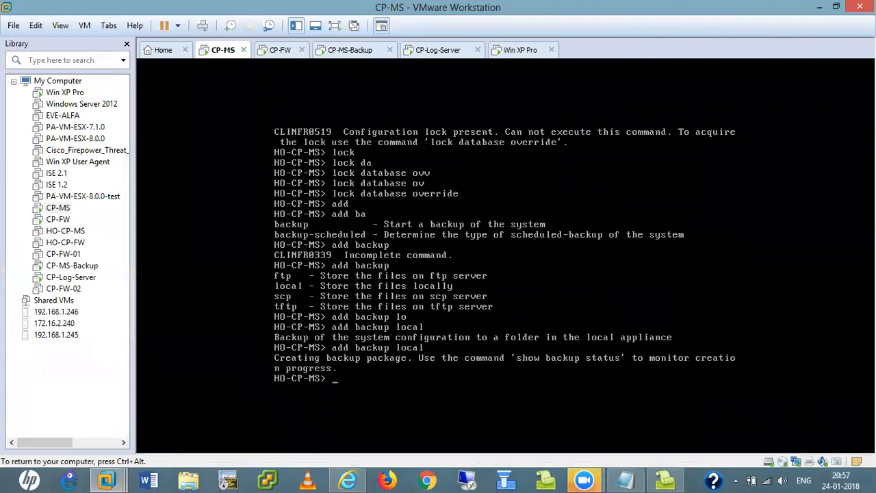
key("Return")
key("Return")
key("Return")
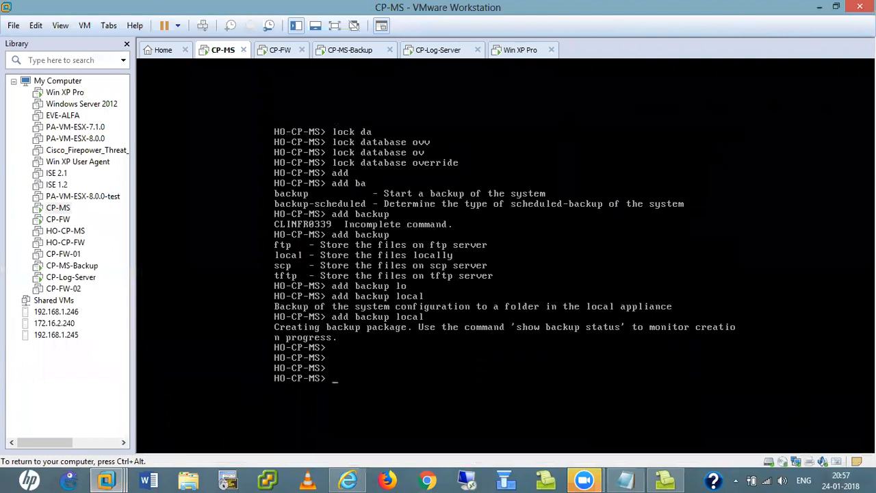
- Check the running backup's progress with 'show backup status'
type("sho")
key("Tab")
type("ba")
key("Tab")
type("sta")
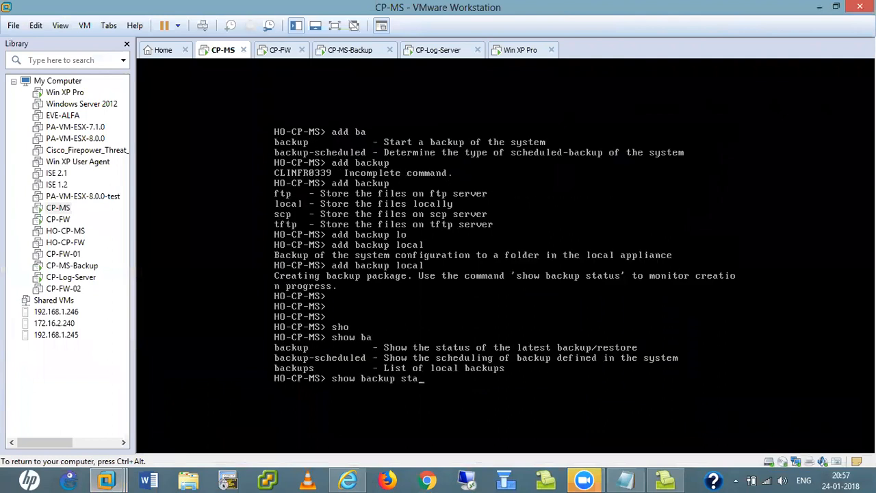
key("Tab")
key("Return")
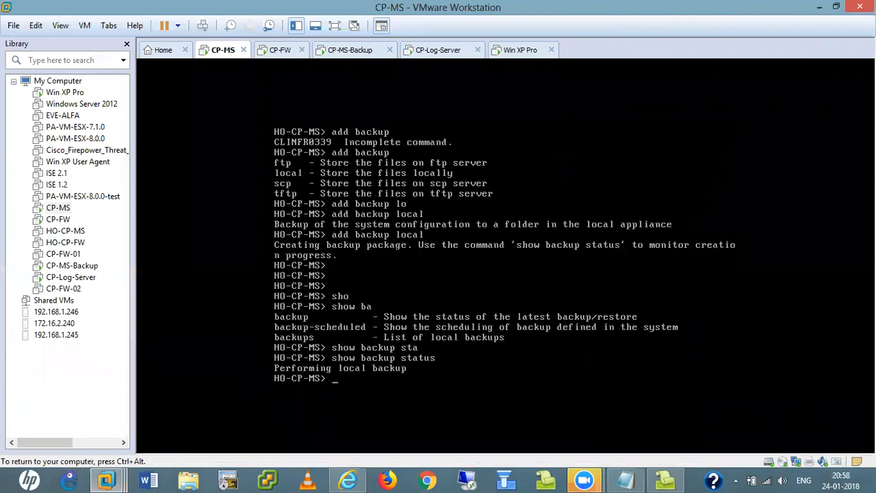
key("Return")
key("Return")
key("Return")
key("Return")
key("Return")
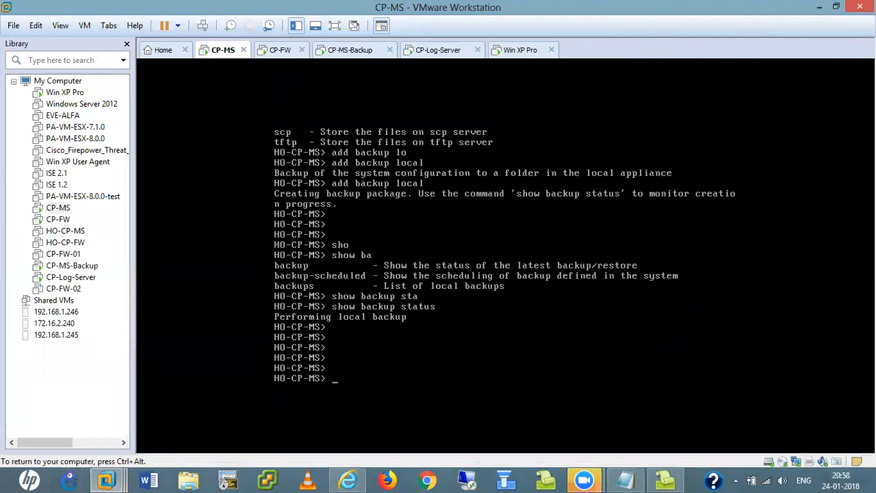
- List local backups with 'show backups', confirming the 20:54 and 20:57 118.96 MB backups
type("sh")
type("o")
key("Tab")
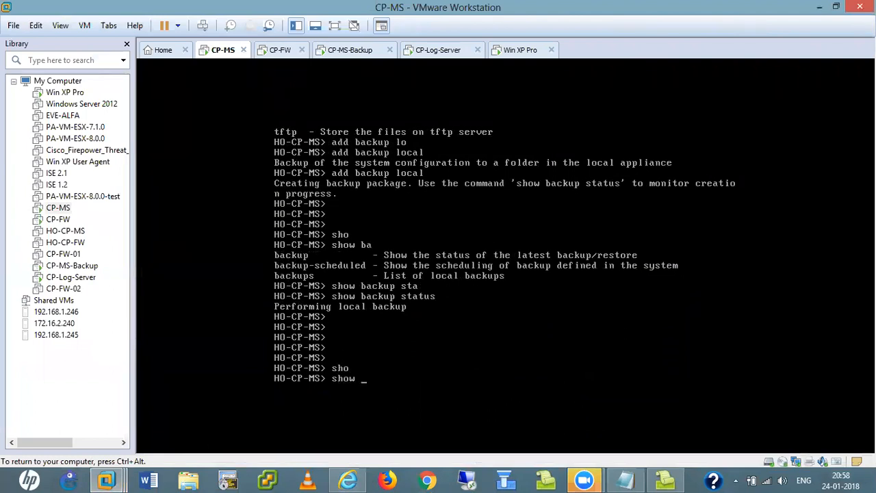
type("ba")
key("Tab")
type("s")
key("Tab")
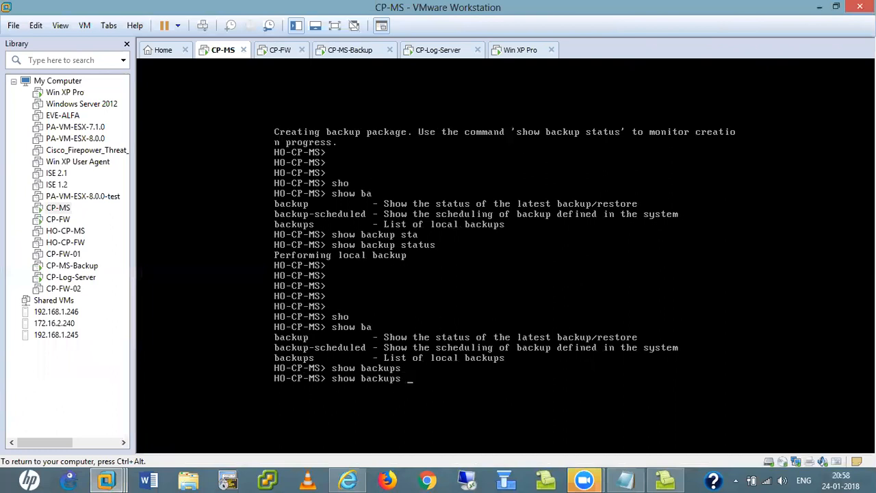
key("Return")
key("Return")
key("Return")
key("Return")
key("Return")
key("Return")
key("Return")
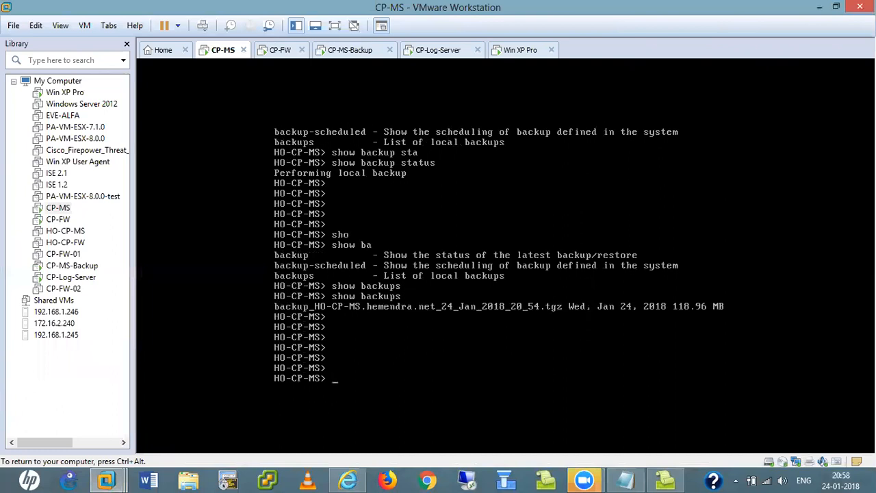
key("ctrl+alt")
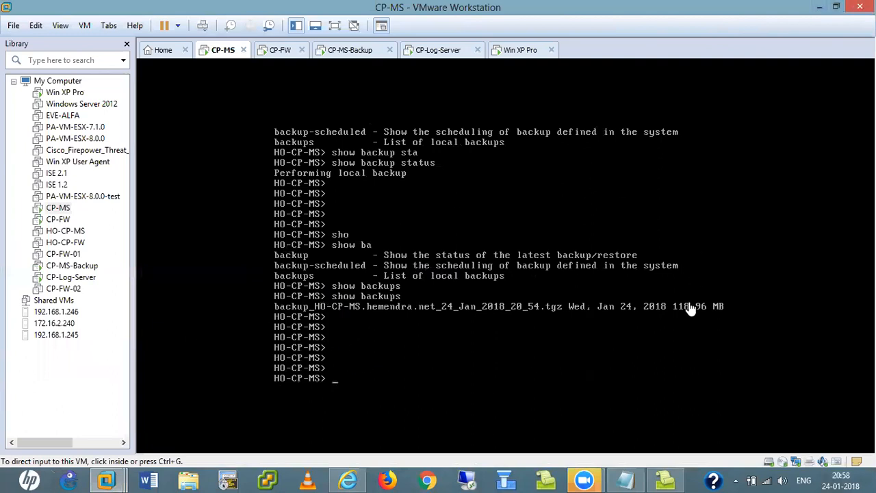
left_click(430, 282)
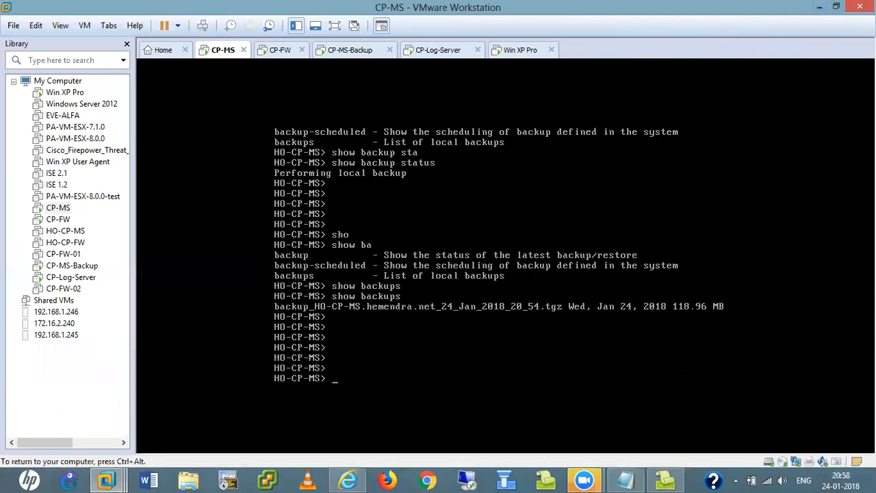
key("Up")
key("Return")
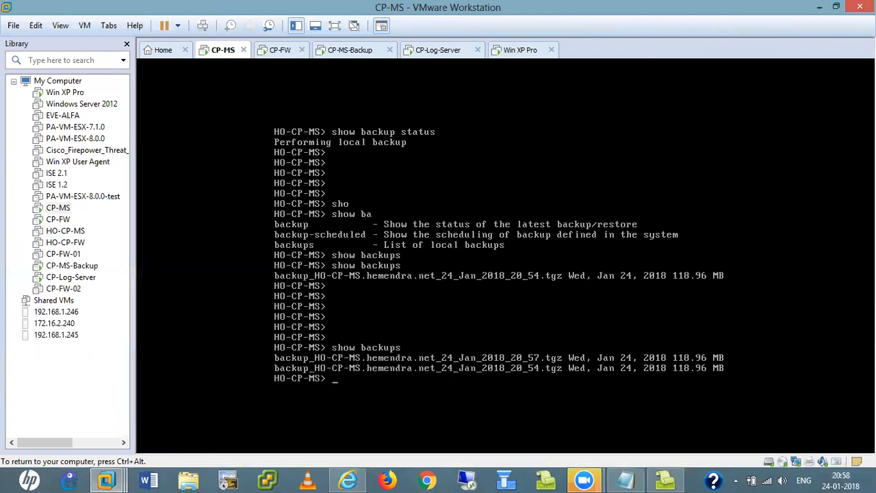
key("ctrl+alt")
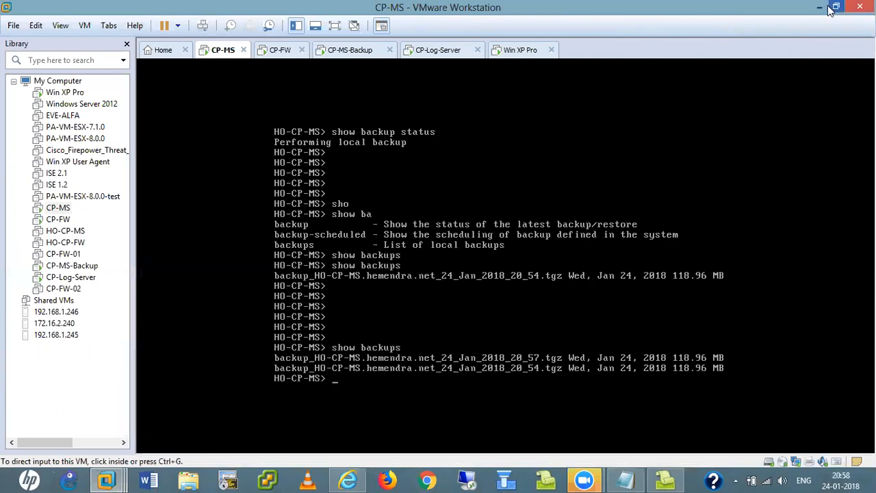
- Show both local backups on the System Backup page and override the configuration lock
left_click(348, 479)
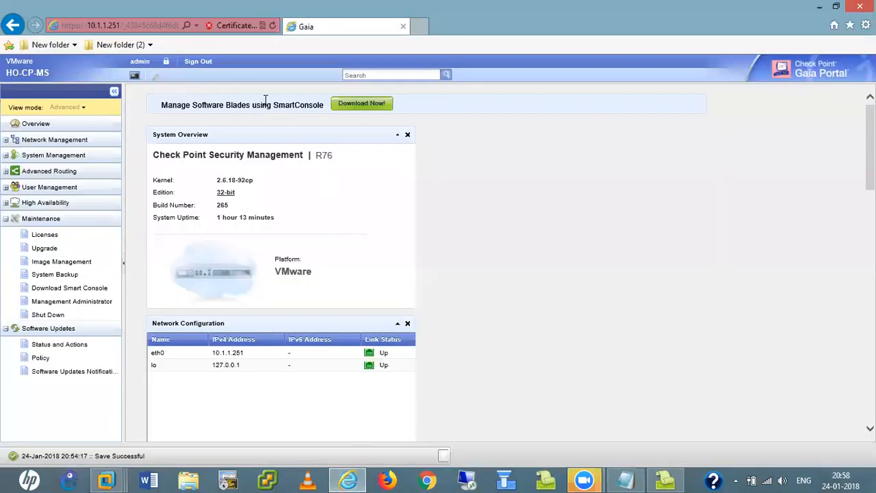
left_click(48, 275)
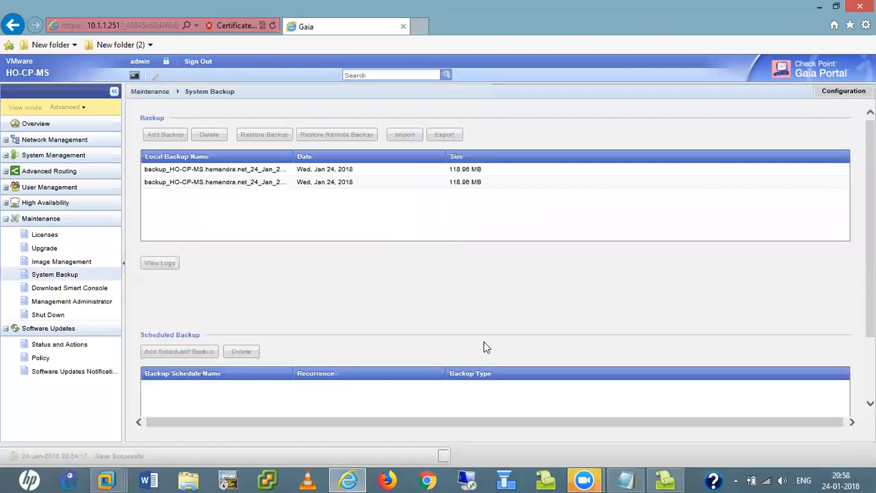
scroll(484, 348, "down", 2)
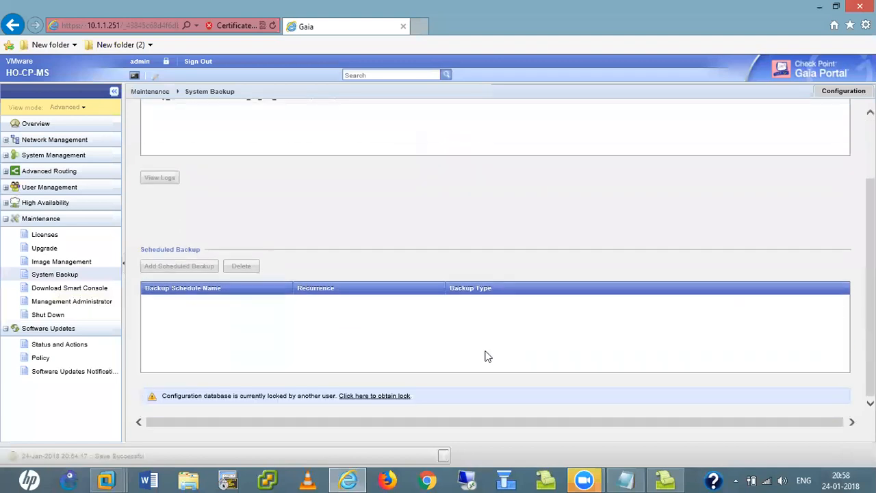
scroll(479, 352, "up", 2)
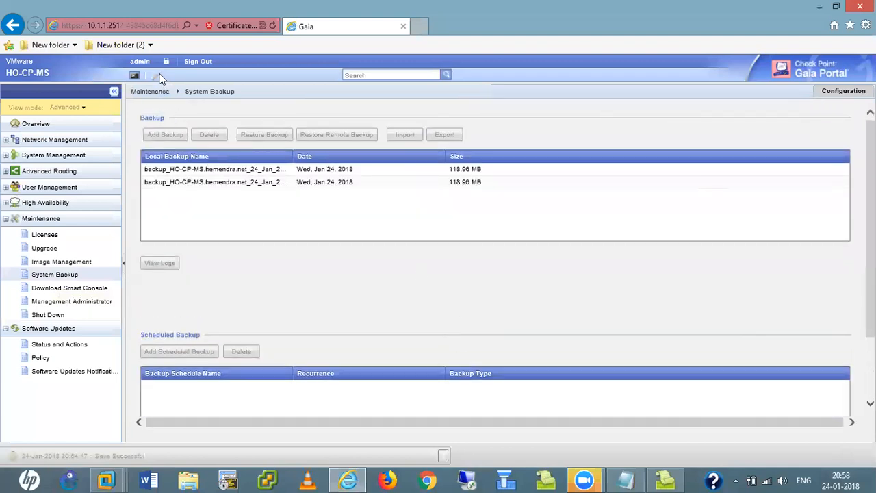
left_click(166, 62)
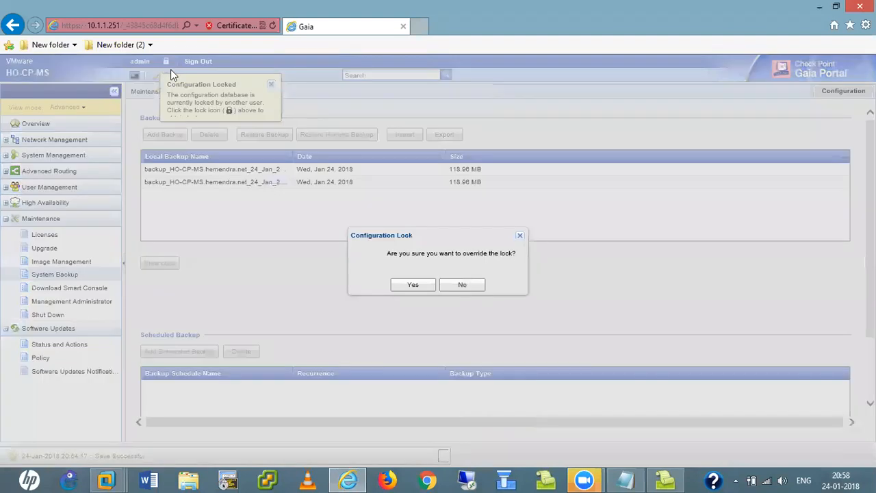
left_click(413, 285)
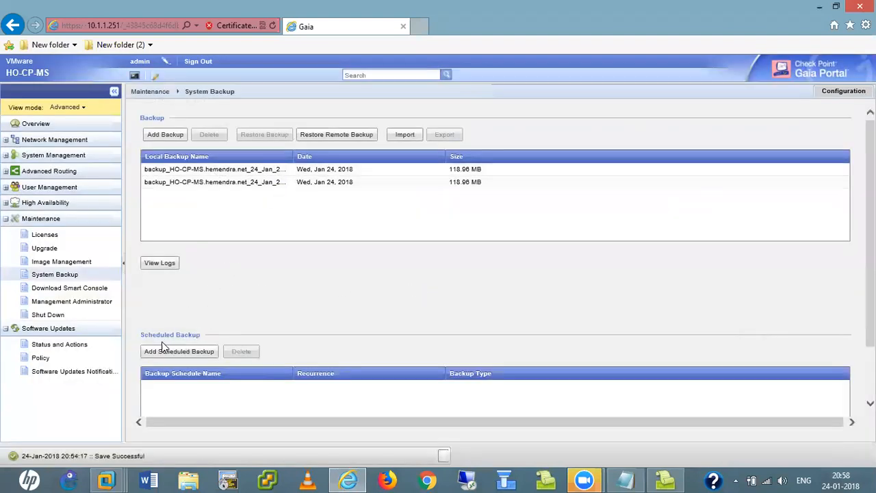
- Create a new scheduled backup named MY_CP_MS_Backup
left_click(183, 351)
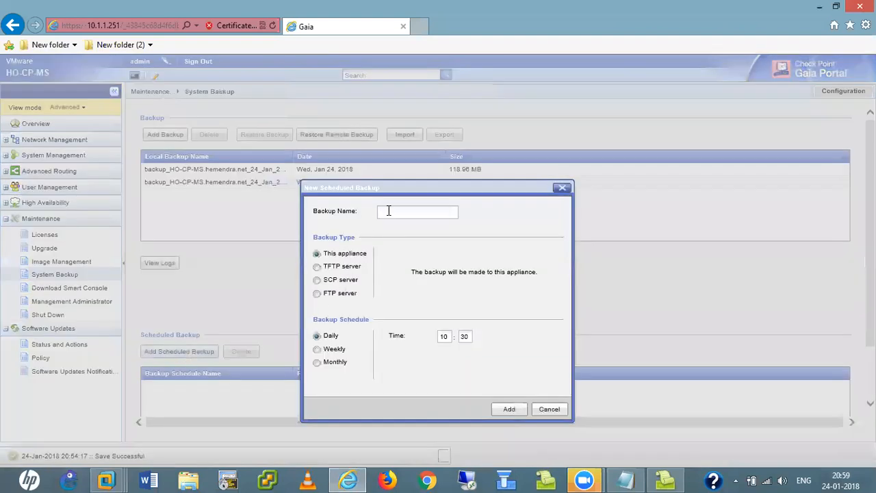
type("MY_CP_MS_Backup")
- Schedule it weekly on Sunday at 12:00 and save it
left_click(317, 348)
left_click(317, 362)
left_click(317, 349)
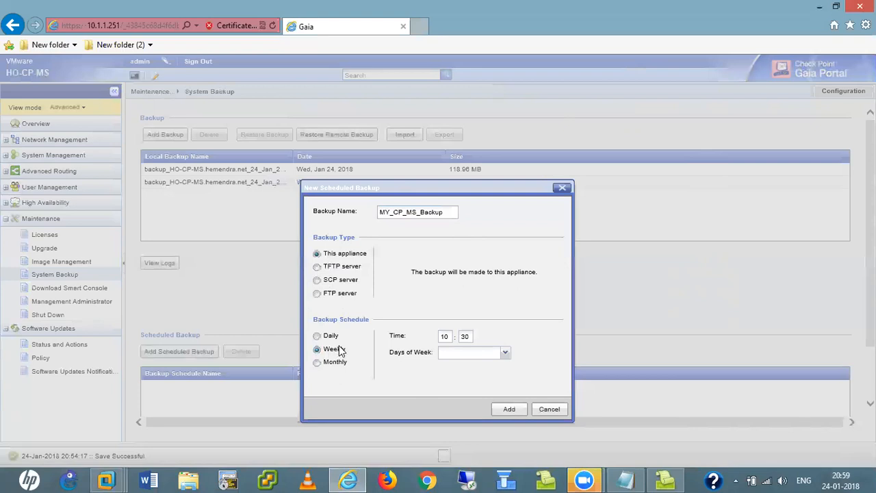
left_click(448, 337)
key("BackSpace")
key("BackSpace")
type("12")
left_click(465, 338)
key("BackSpace")
key("BackSpace")
type("00")
left_click(503, 353)
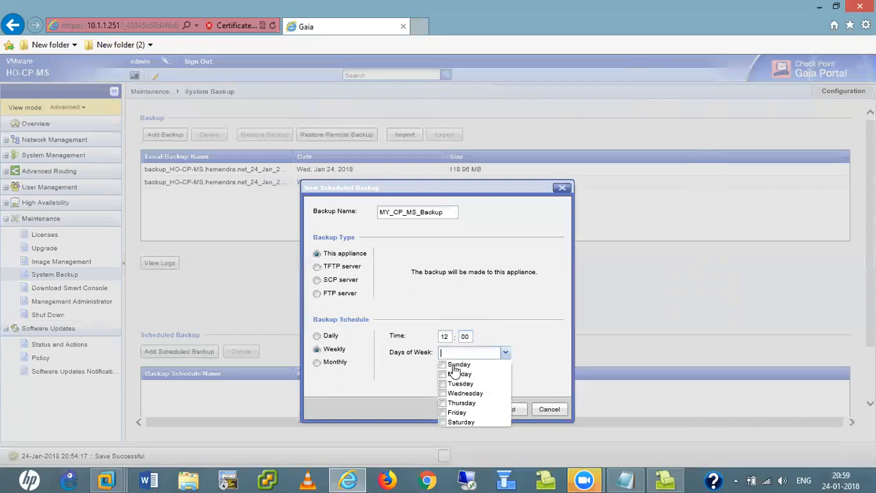
left_click(454, 365)
left_click(386, 384)
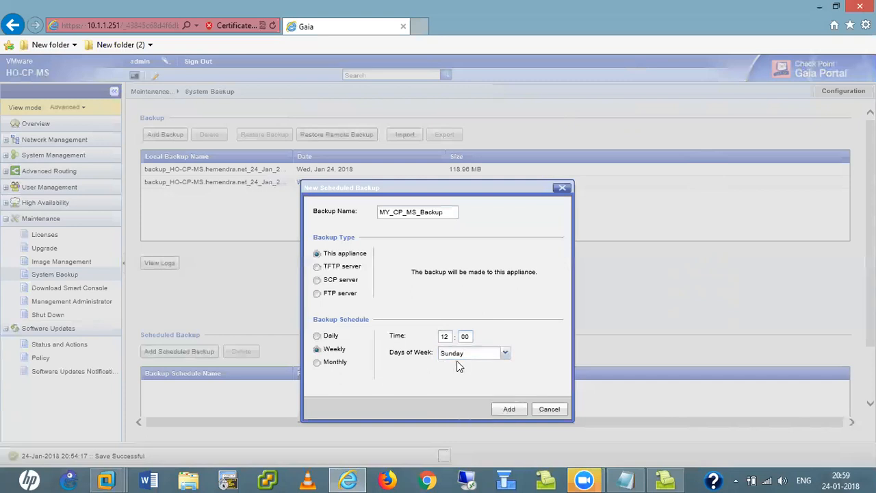
left_click(506, 410)
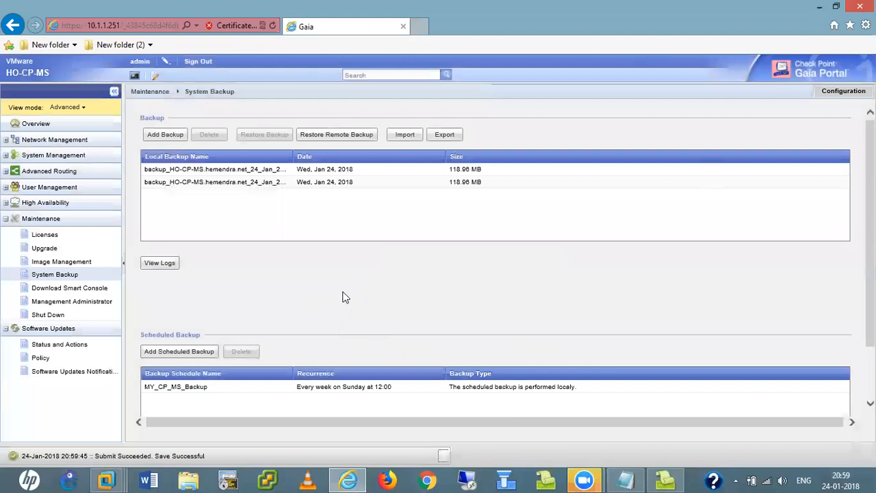
left_click(209, 171)
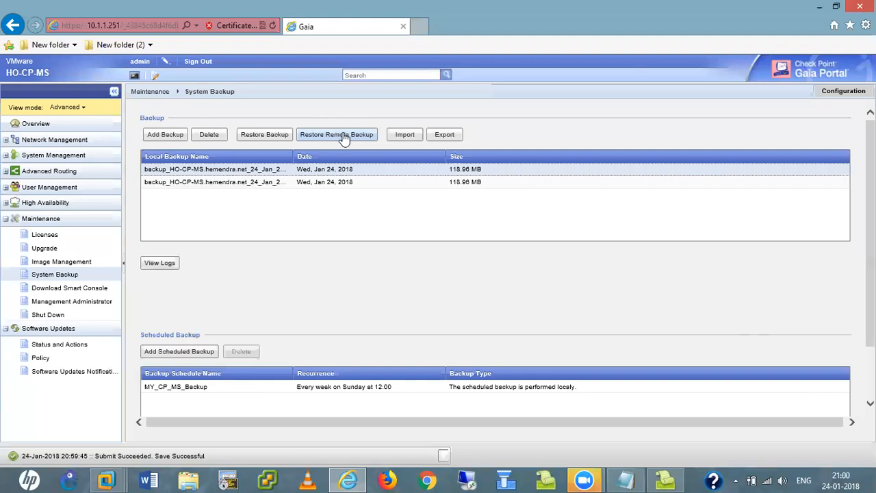
left_click(444, 139)
left_click(412, 287)
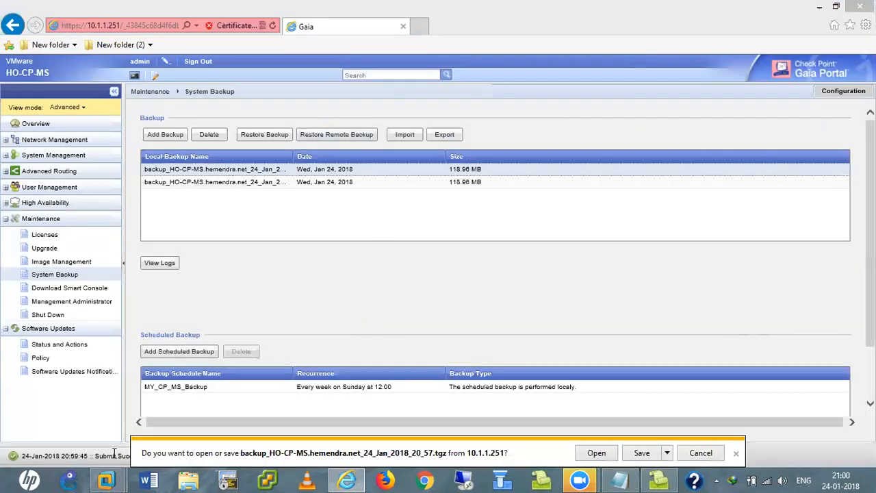
left_click(735, 458)
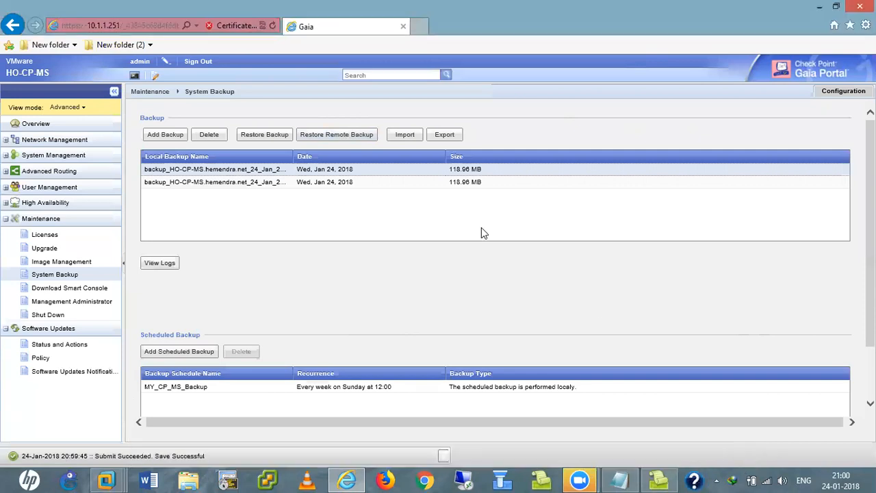
left_click(408, 137)
left_click(497, 252)
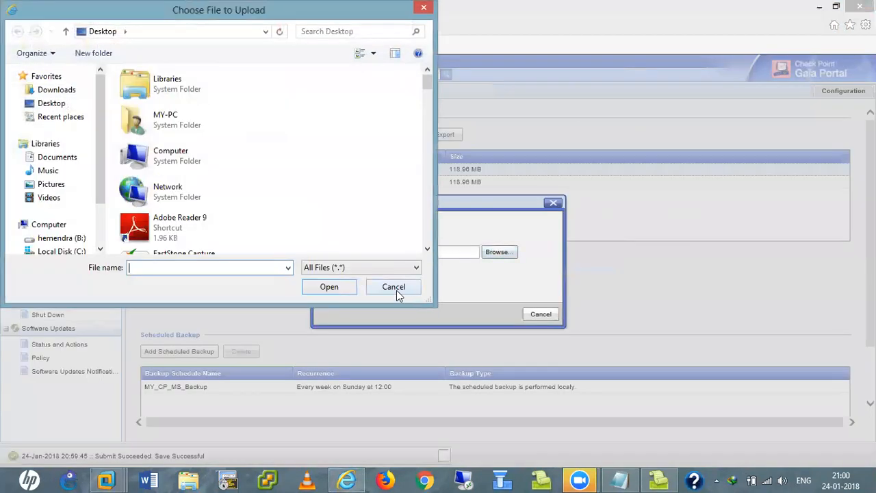
left_click(395, 288)
left_click(544, 316)
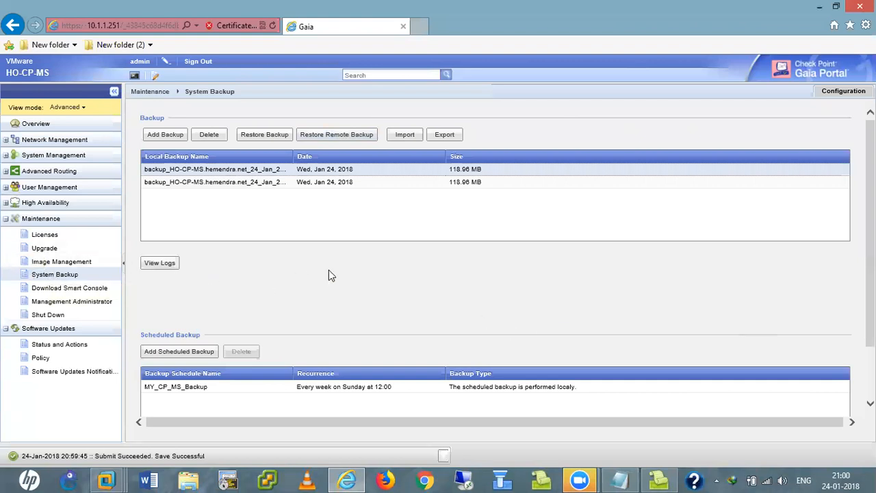
- On Image Management, create a new image named aaa with description dd
left_click(51, 265)
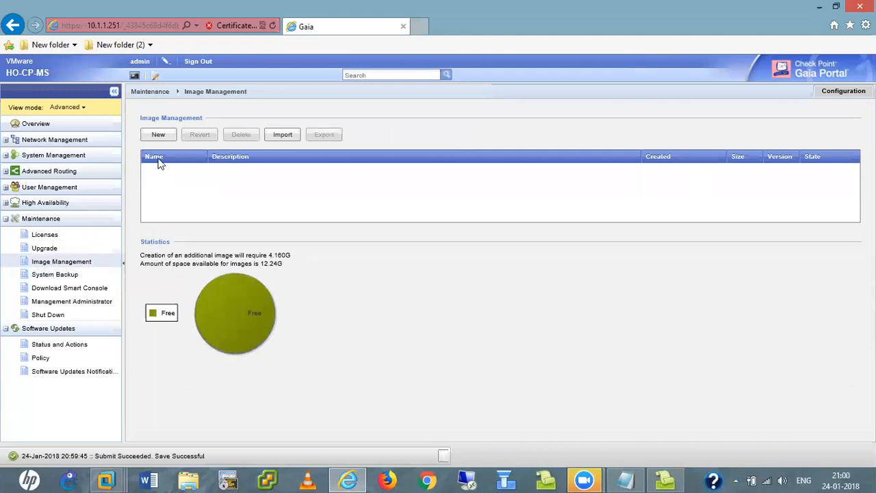
left_click(158, 136)
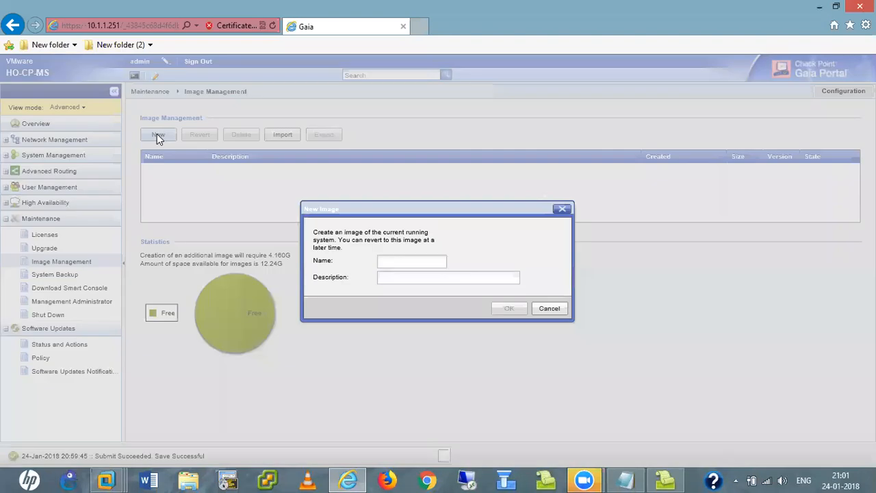
left_click(392, 263)
type("aaa")
left_click(394, 278)
type("dd")
left_click(505, 308)
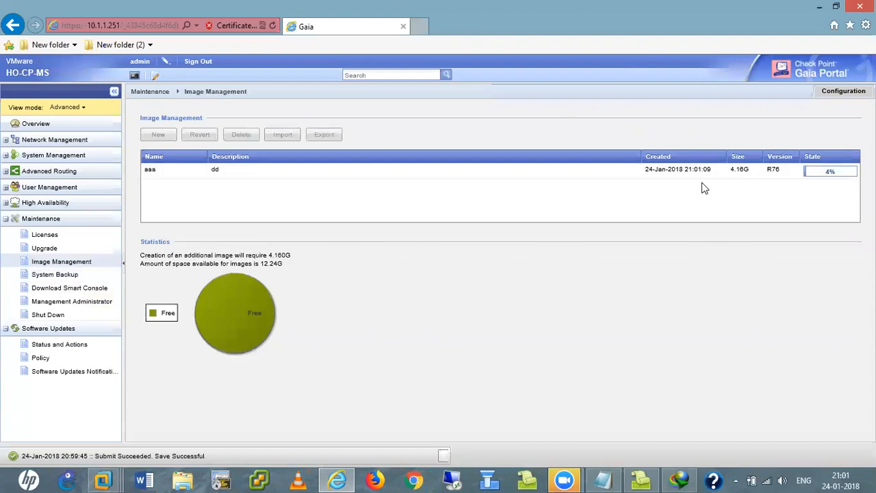
- Select the aaa image row and dismiss its context menu without choosing anything
left_click(248, 175)
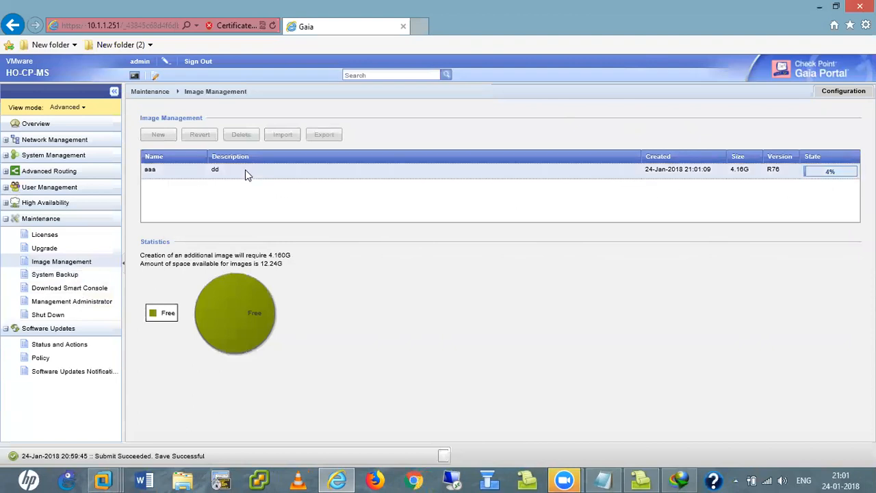
right_click(248, 175)
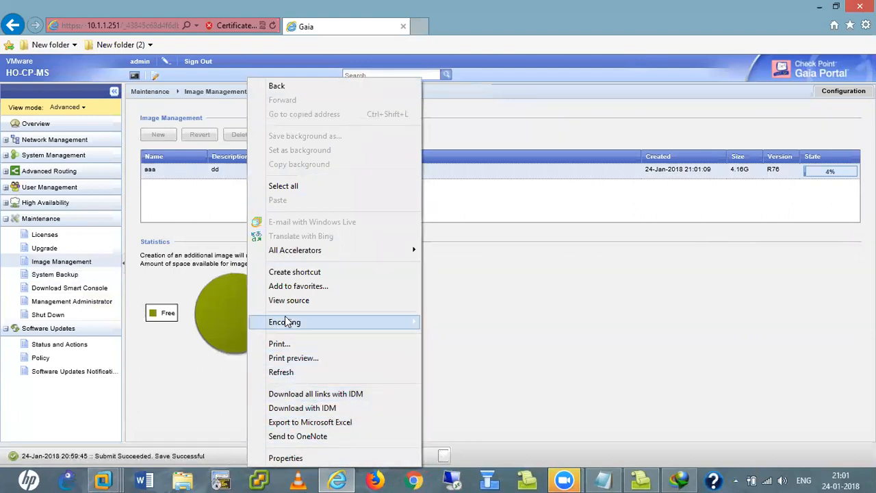
left_click(671, 294)
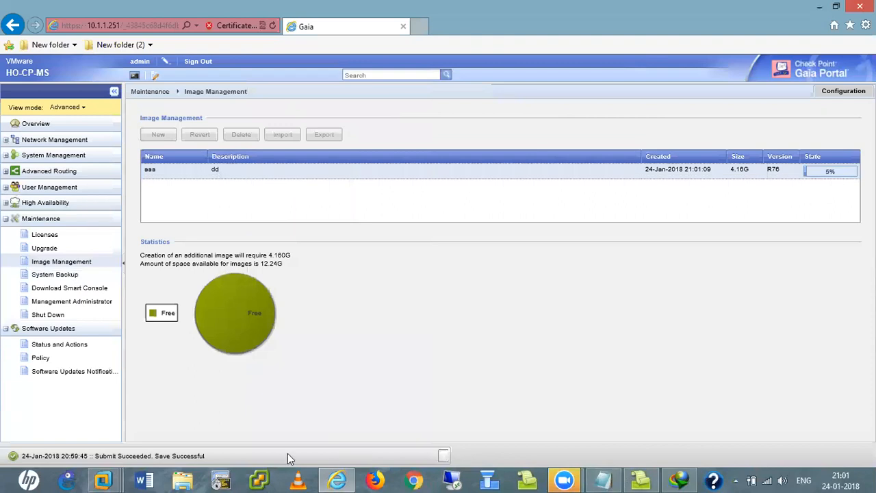
- On the CP-MS console, tab-complete through the snapshot commands and run the snapshot details command
mouse_move(104, 481)
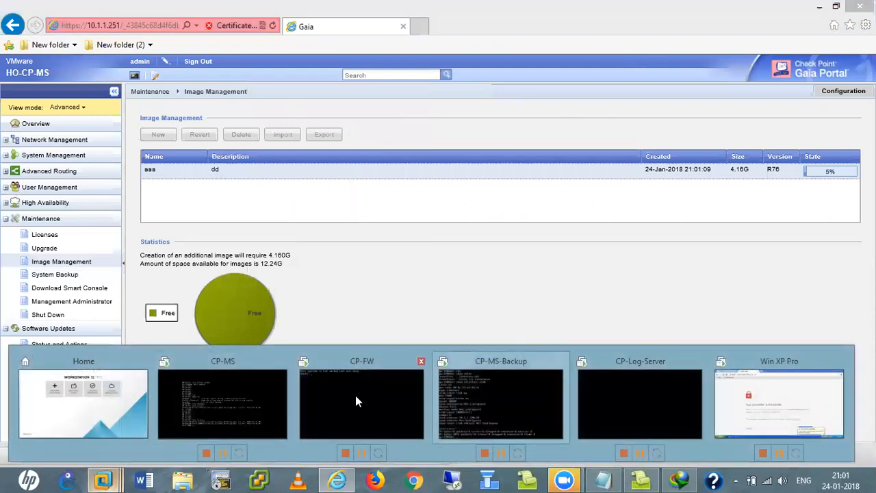
left_click(180, 403)
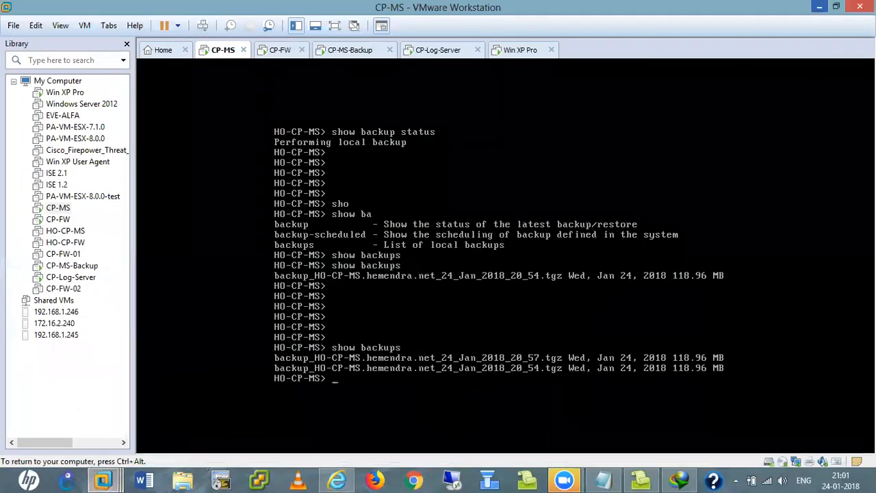
key("Return")
key("Return")
key("Return")
key("Return")
key("Return")
type("sho")
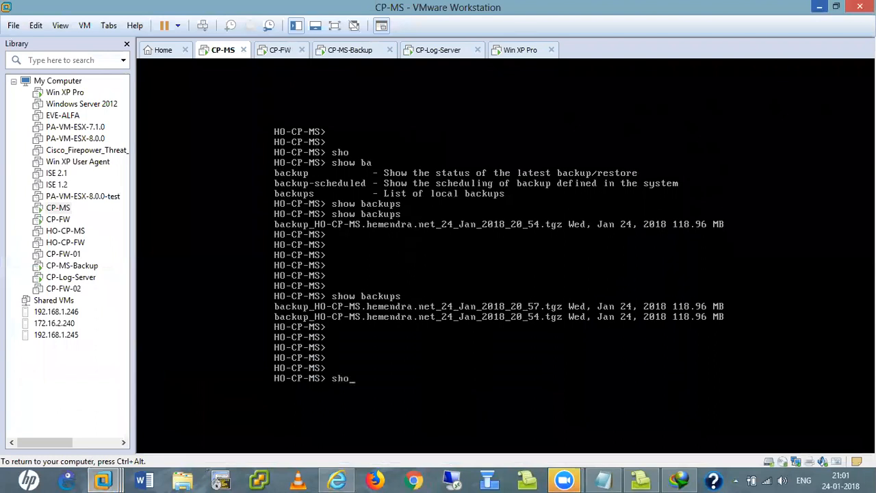
key("Tab")
type("i")
key("Tab")
key("Tab")
key("Tab")
key("Tab")
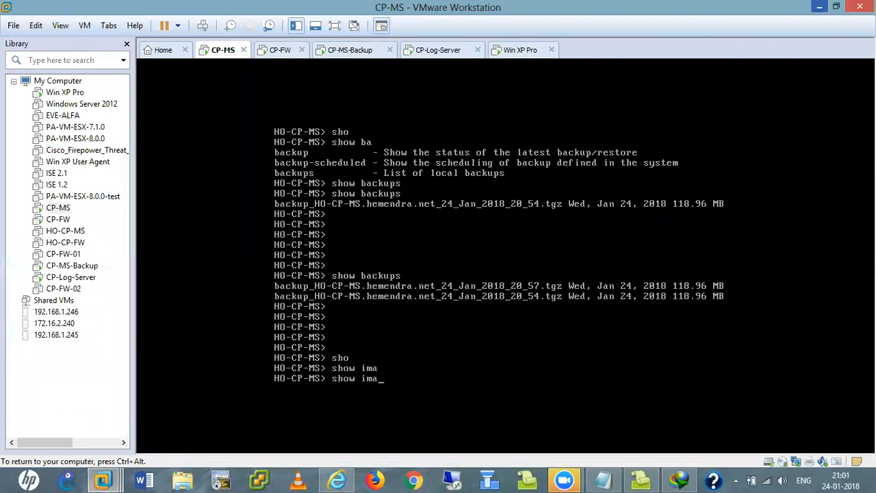
key("BackSpace")
key("BackSpace")
key("BackSpace")
type("sna")
key("Tab")
key("Tab")
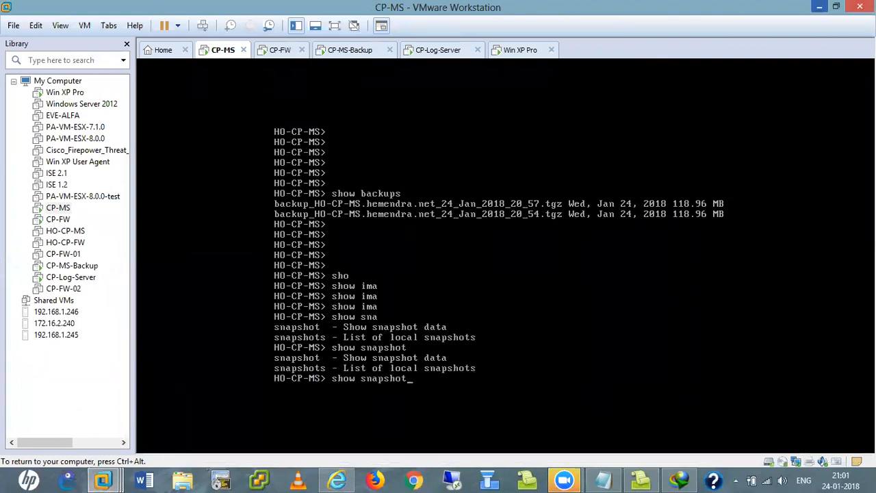
key("Tab")
key("Tab")
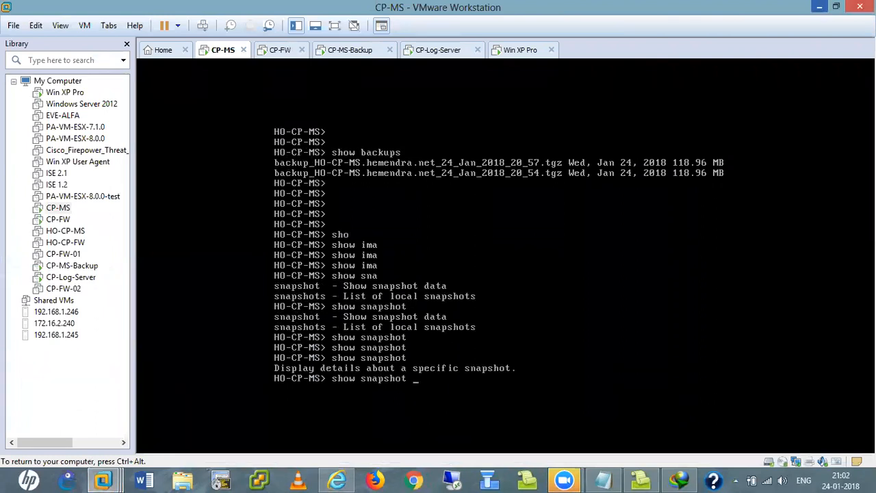
key("Return")
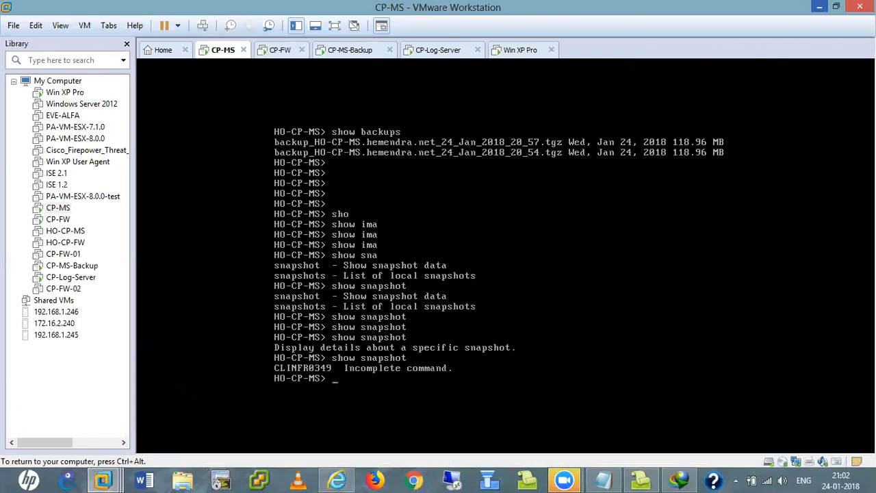
- Run 'show snapshots' to list local snapshots, showing restore point aaa at 8%
key("Return")
key("Return")
key("Return")
key("Up")
key("Tab")
key("Tab")
key("Tab")
key("Tab")
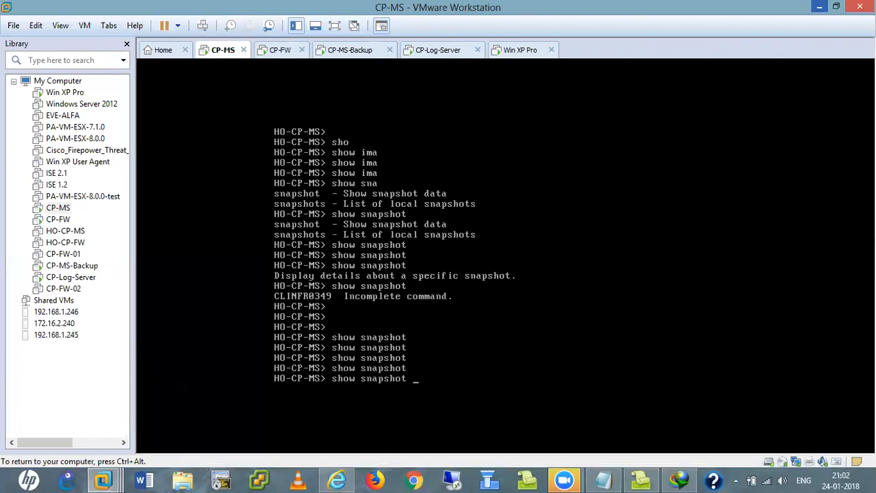
key("Tab")
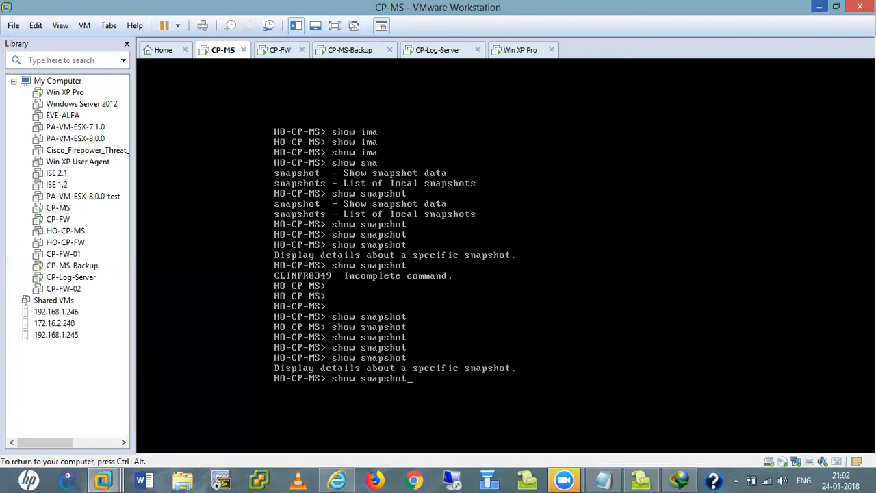
key("Tab")
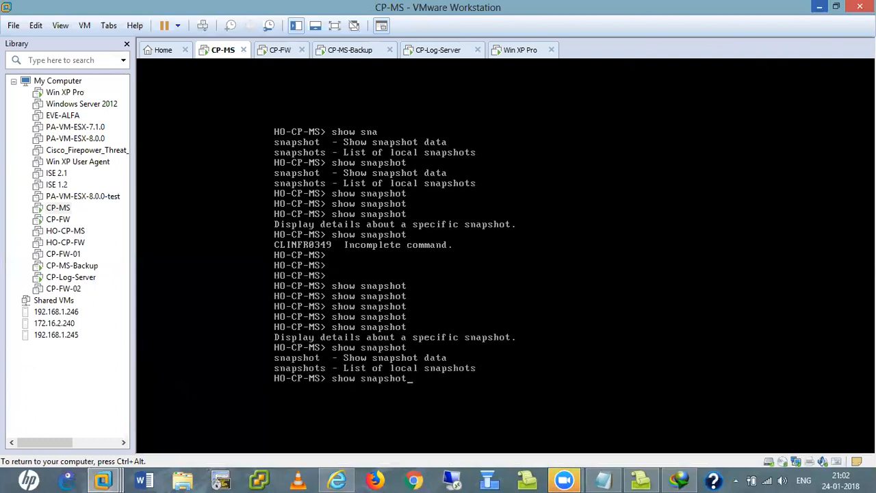
type("s")
key("Tab")
key("Return")
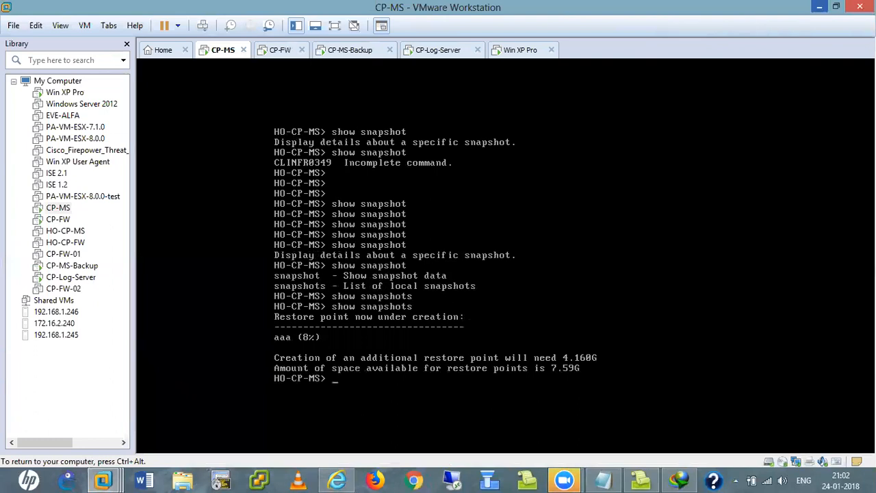
- Dismiss the download manager update notice and bring the SmartDashboard login window forward
key("ctrl+alt")
left_click(516, 330)
key("ctrl+alt")
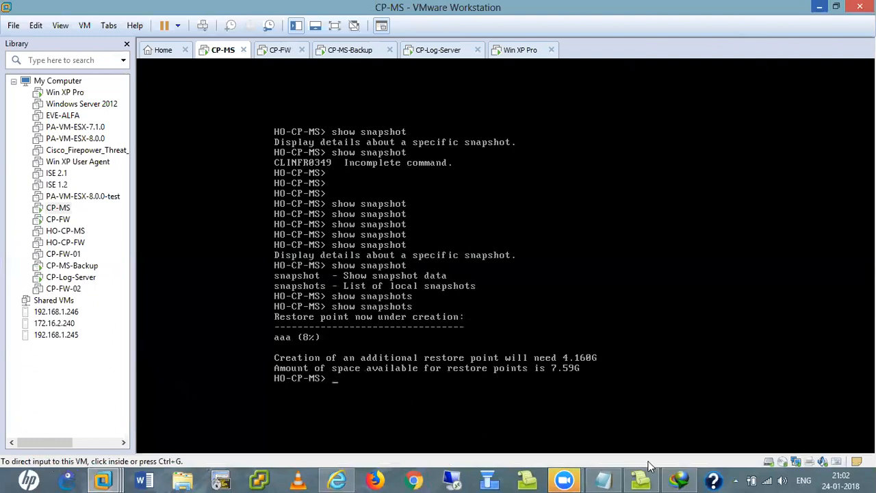
left_click(680, 479)
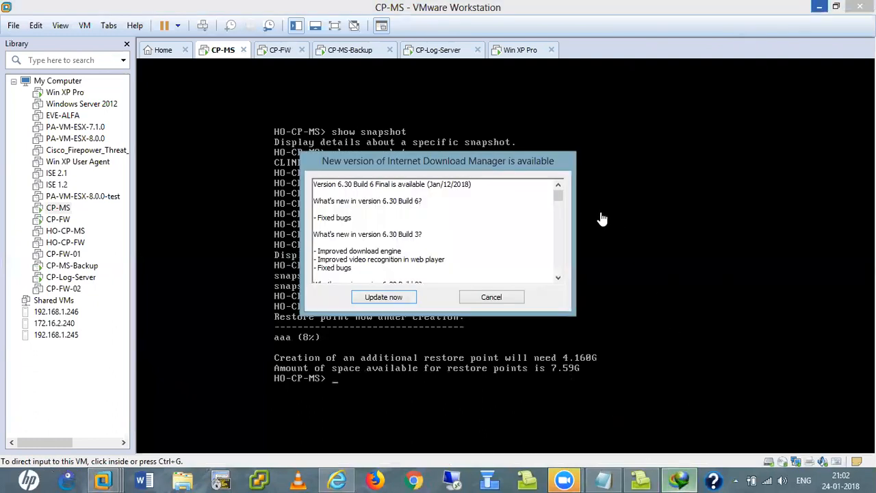
left_click(492, 297)
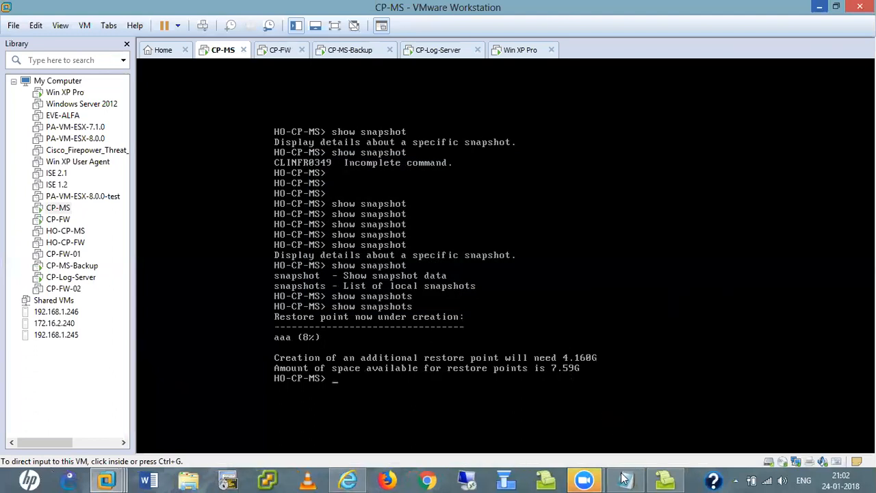
left_click(505, 483)
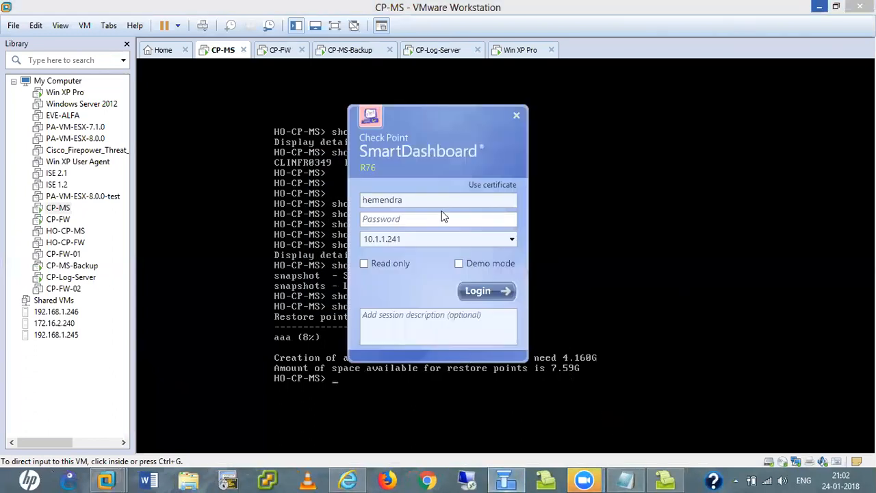
- Log in to management server 10.1.1.251 with the administrator username and password, then return to Gaia Portal
double_click(403, 199)
left_click(402, 199)
key("BackSpace")
key("BackSpace")
key("BackSpace")
key("BackSpace")
key("BackSpace")
key("BackSpace")
key("BackSpace")
key("BackSpace")
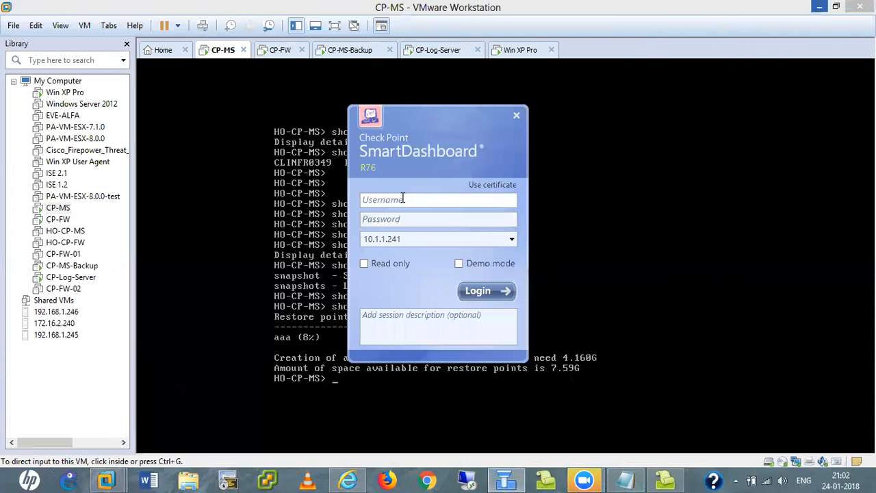
type("jill")
key("Tab")
key("Tab")
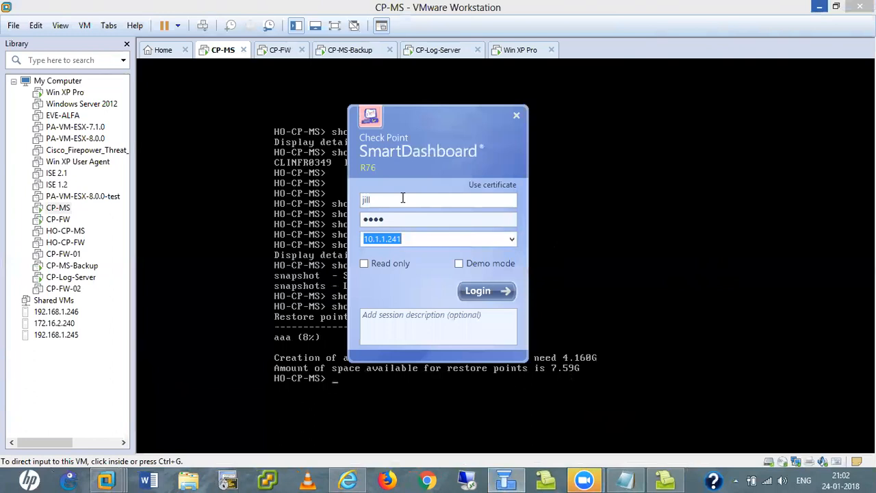
left_click(395, 241)
type("51")
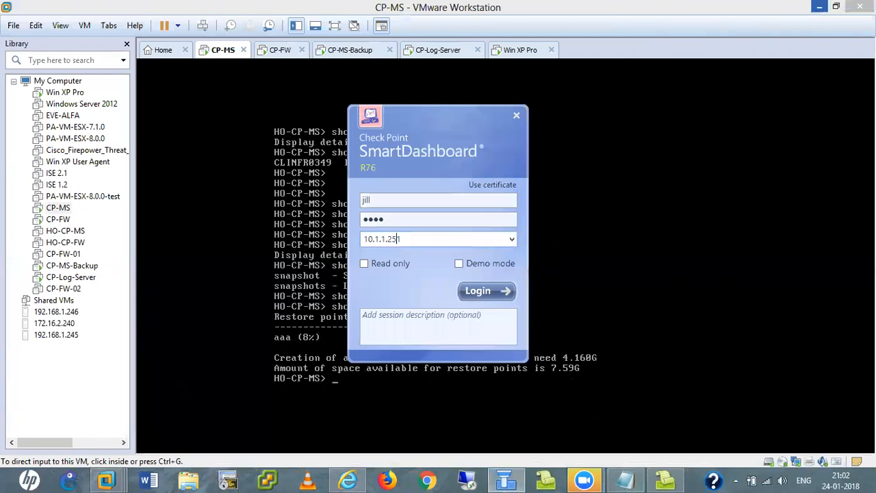
key("Return")
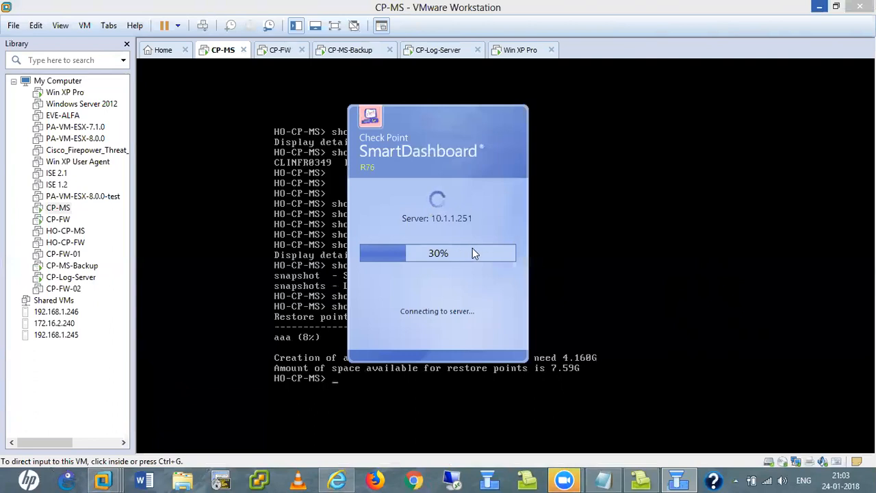
left_click(336, 479)
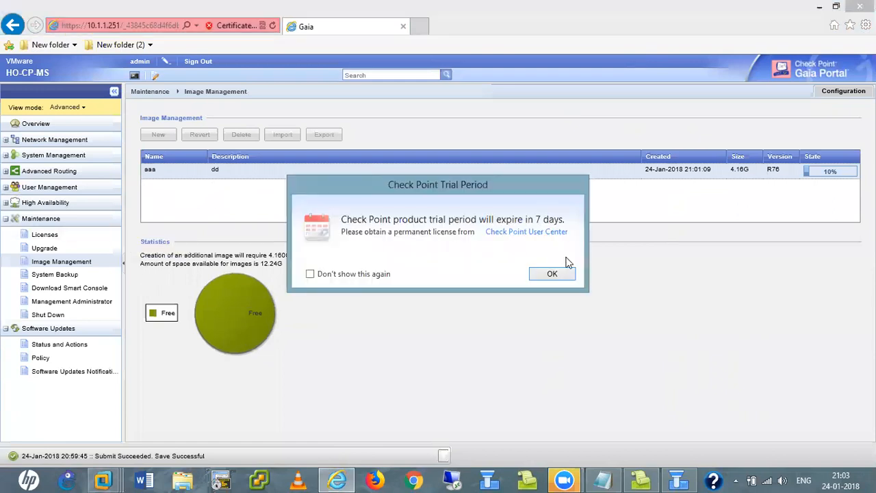
- Dismiss the trial-period notice, reopen Gaia's System Backup page, then bring SmartDashboard forward
left_click(550, 273)
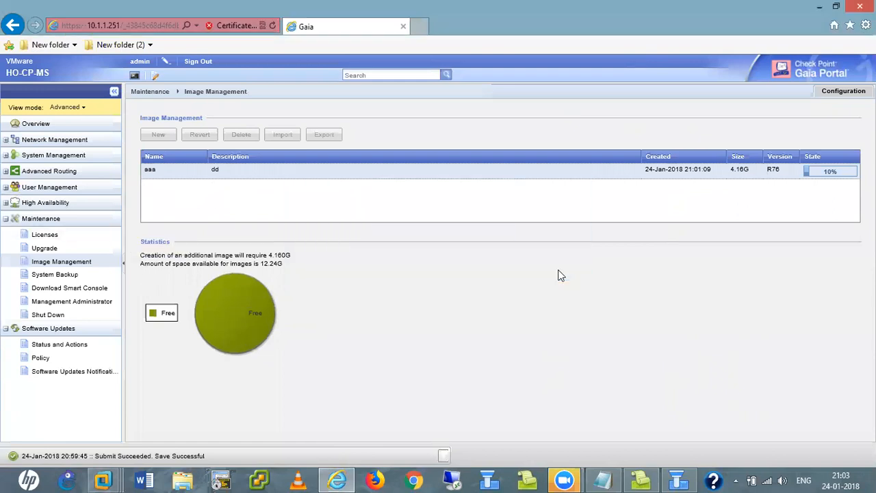
left_click(54, 276)
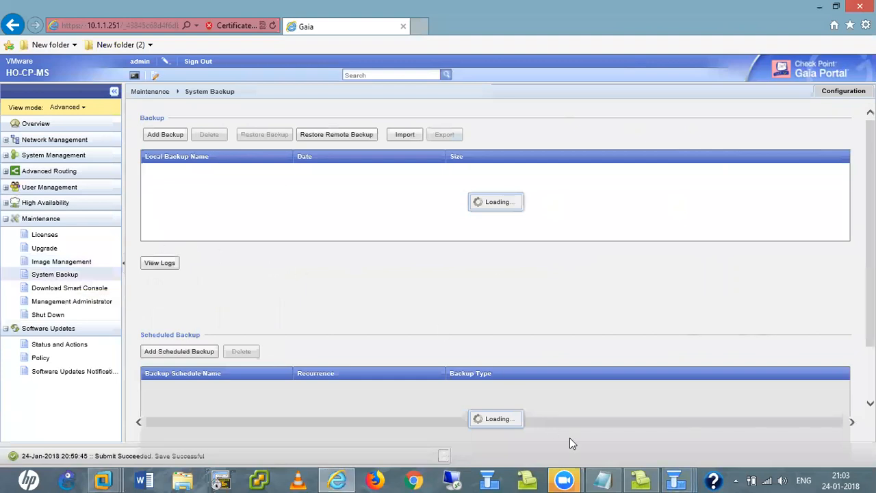
mouse_move(676, 479)
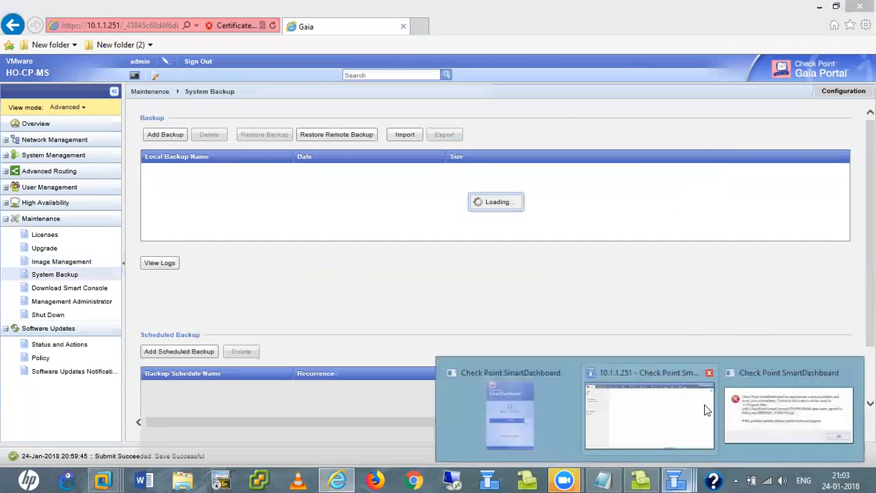
left_click(783, 407)
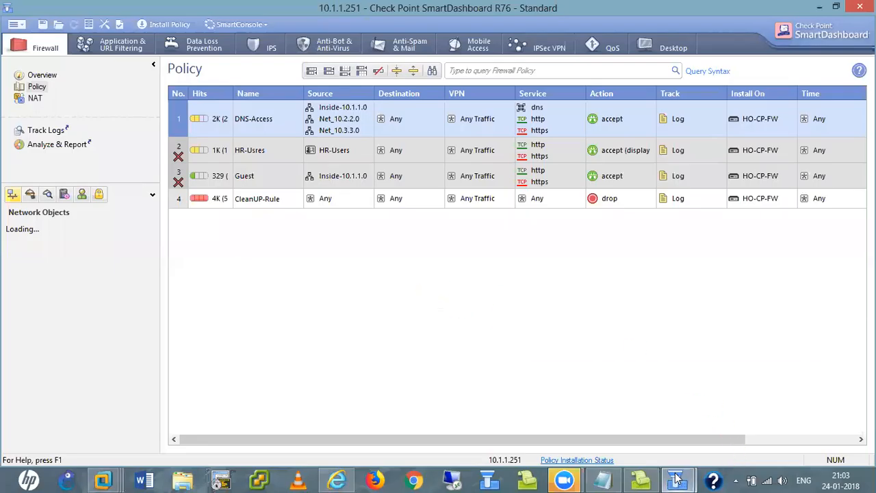
- Show the Firewall Overview page in the main SmartDashboard window
mouse_move(682, 479)
left_click(622, 416)
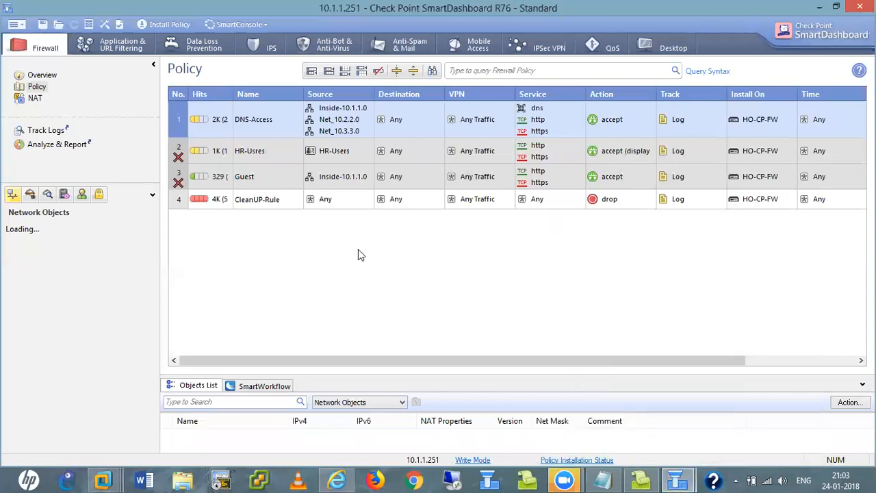
left_click(34, 76)
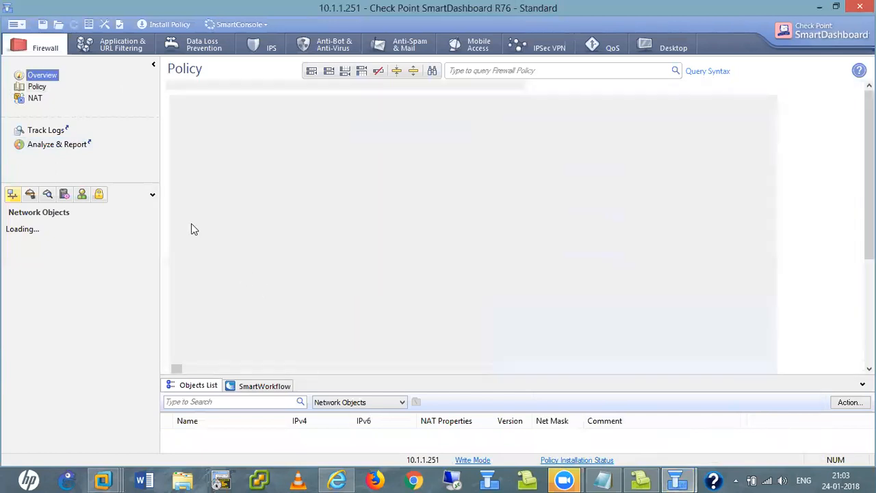
- Browse the Launch Menu and open Policy > Global Properties, closing it without changes
left_click(17, 26)
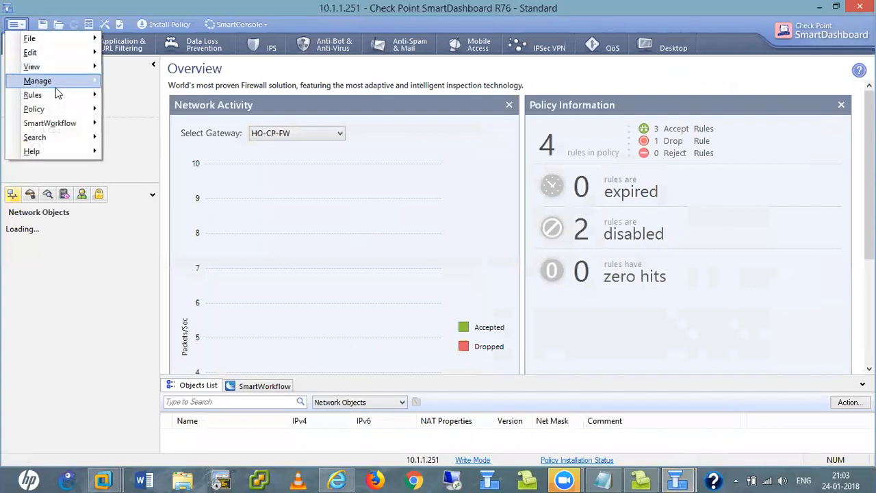
mouse_move(61, 82)
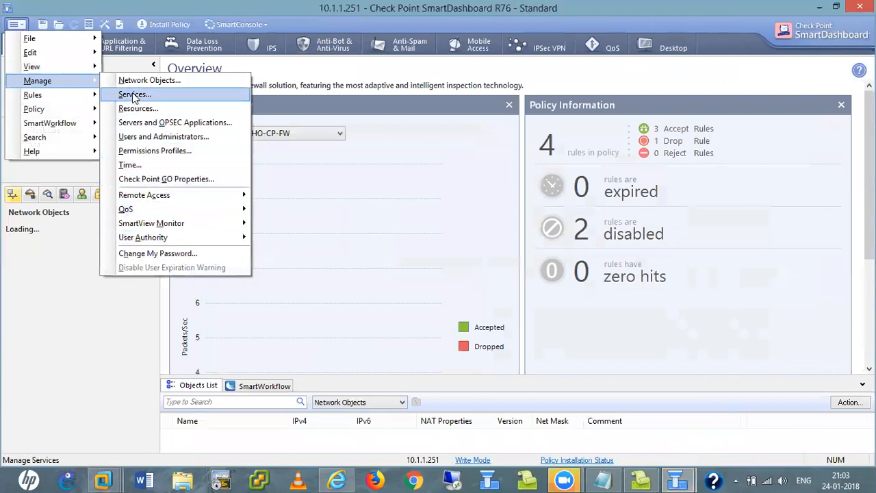
mouse_move(39, 99)
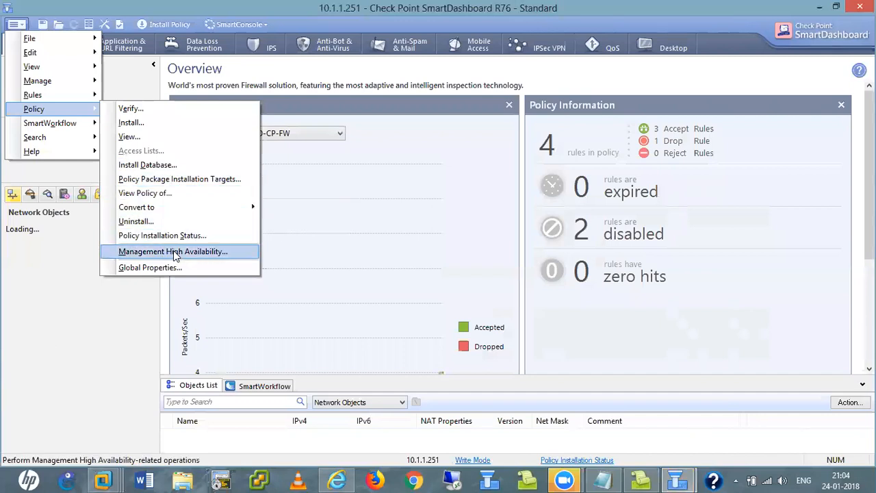
left_click(150, 267)
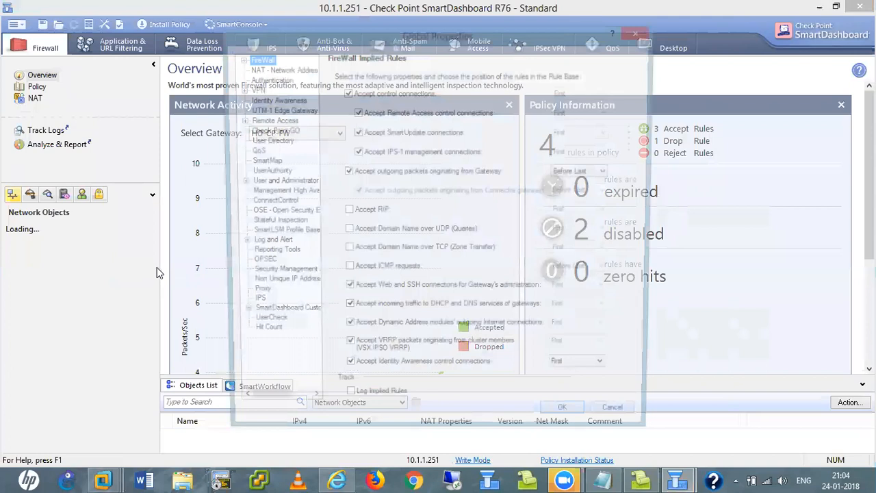
left_click(622, 422)
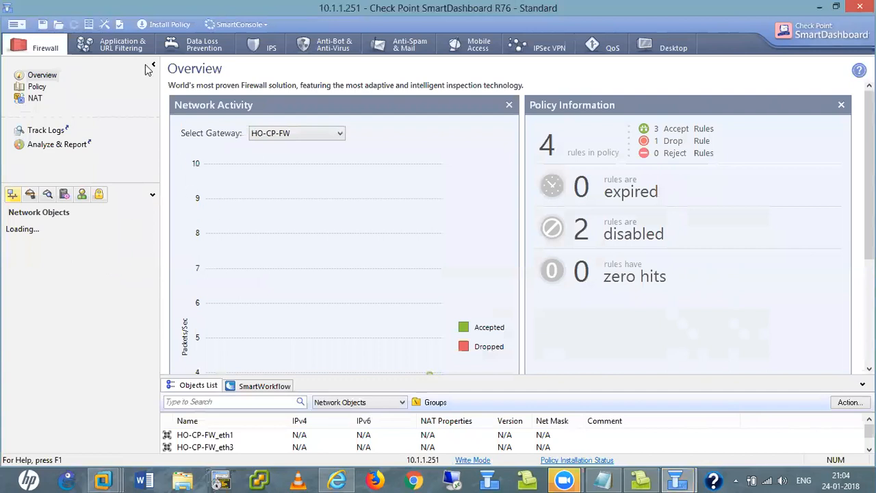
- Create a new database version named 24-jan-2018 in Database Revision Control
left_click(88, 25)
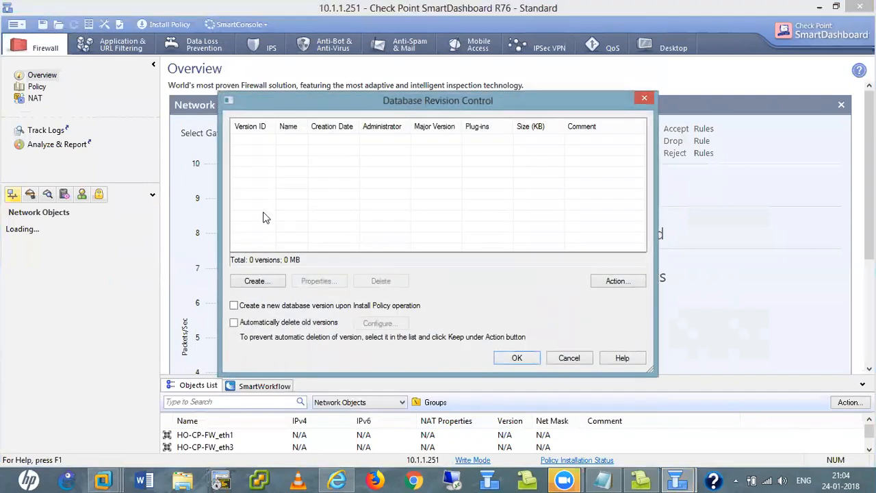
left_click(568, 358)
left_click(87, 25)
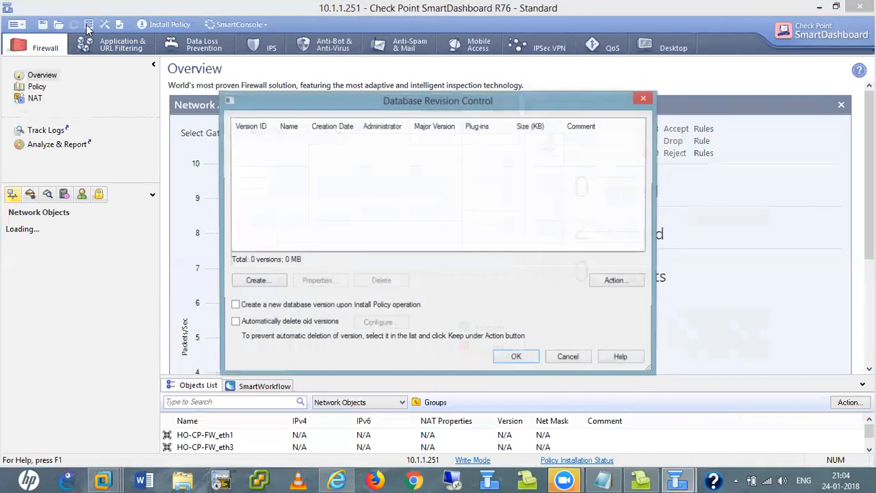
left_click(260, 282)
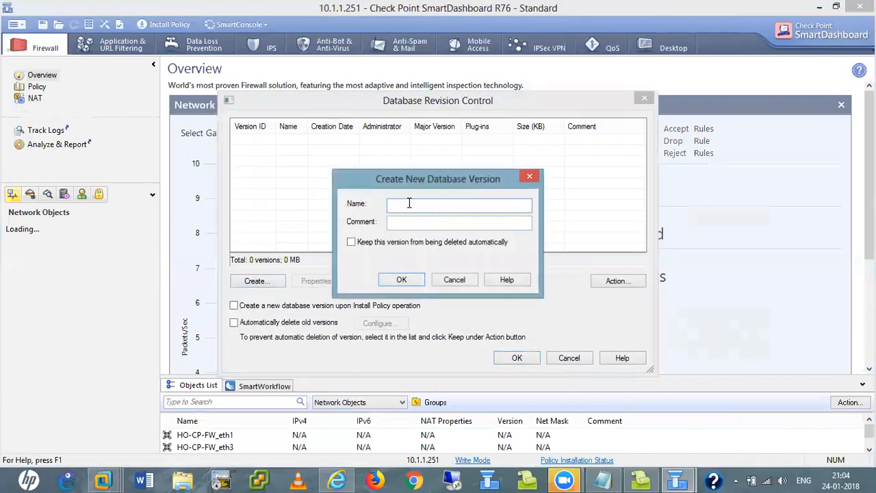
type("MT")
key("BackSpace")
type("Y")
key("BackSpace")
key("BackSpace")
type("24-jan")
key("BackSpace")
type("n-2018")
left_click(402, 280)
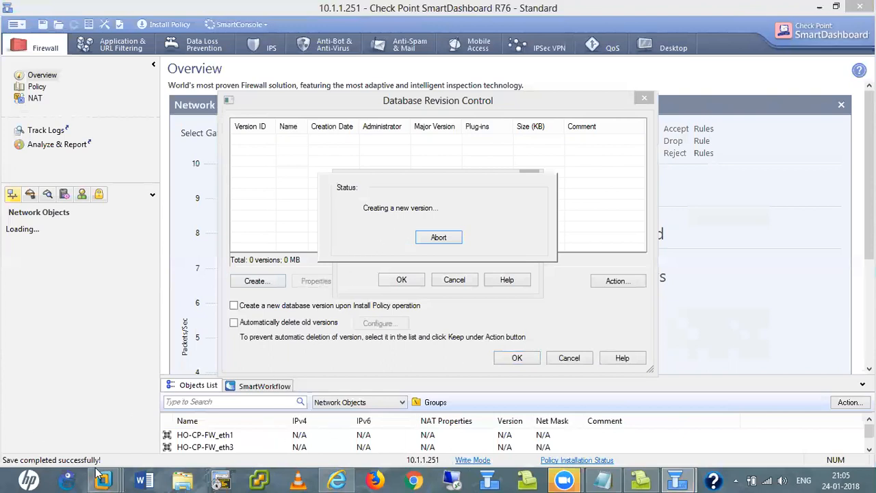
- Review the two local backups on Gaia's System Backup page, then open Image Management
left_click(340, 479)
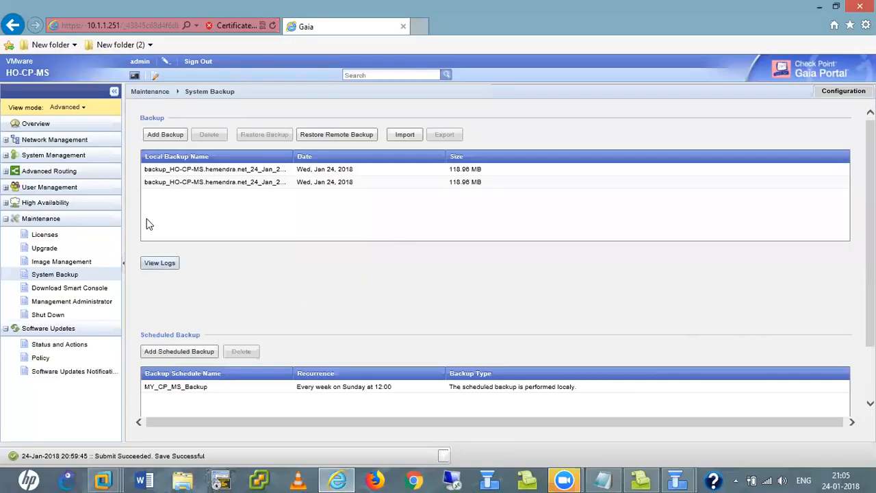
left_click(56, 265)
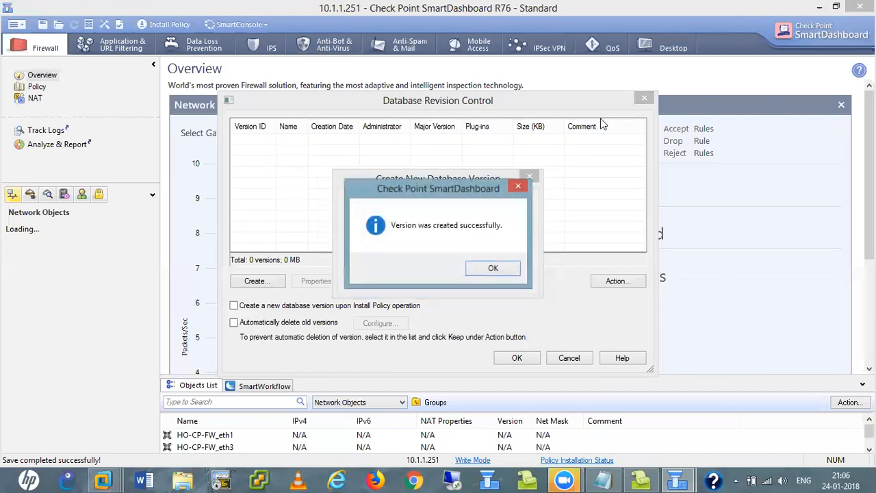
- Enable a new version at each policy install and automatic deletion beyond 500 versions
left_click(497, 268)
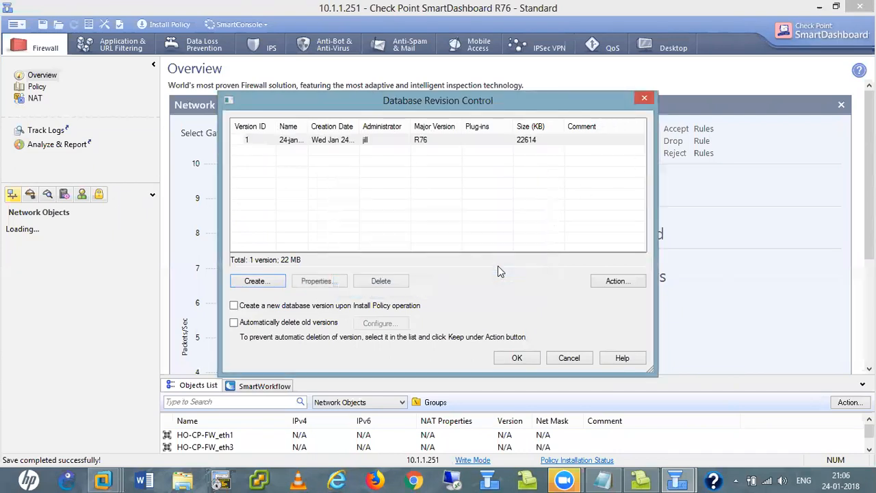
left_click(234, 306)
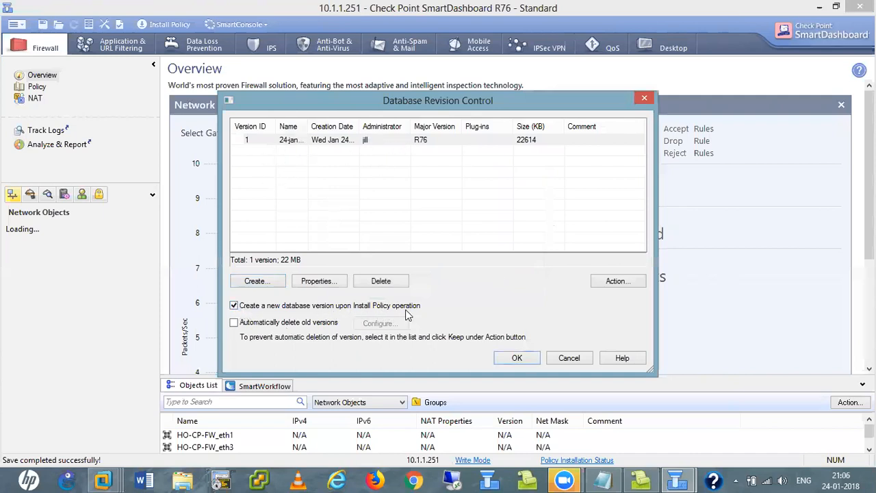
left_click(233, 324)
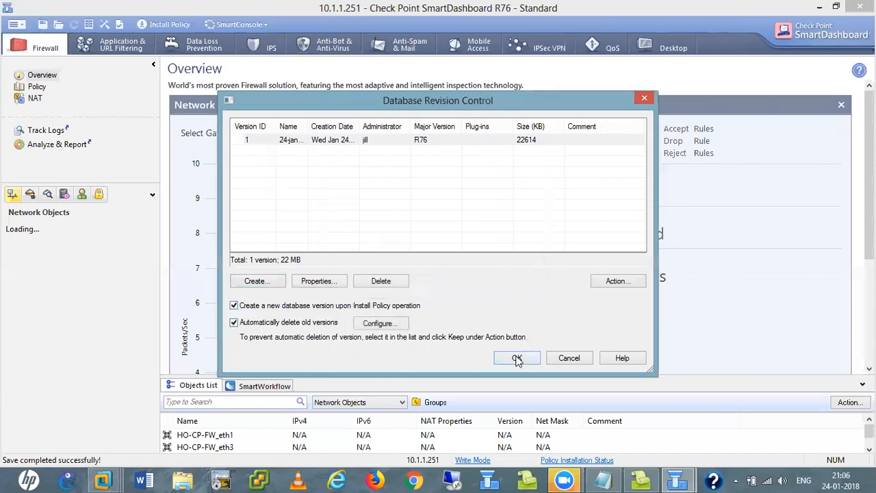
left_click(389, 326)
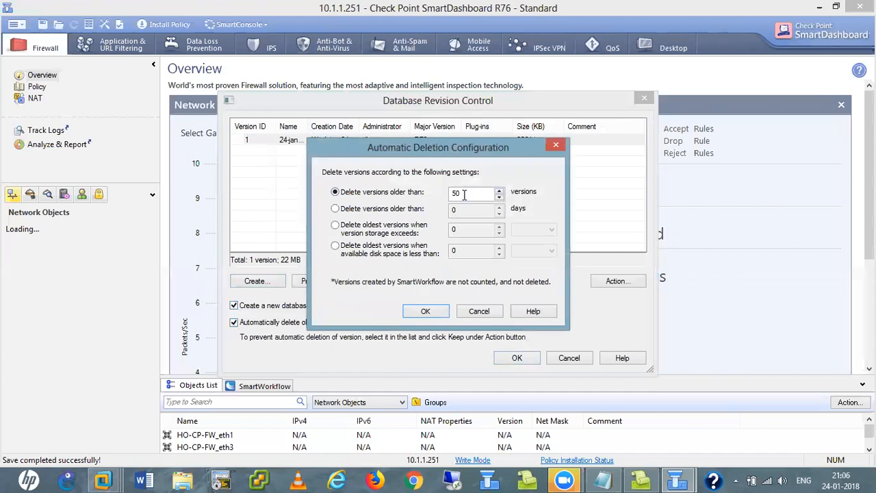
key("BackSpace")
key("BackSpace")
type("500")
left_click(427, 310)
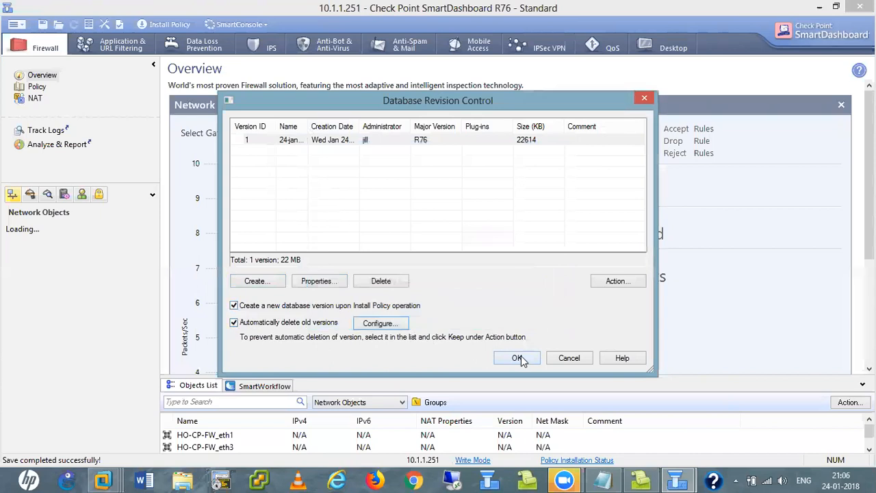
- Check the actions available for version 1 without restoring, then apply the revision settings
left_click(301, 144)
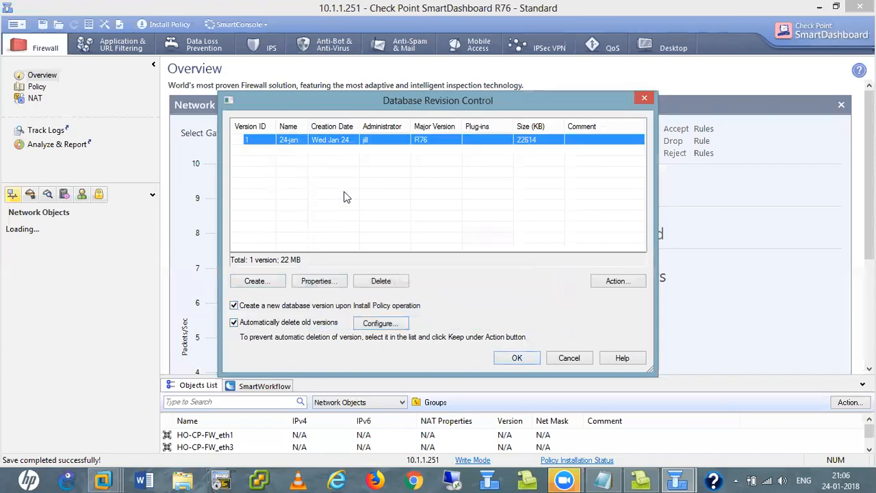
left_click(616, 280)
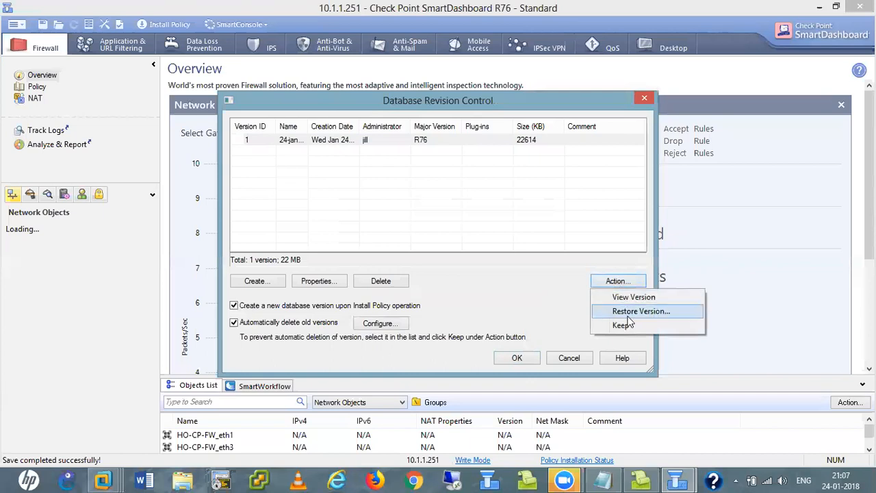
left_click(510, 223)
left_click(346, 143)
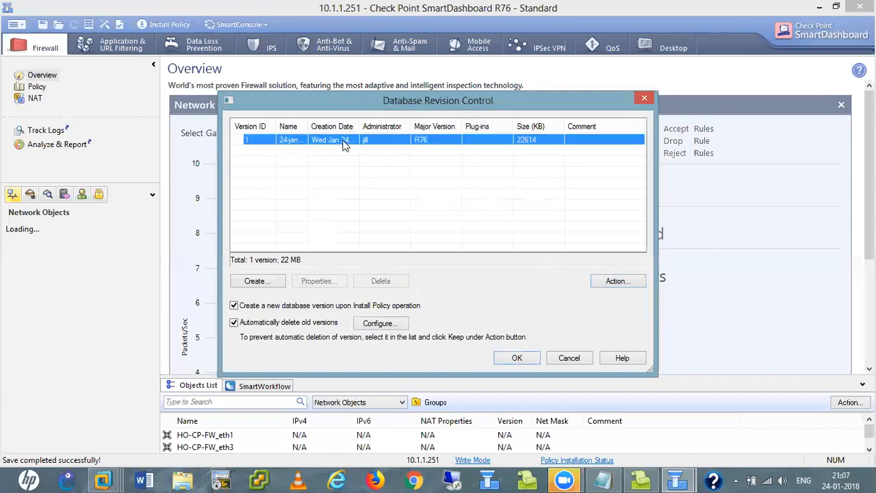
left_click(614, 281)
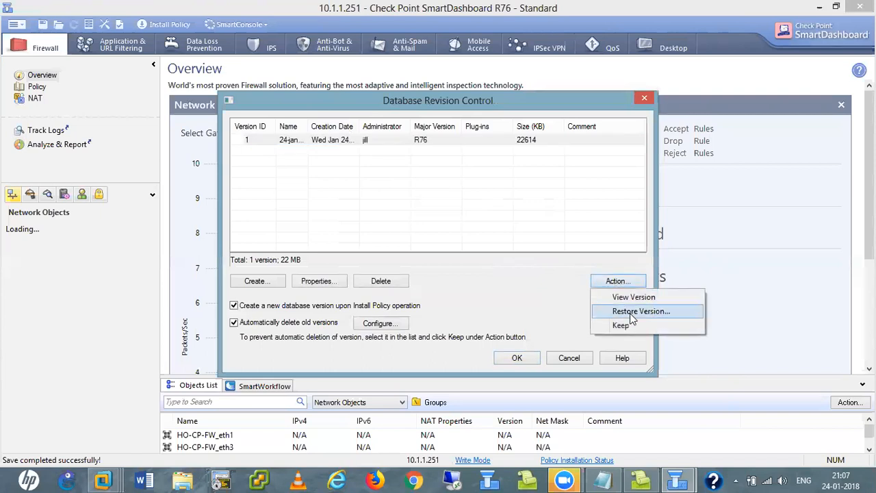
left_click(477, 285)
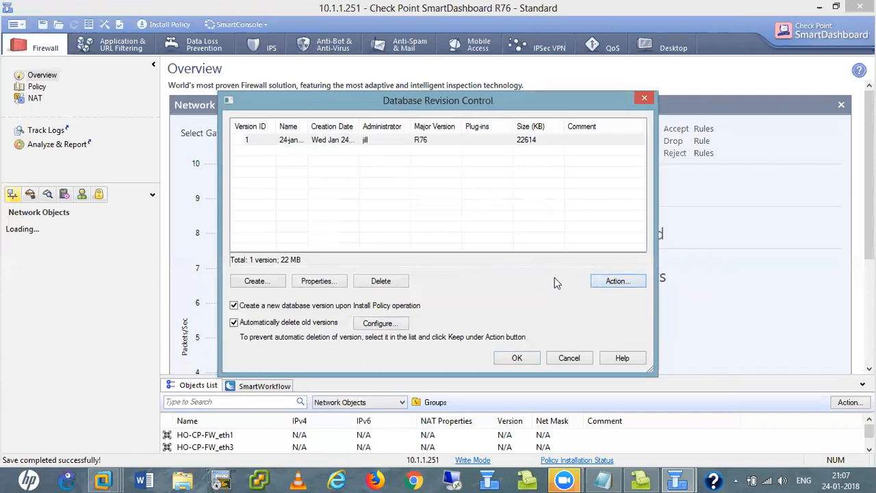
left_click(517, 359)
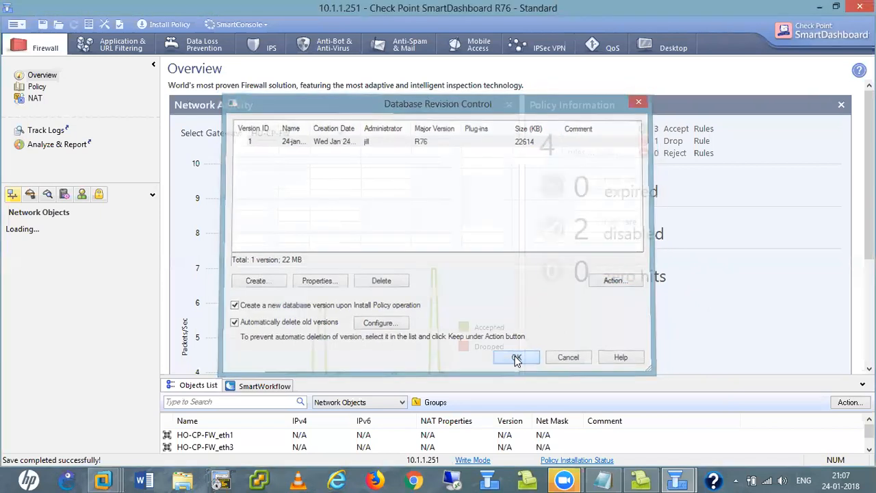
- Install the firewall policy on gateway HO-CP-FW
left_click(152, 29)
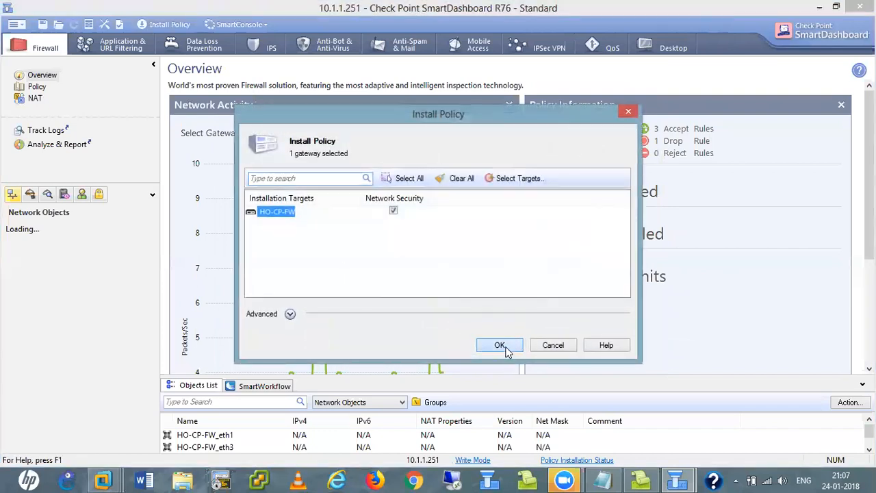
left_click(501, 346)
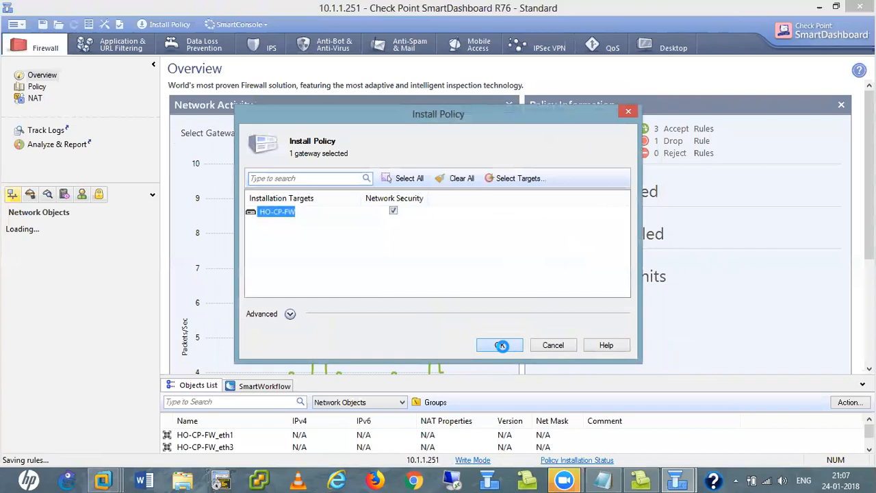
mouse_move(107, 480)
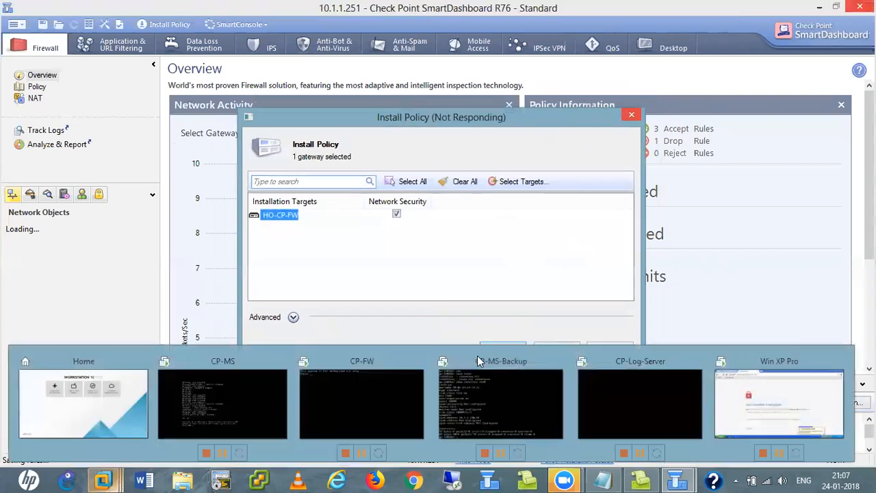